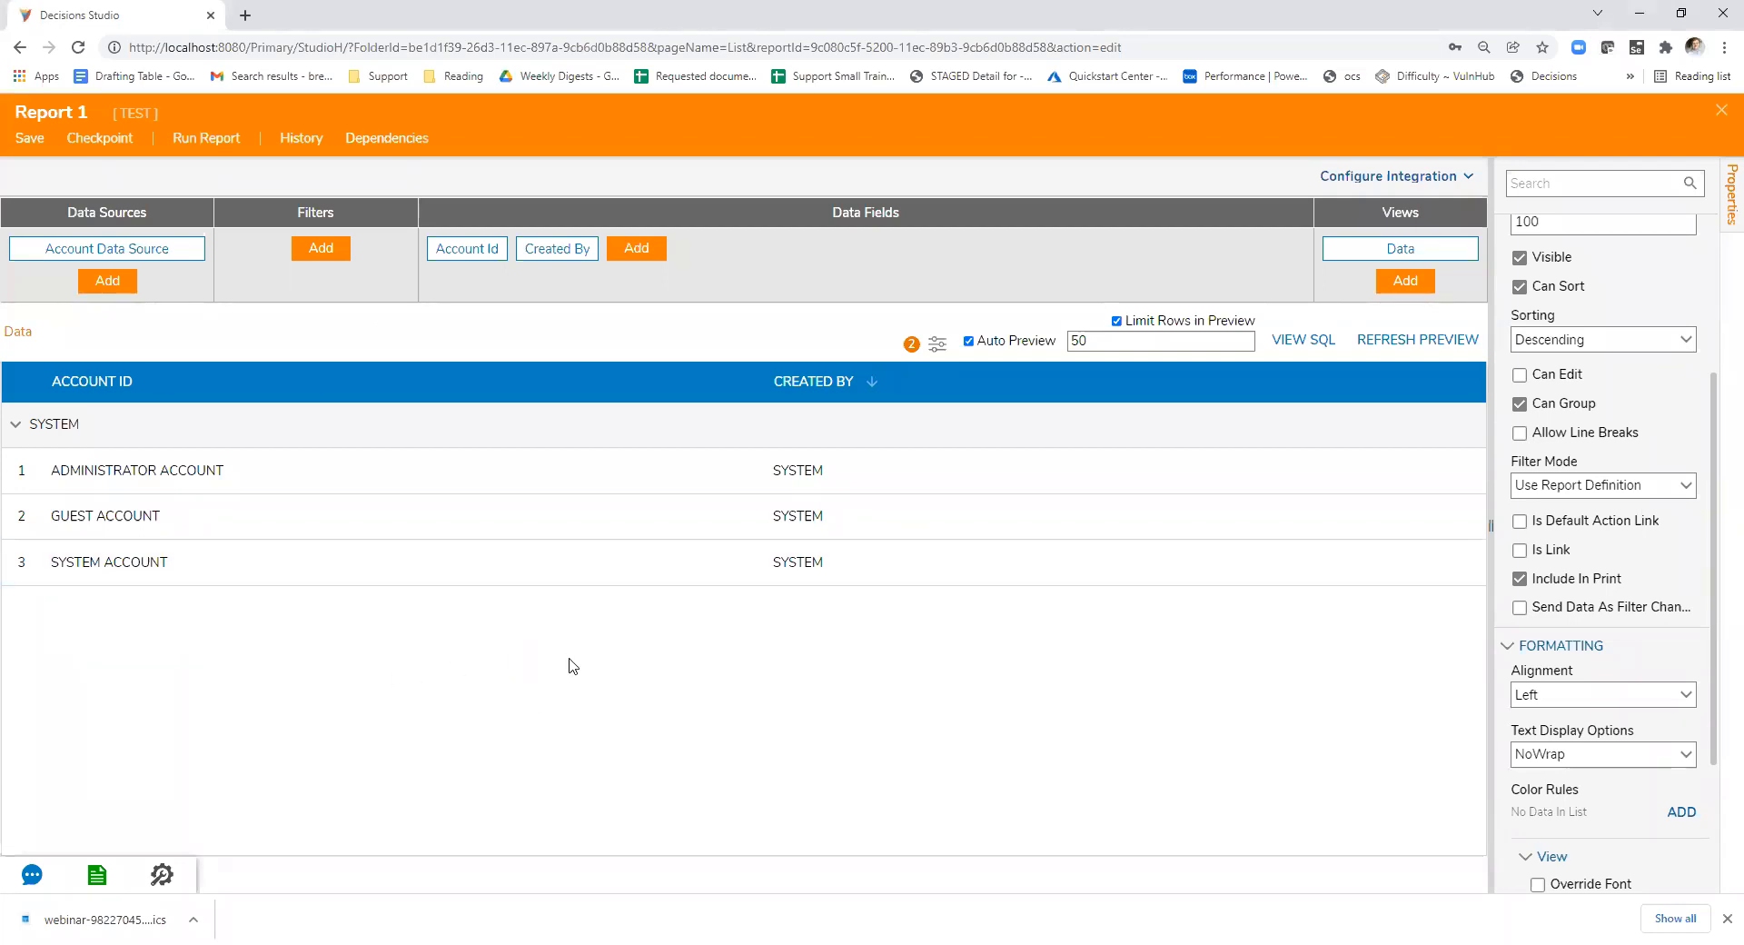
- Save Report 1, run it to view the grouped account list, and close the report viewer
left_click(30, 137)
left_click(1091, 602)
left_click(207, 138)
left_click(1715, 128)
- Show the properties of Account Data Source and run the report again, closing the viewer when done
left_click(78, 253)
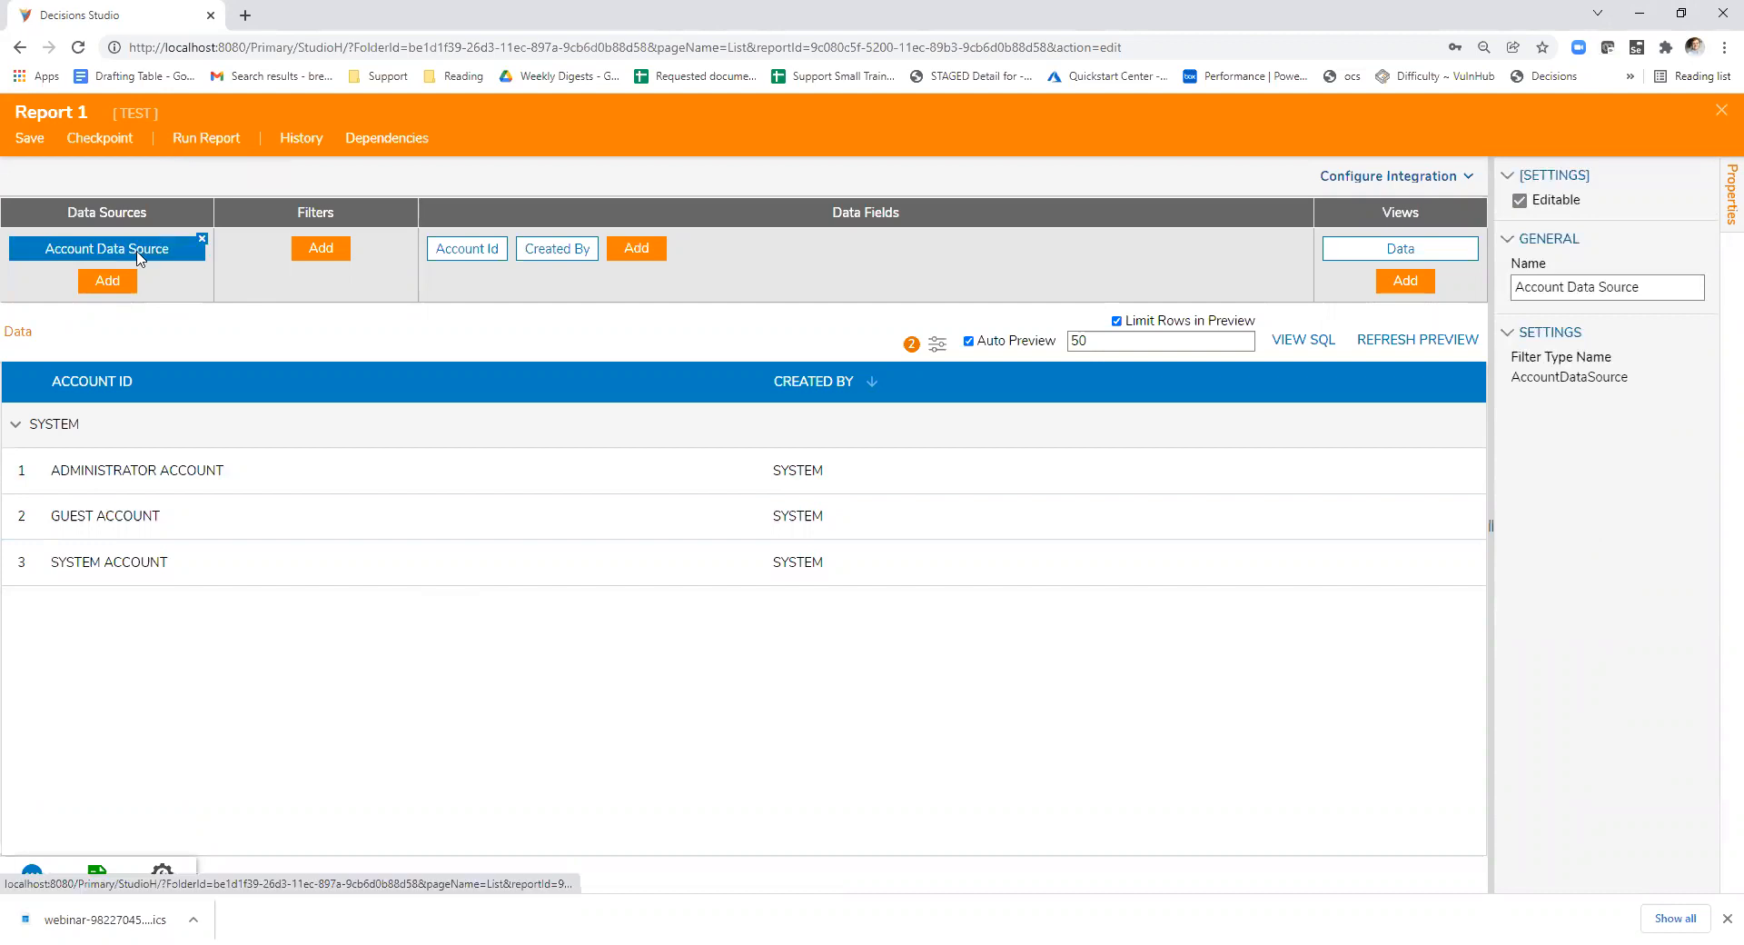
left_click(211, 138)
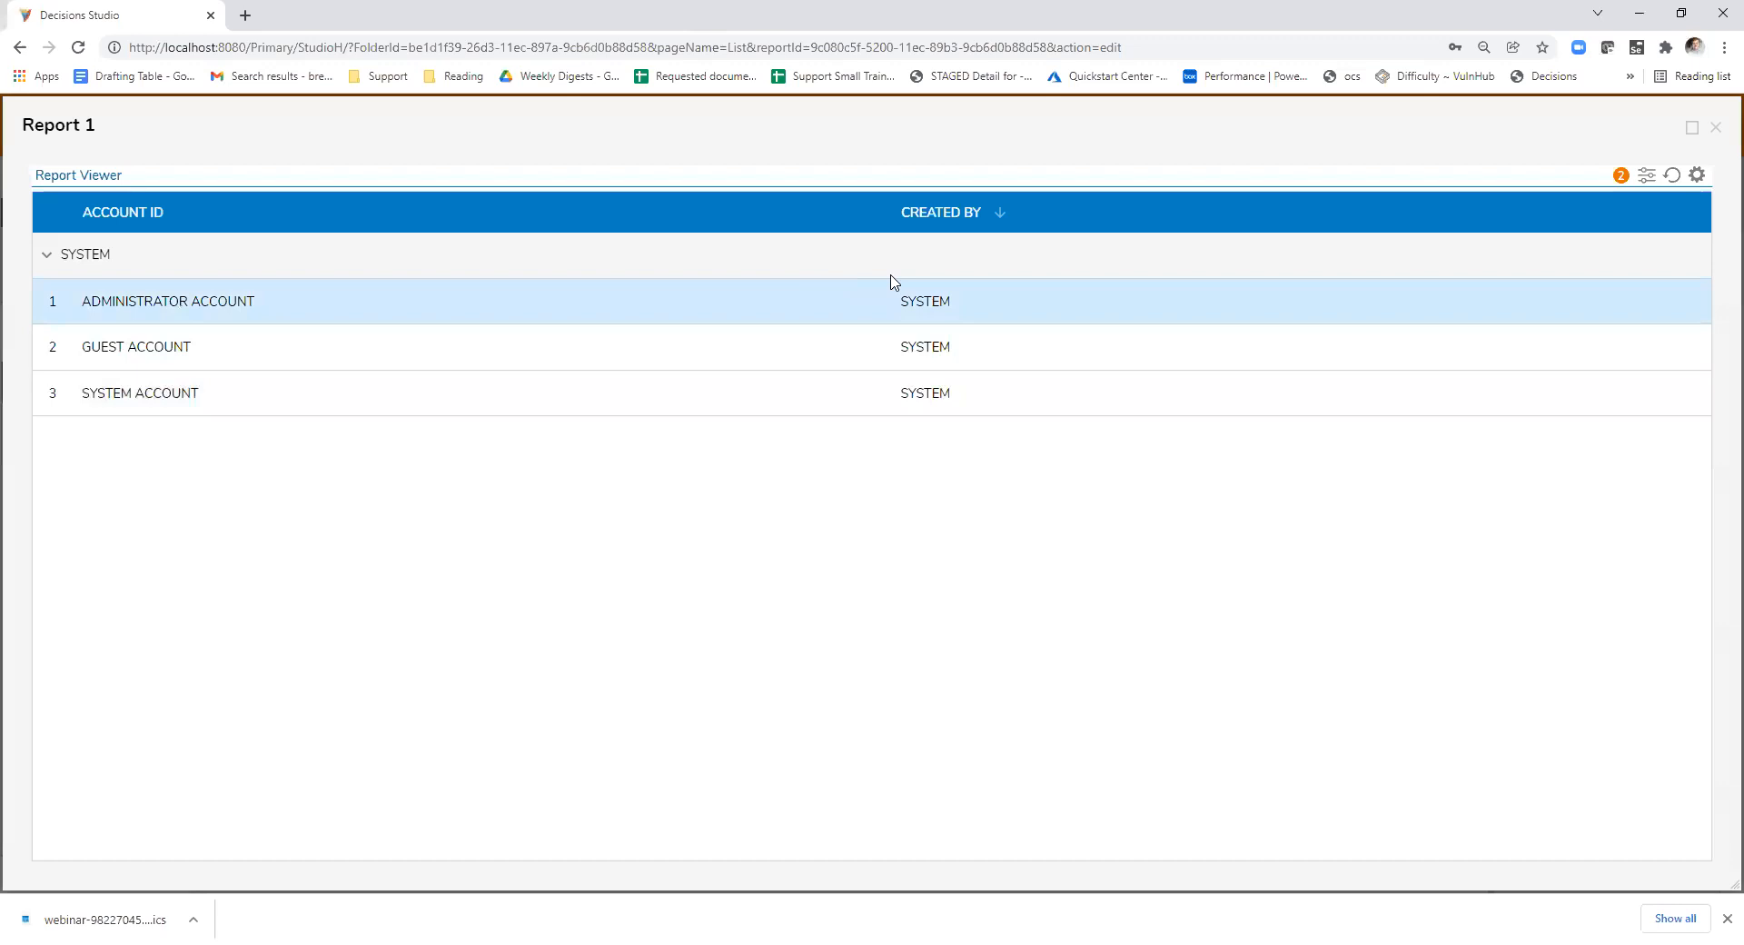
left_click(1716, 128)
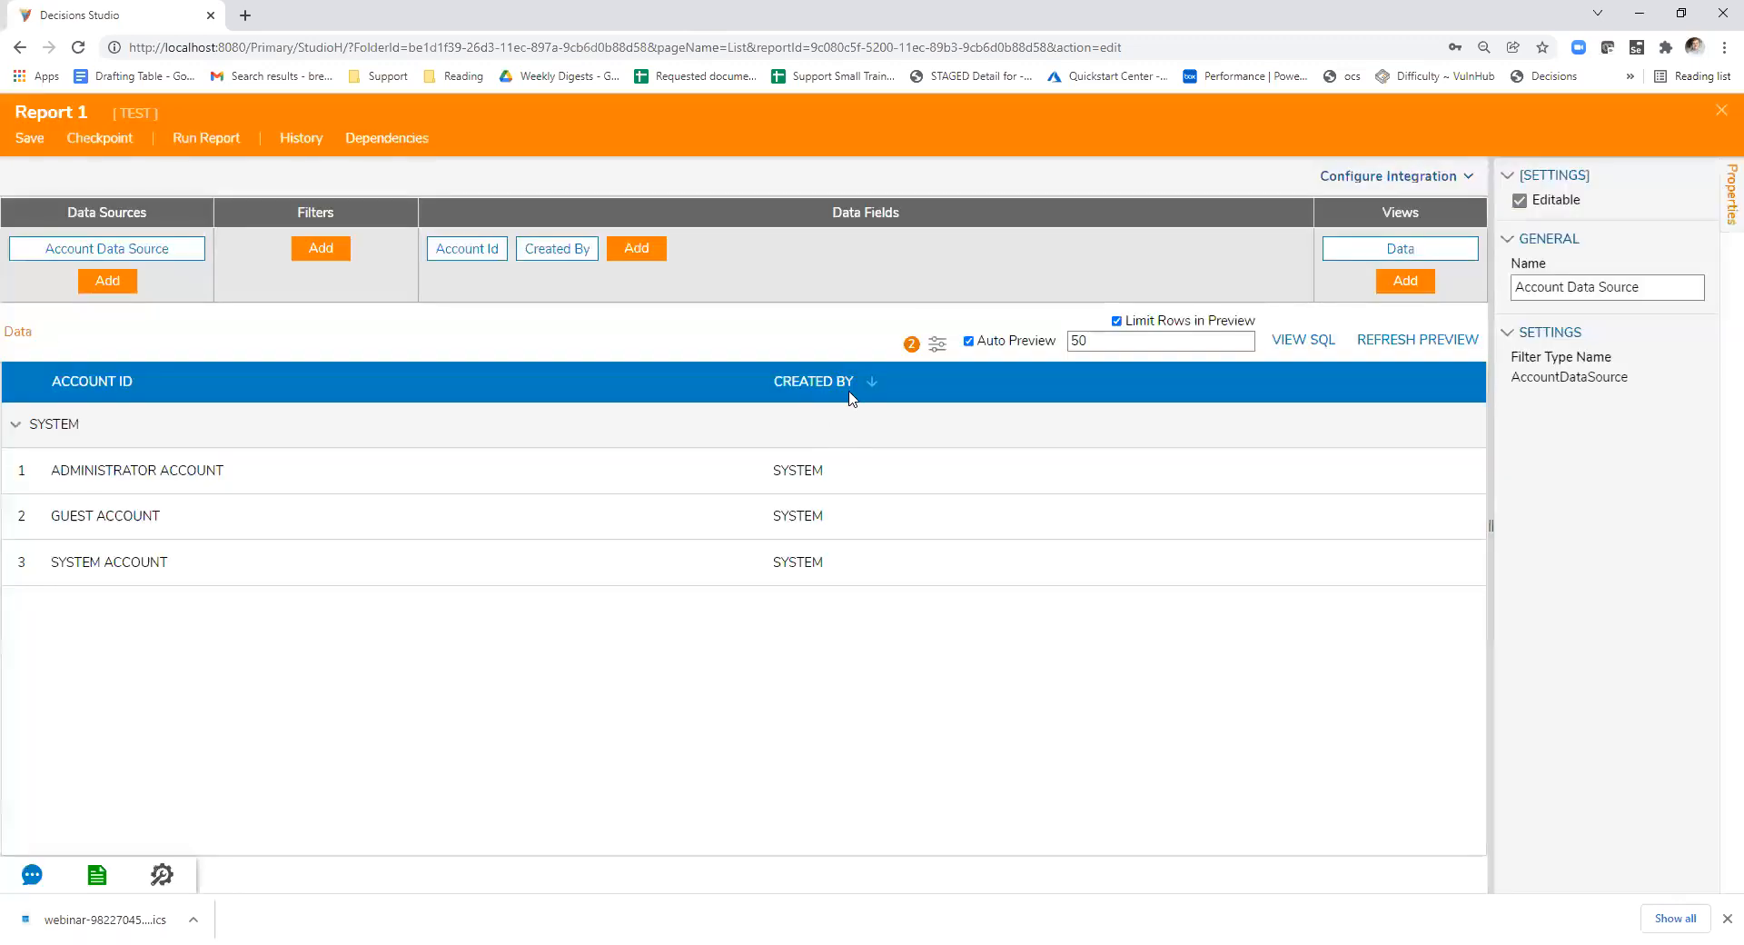
- Remove the Created By grouping from the designer's report preview and save the report
left_click(939, 343)
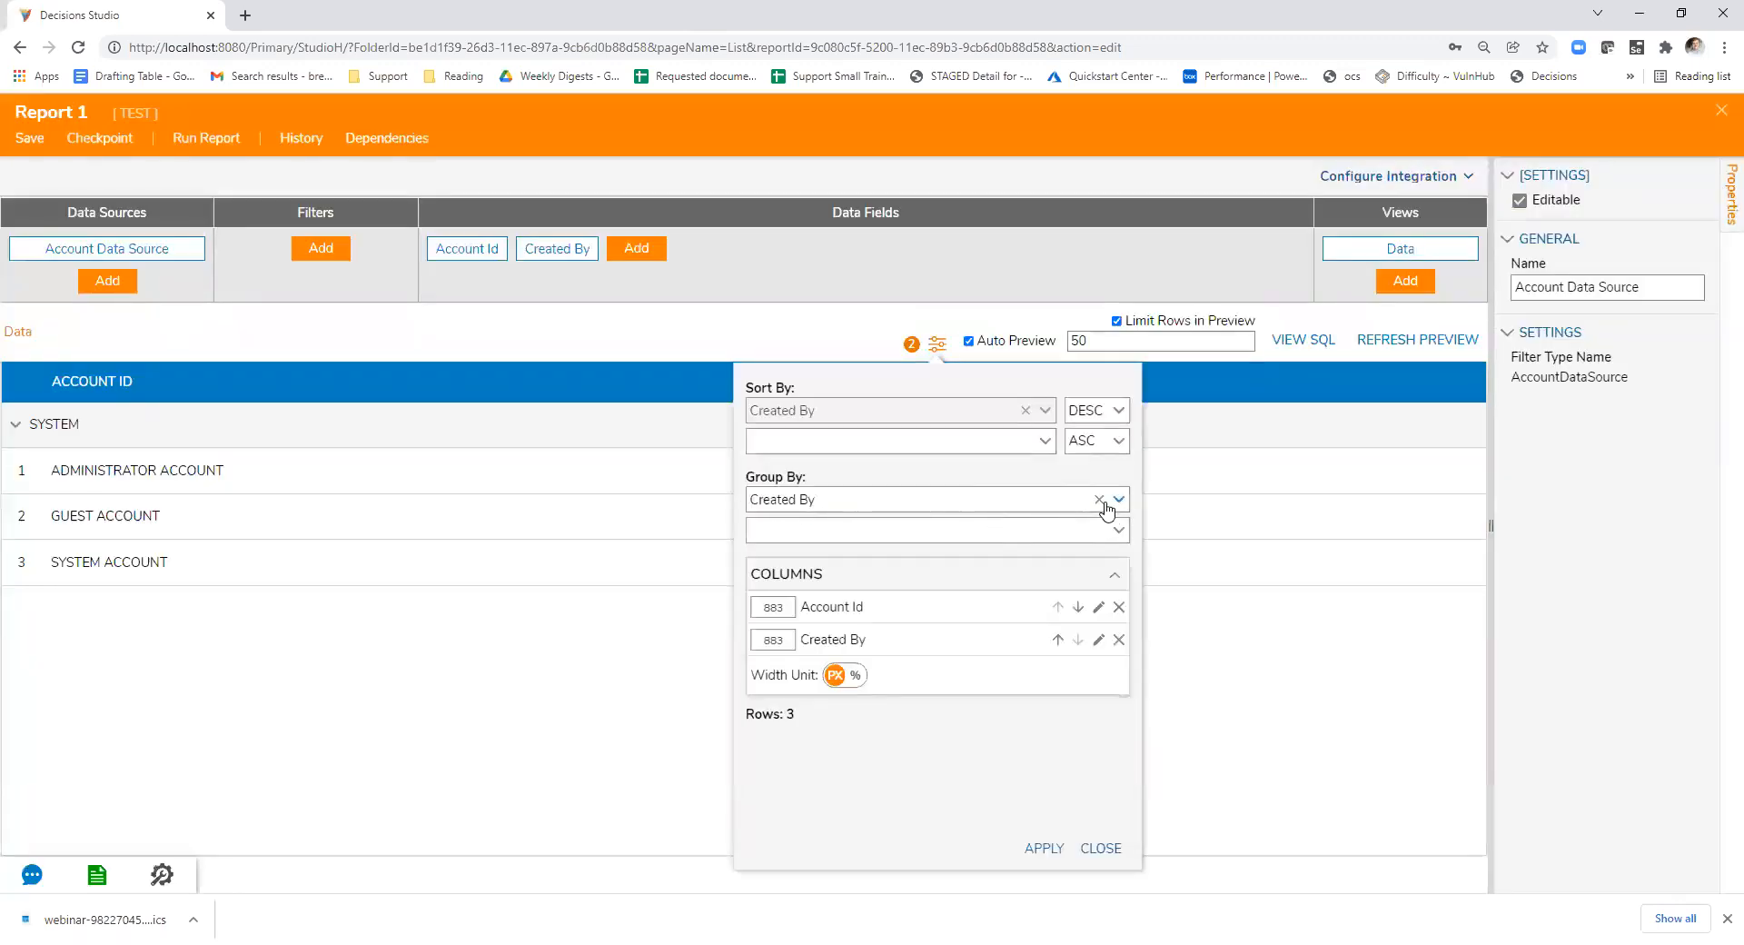
left_click(1099, 500)
left_click(1045, 847)
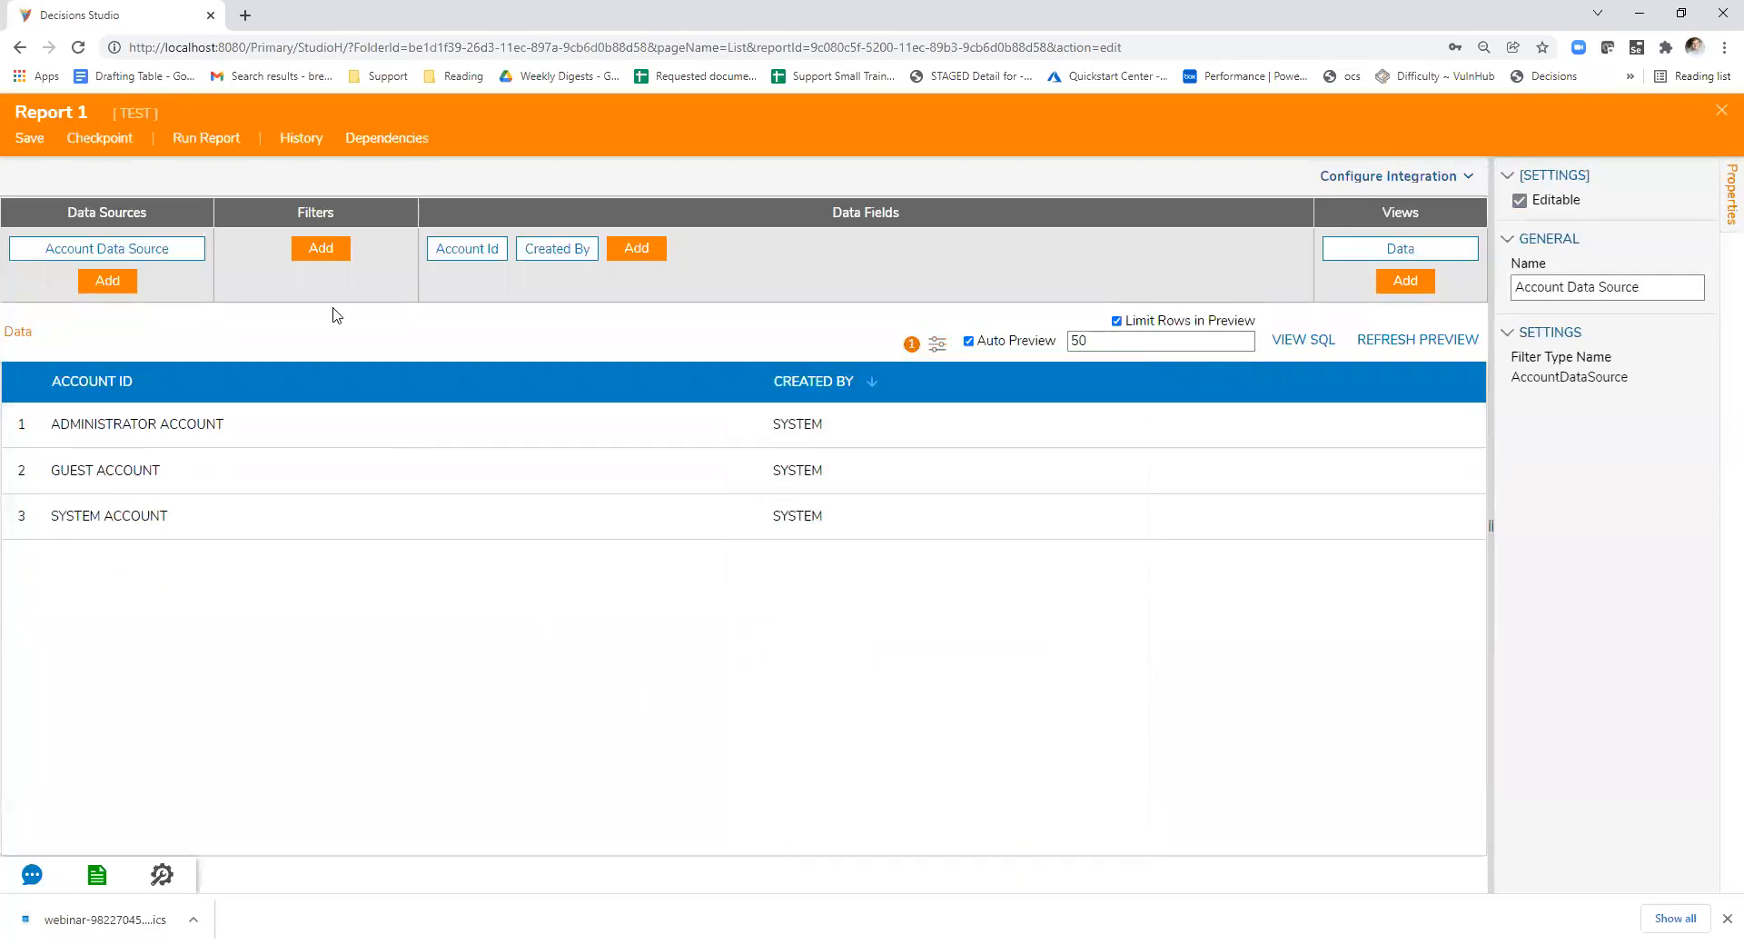
key("ctrl+s")
left_click(1092, 601)
- Run the report and group the viewer's rows by Created By
left_click(211, 138)
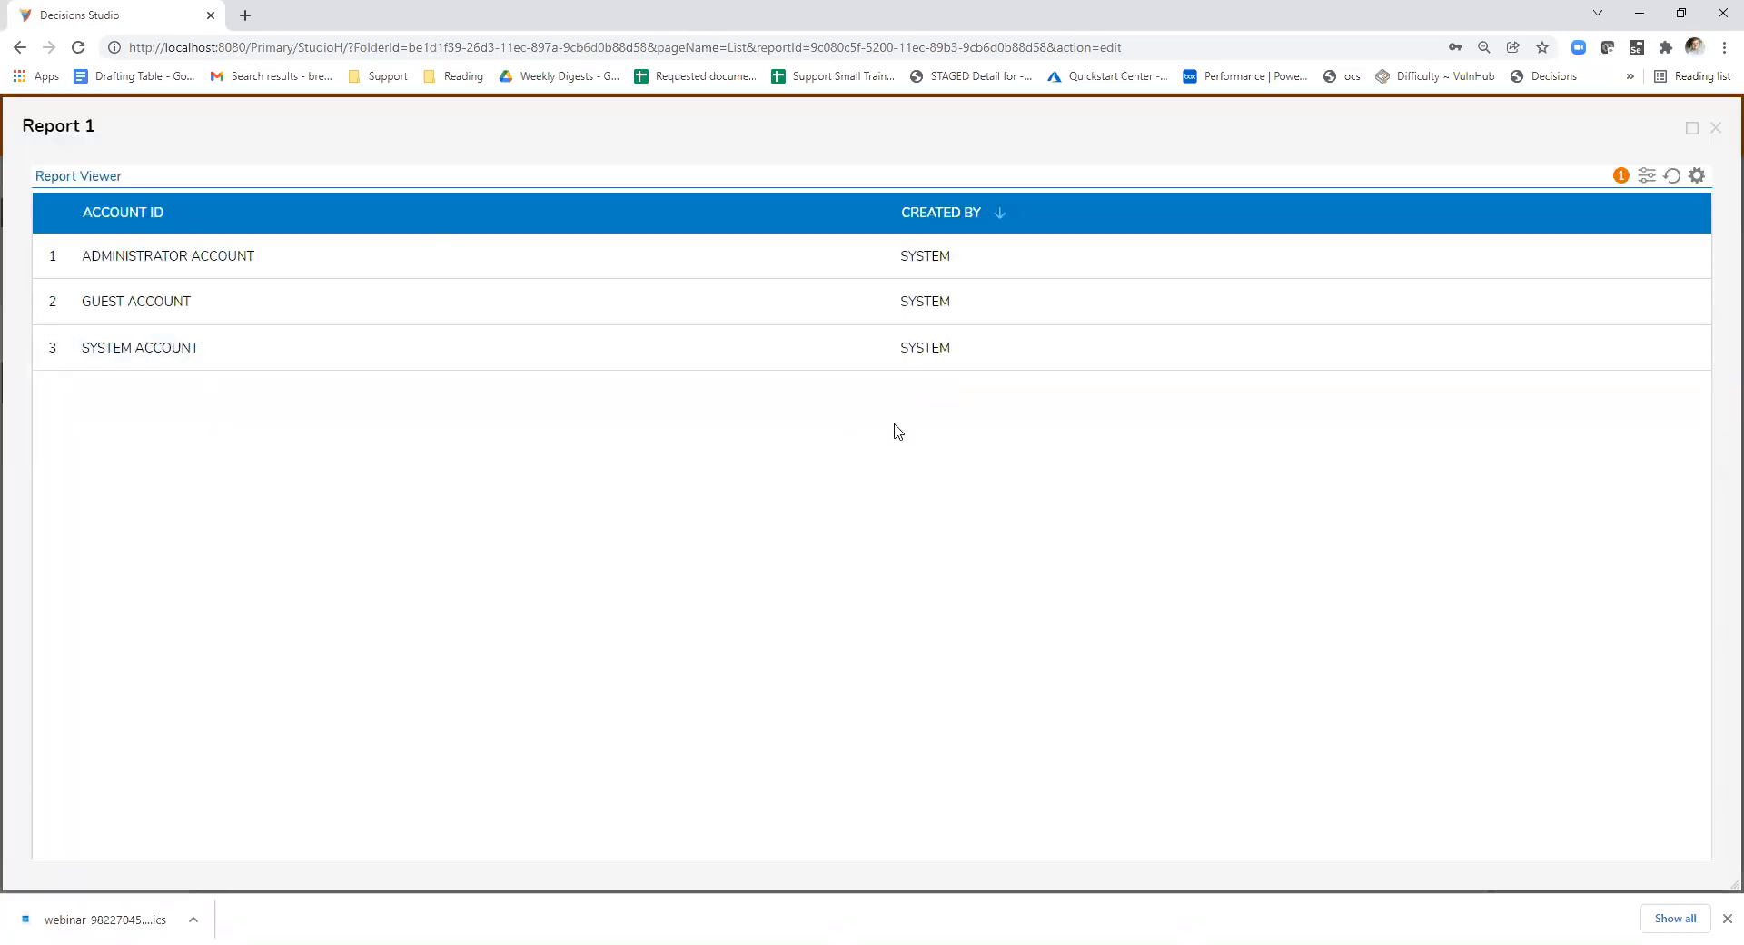
left_click(1059, 214)
left_click(1059, 214)
left_click(1648, 178)
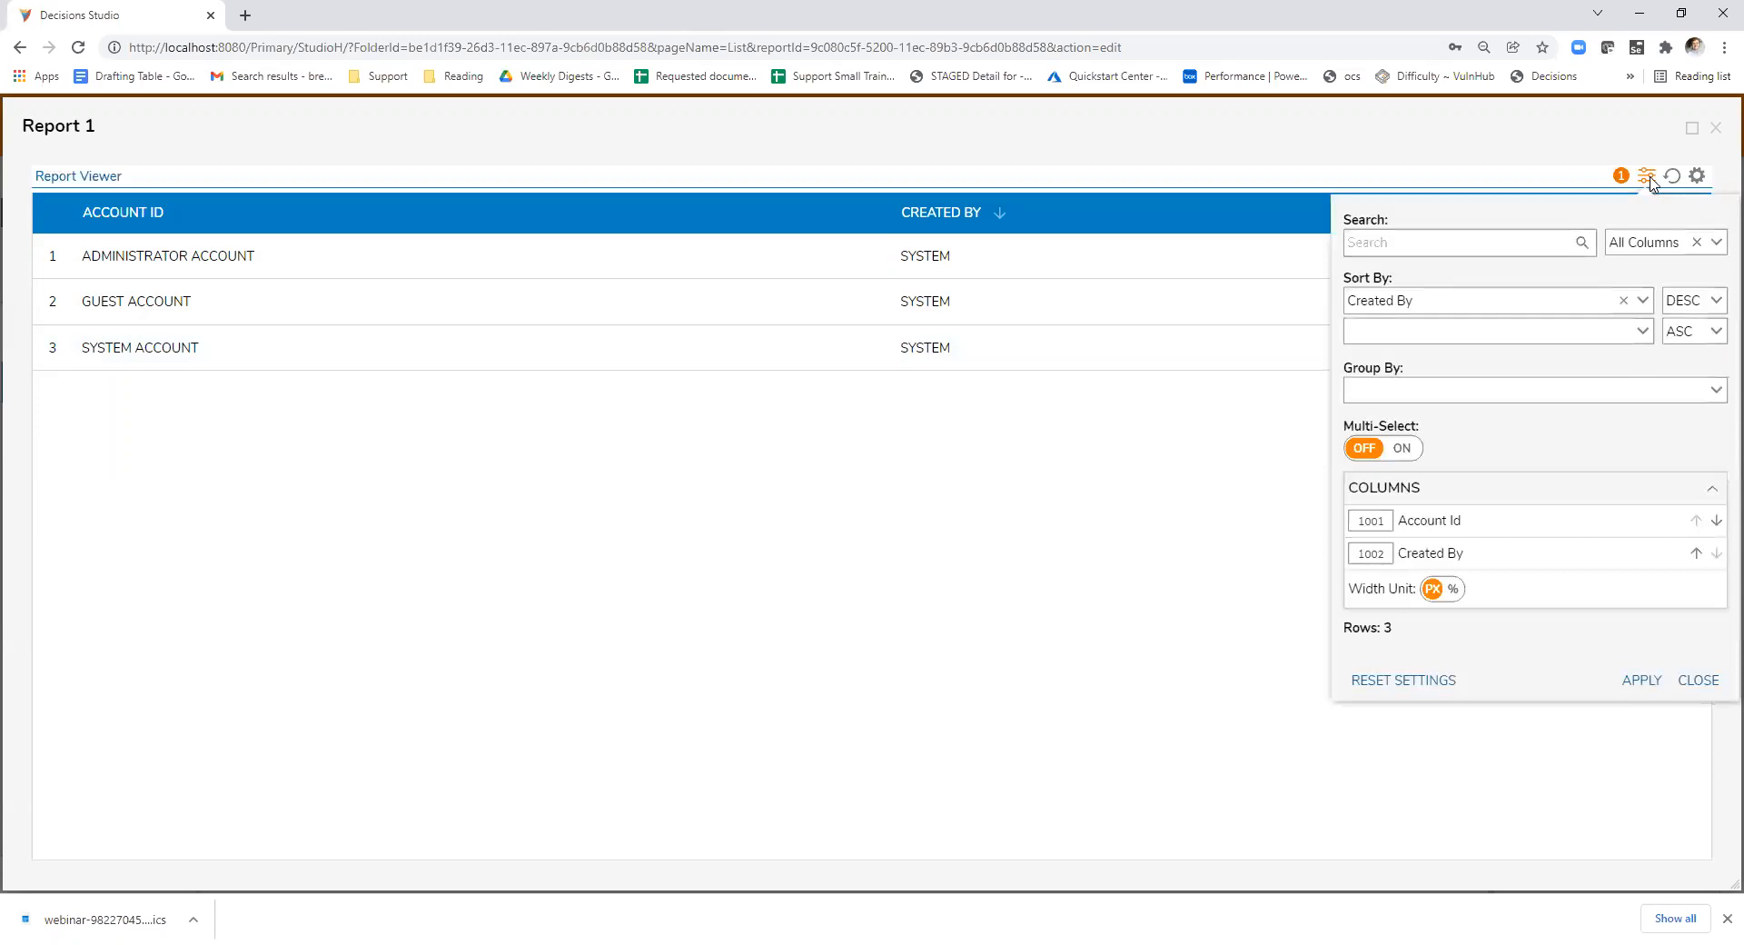
left_click(1715, 392)
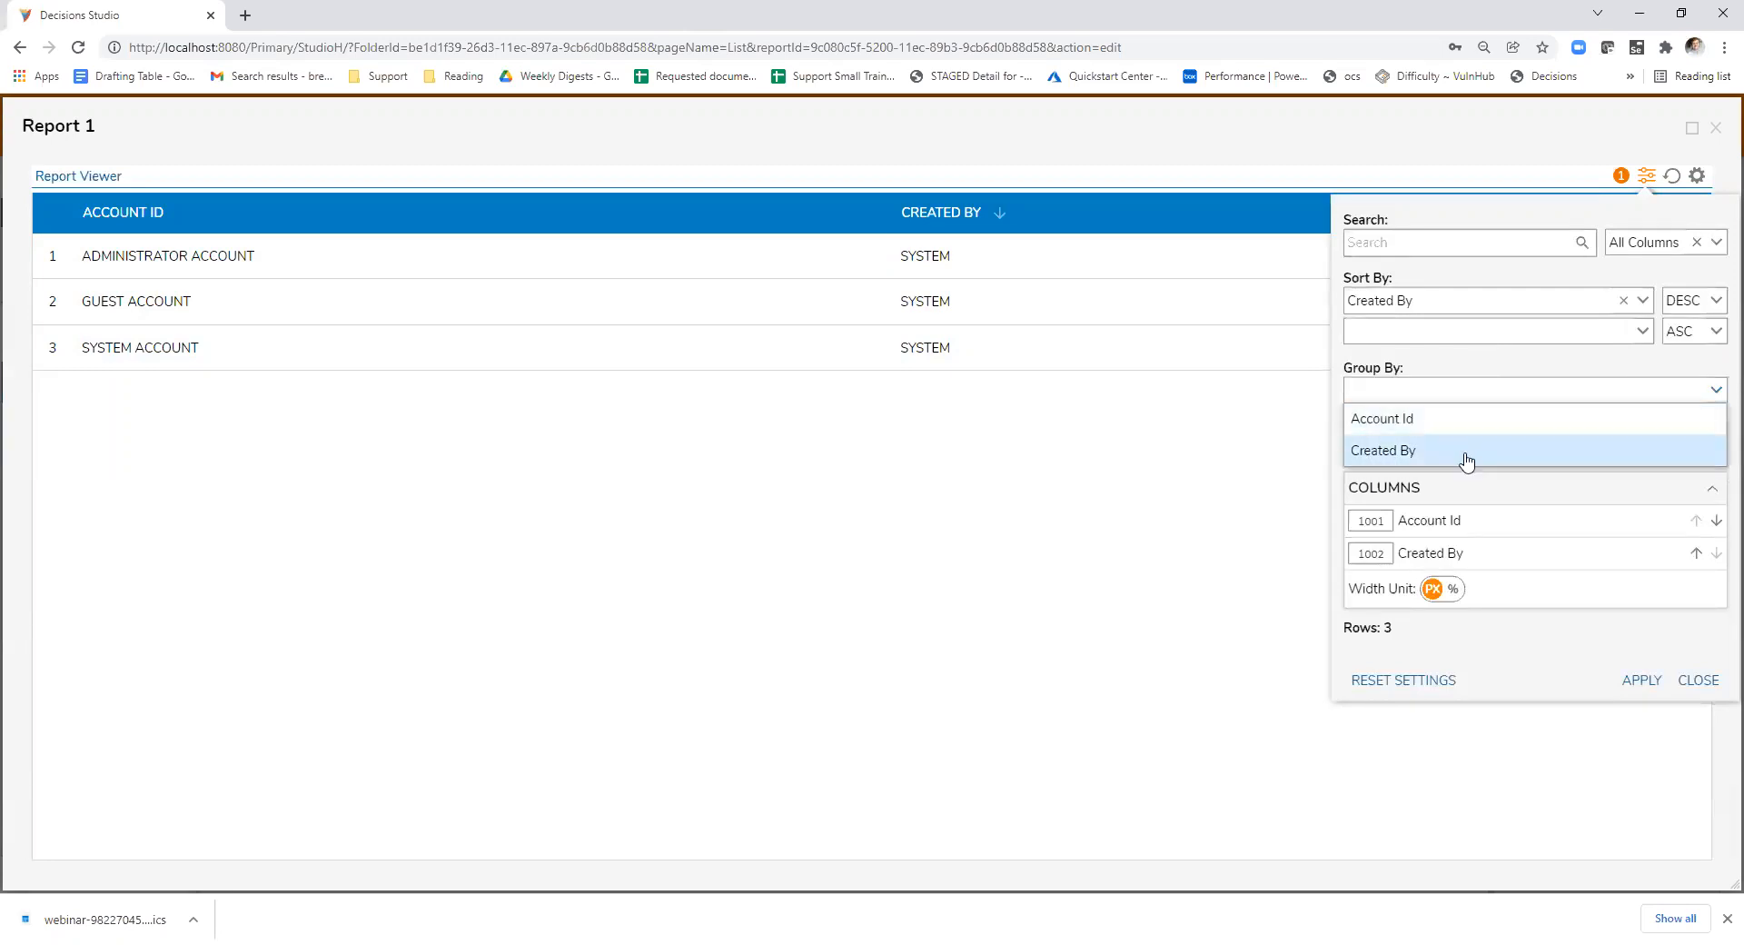
left_click(1472, 452)
left_click(1640, 689)
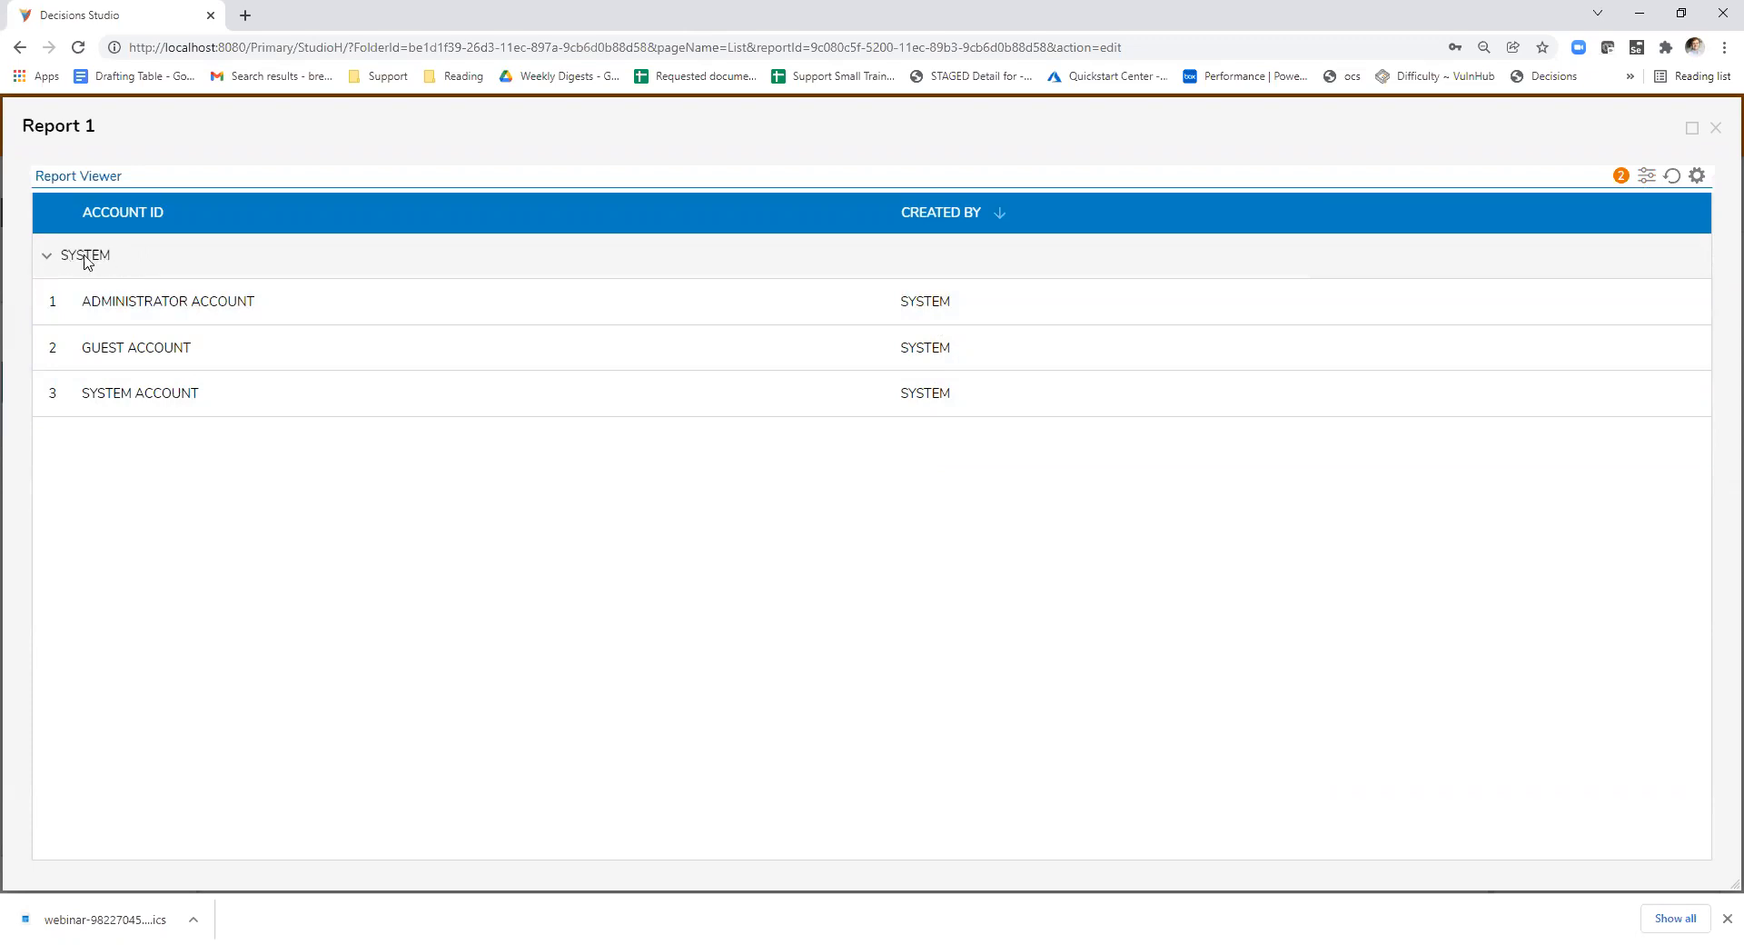
- Collapse and expand the SYSTEM group in the report viewer
left_click(127, 264)
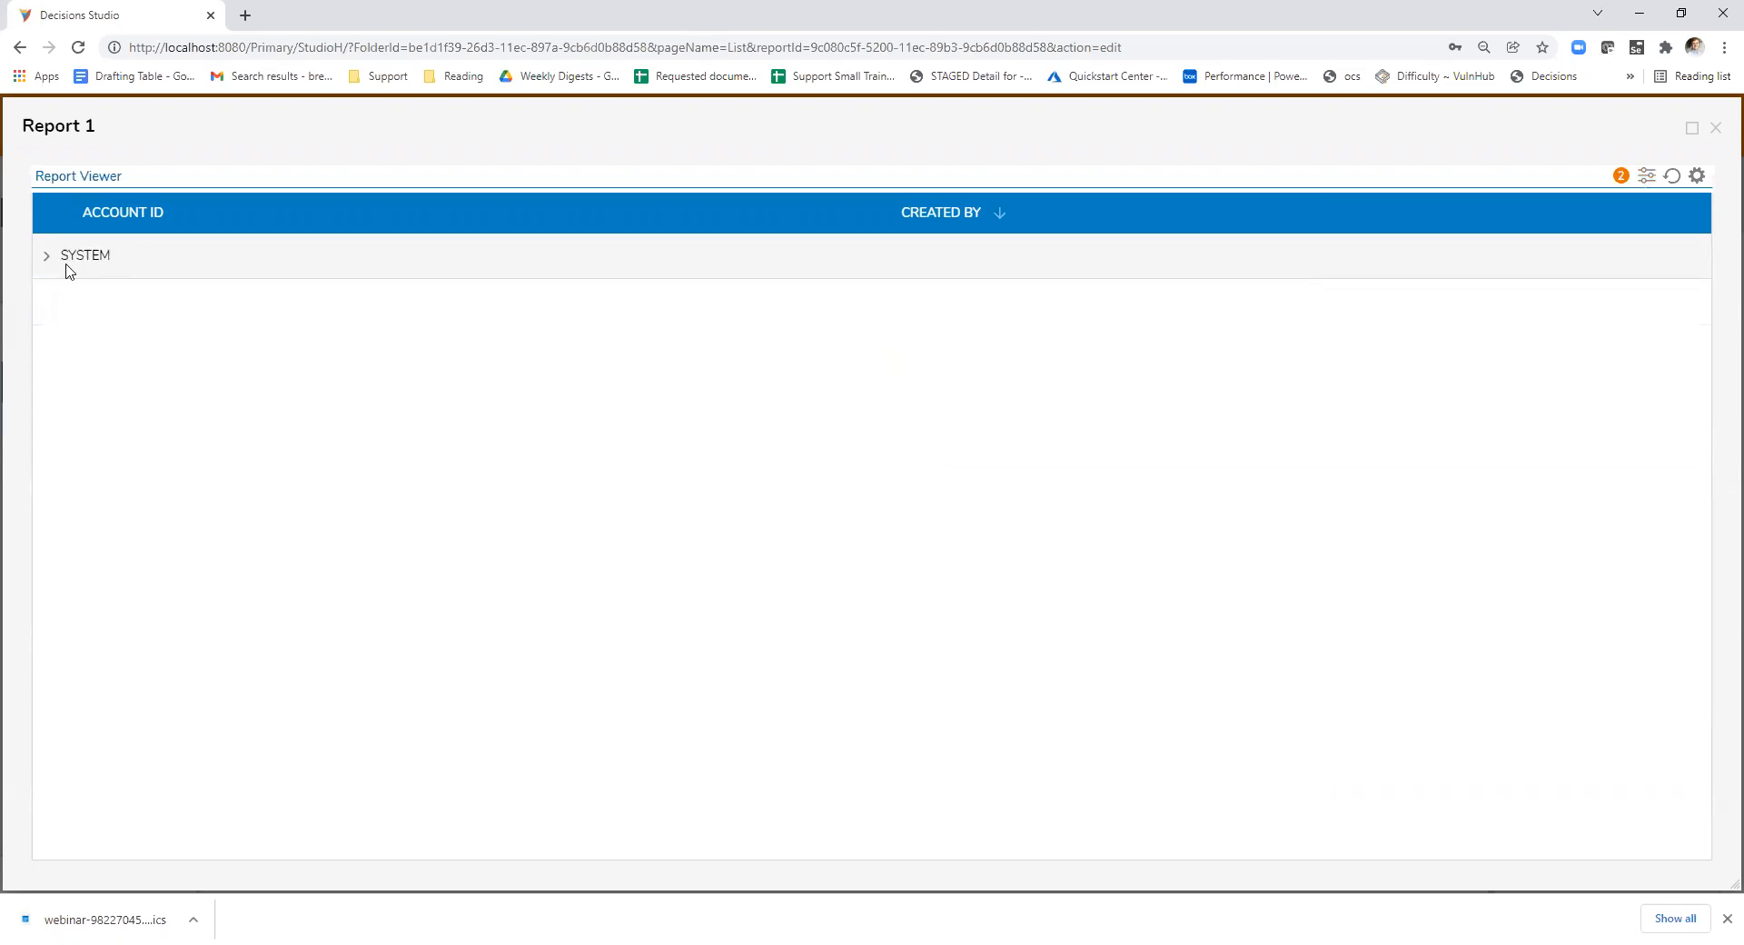
left_click(66, 268)
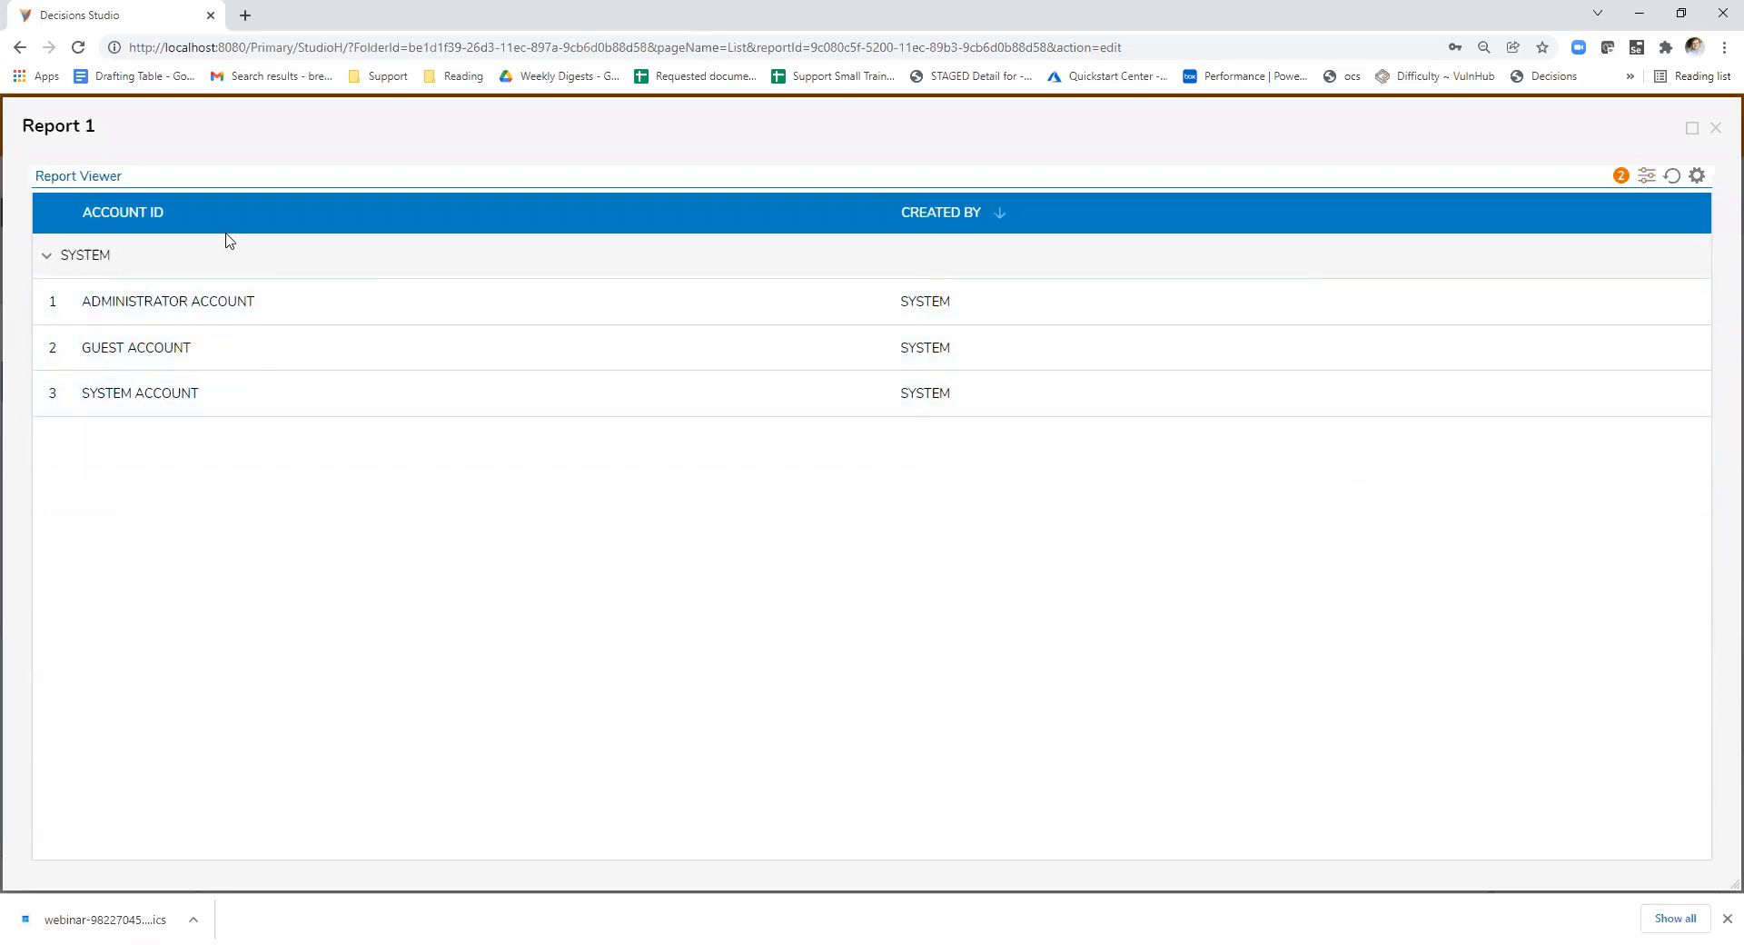
left_click(205, 266)
left_click(204, 265)
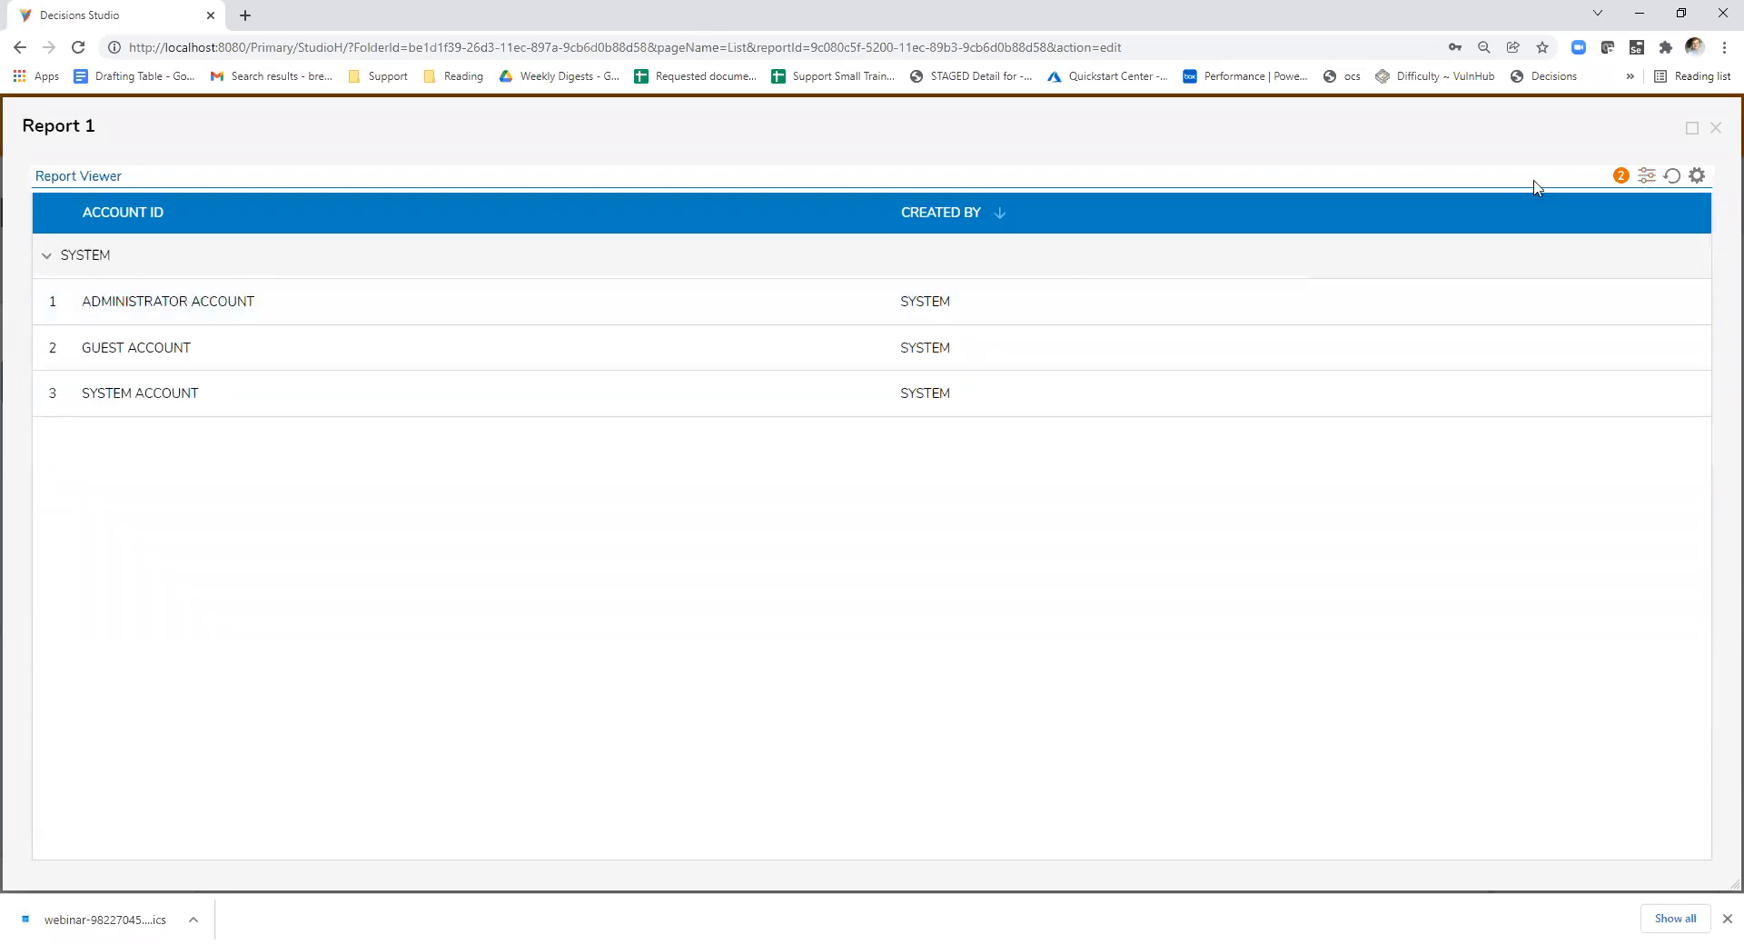
- Change the report viewer's grouping to Account Id and apply it
left_click(1647, 177)
left_click(1715, 391)
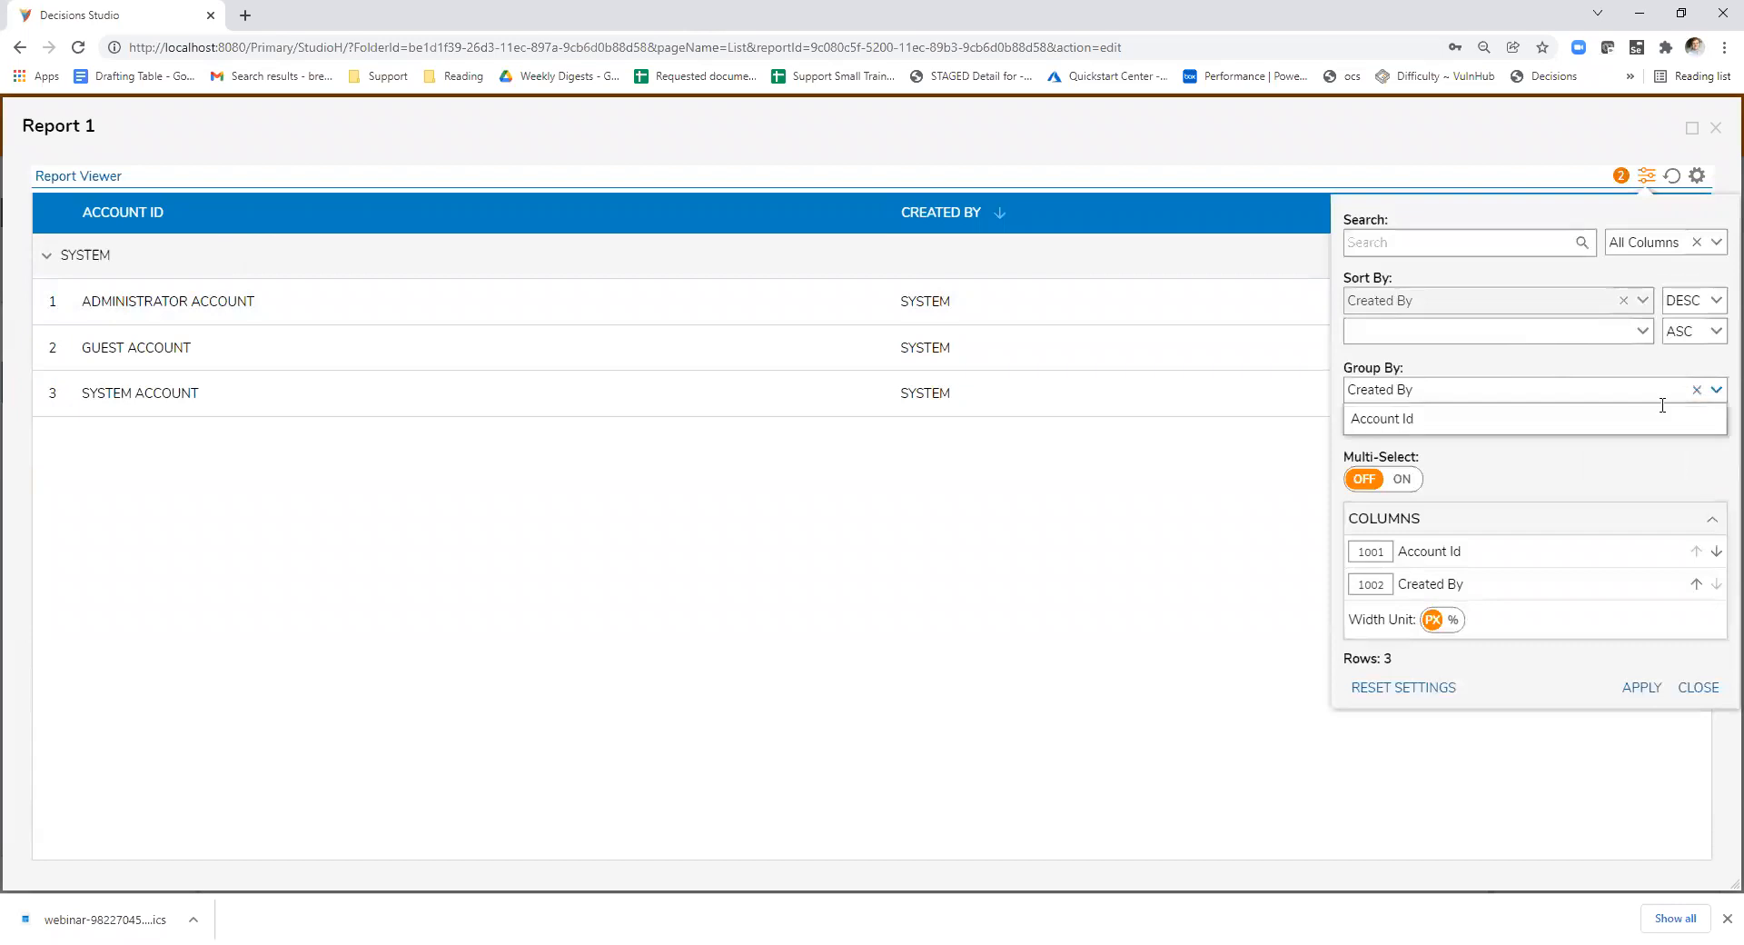
left_click(1591, 434)
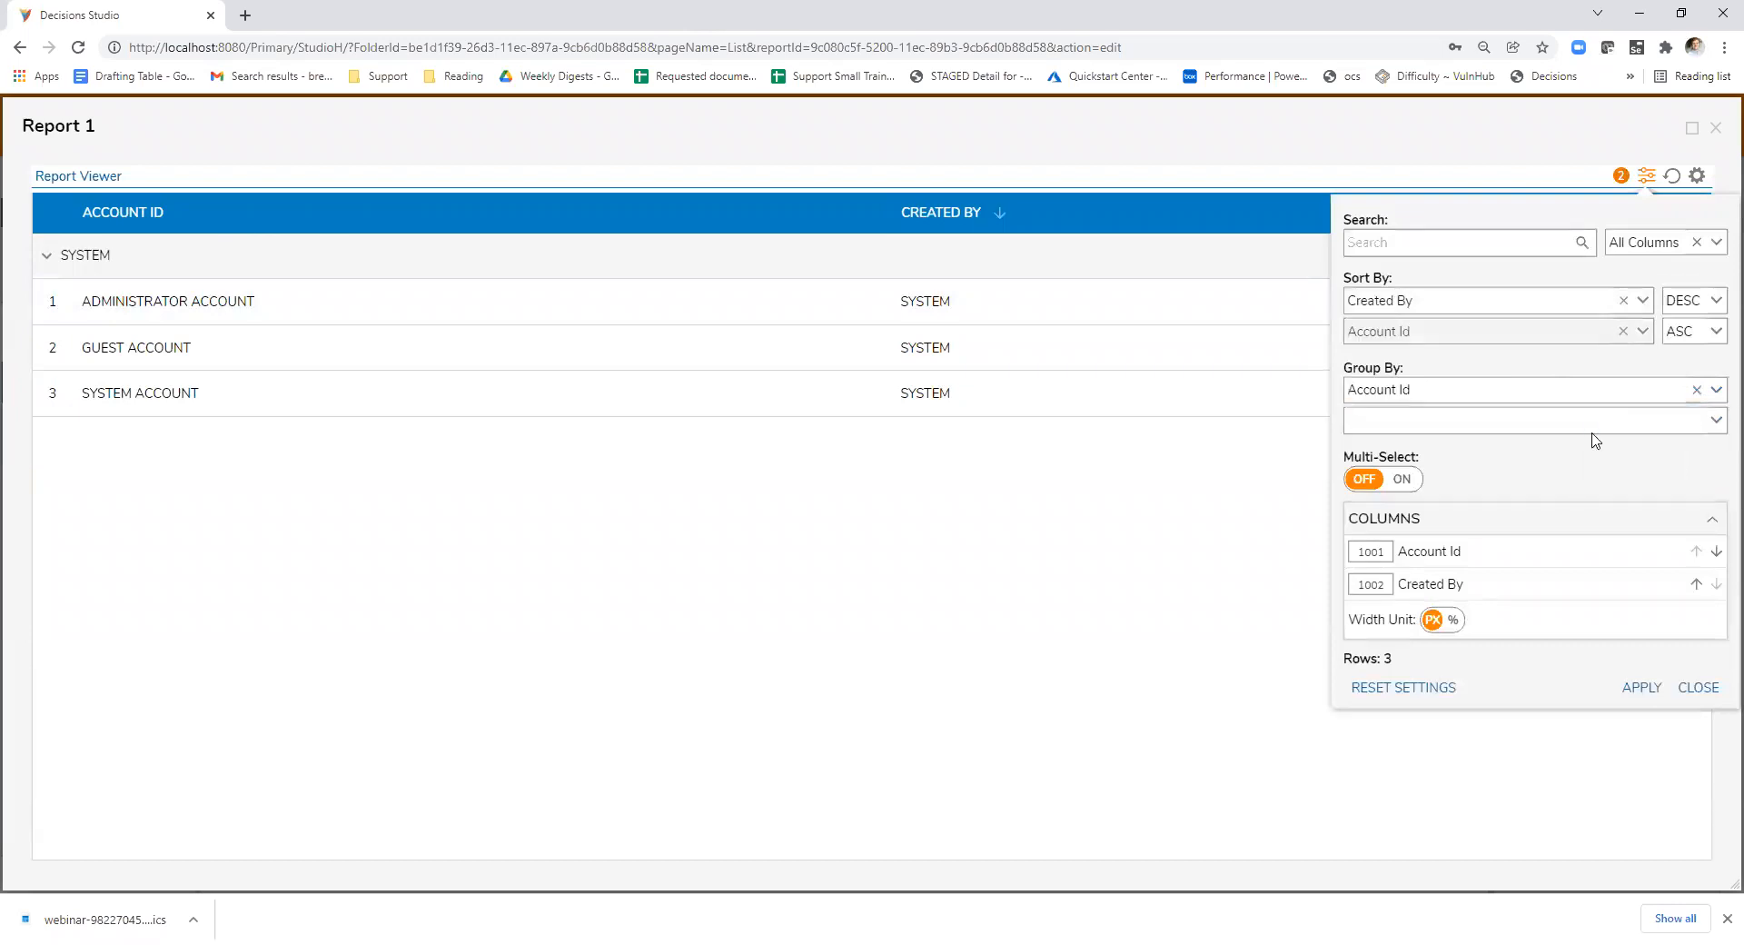
left_click(1641, 687)
- Collapse and expand the Administrator Account and Guest Account groups in the viewer
left_click(48, 258)
left_click(47, 258)
left_click(46, 347)
left_click(46, 347)
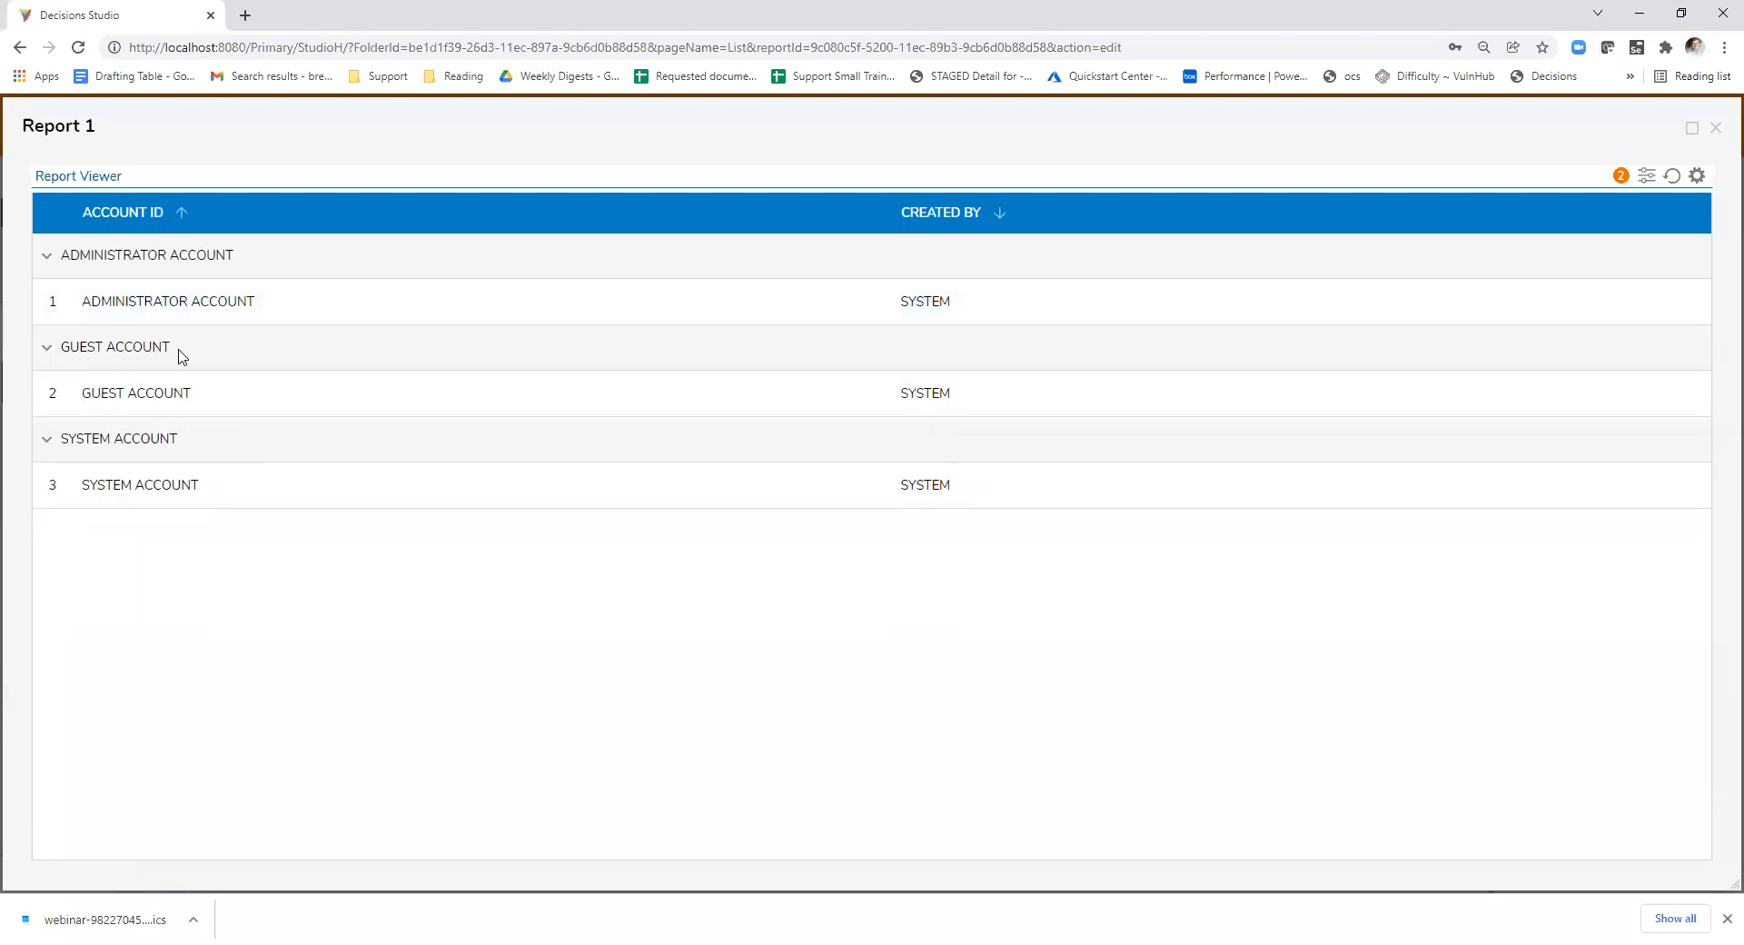
left_click(47, 347)
left_click(159, 352)
left_click(201, 257)
left_click(202, 257)
left_click(182, 350)
left_click(182, 351)
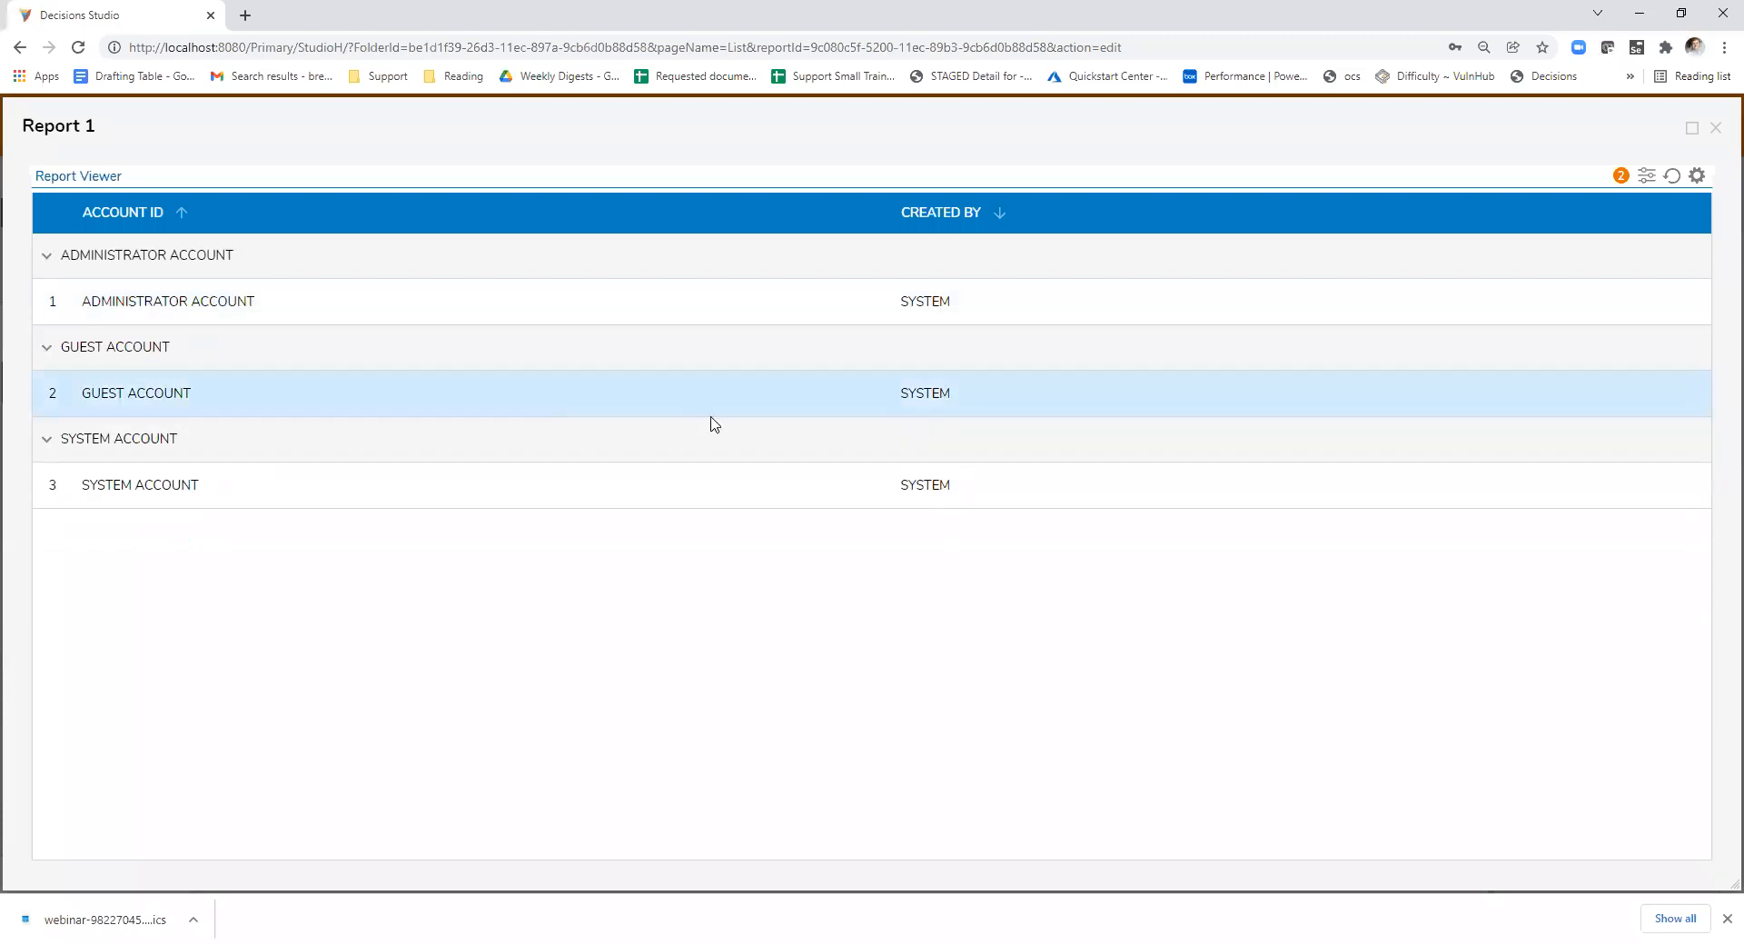
- Review the viewer's sort and group settings, and close the report viewer to return to the designer
left_click(1647, 176)
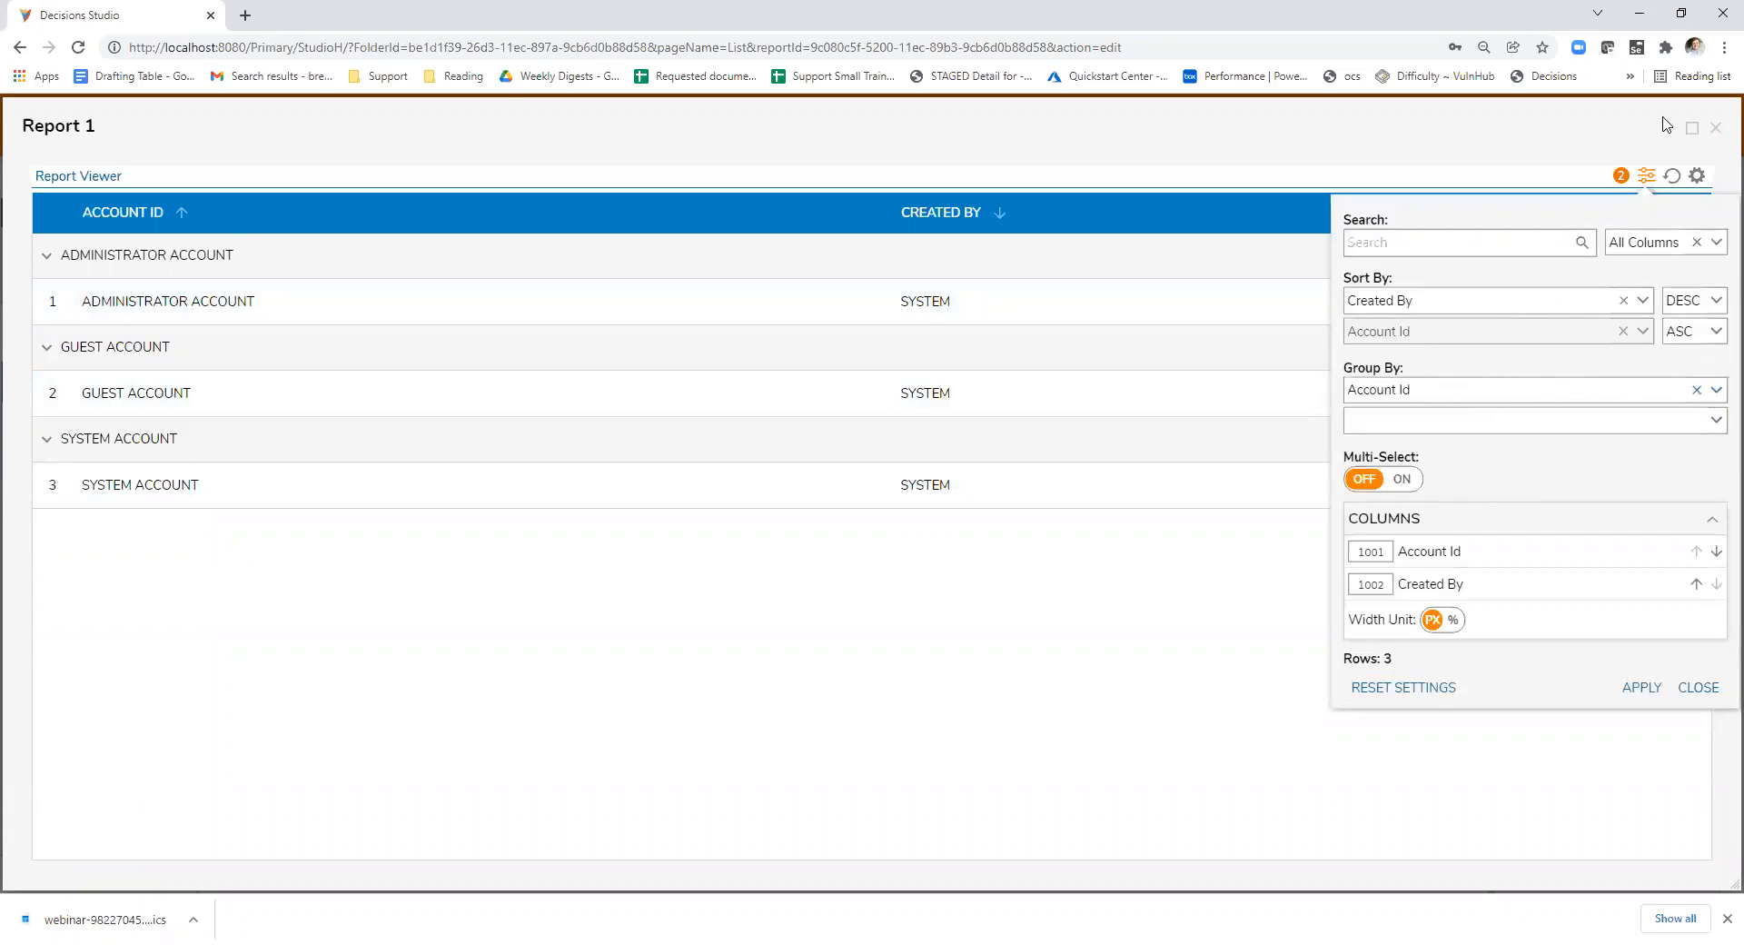
left_click(1716, 127)
left_click(1716, 127)
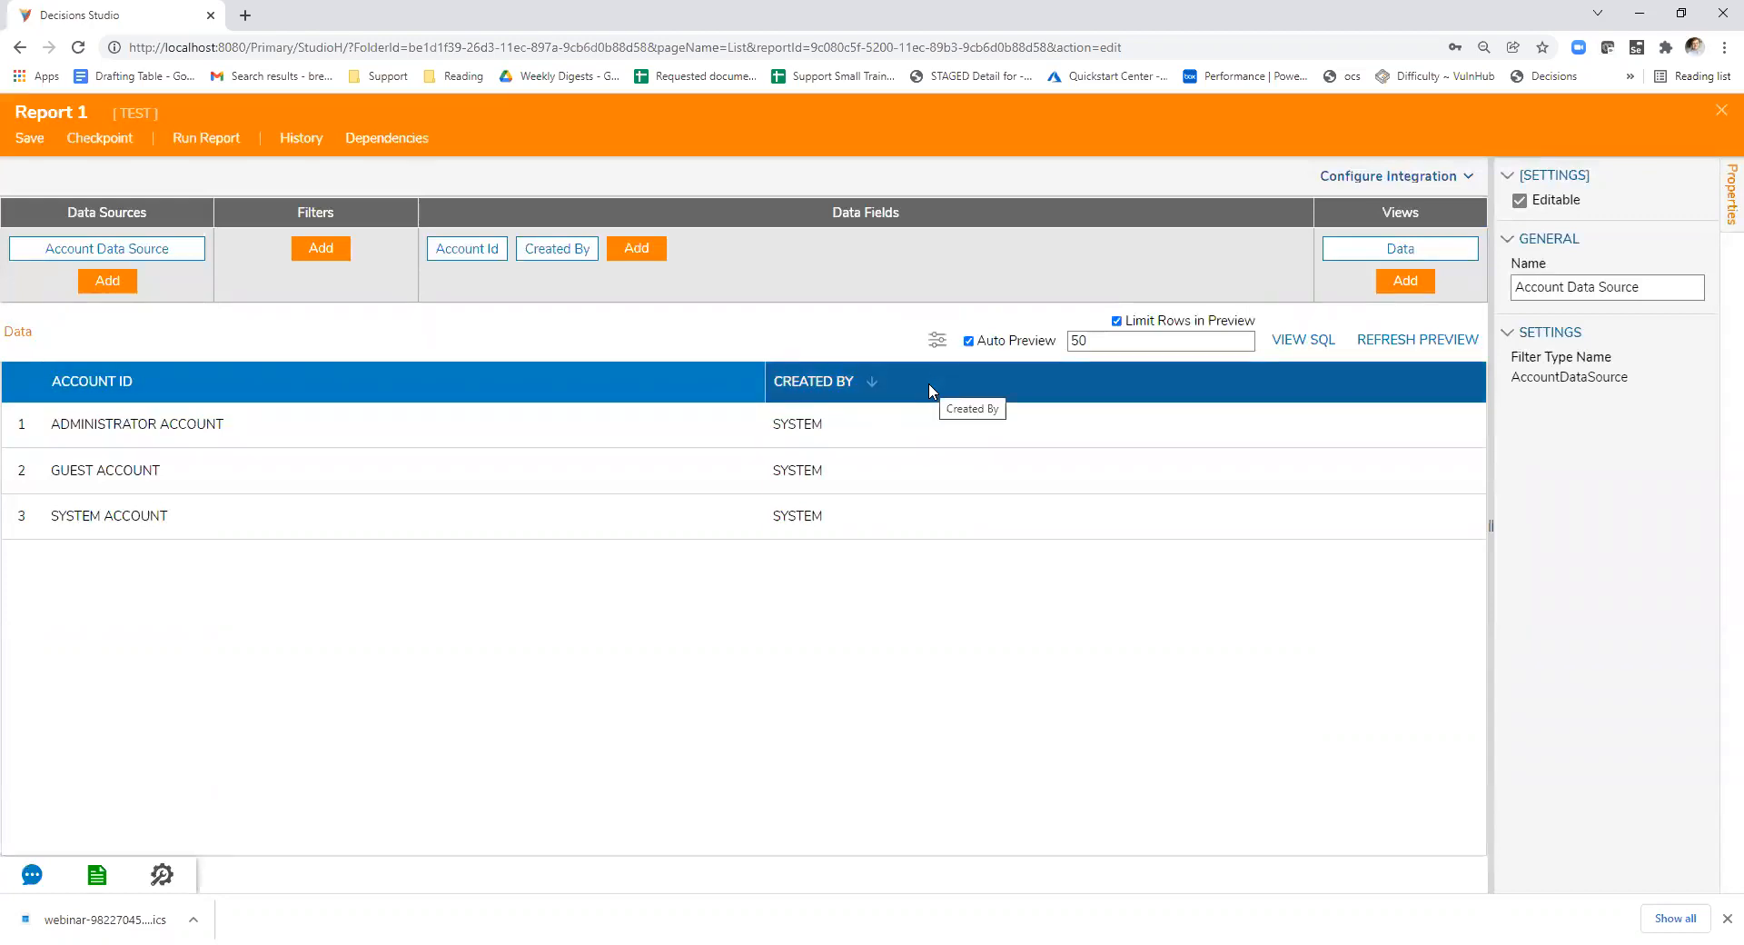
- Group the designer's report preview by Created By and apply the setting
left_click(822, 387)
left_click(858, 385)
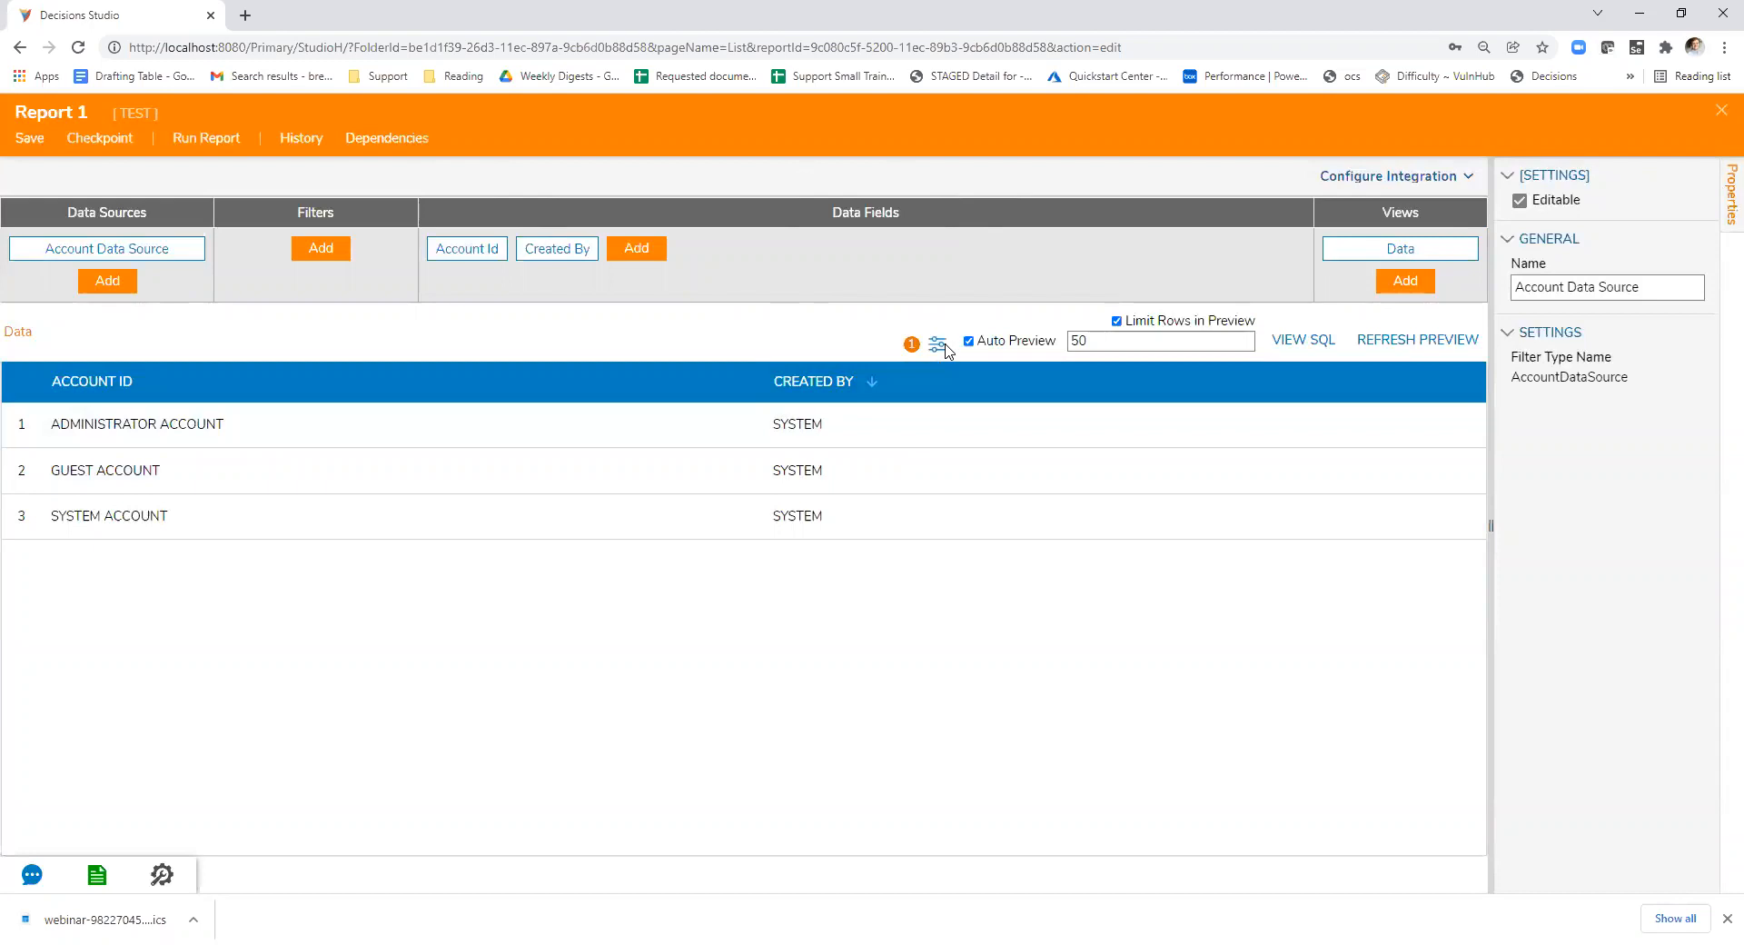
left_click(940, 350)
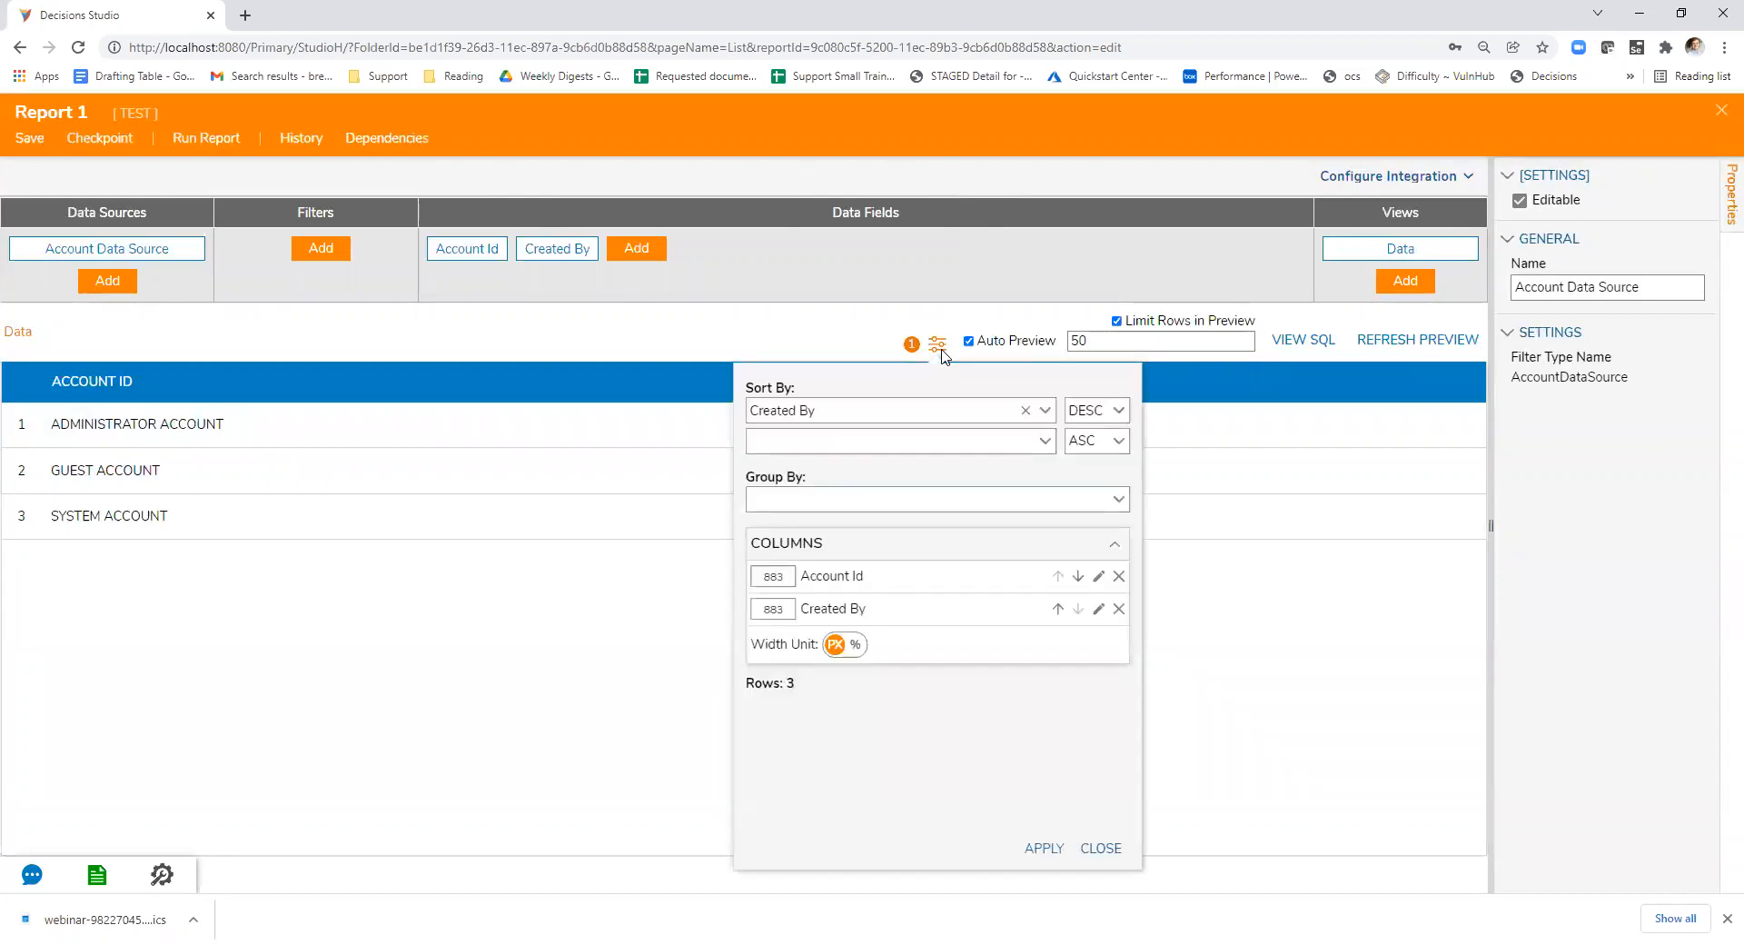
left_click(1121, 501)
left_click(883, 561)
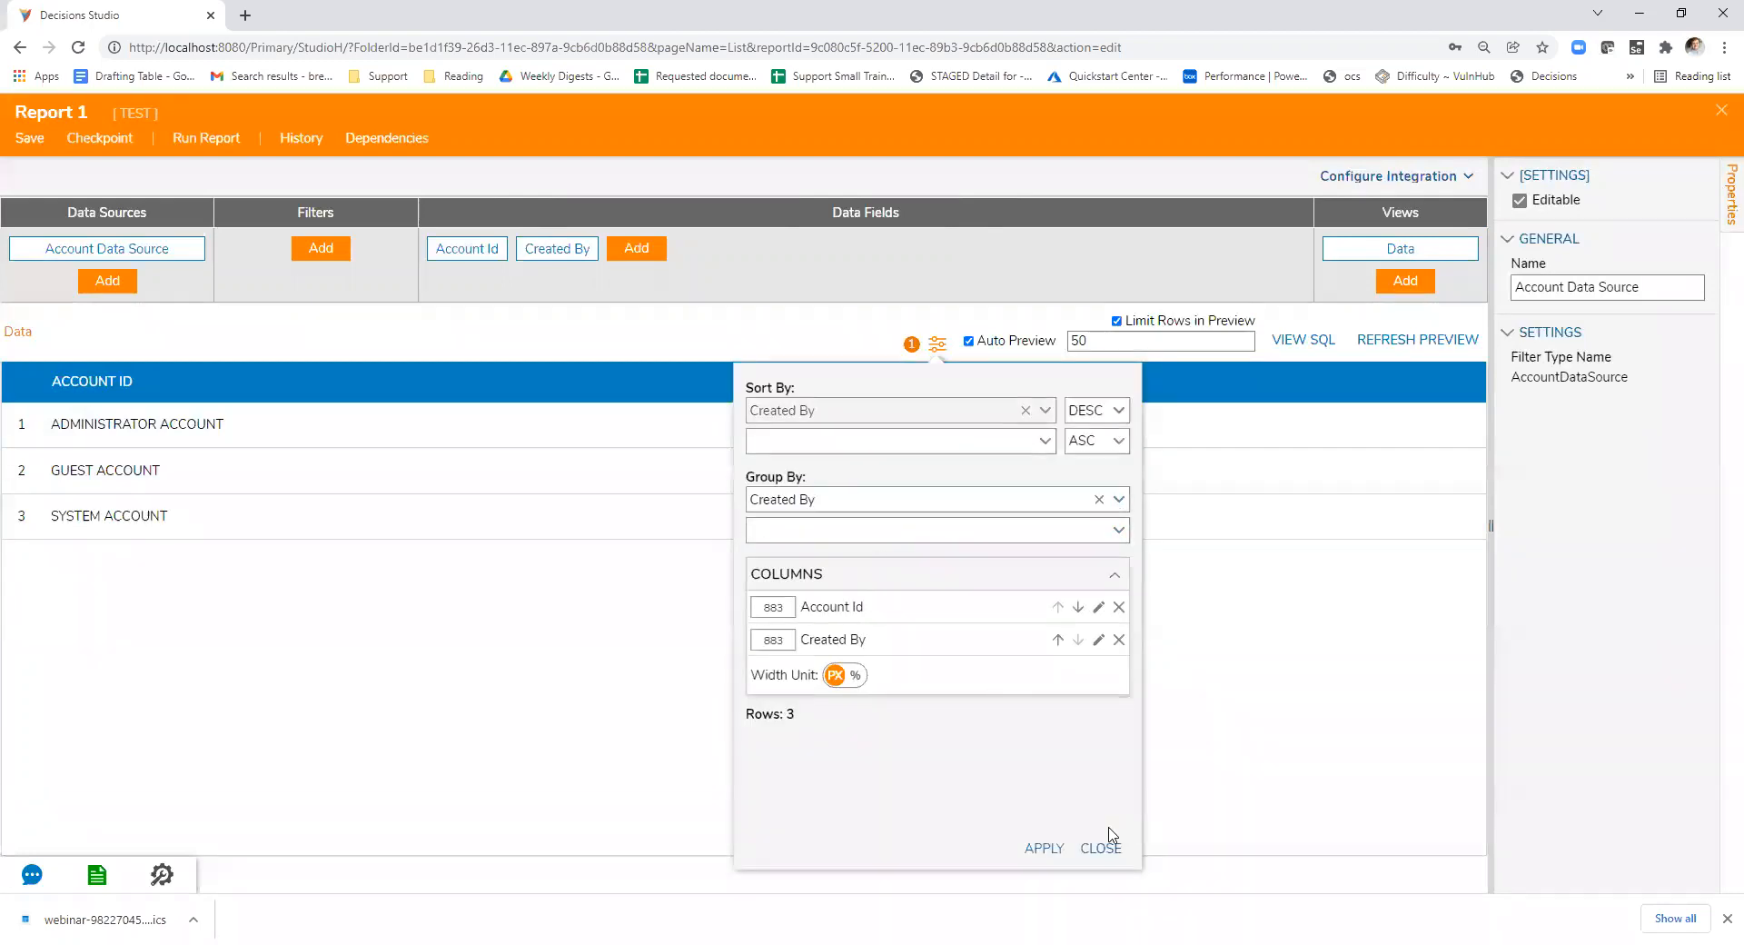
left_click(1045, 848)
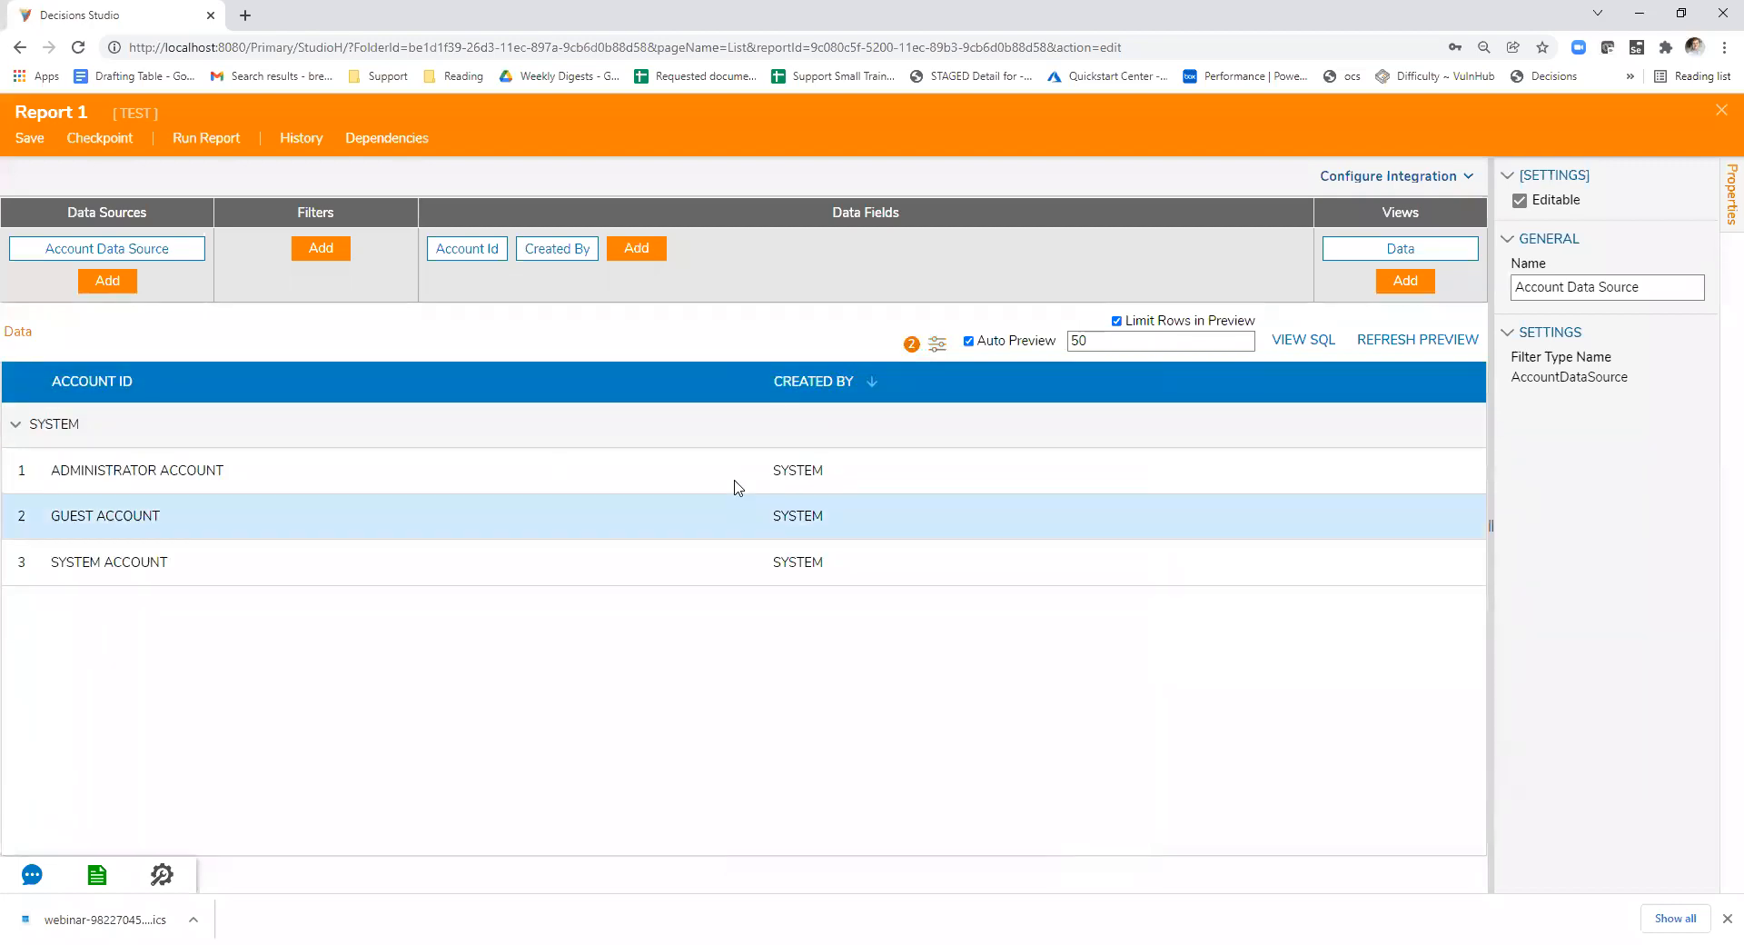
- Run the report to check its Created By grouping, toggling the SYSTEM group, and close the viewer
left_click(202, 141)
left_click(333, 263)
left_click(332, 263)
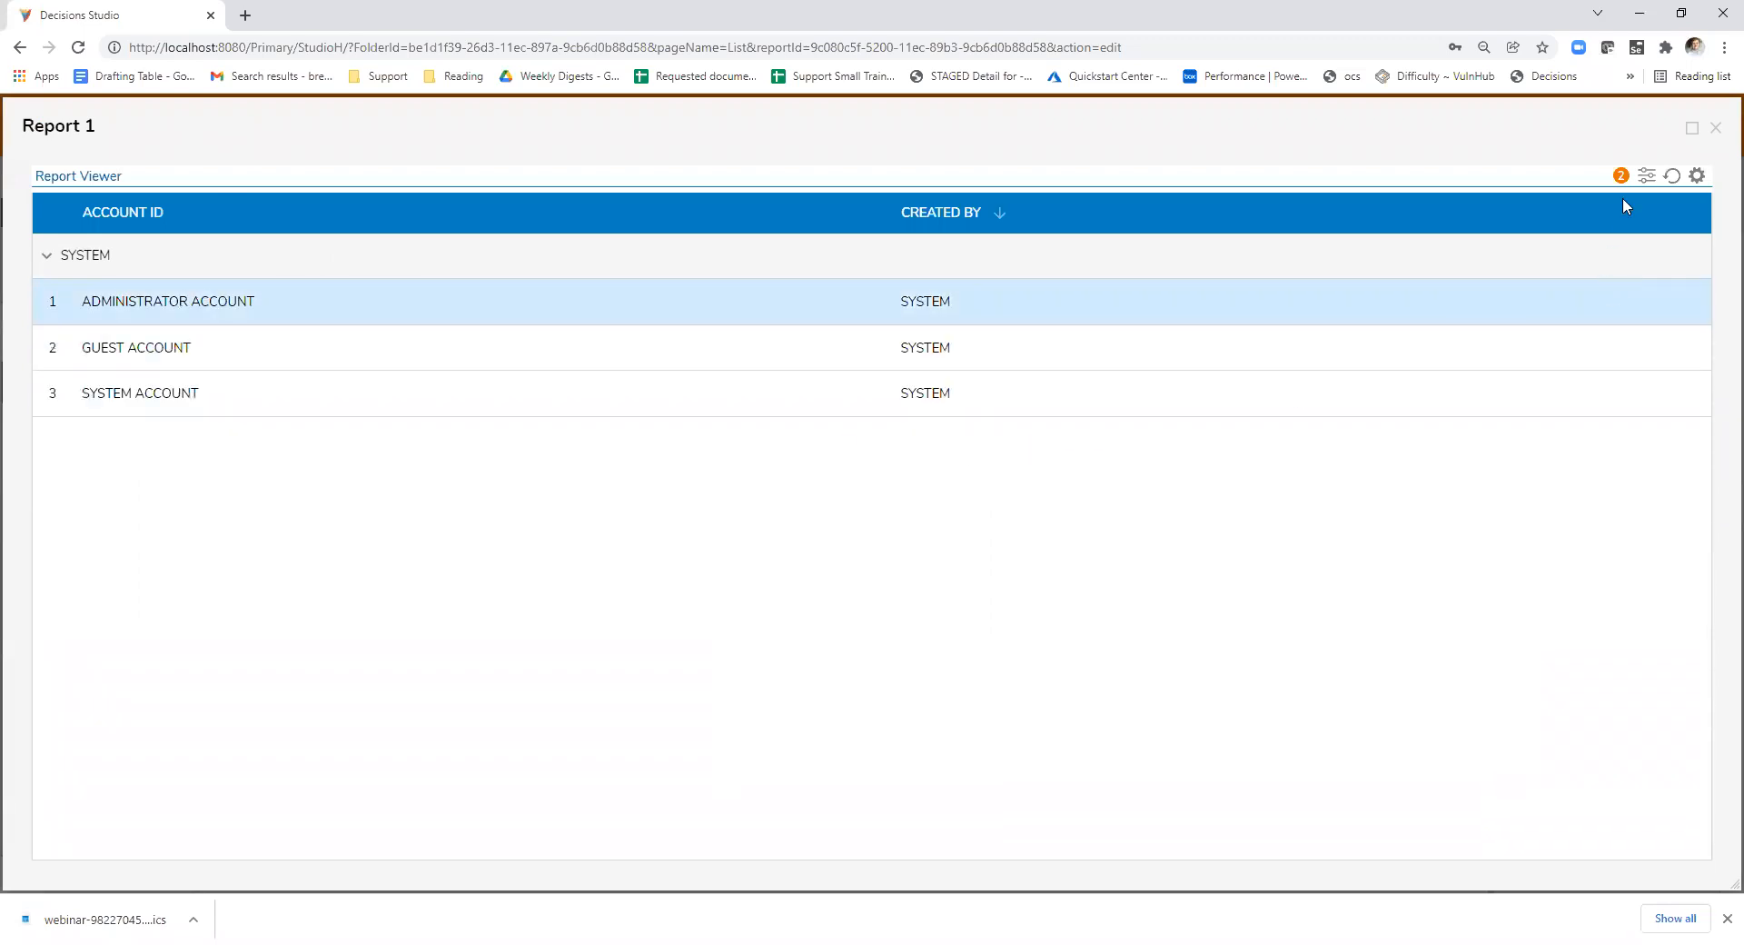
left_click(1715, 128)
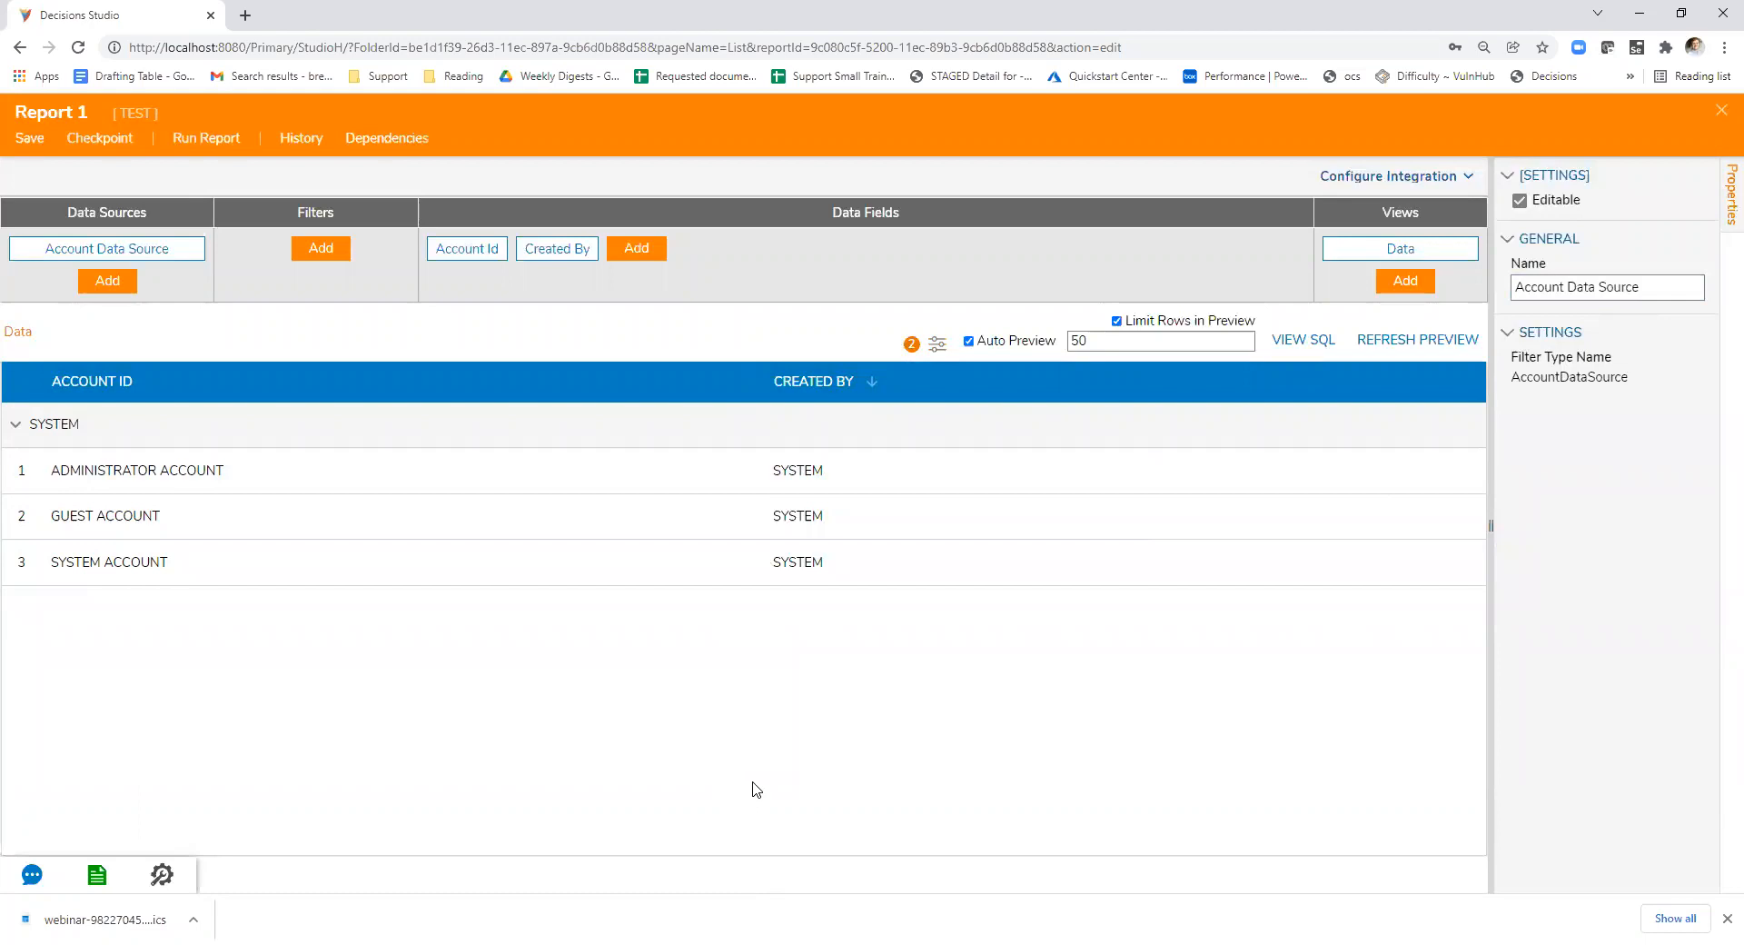
- Browse the view and chart types that can be added to the report without adding one
left_click(1404, 283)
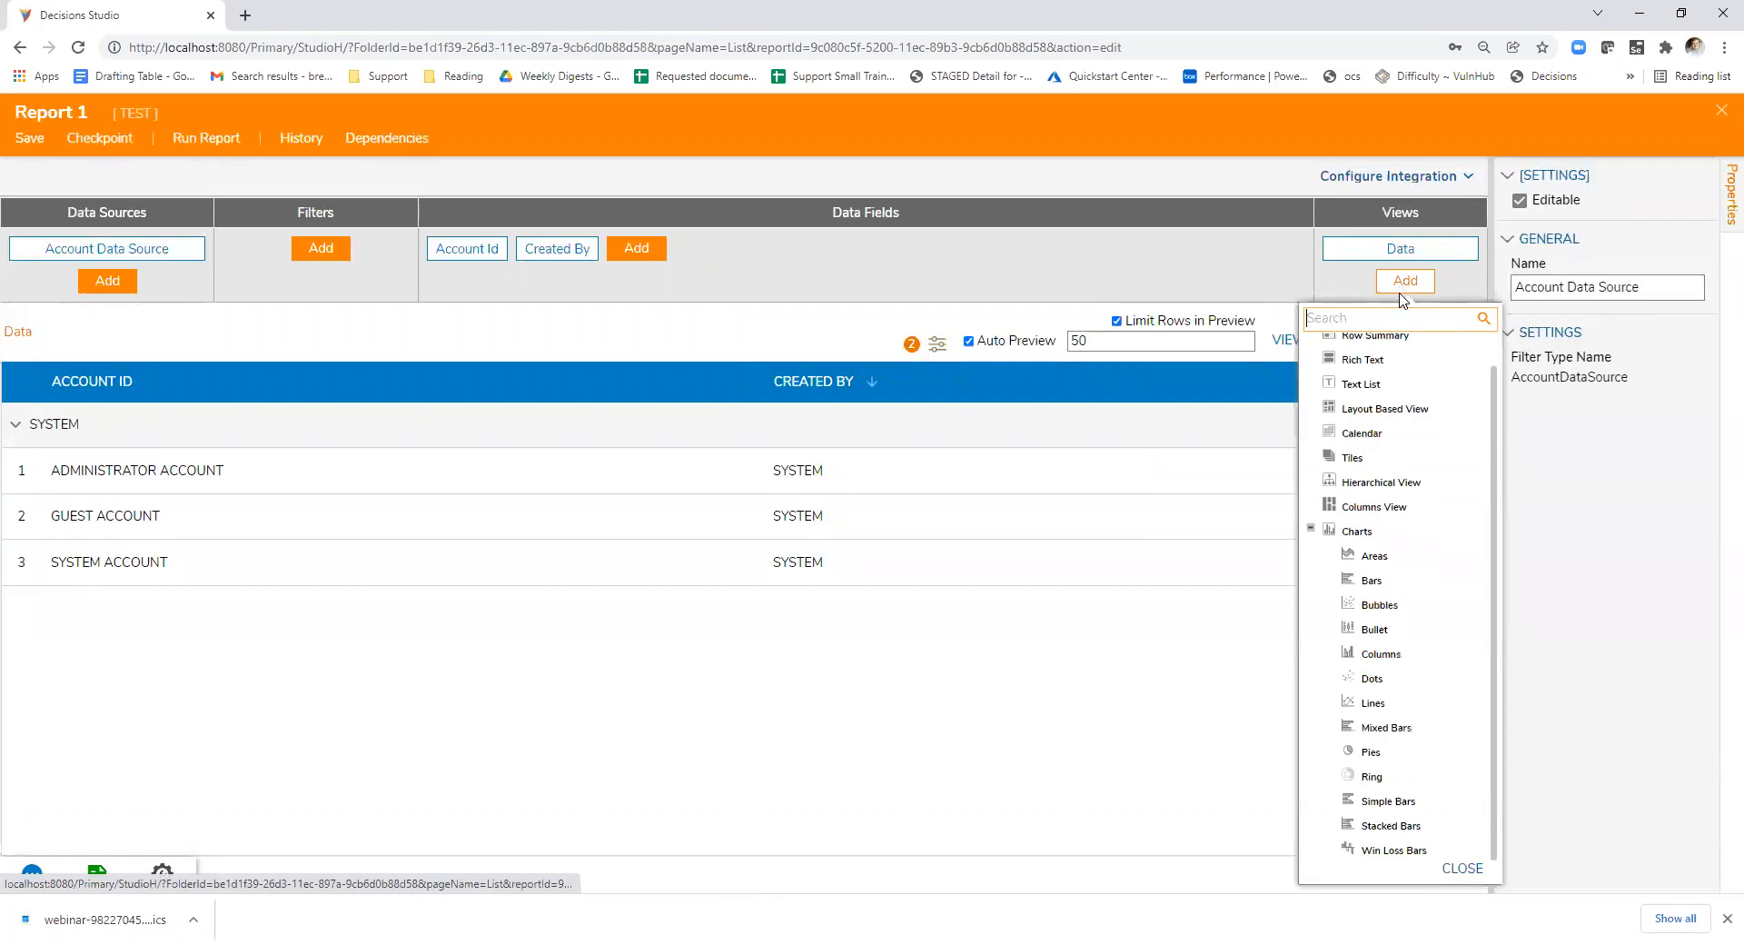
scroll(1395, 472, "up", 1)
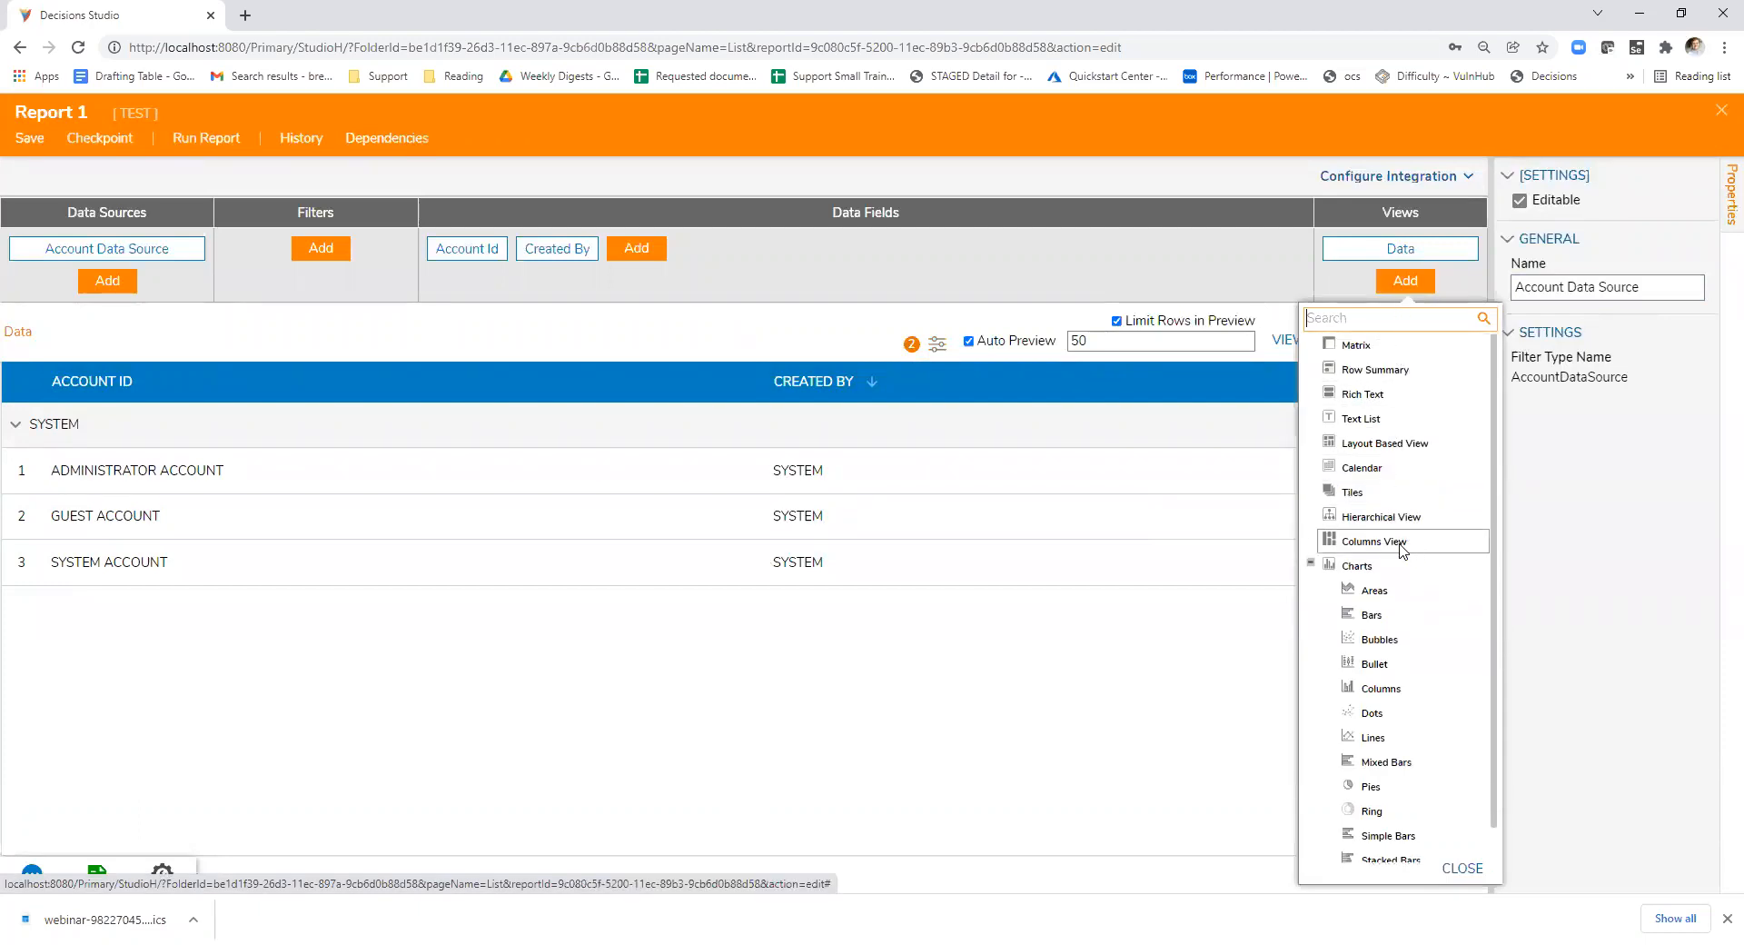
scroll(1387, 718, "down", 1)
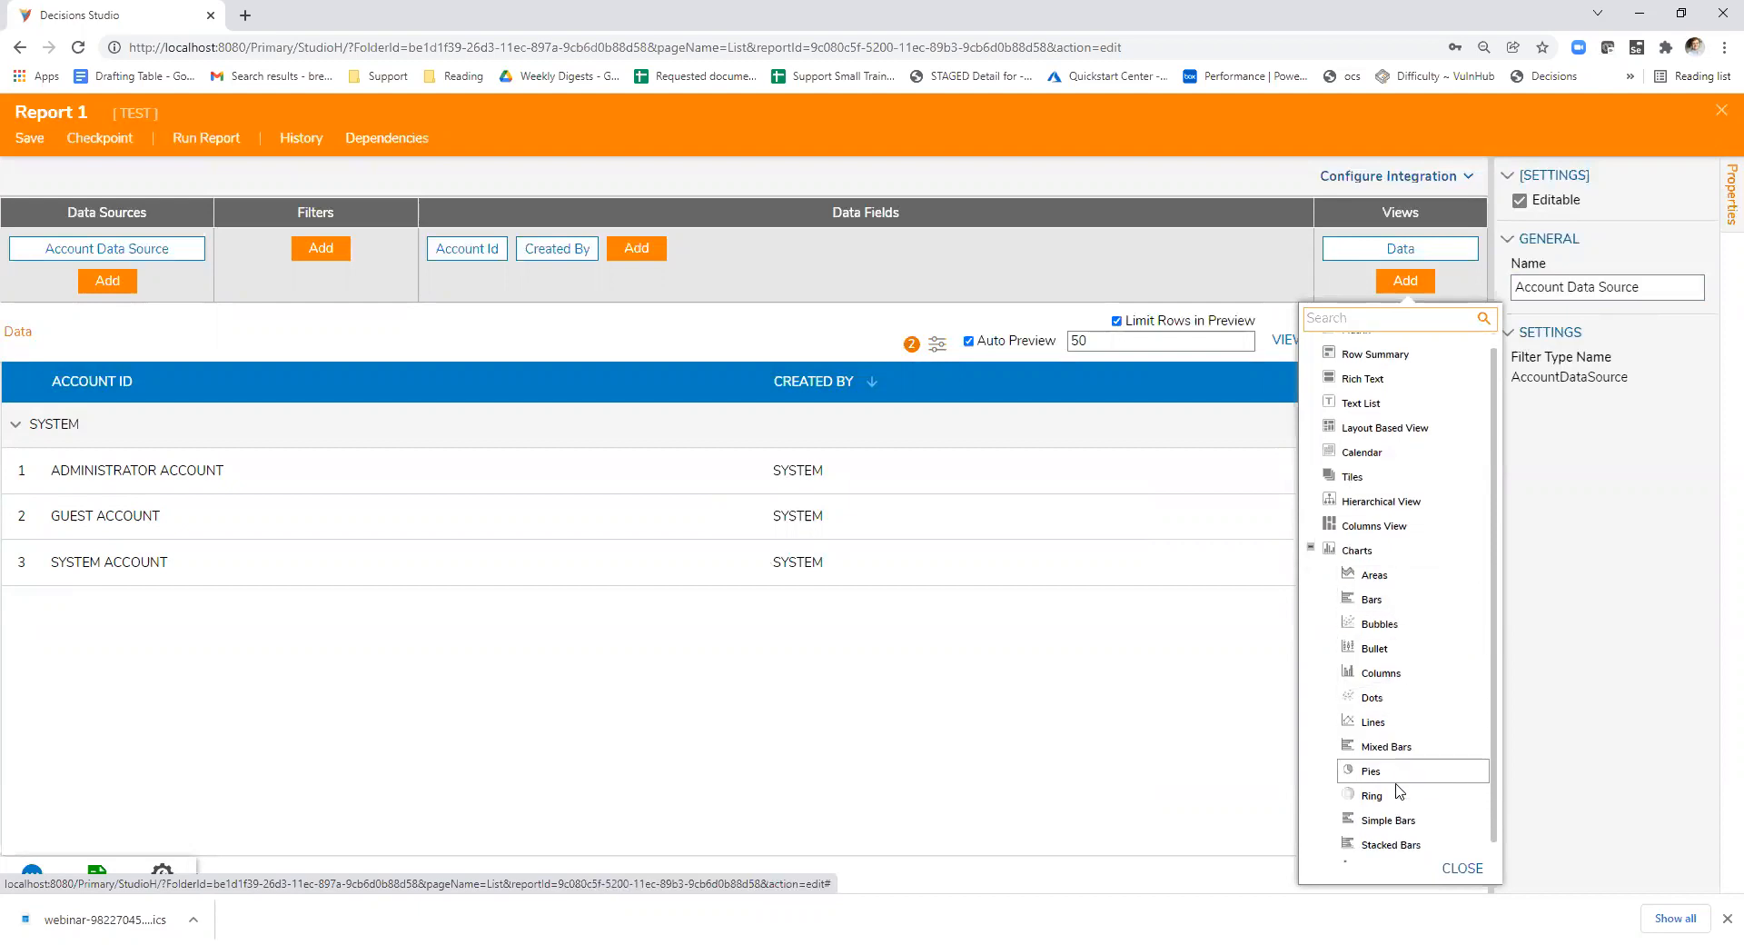
left_click(1172, 745)
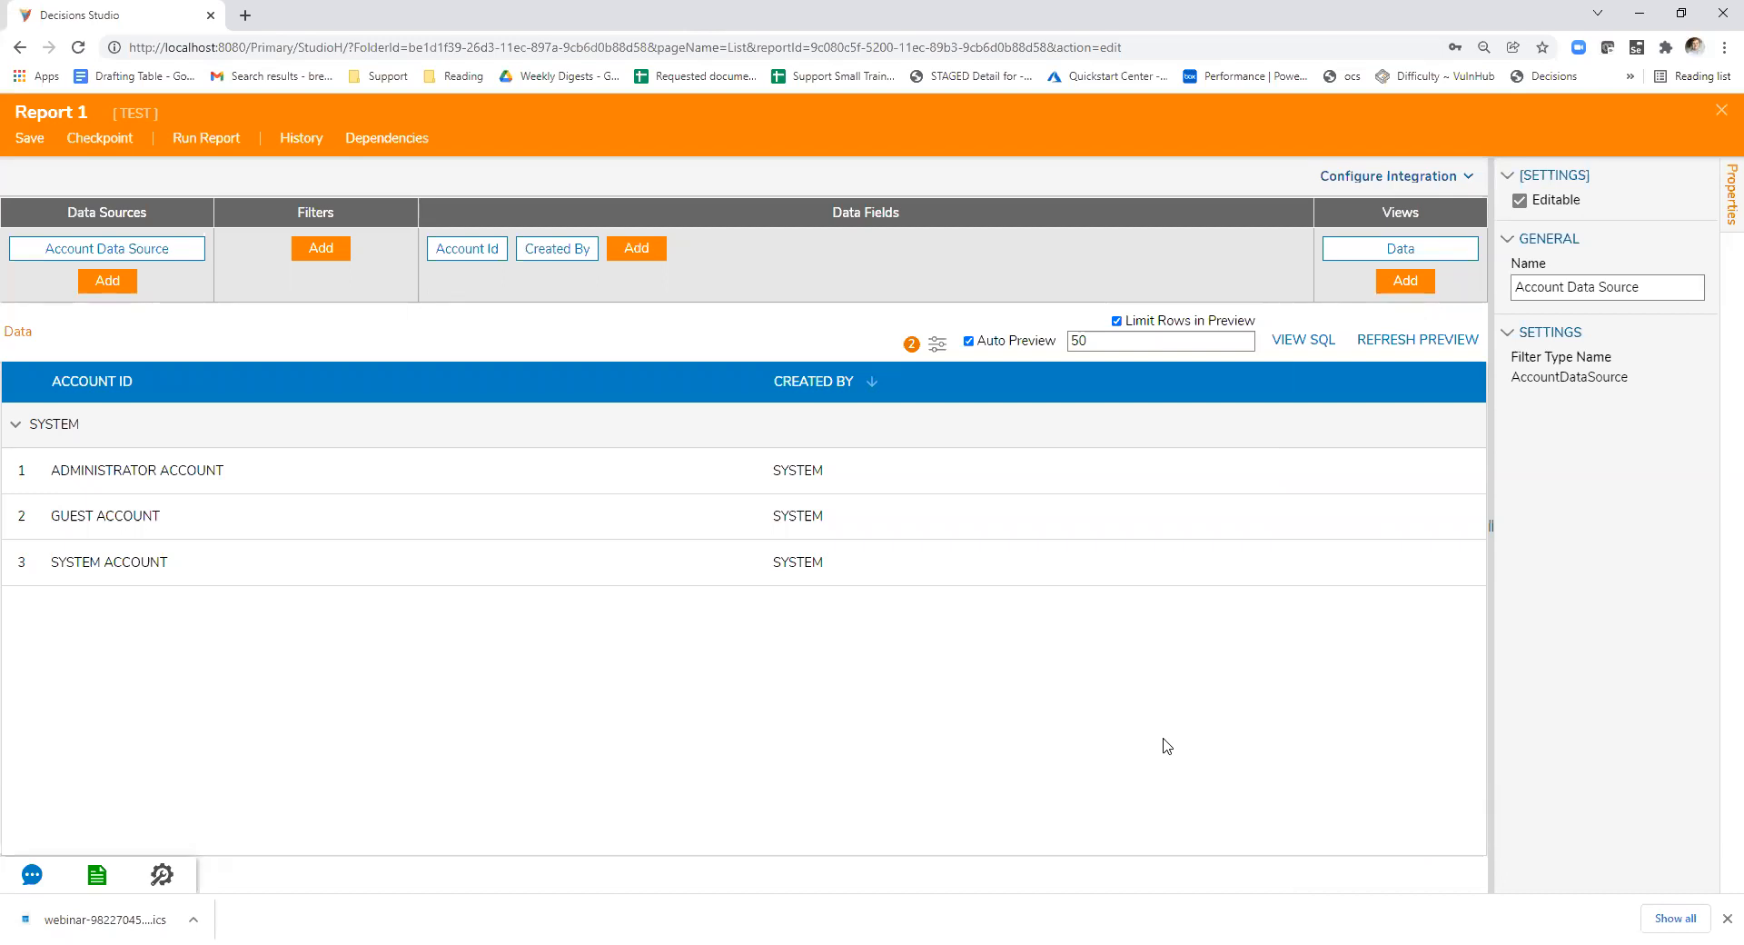
left_click(1405, 281)
scroll(1389, 545, "down", 1)
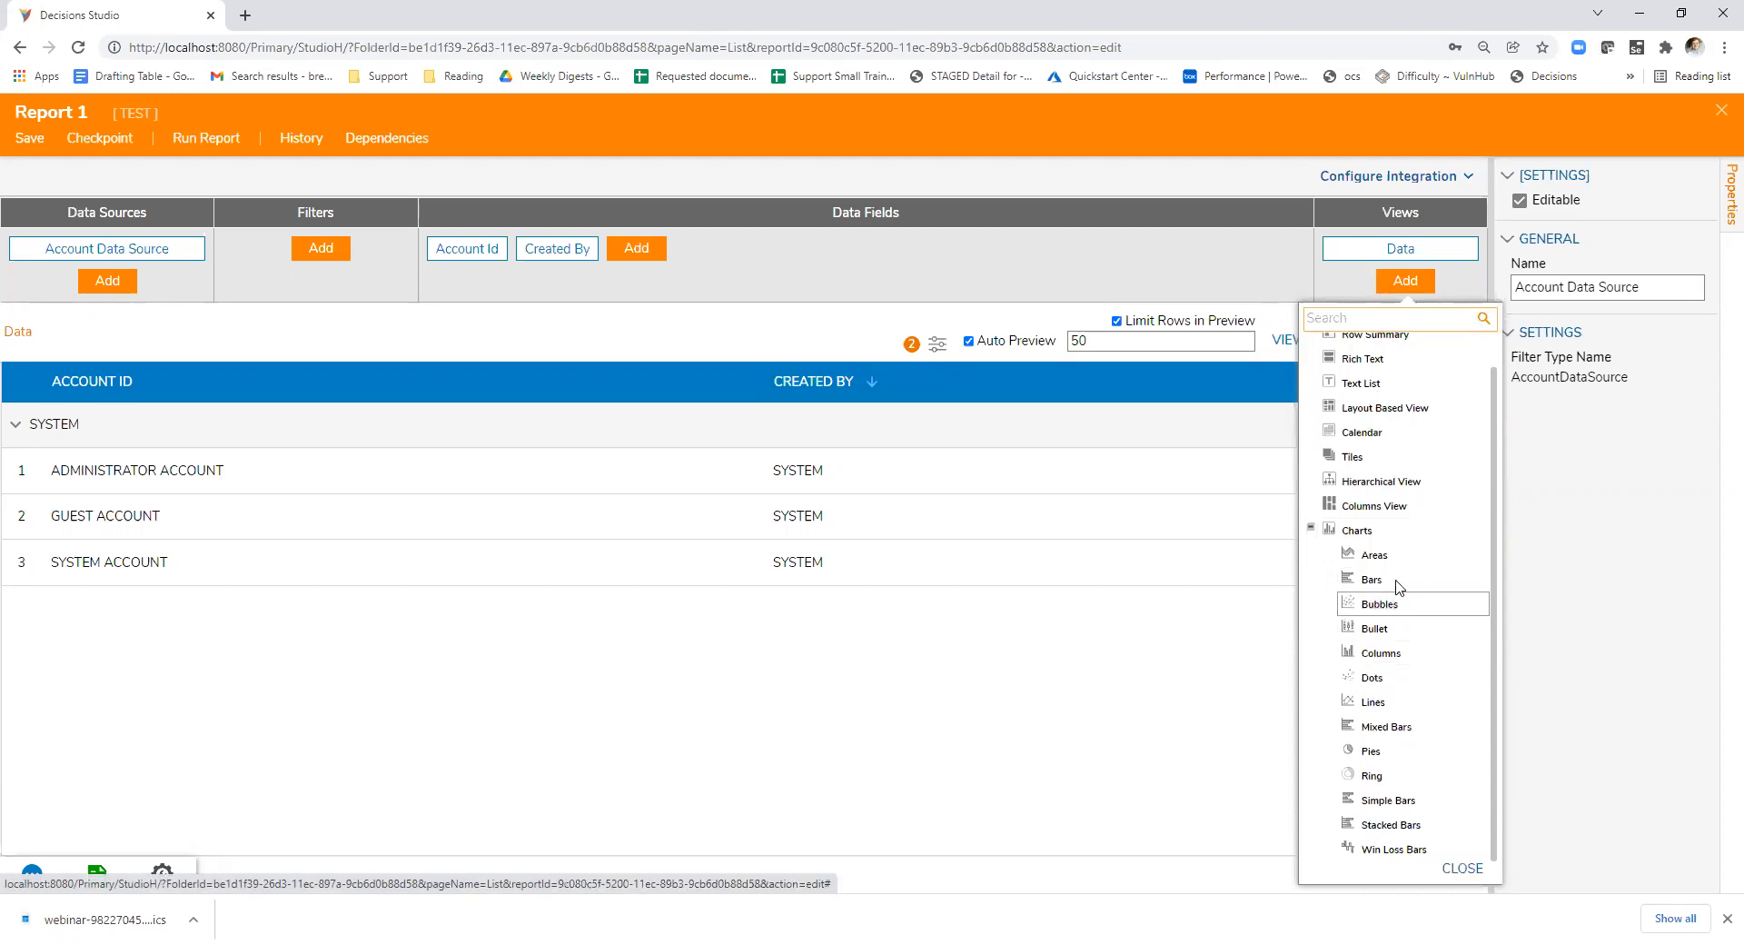
left_click(1054, 654)
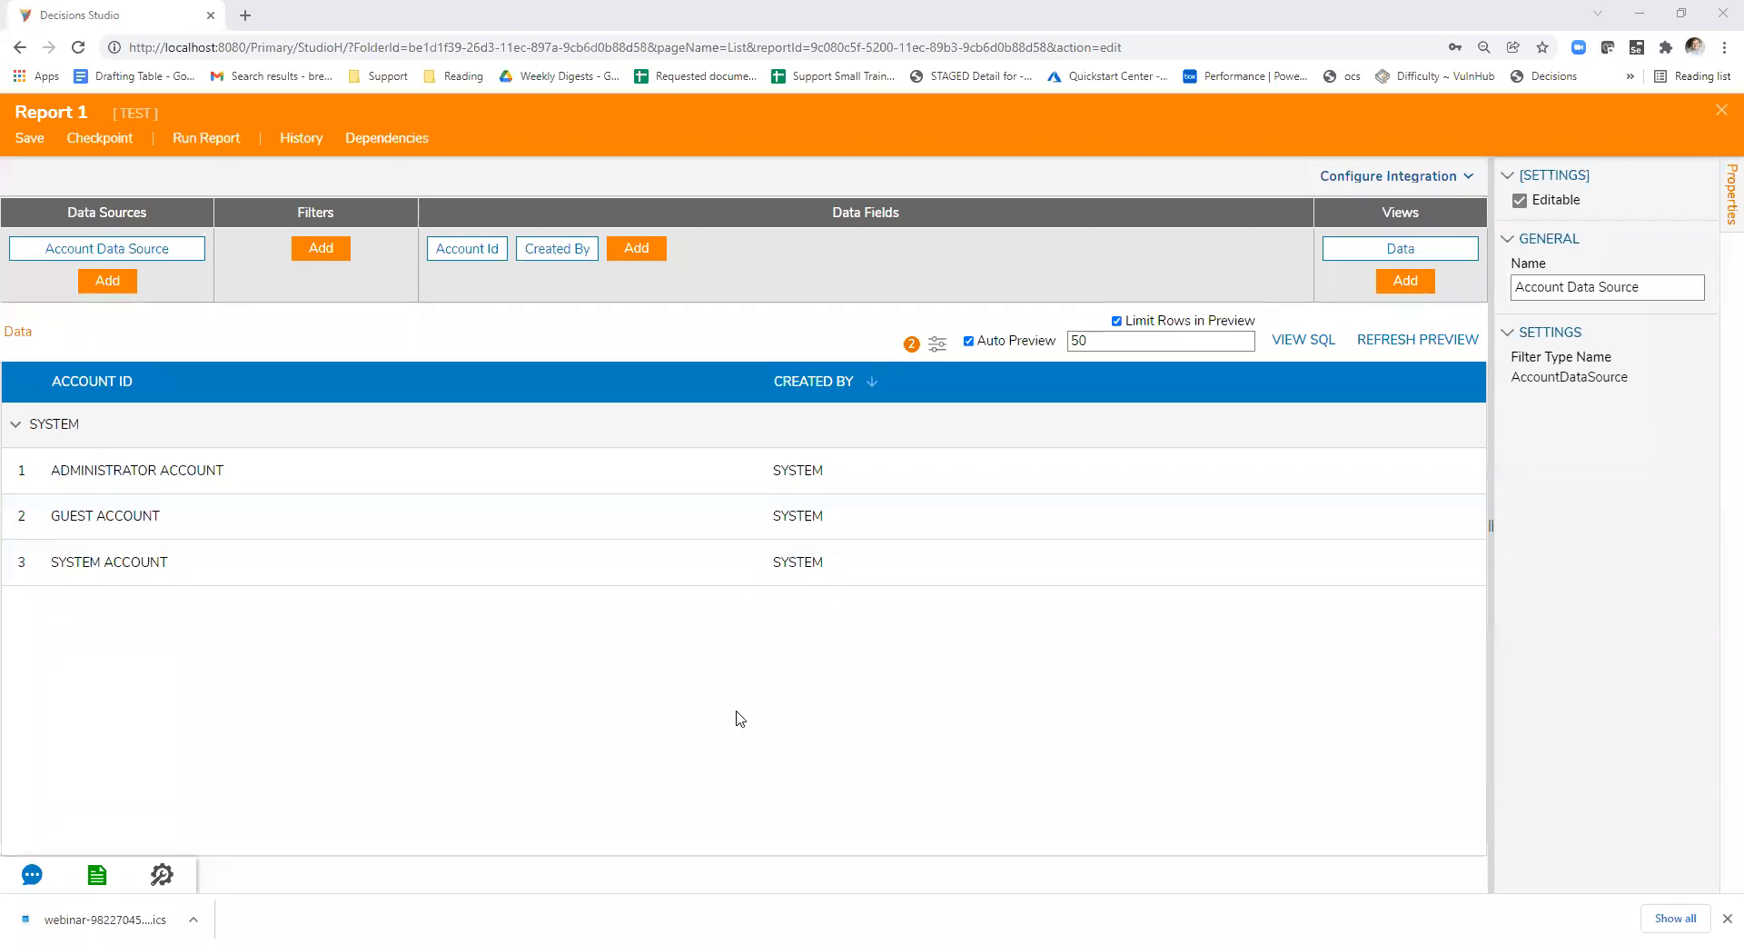
- Examine the preview's Sort By and second Group By options, and close the settings without applying changes
left_click(938, 344)
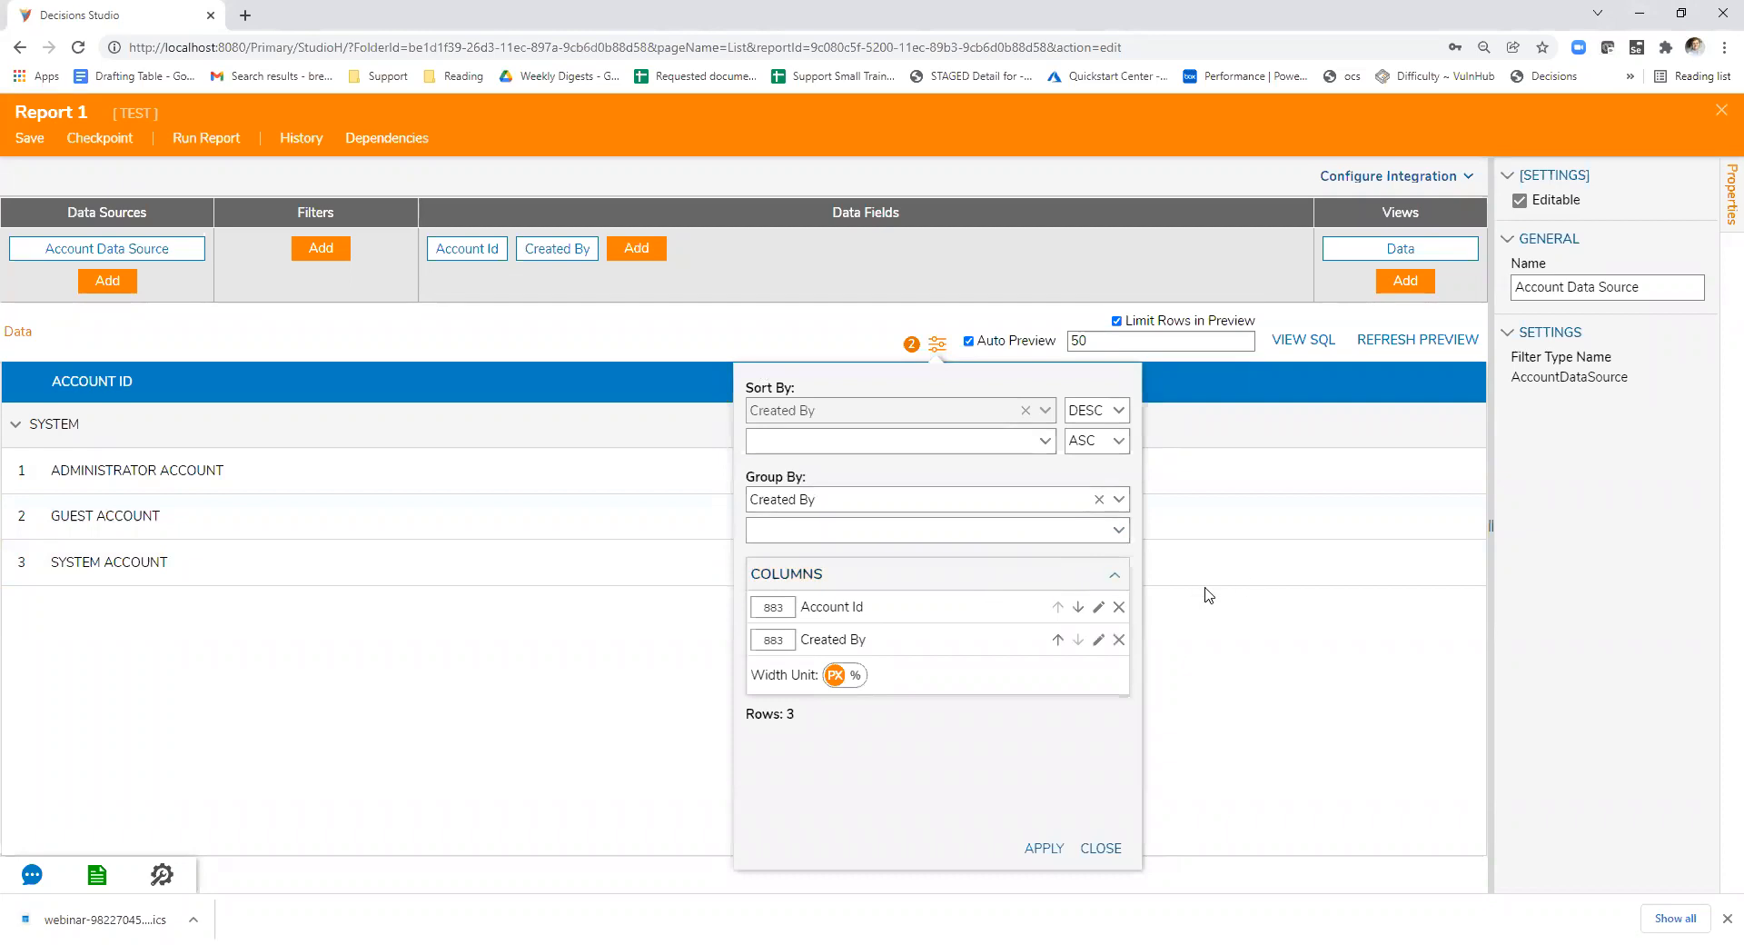
left_click(1119, 530)
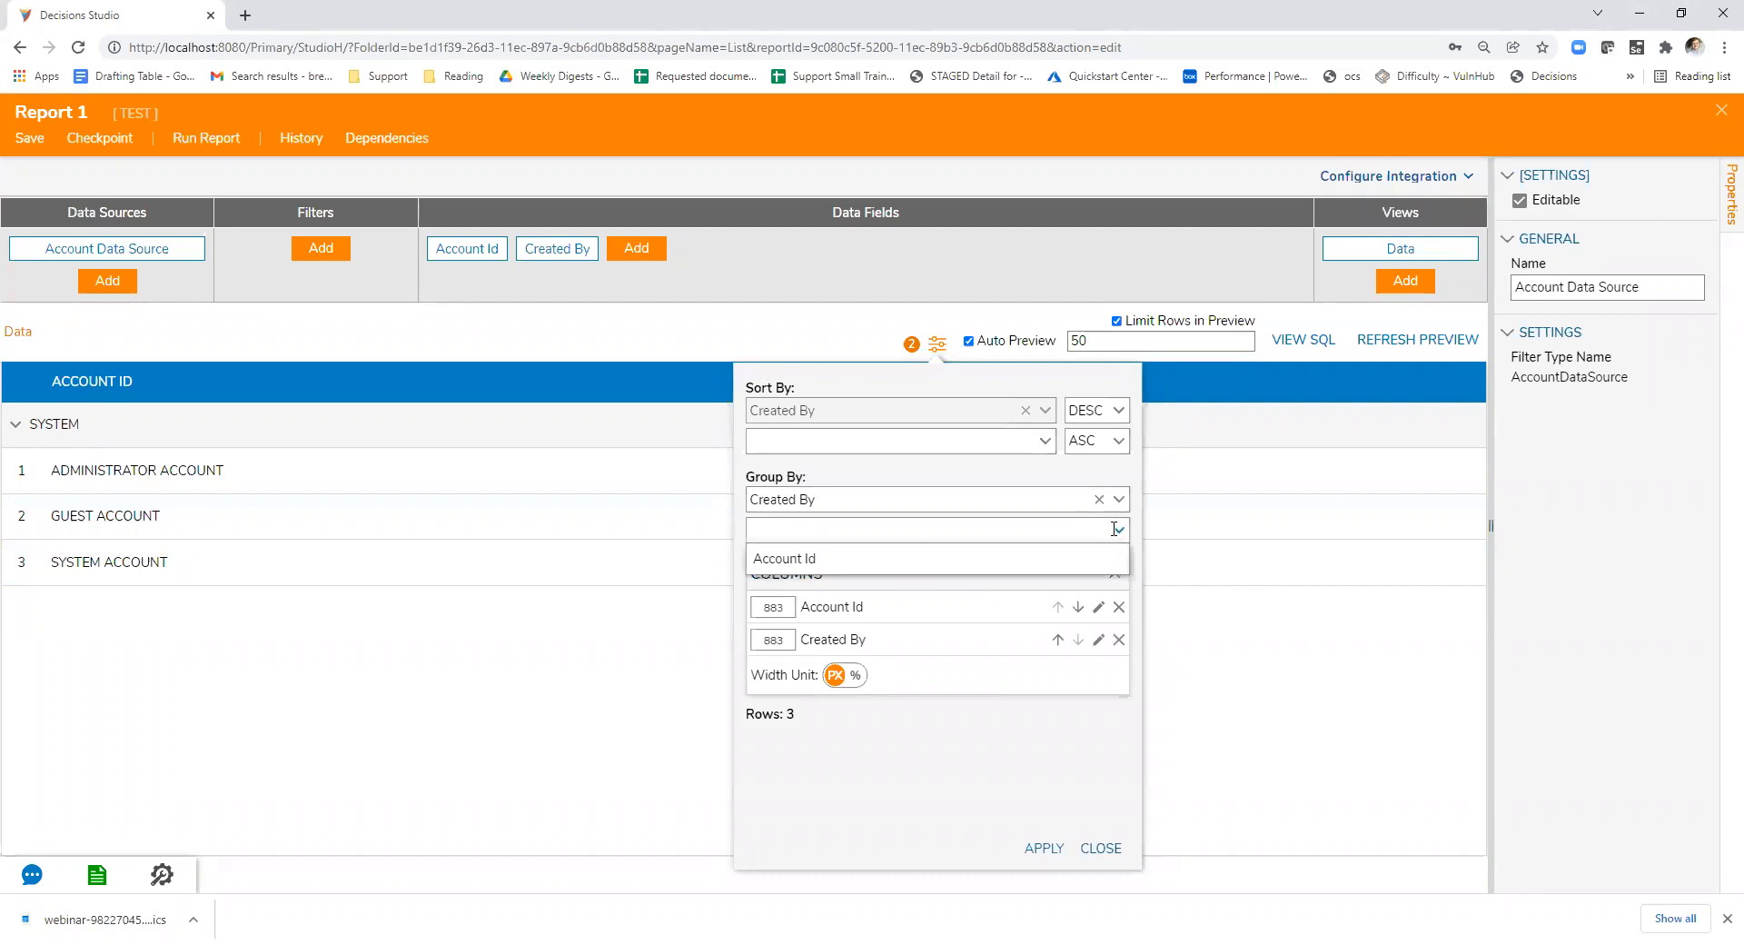
left_click(1042, 409)
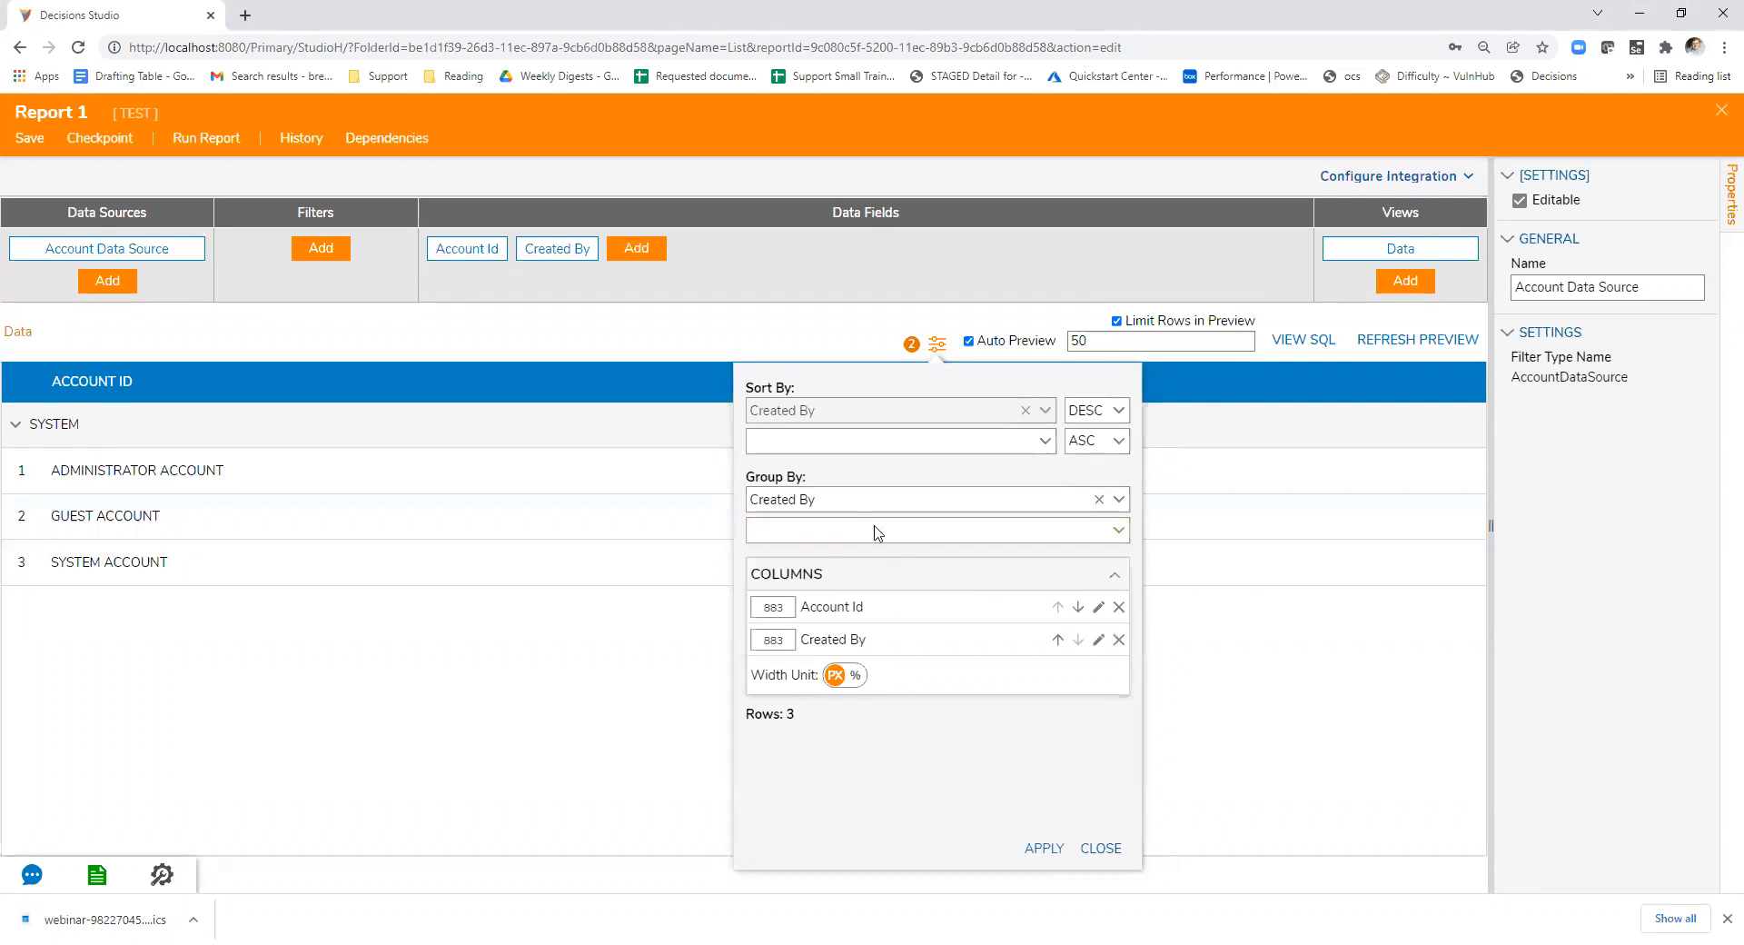
left_click(1102, 848)
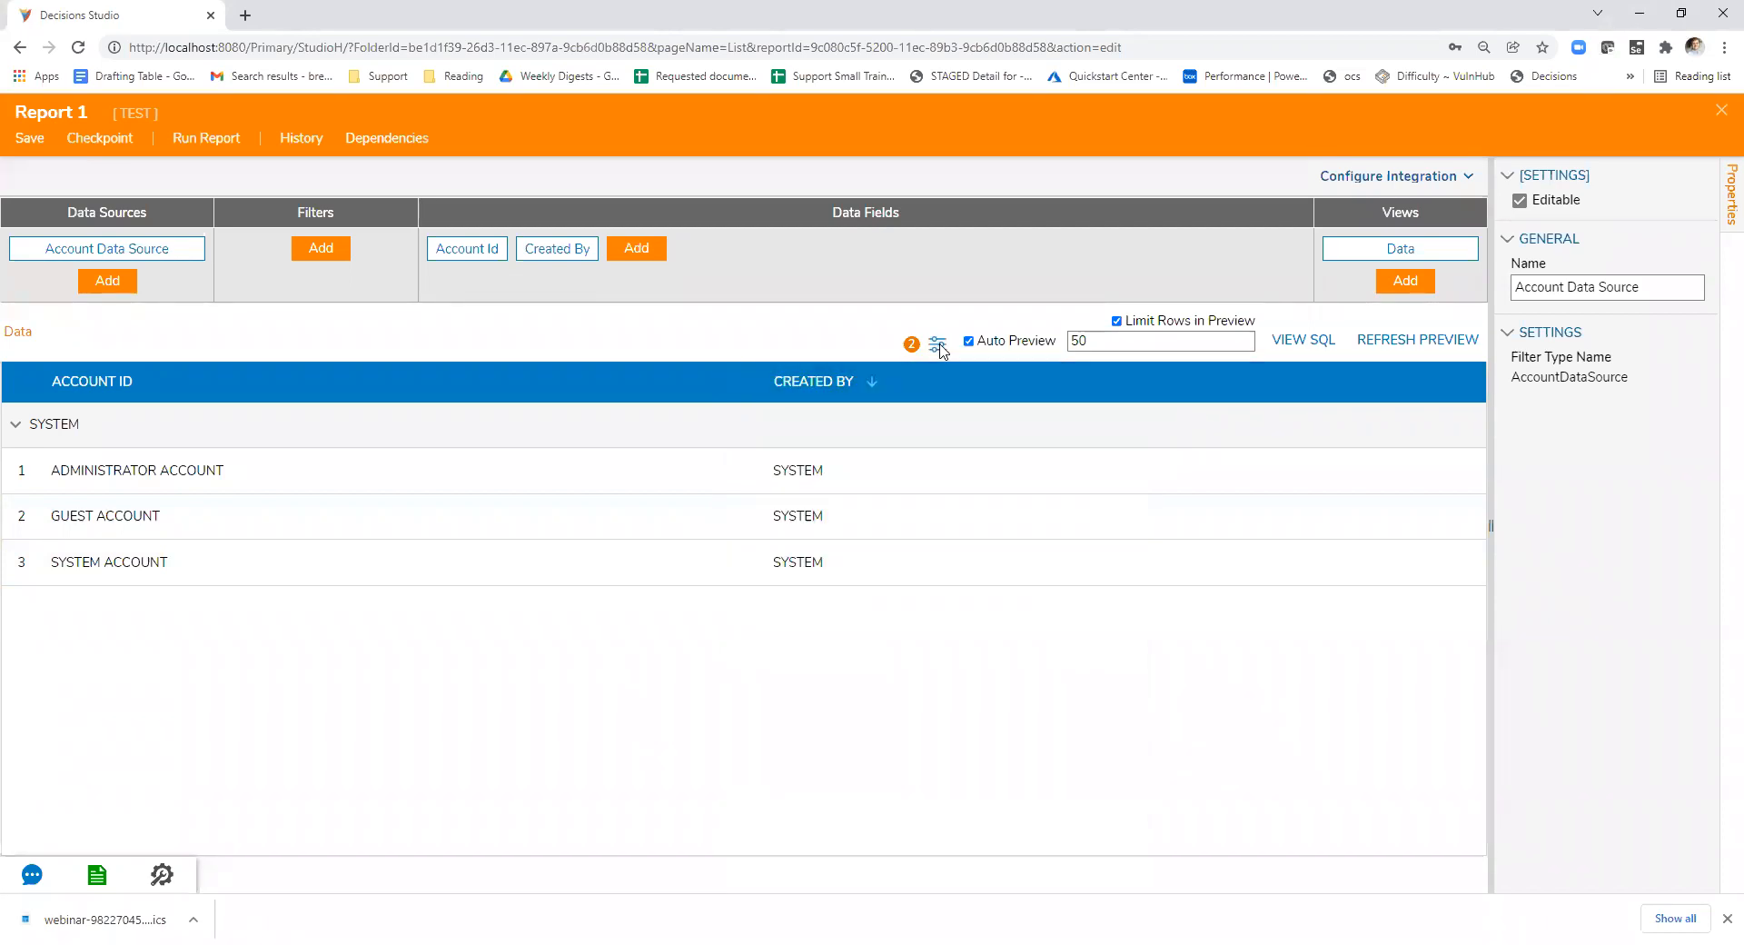
left_click(939, 347)
left_click(641, 716)
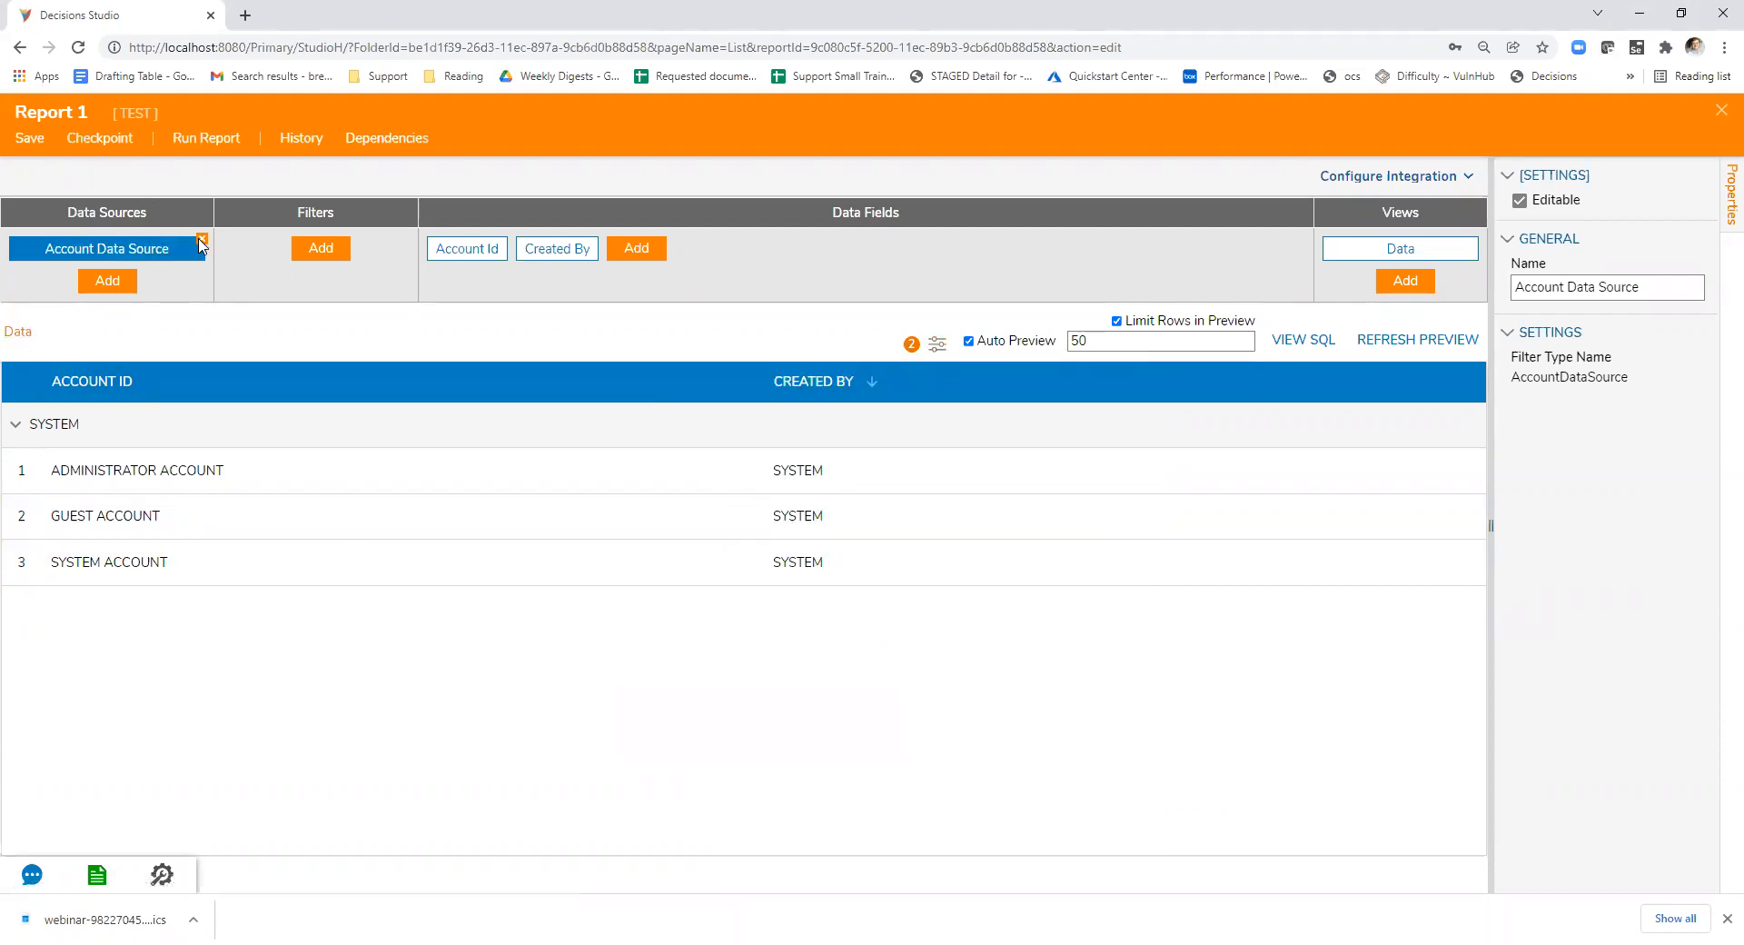
- Browse the regular and calculated columns available as data fields for Report 1, and close the list without adding any
left_click(636, 248)
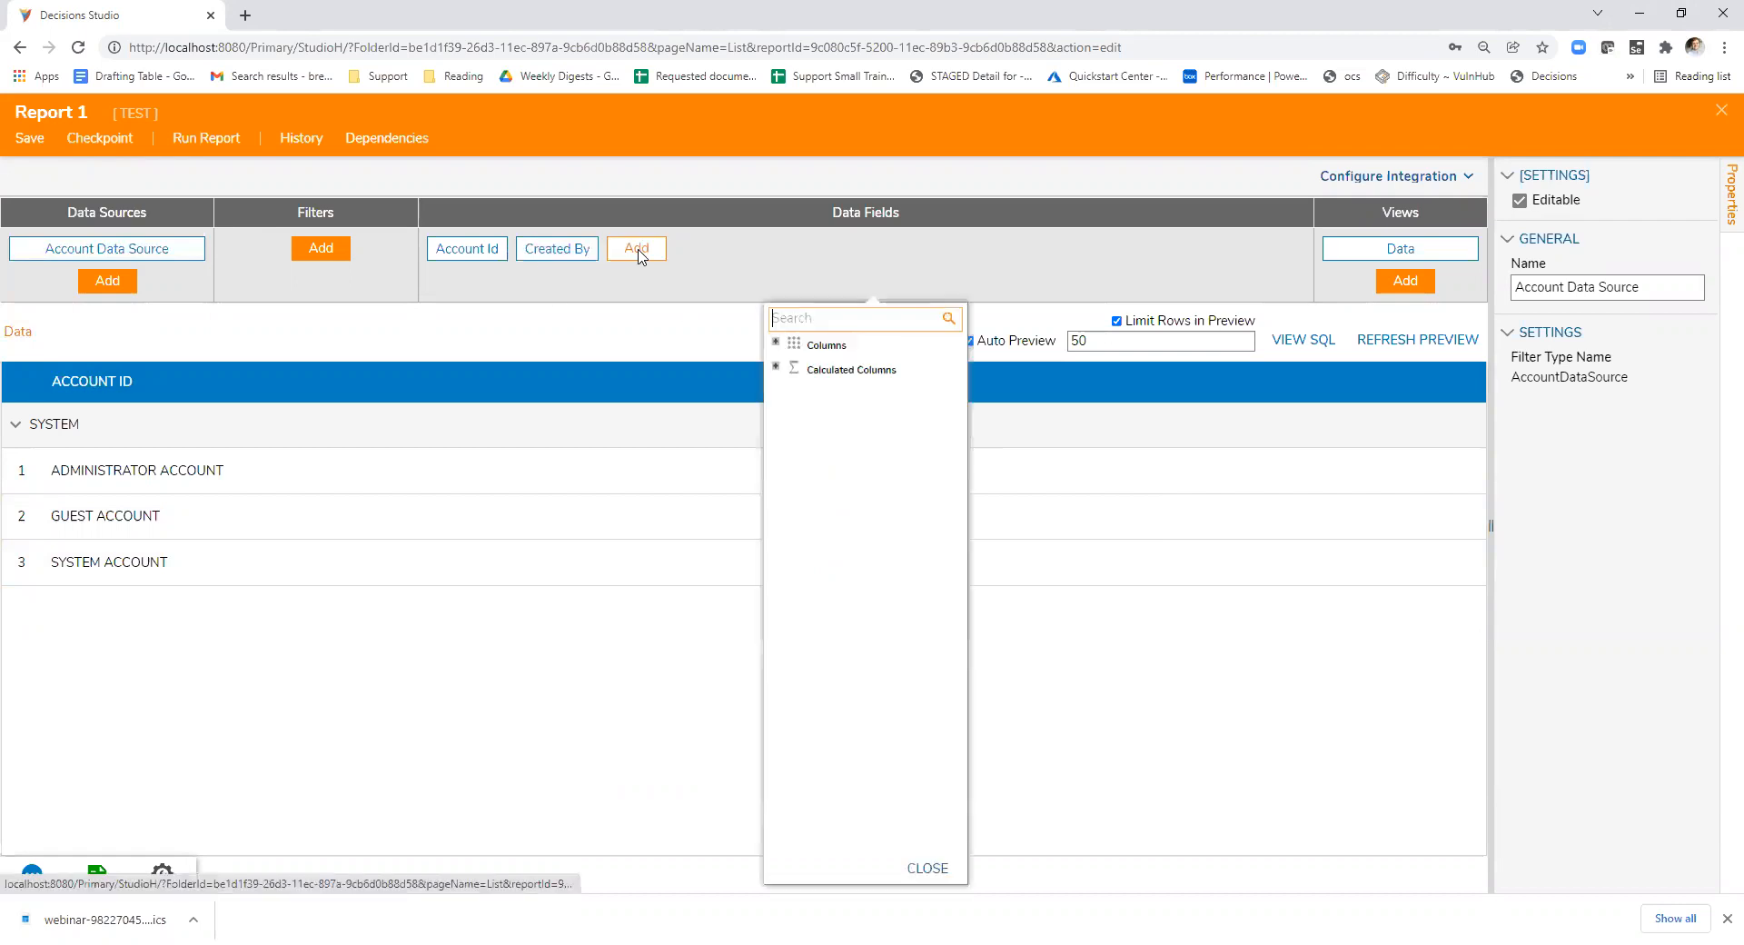
scroll(911, 542, "down", 3)
scroll(911, 541, "down", 2)
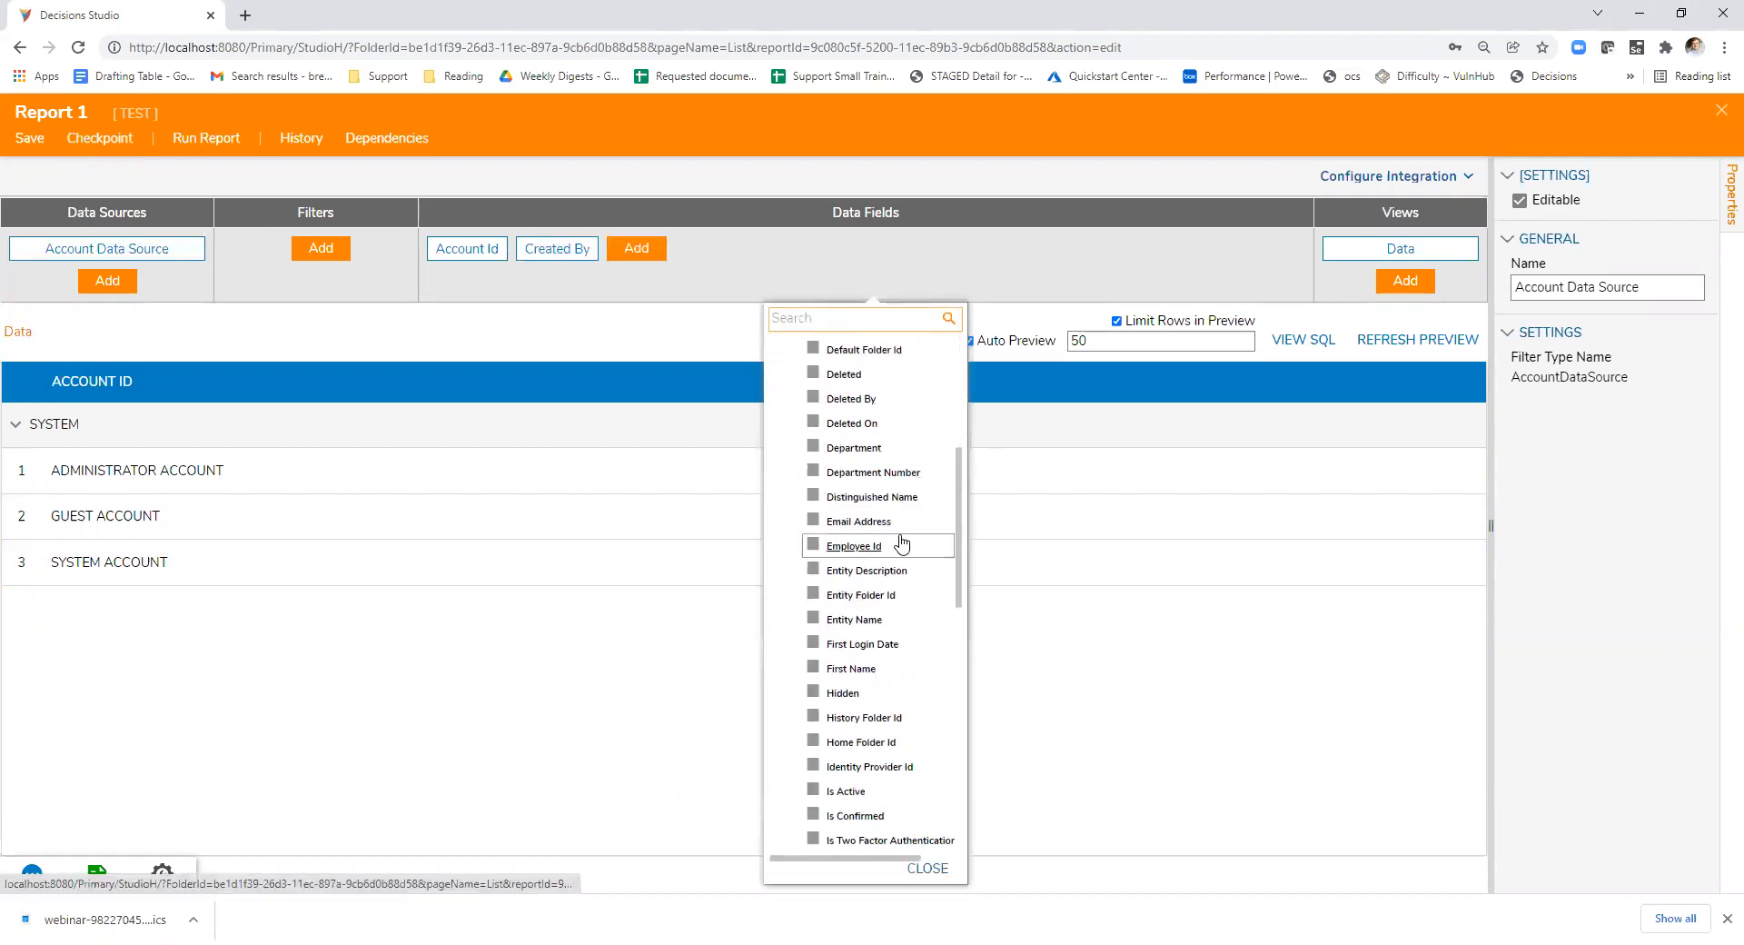
scroll(901, 544, "down", 6)
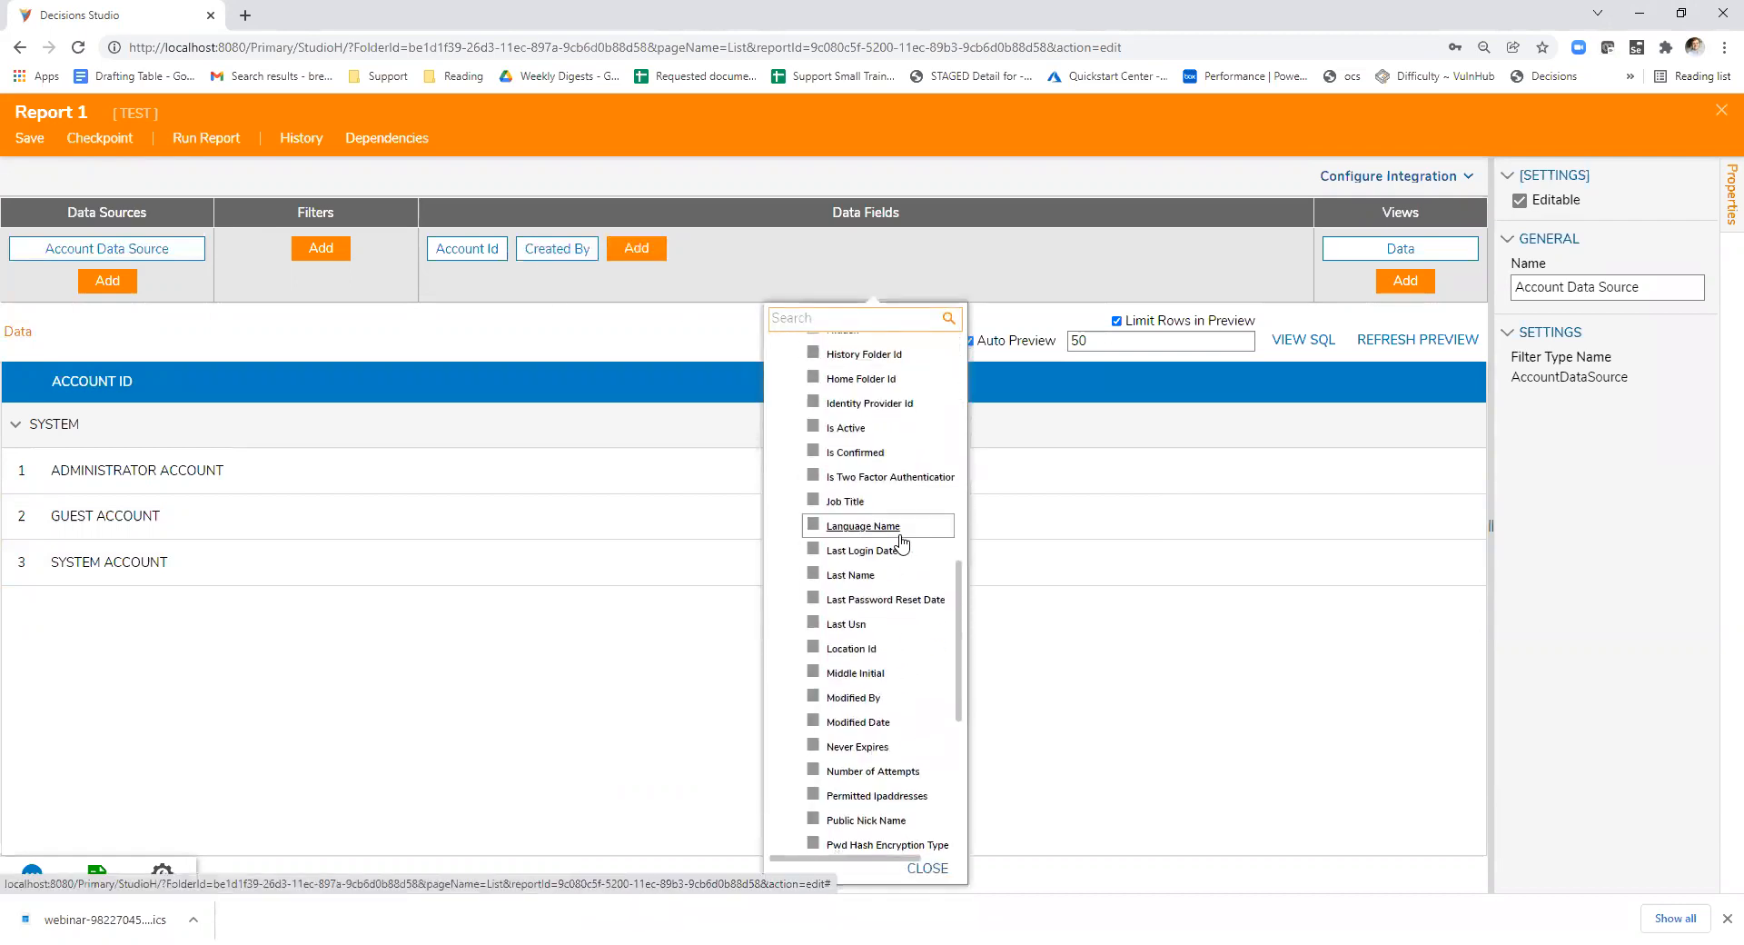
scroll(902, 544, "down", 3)
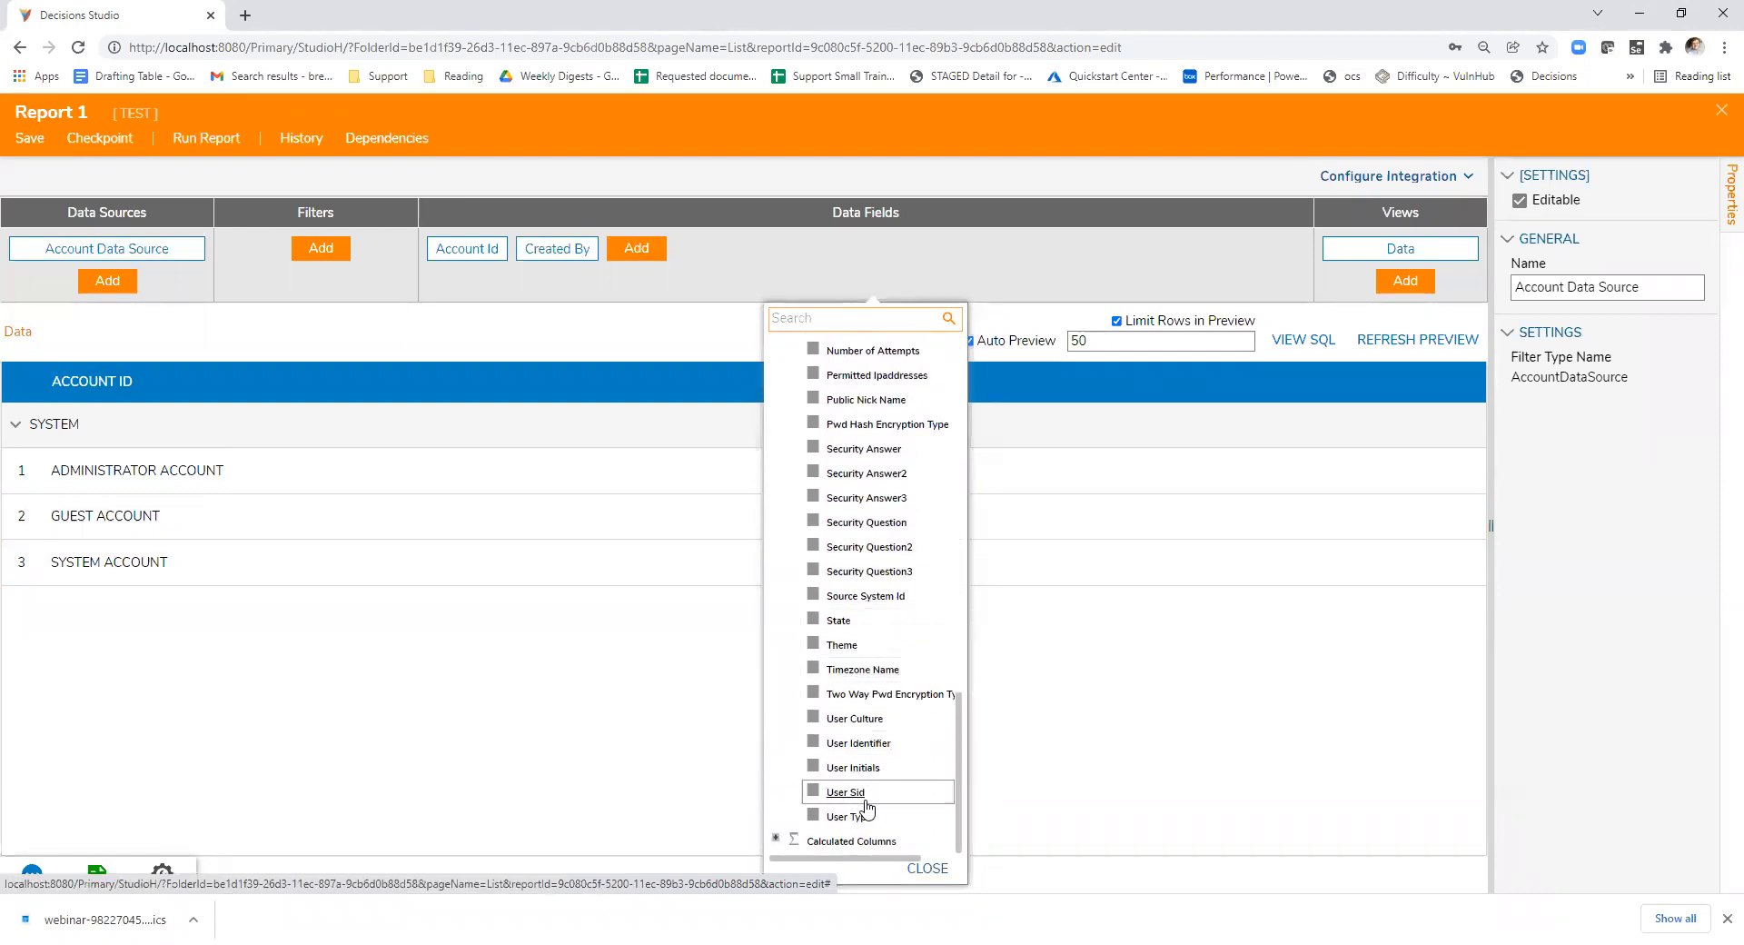
left_click(776, 837)
scroll(891, 735, "down", 6)
scroll(891, 736, "down", 1)
scroll(891, 734, "down", 4)
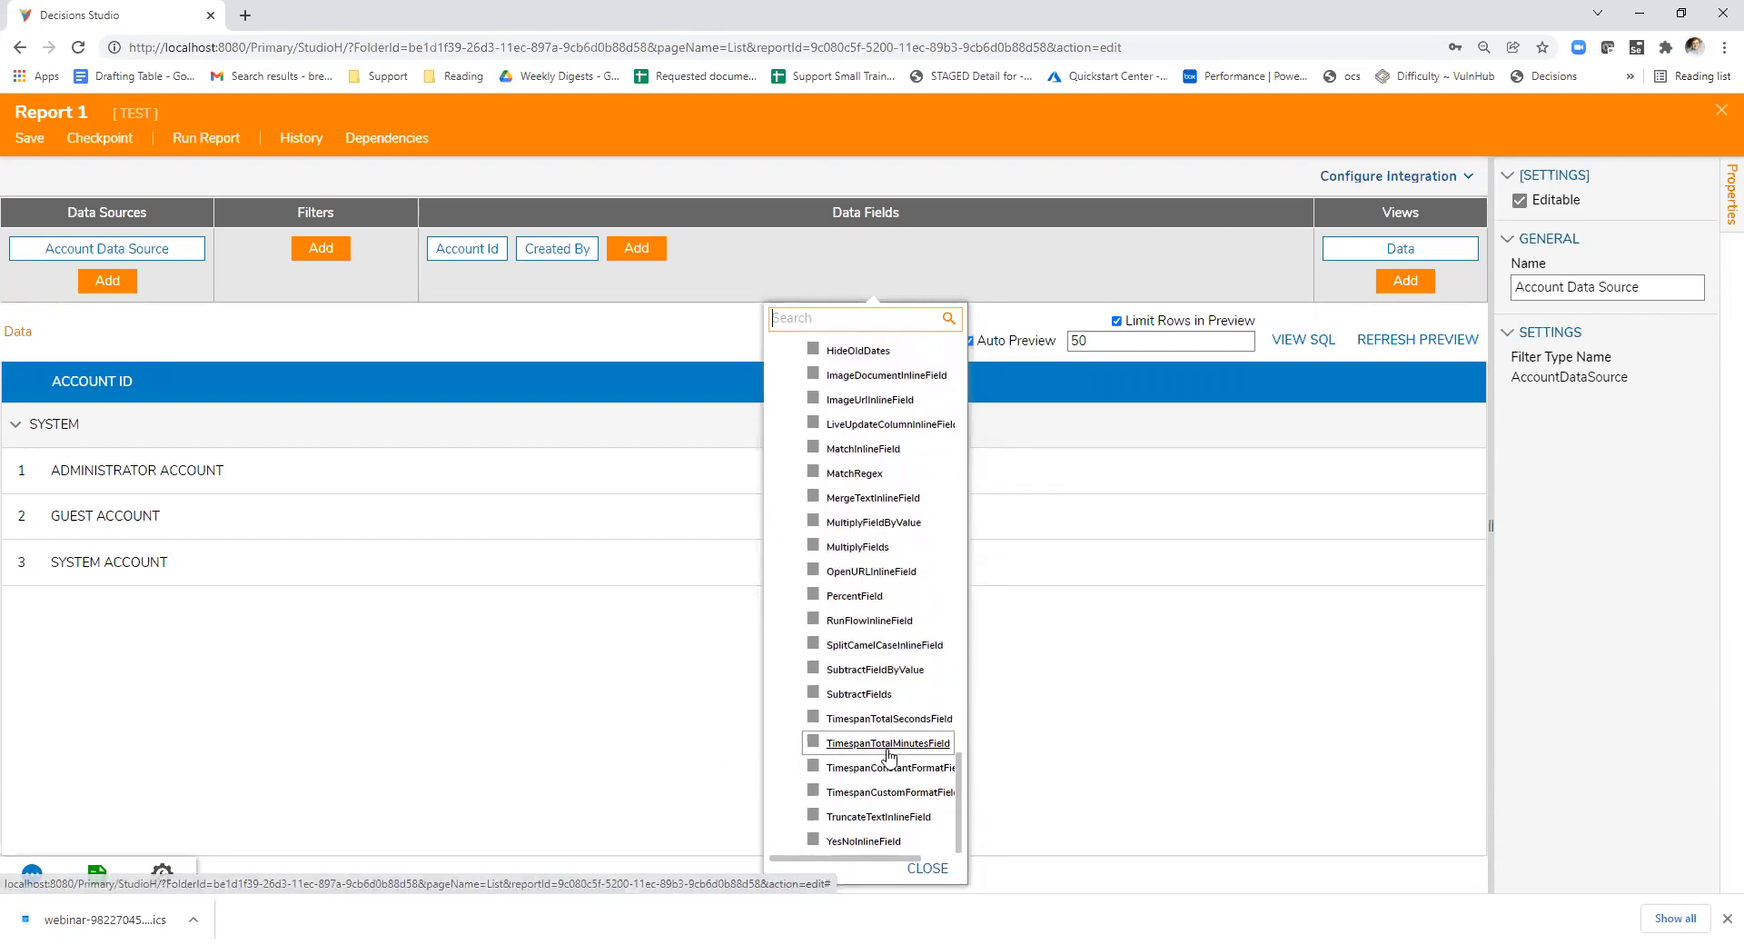
scroll(894, 735, "up", 3)
left_click(481, 731)
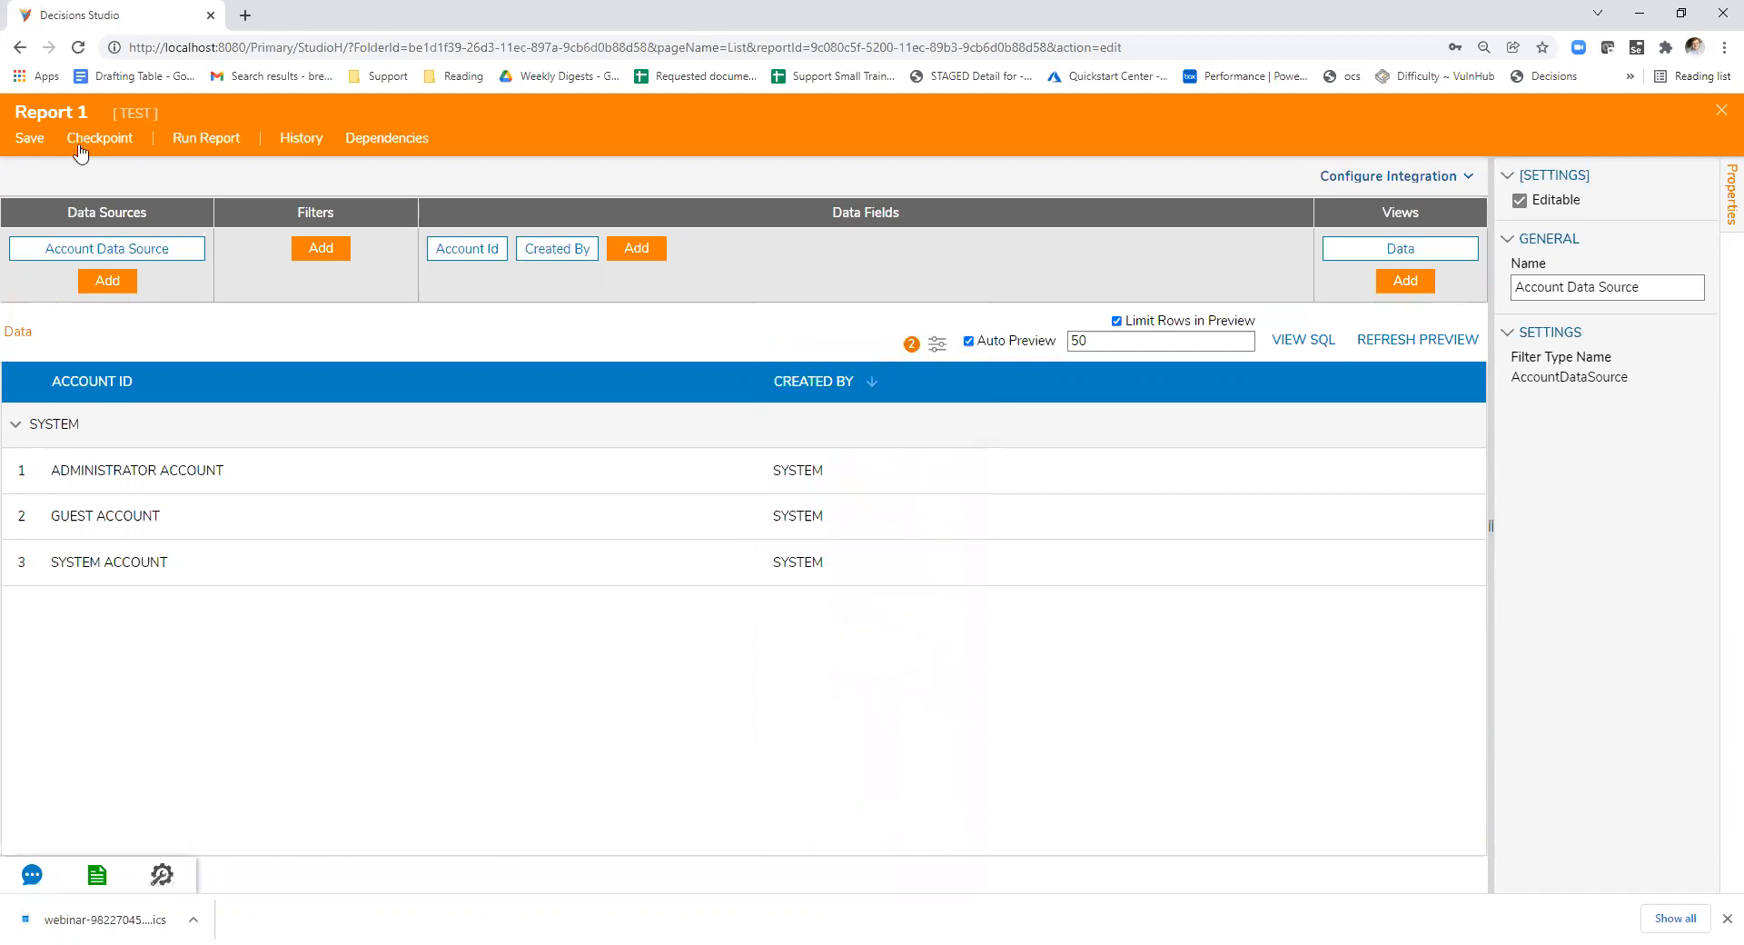
- Close the Report 1 designer and return to the TEST folder after a brief look at the TEST2 folder
left_click(1721, 118)
left_click(1104, 605)
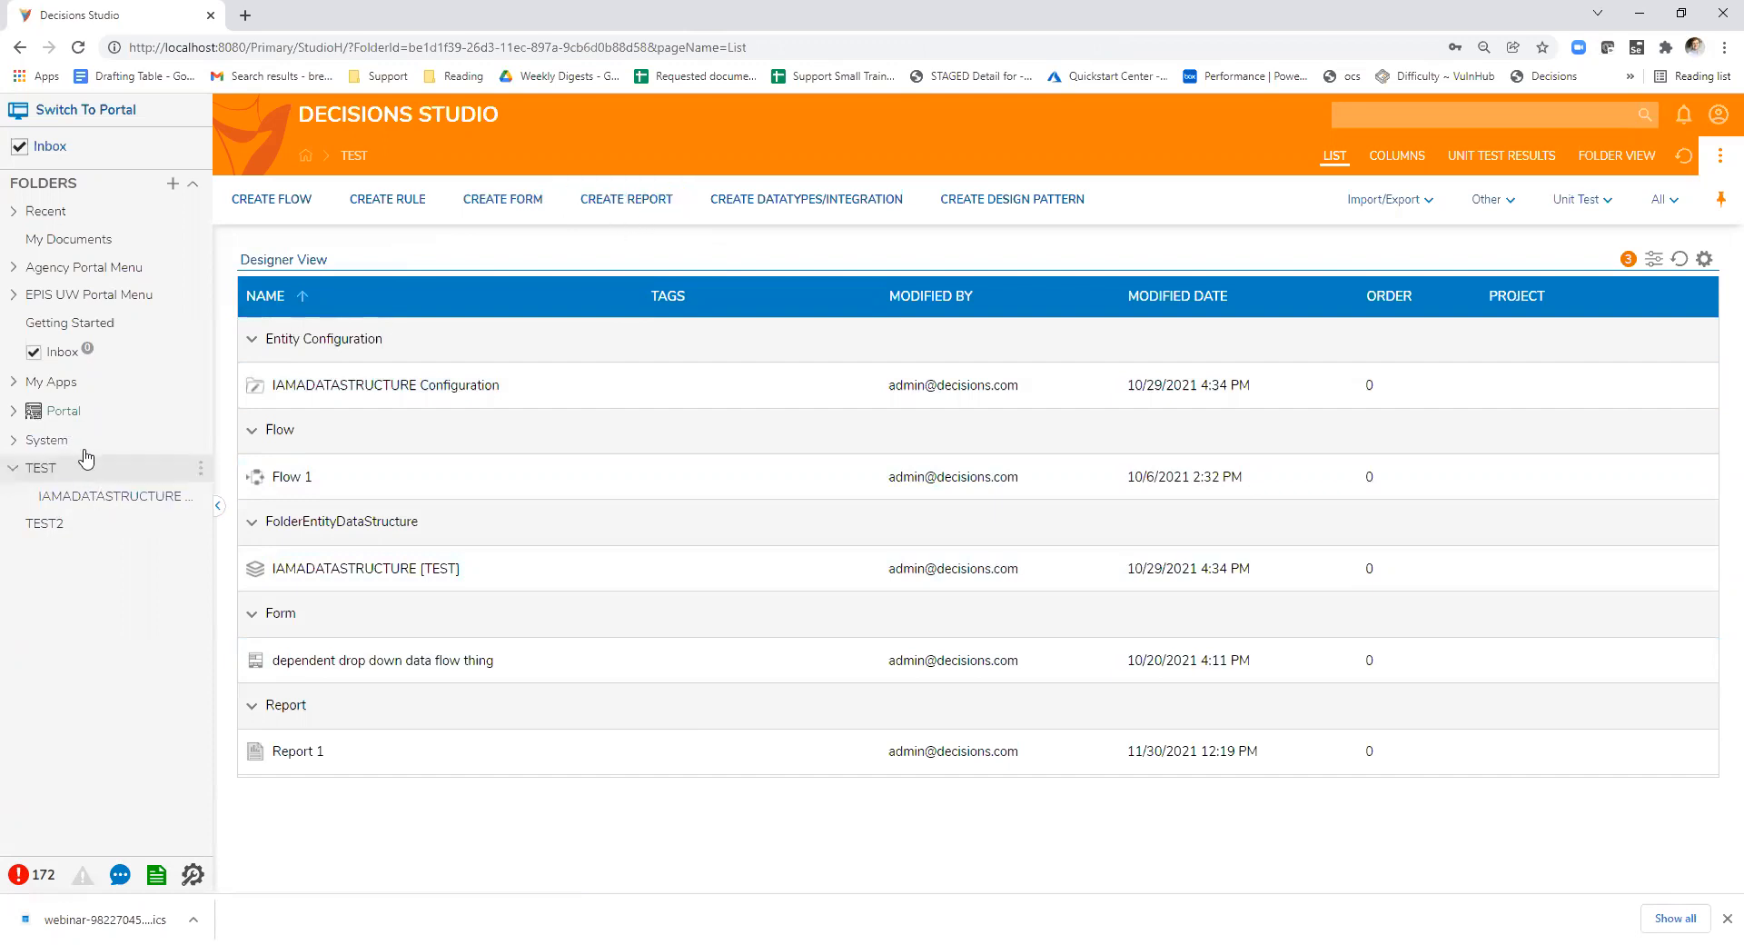
left_click(89, 529)
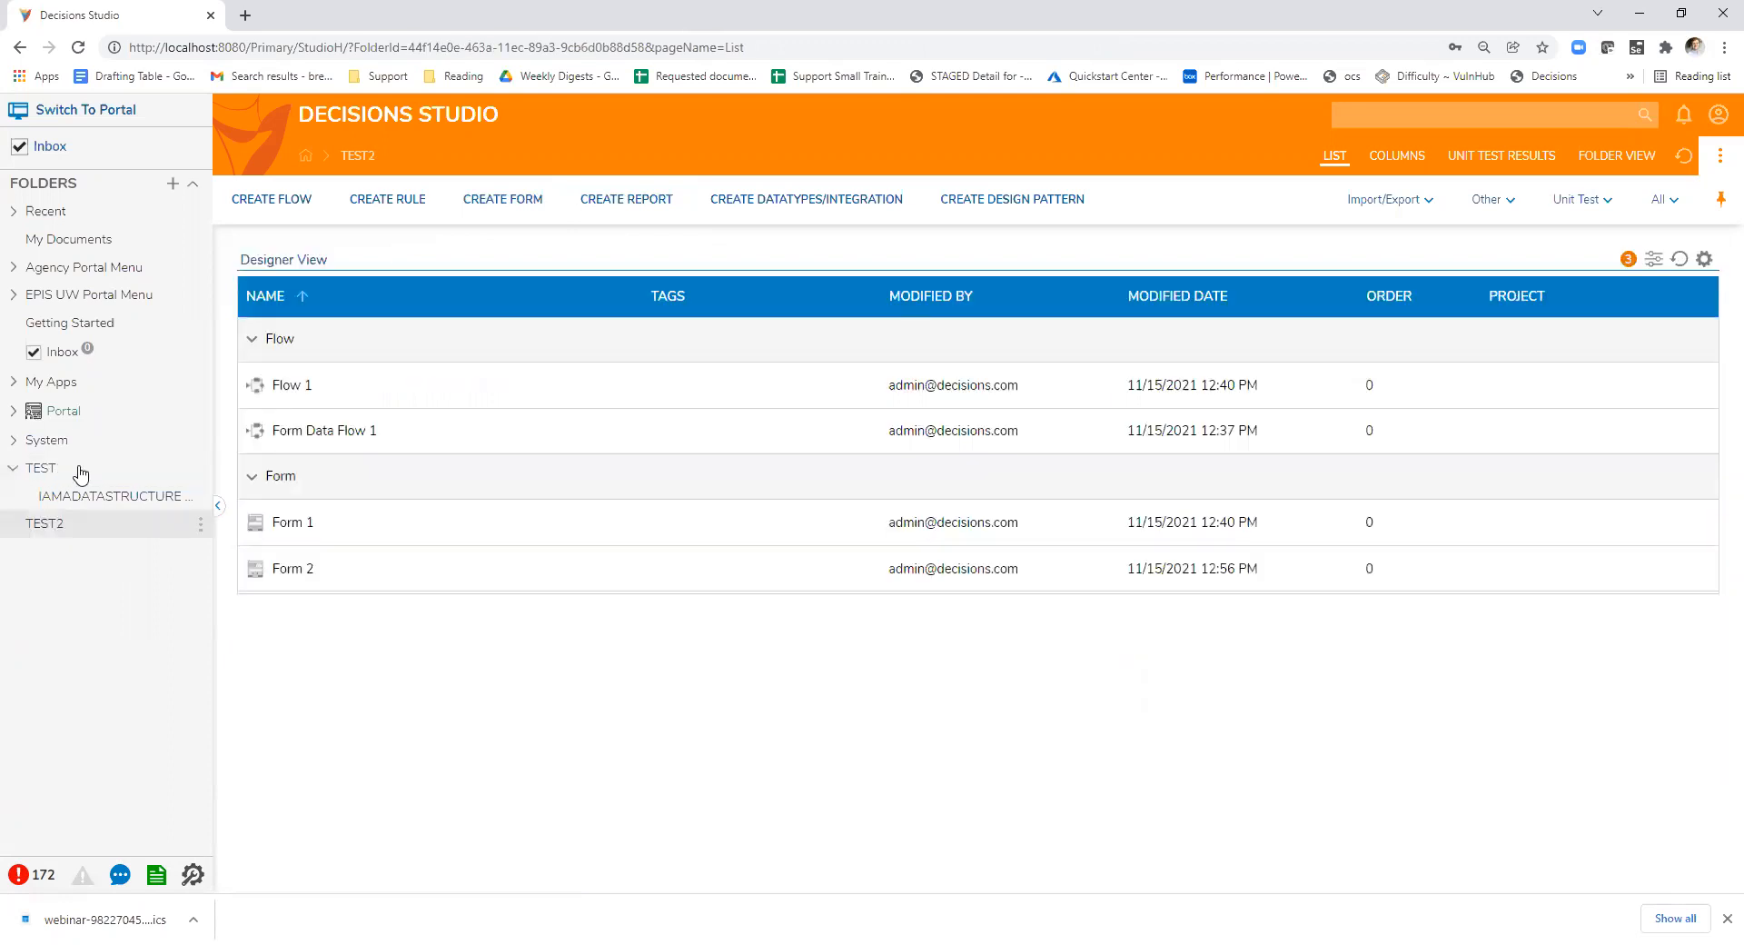
left_click(80, 470)
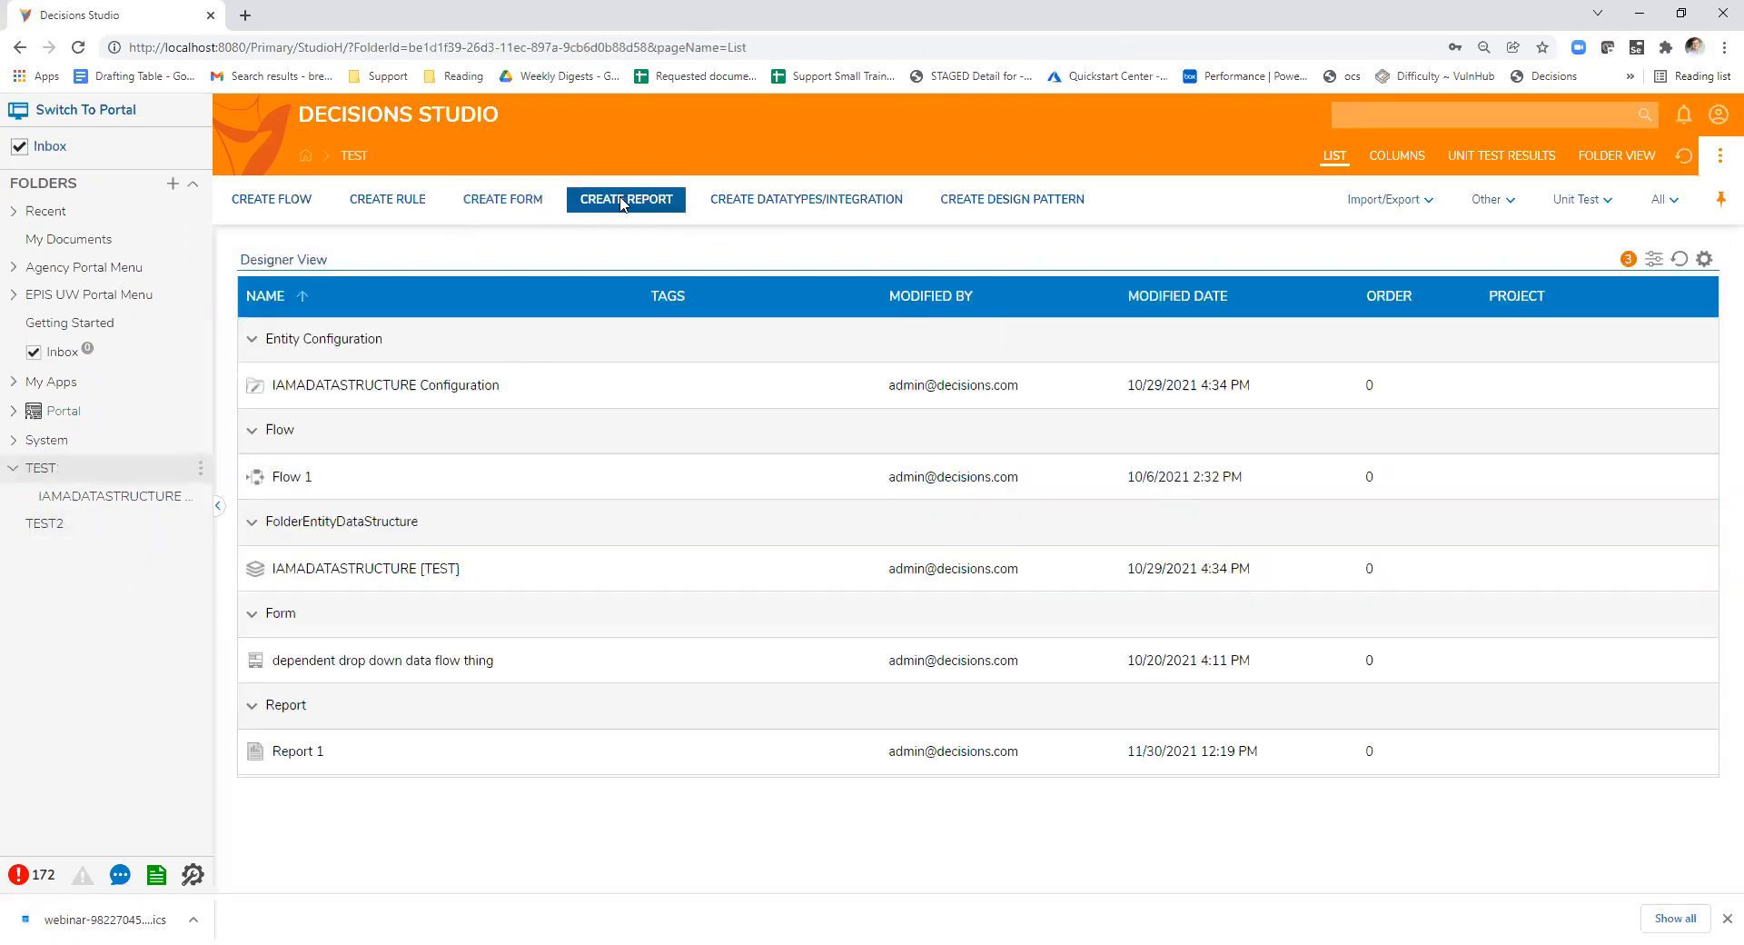
- Create a new report in the TEST folder with the default name
left_click(623, 200)
left_click(826, 421)
left_click(1072, 580)
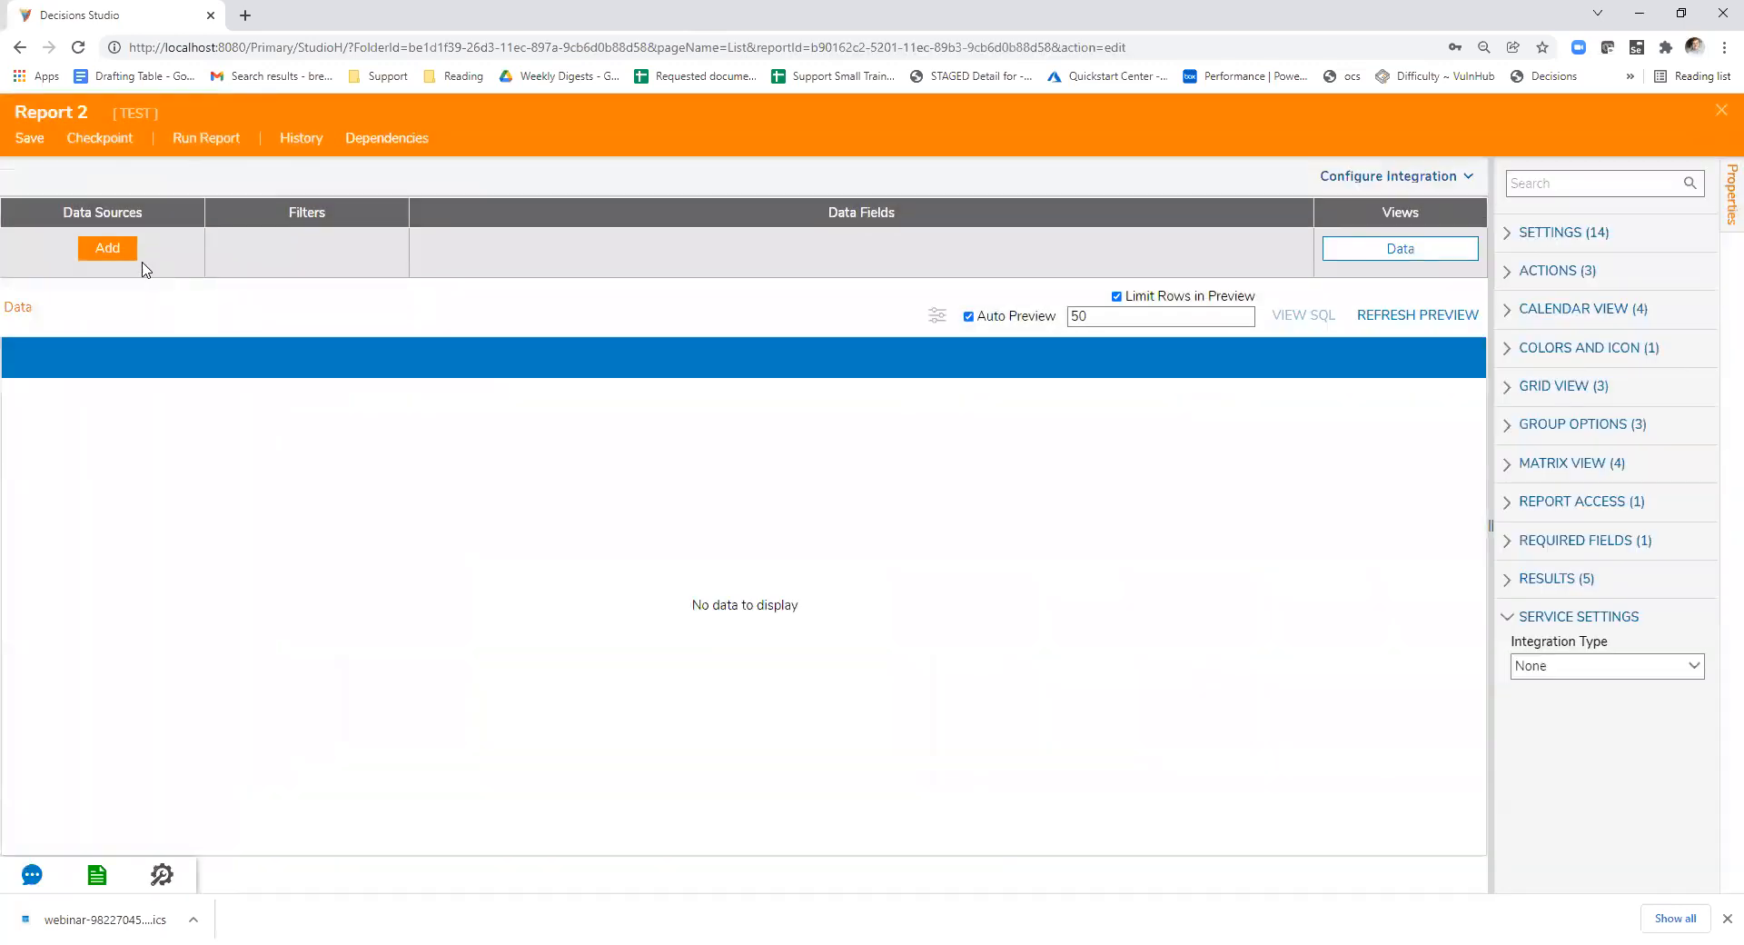
- Search the available data sources for "account" and add Account Data Source to the new report
left_click(112, 251)
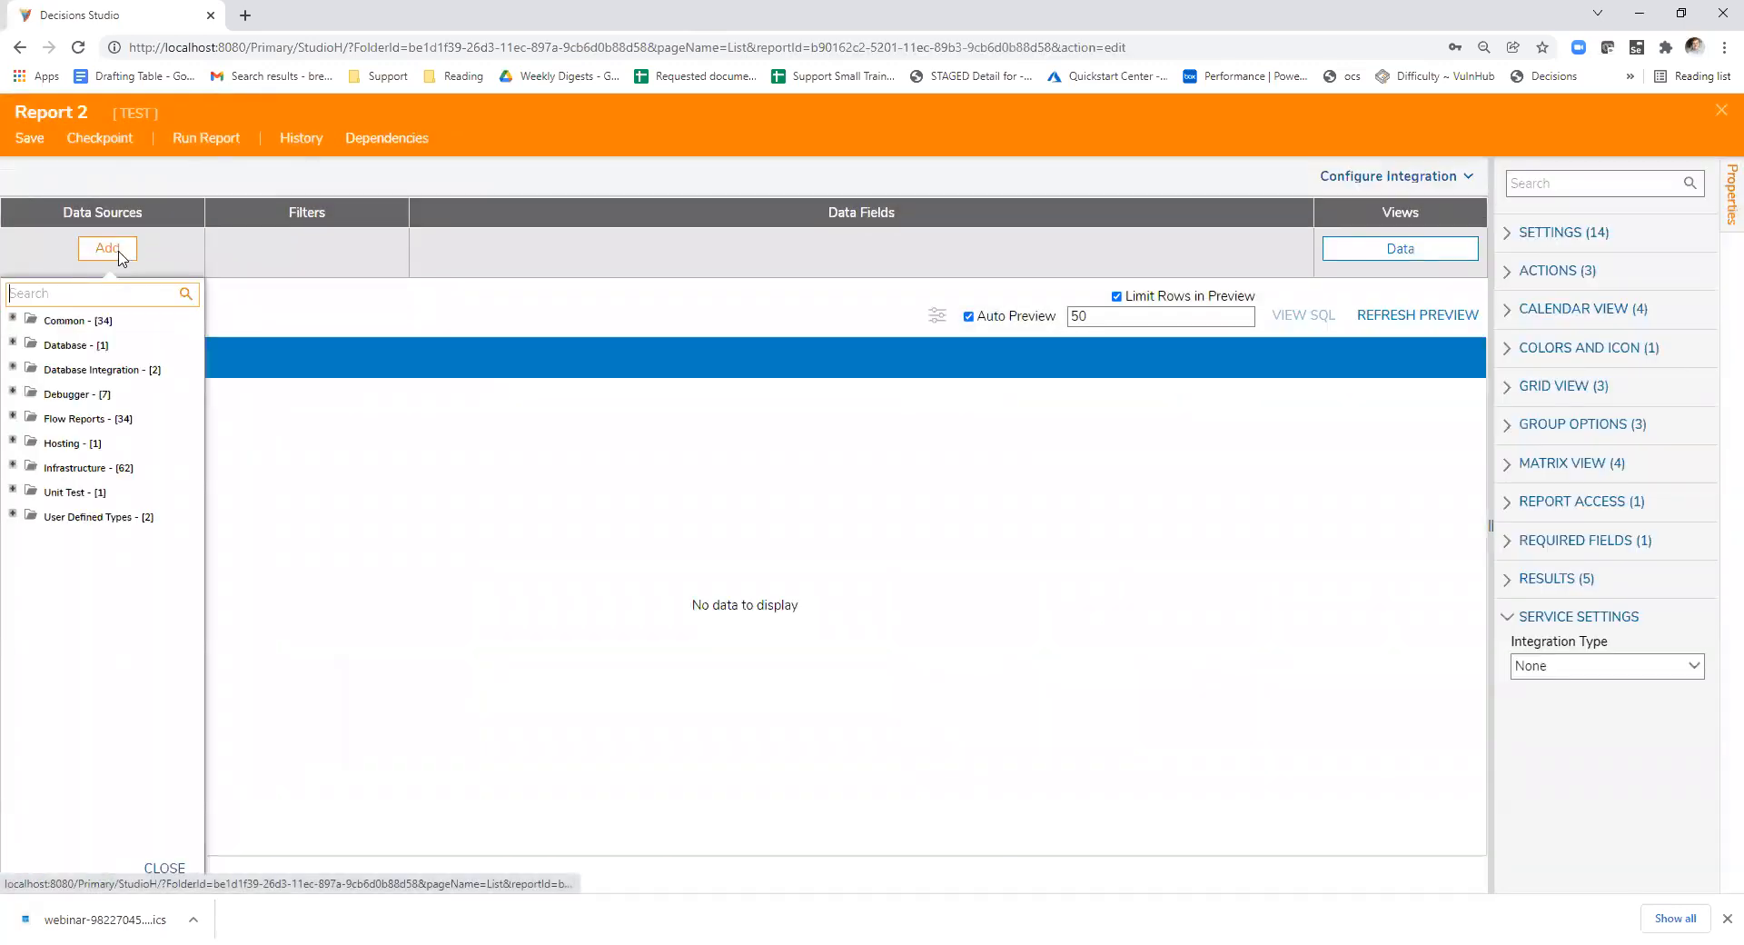
left_click(13, 319)
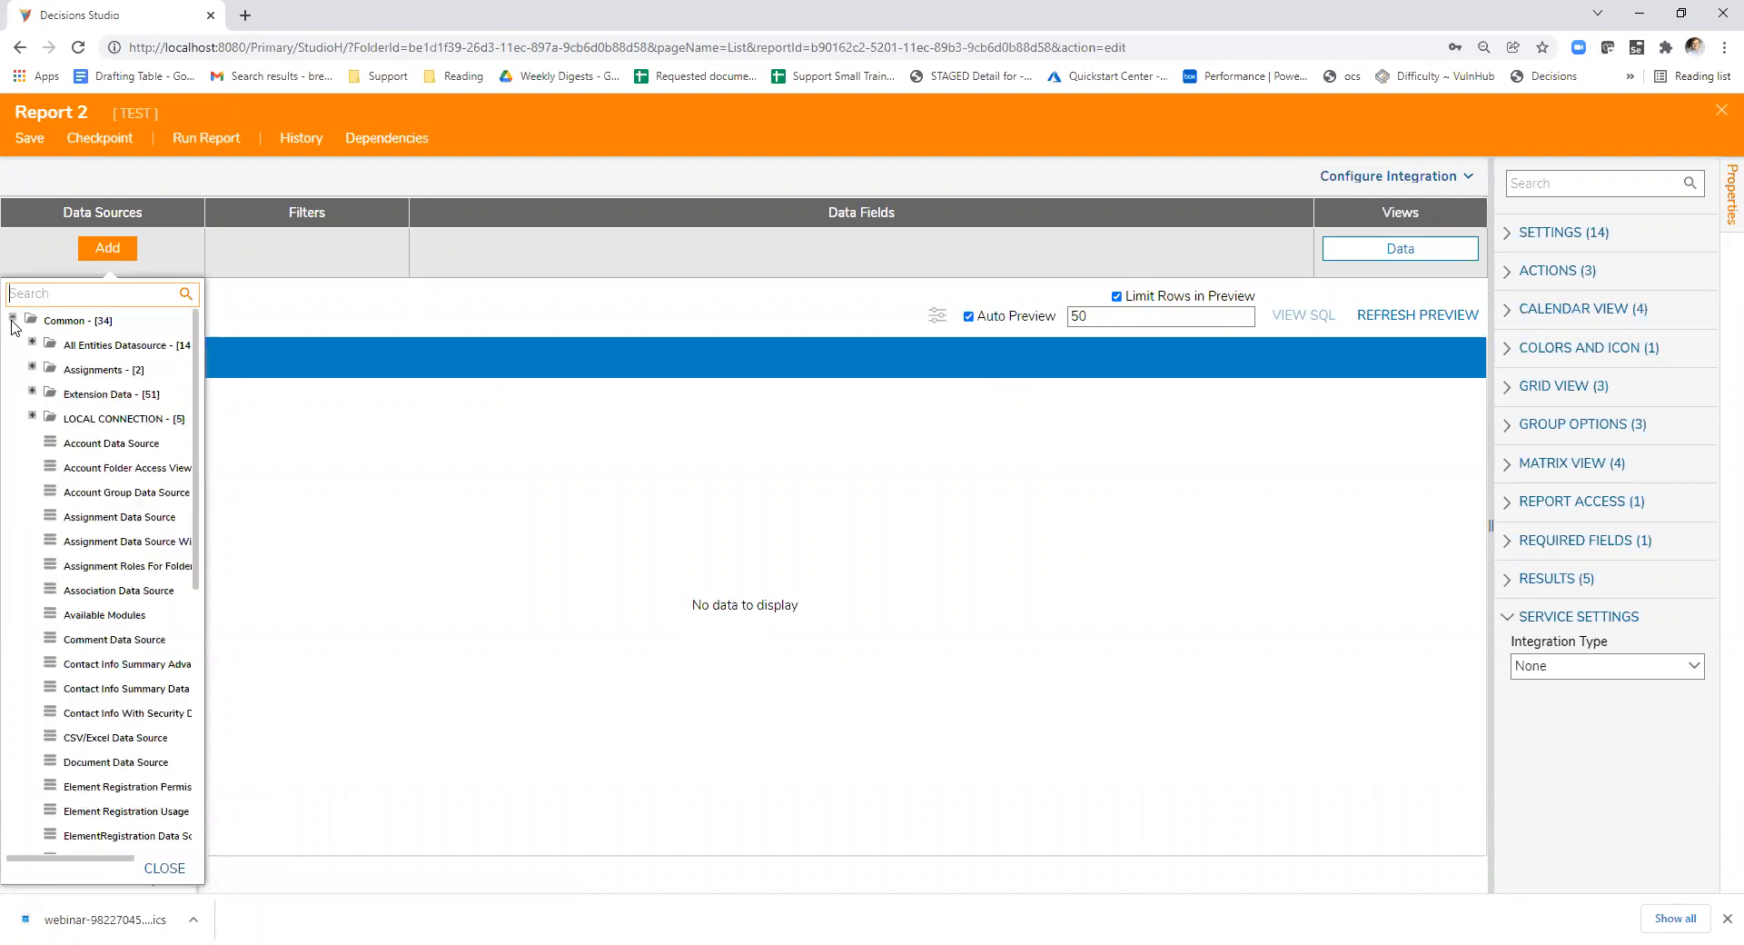
left_click(13, 318)
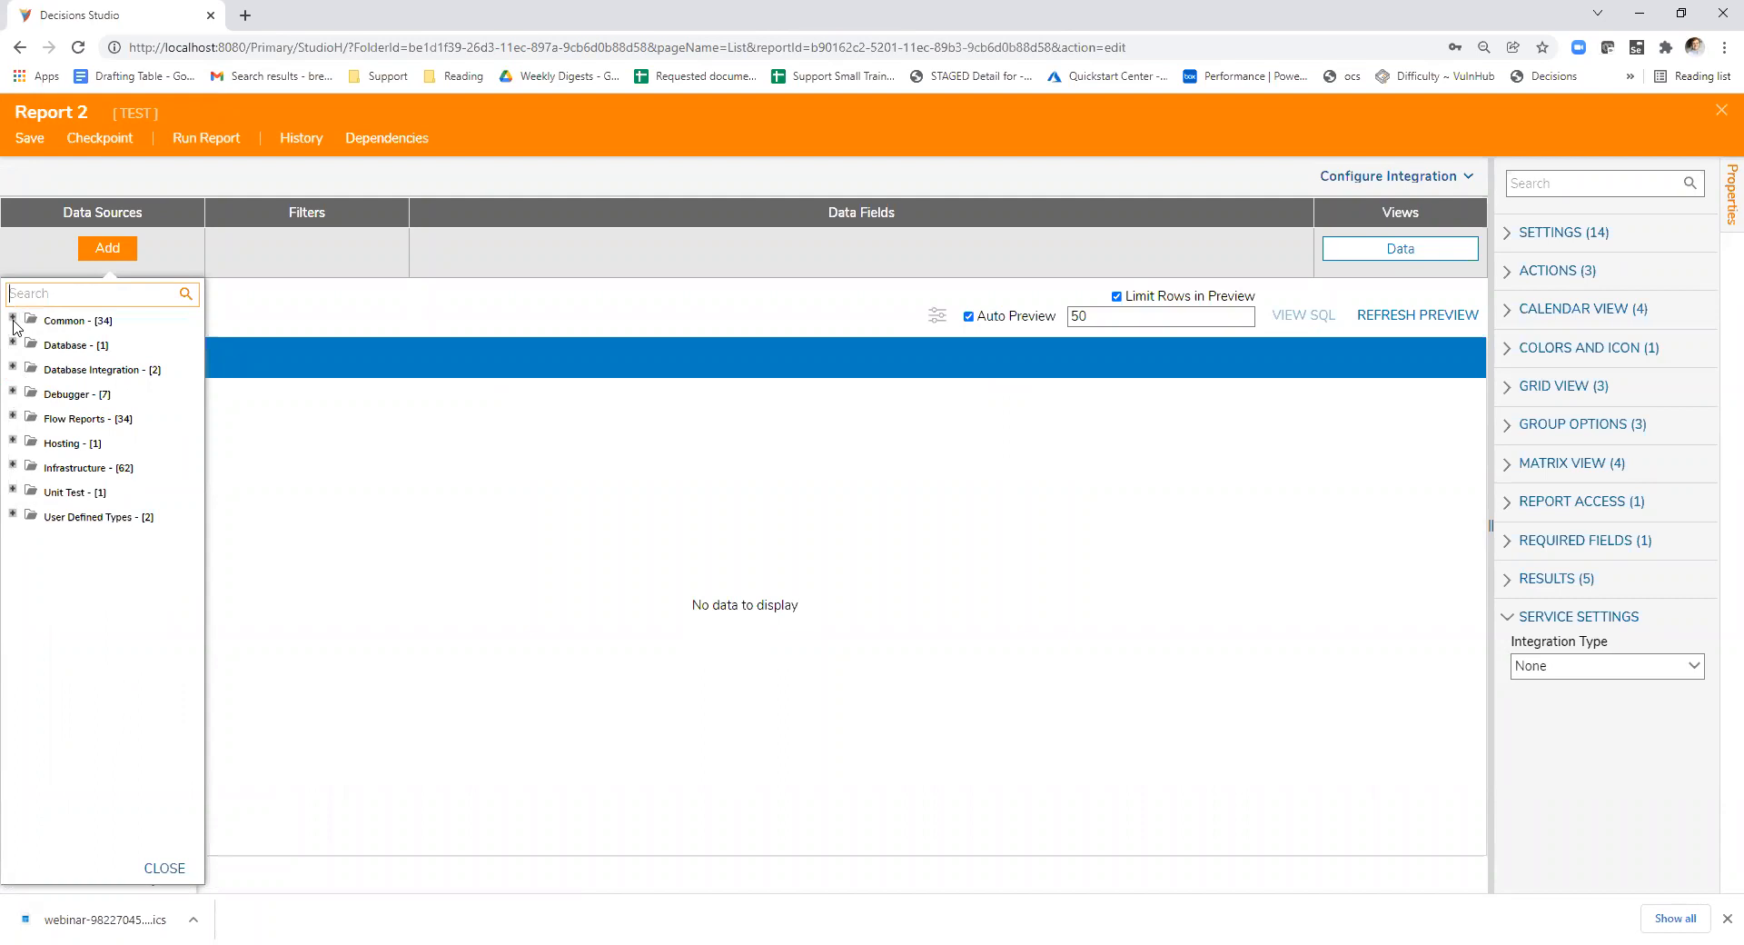
left_click(42, 296)
type("account")
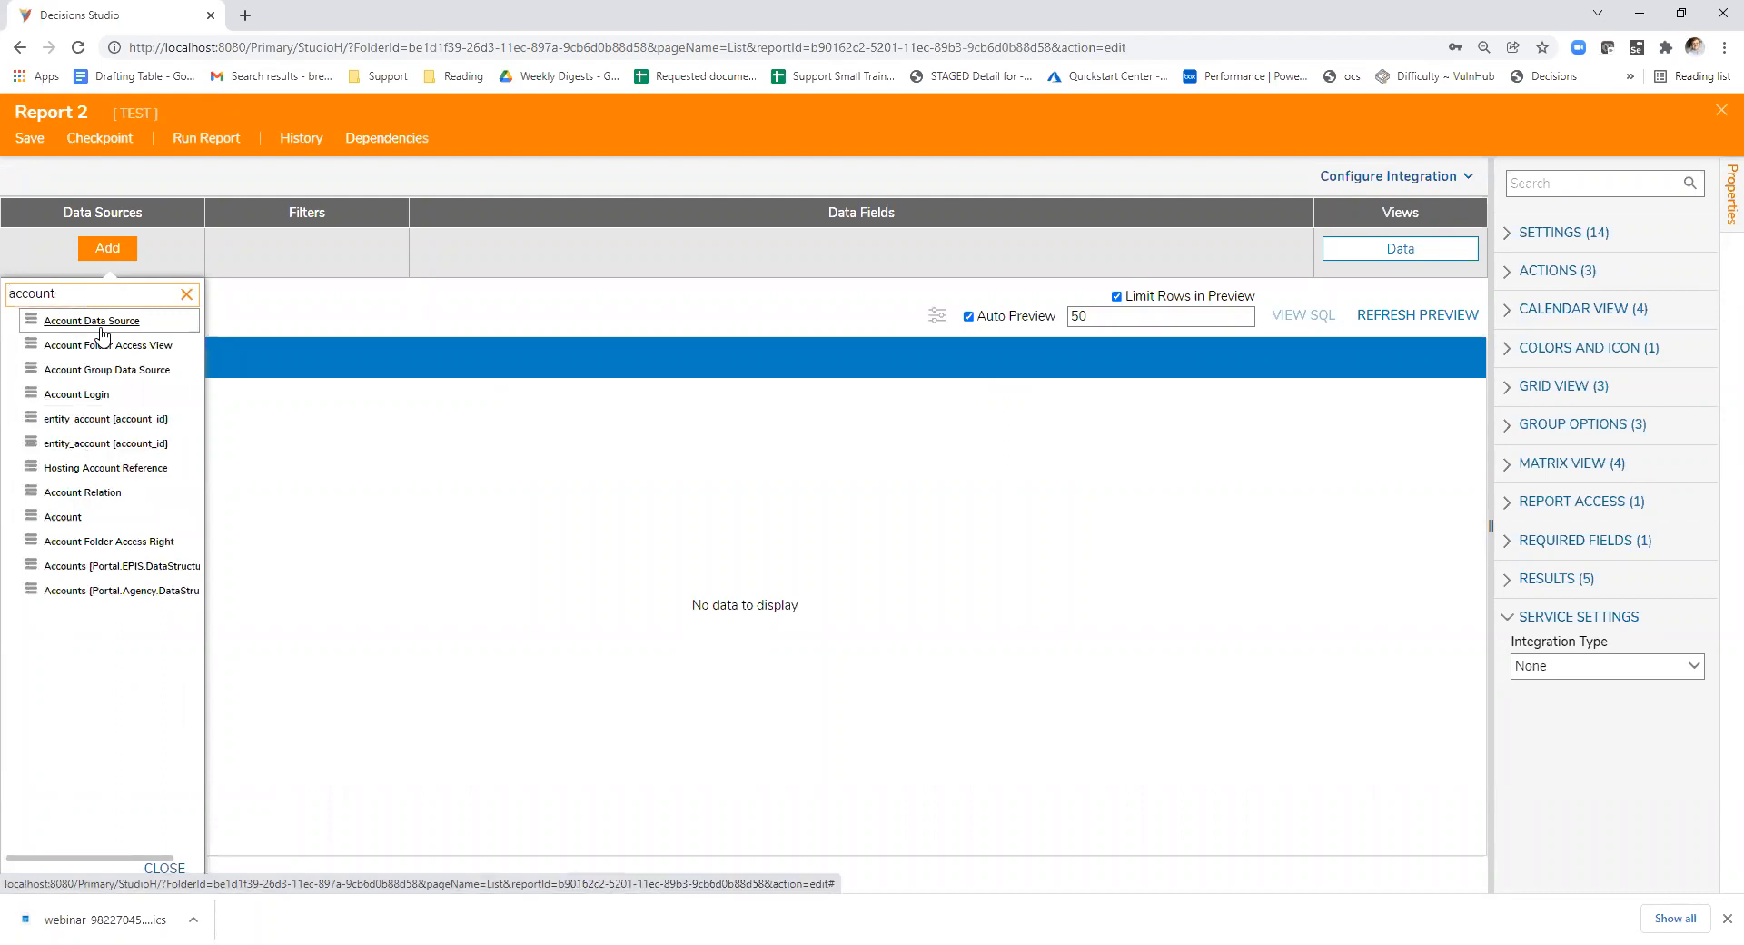
left_click(100, 327)
- Add the Modified Date column from the account data source to the report's data fields
left_click(454, 249)
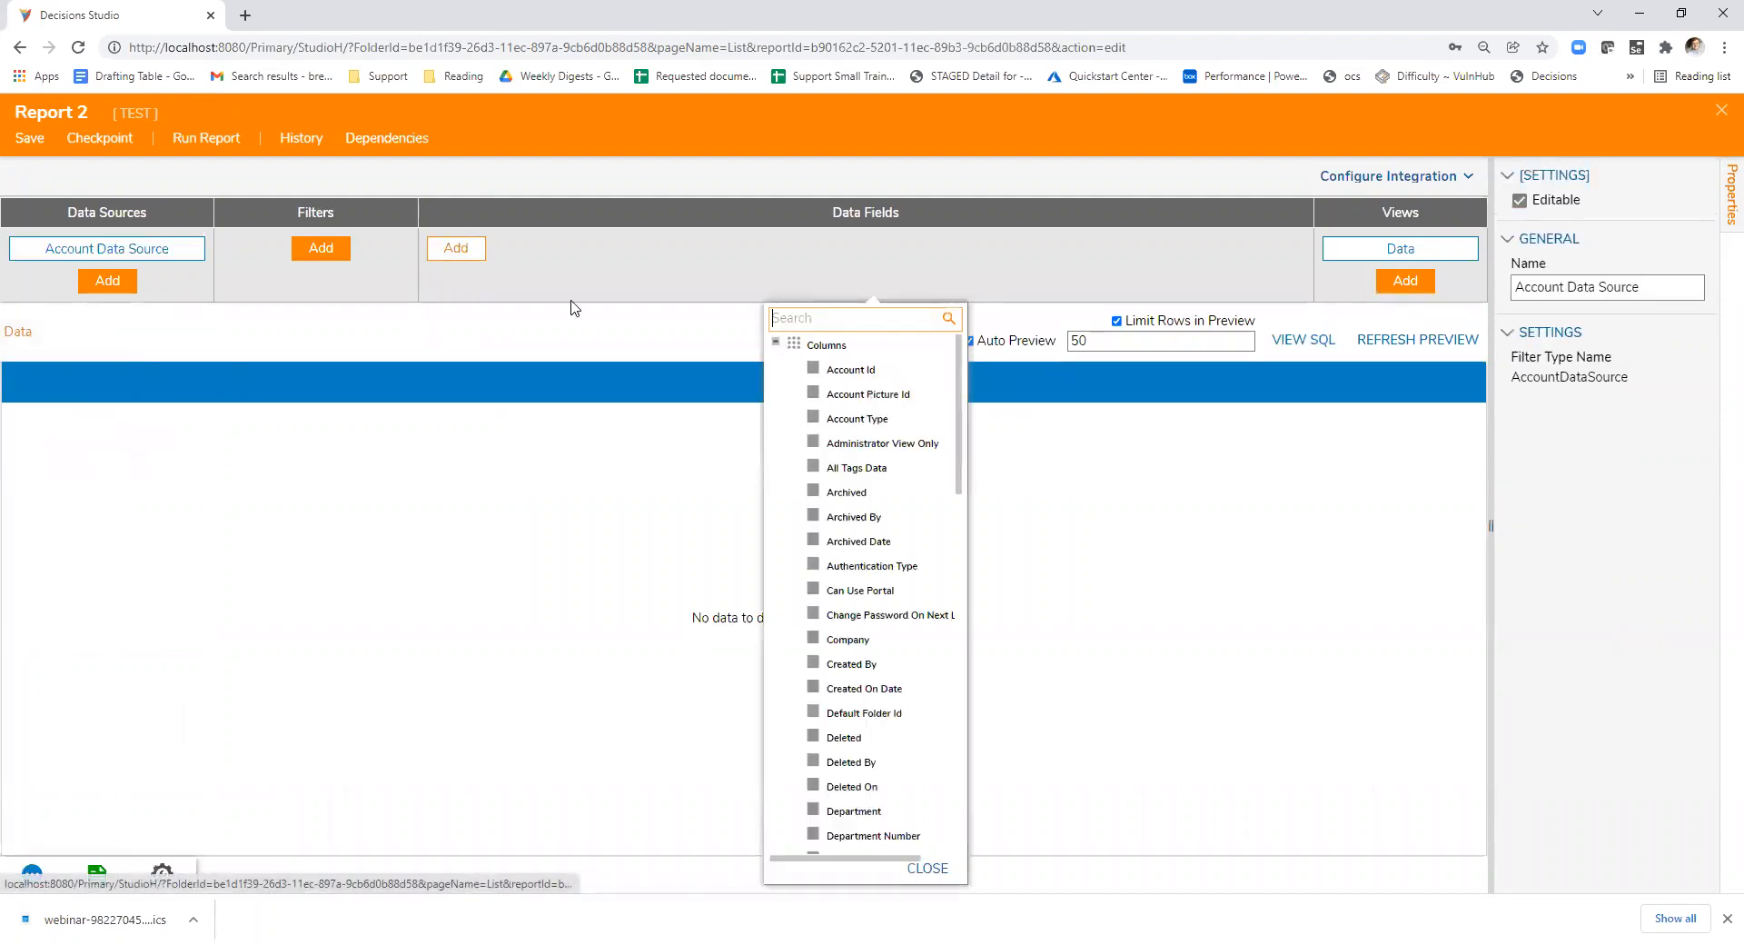
scroll(887, 463, "down", 5)
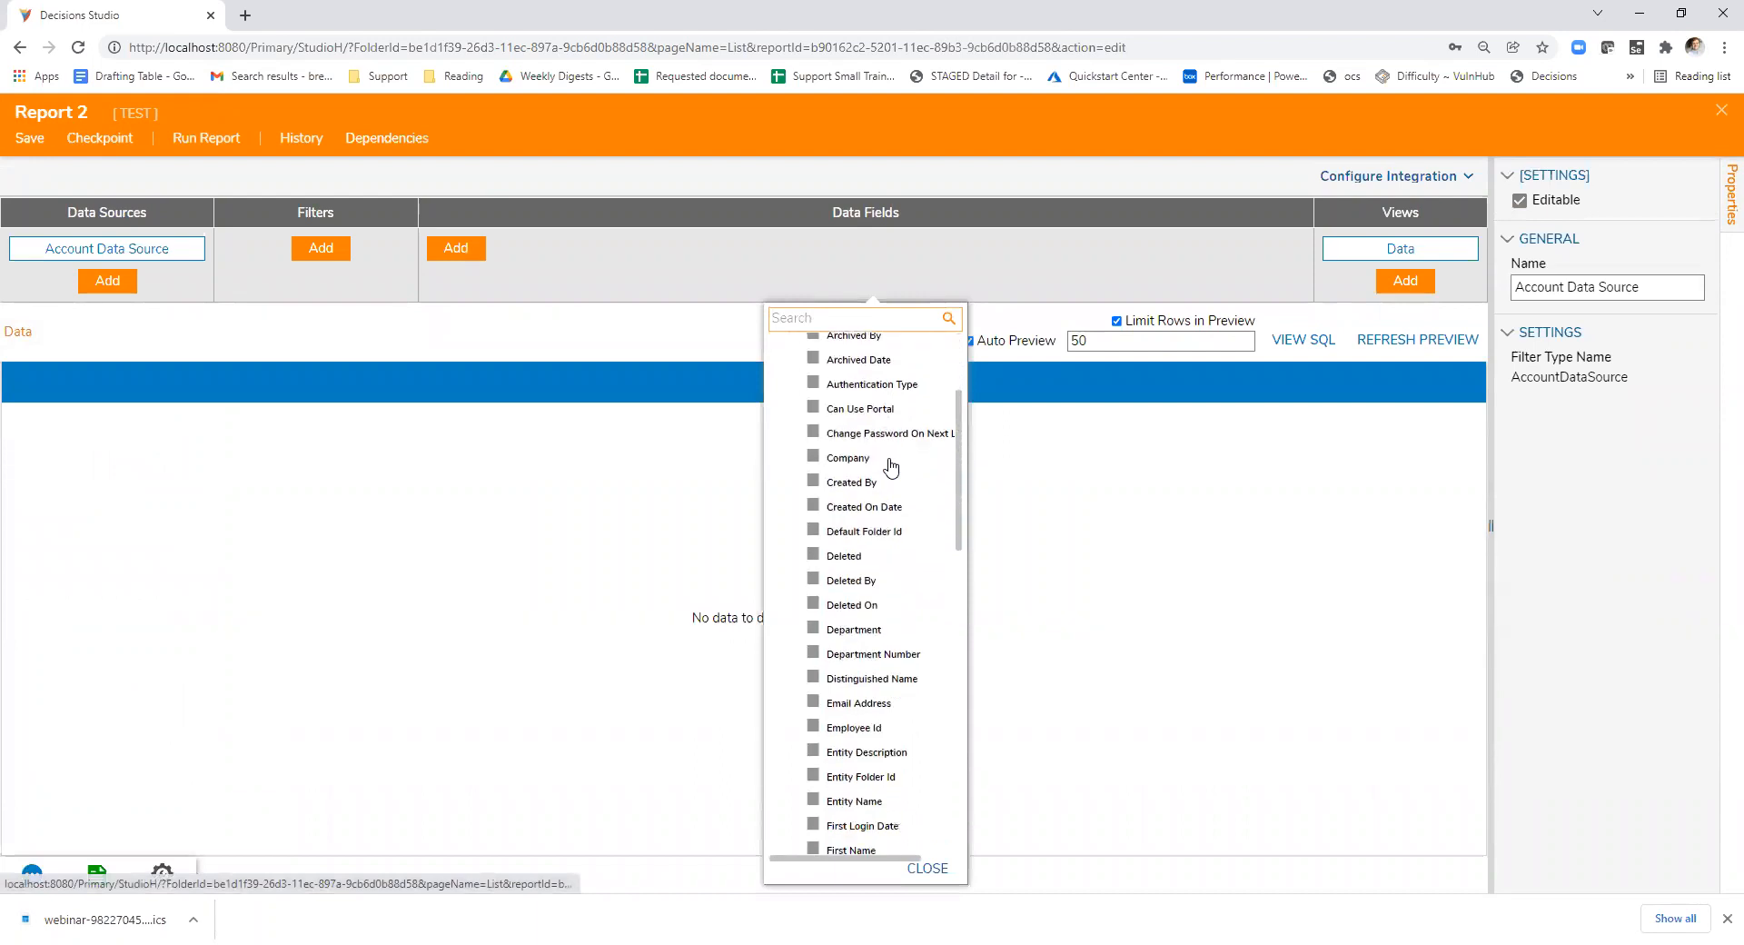
scroll(888, 521, "down", 10)
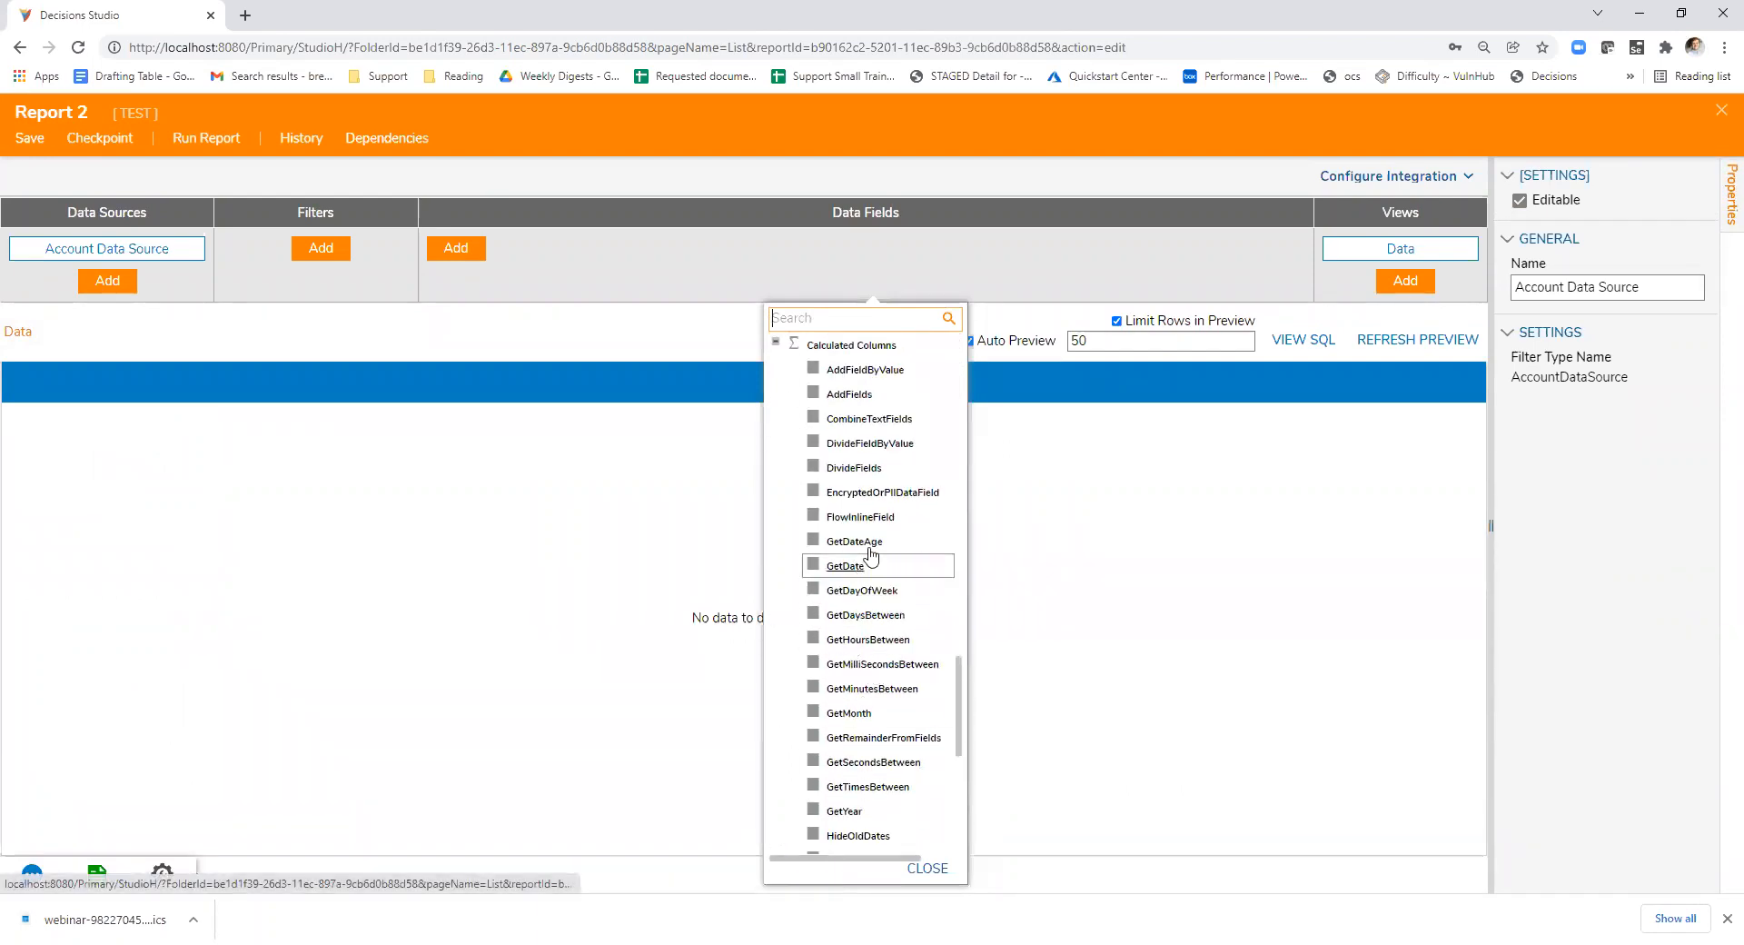
left_click(529, 330)
left_click(456, 248)
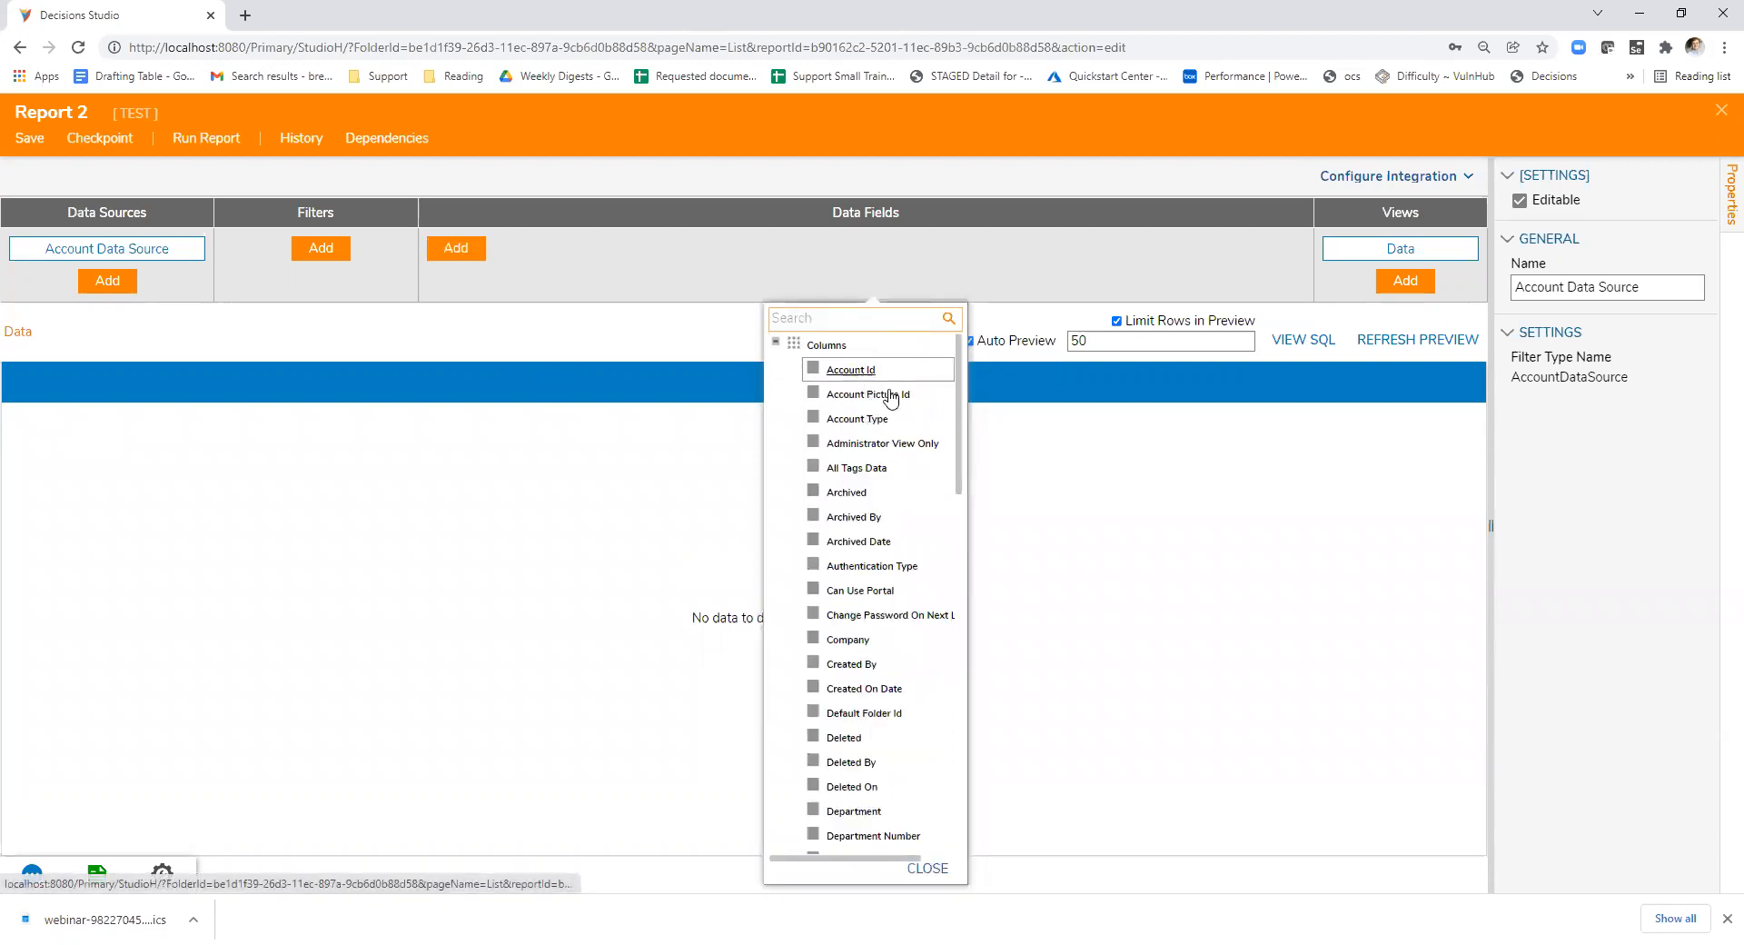
scroll(879, 463, "down", 5)
scroll(867, 654, "down", 3)
scroll(868, 650, "down", 10)
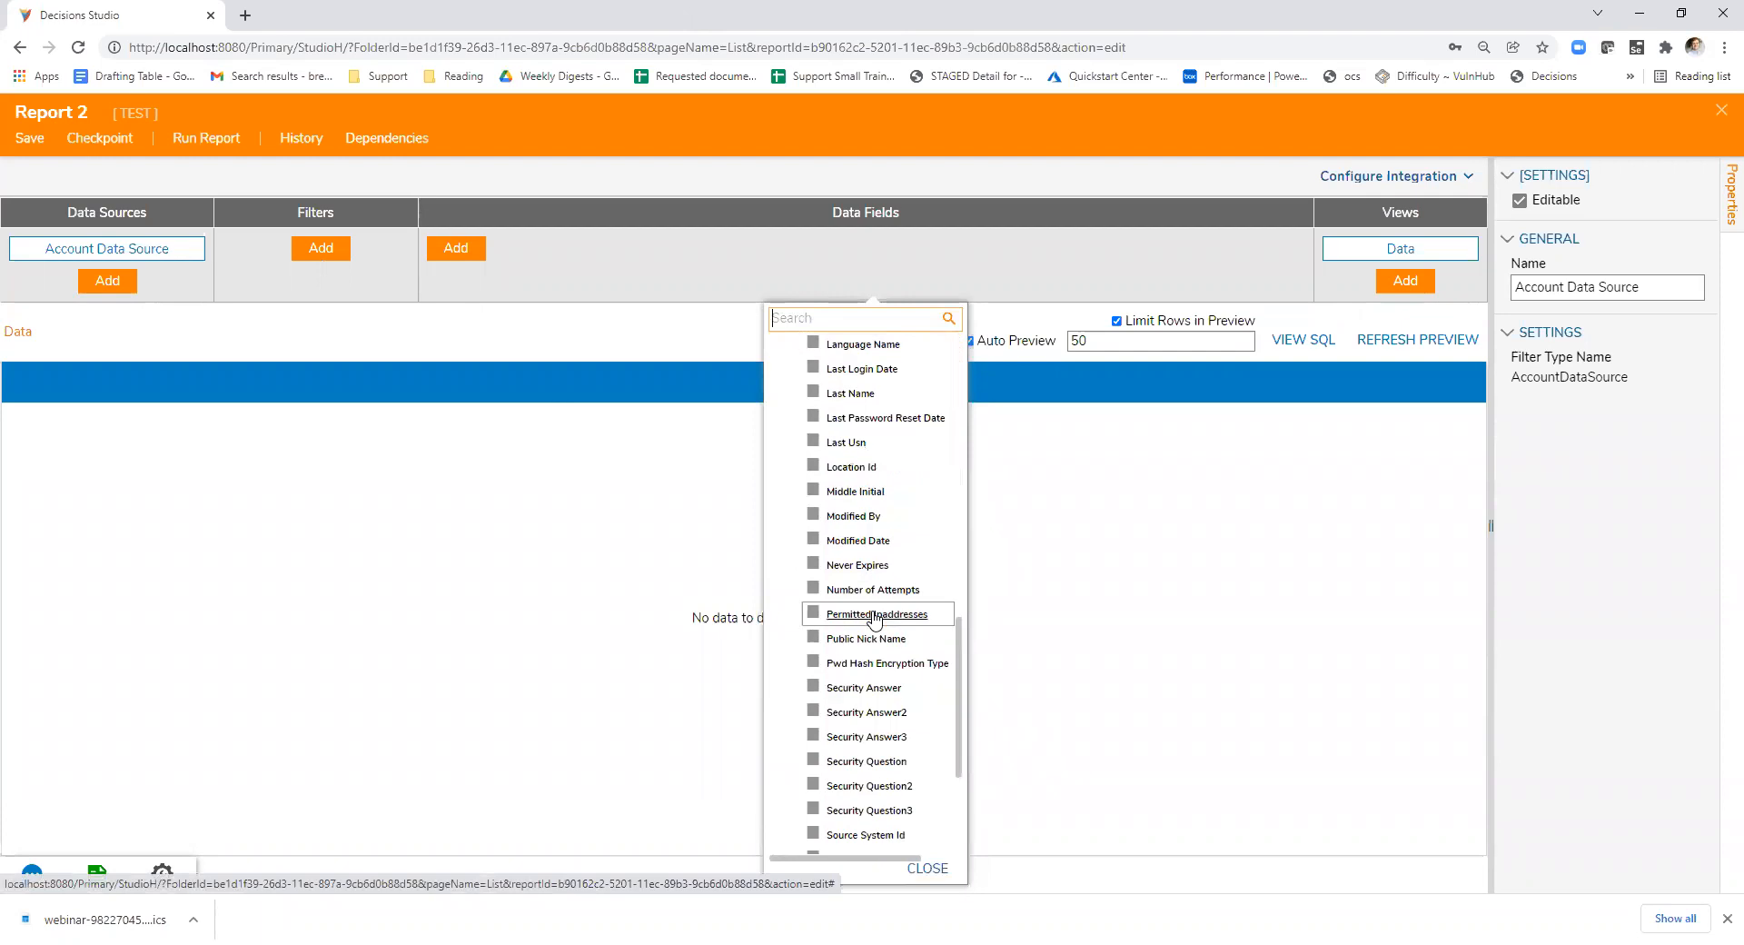
left_click(854, 540)
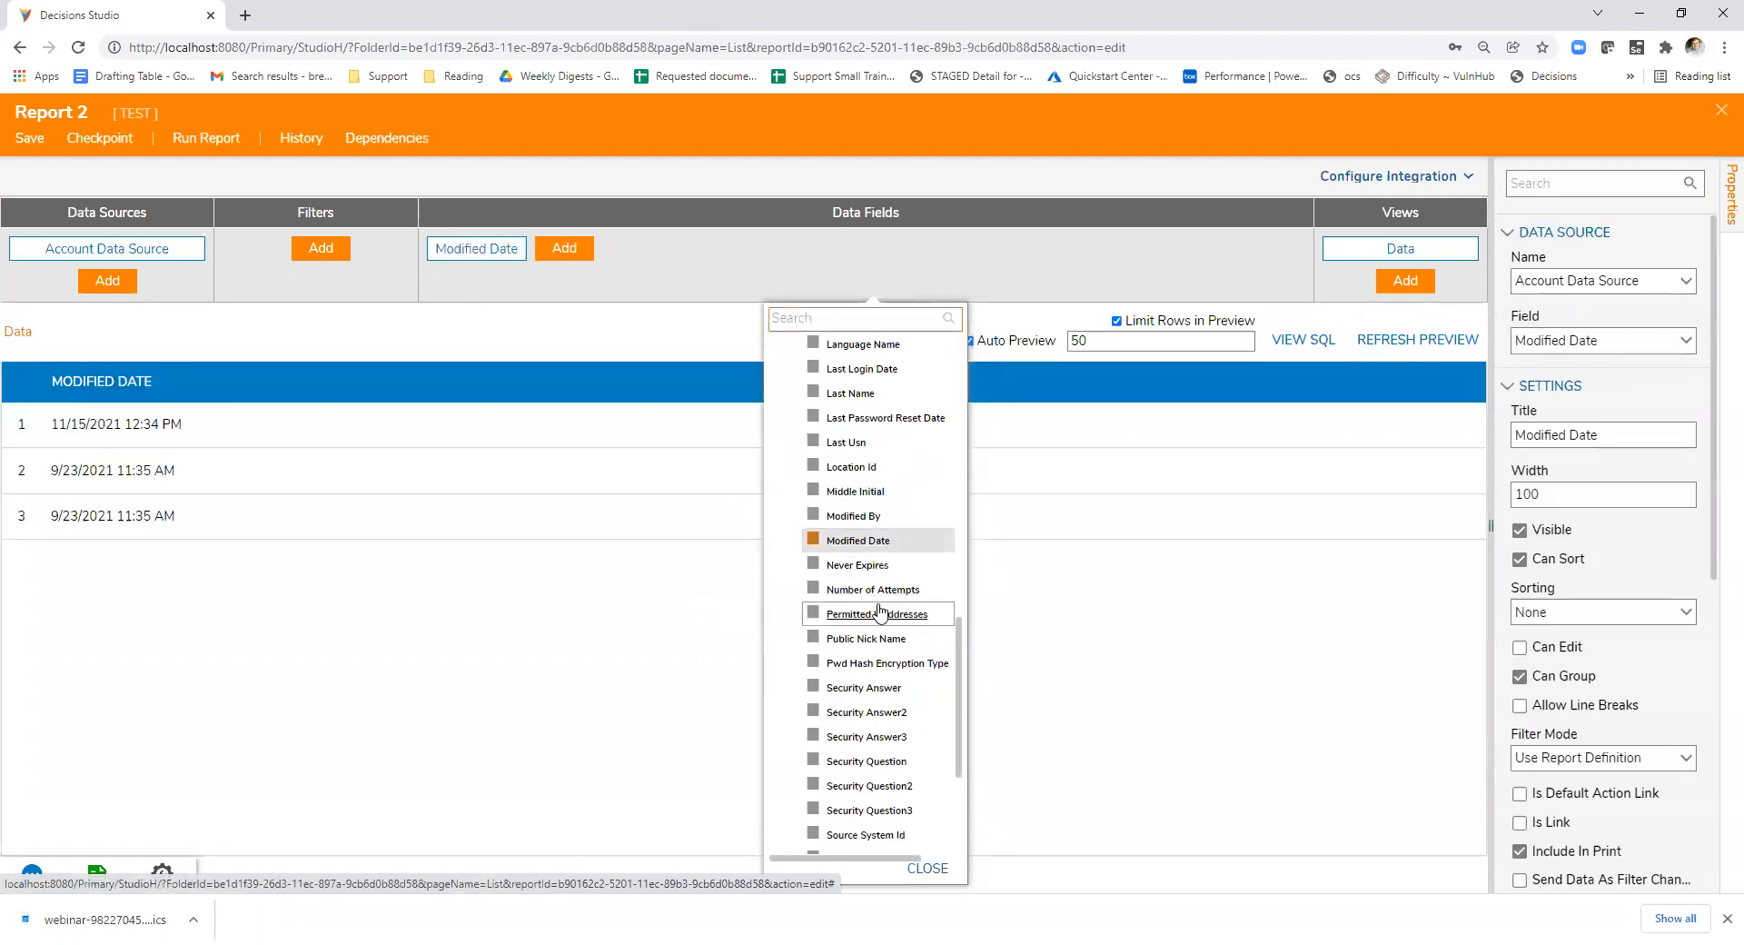
- Review the available calculated columns and add GetDaysBetween to the report's data fields
scroll(895, 614, "down", 5)
left_click(776, 837)
scroll(888, 712, "down", 10)
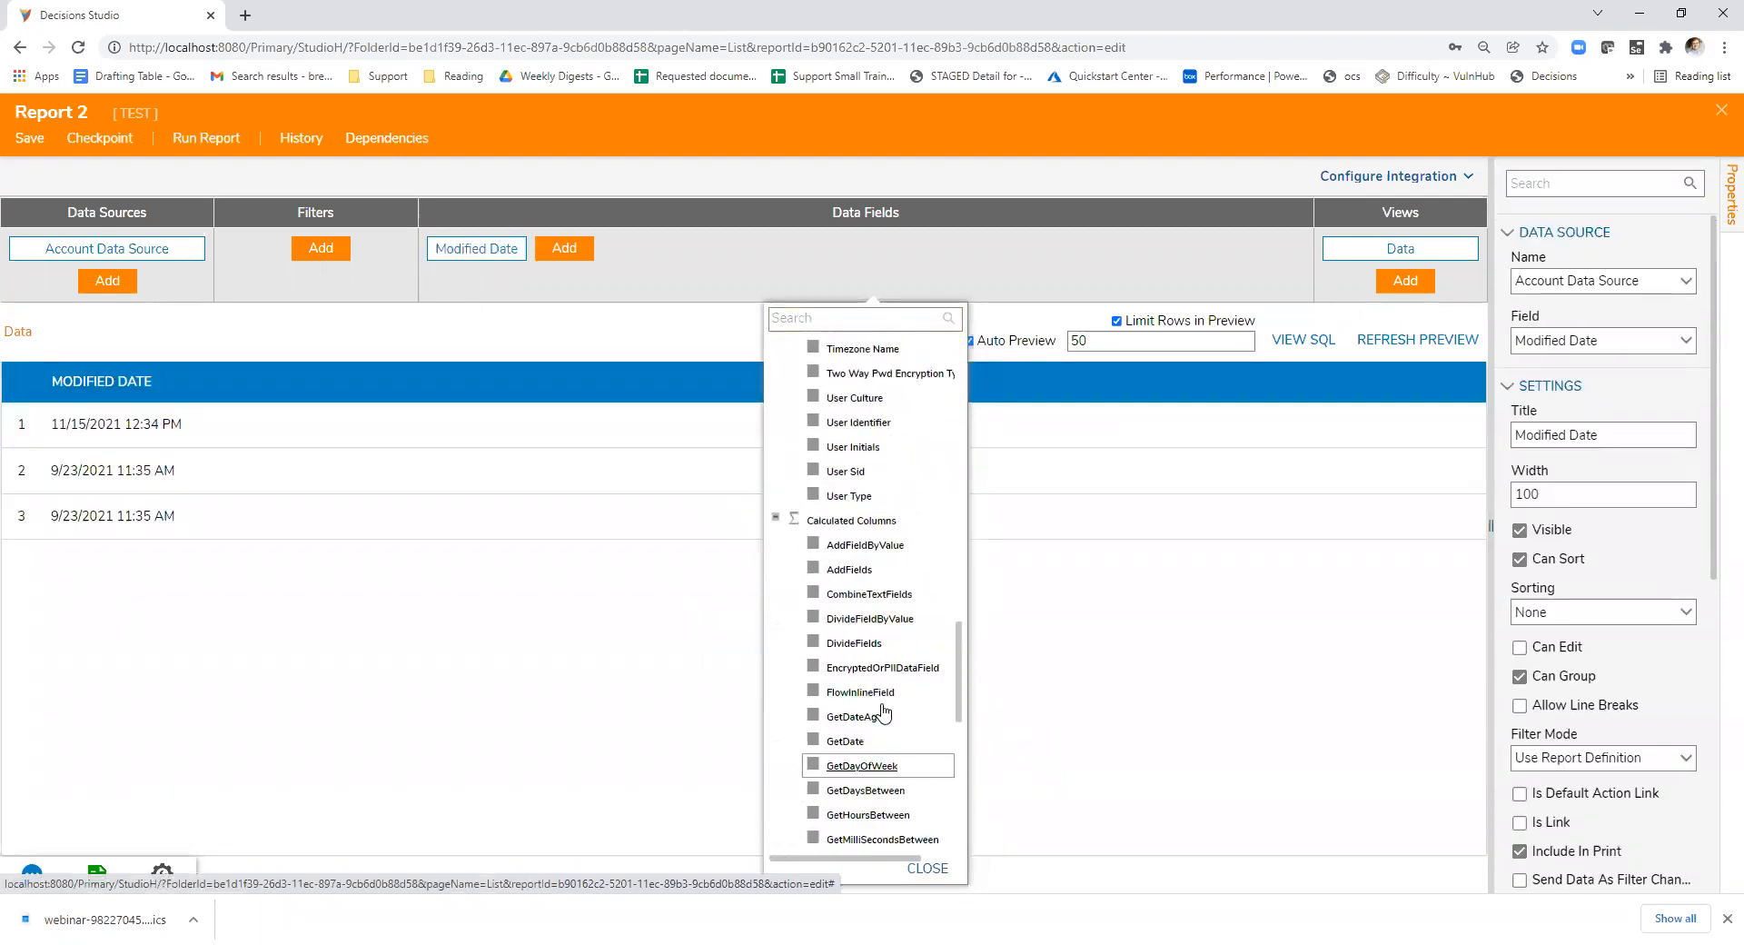
scroll(885, 695, "down", 1)
scroll(886, 695, "up", 1)
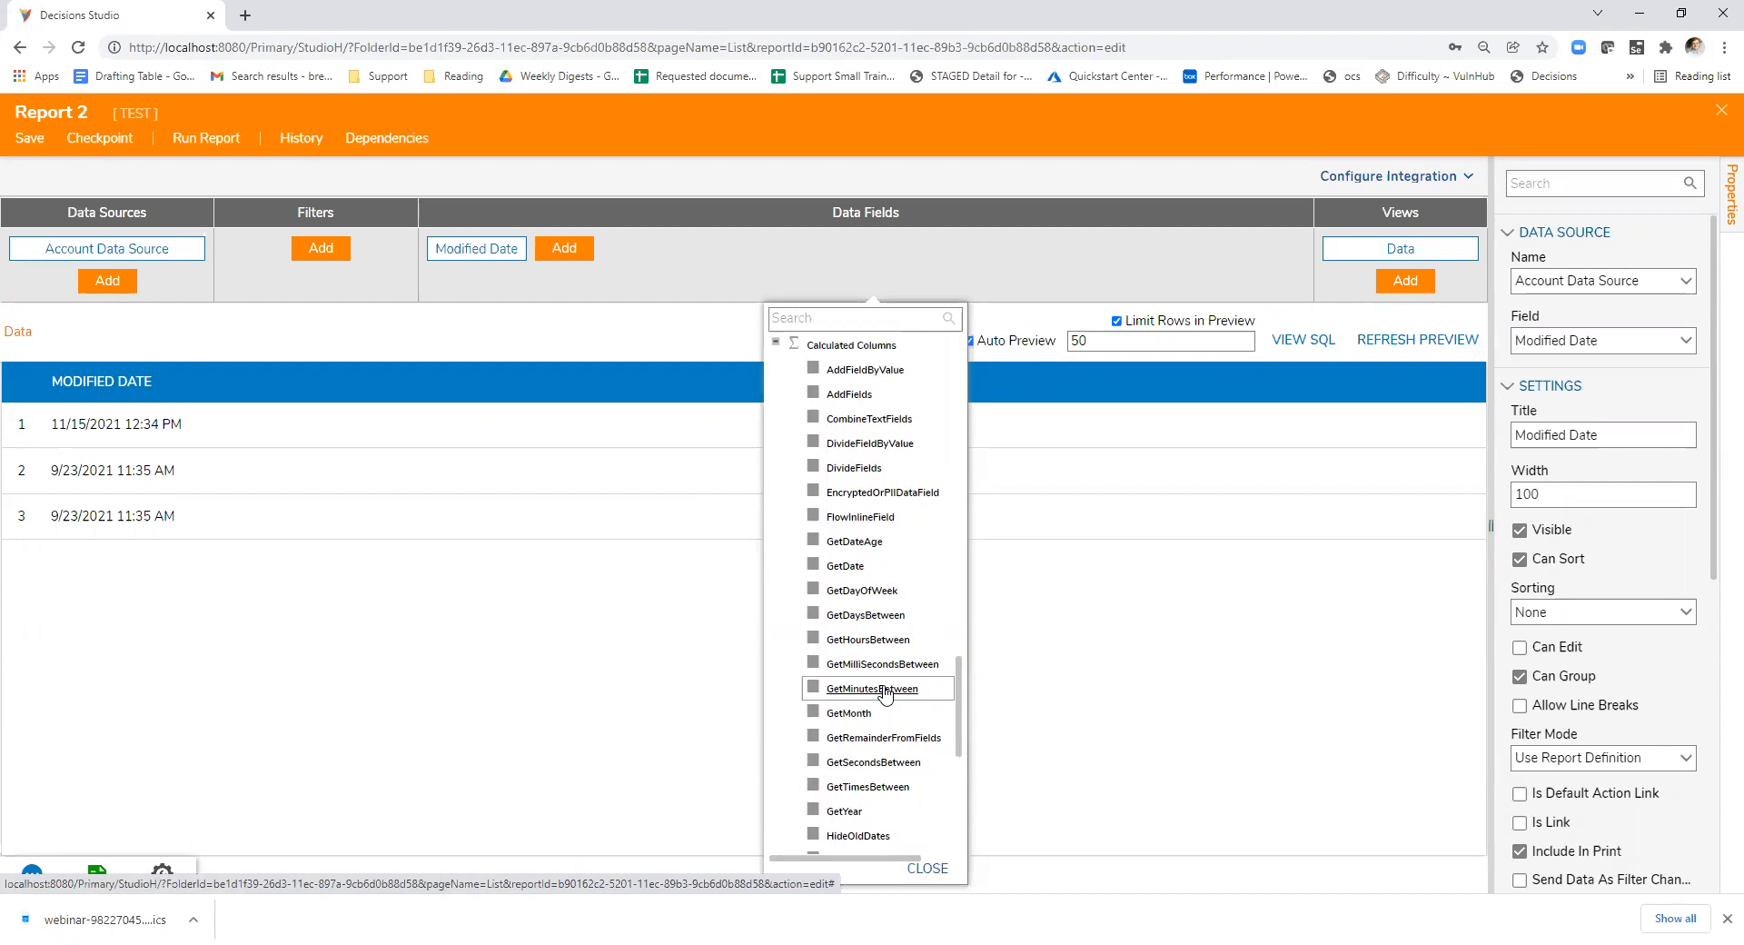
scroll(886, 695, "down", 4)
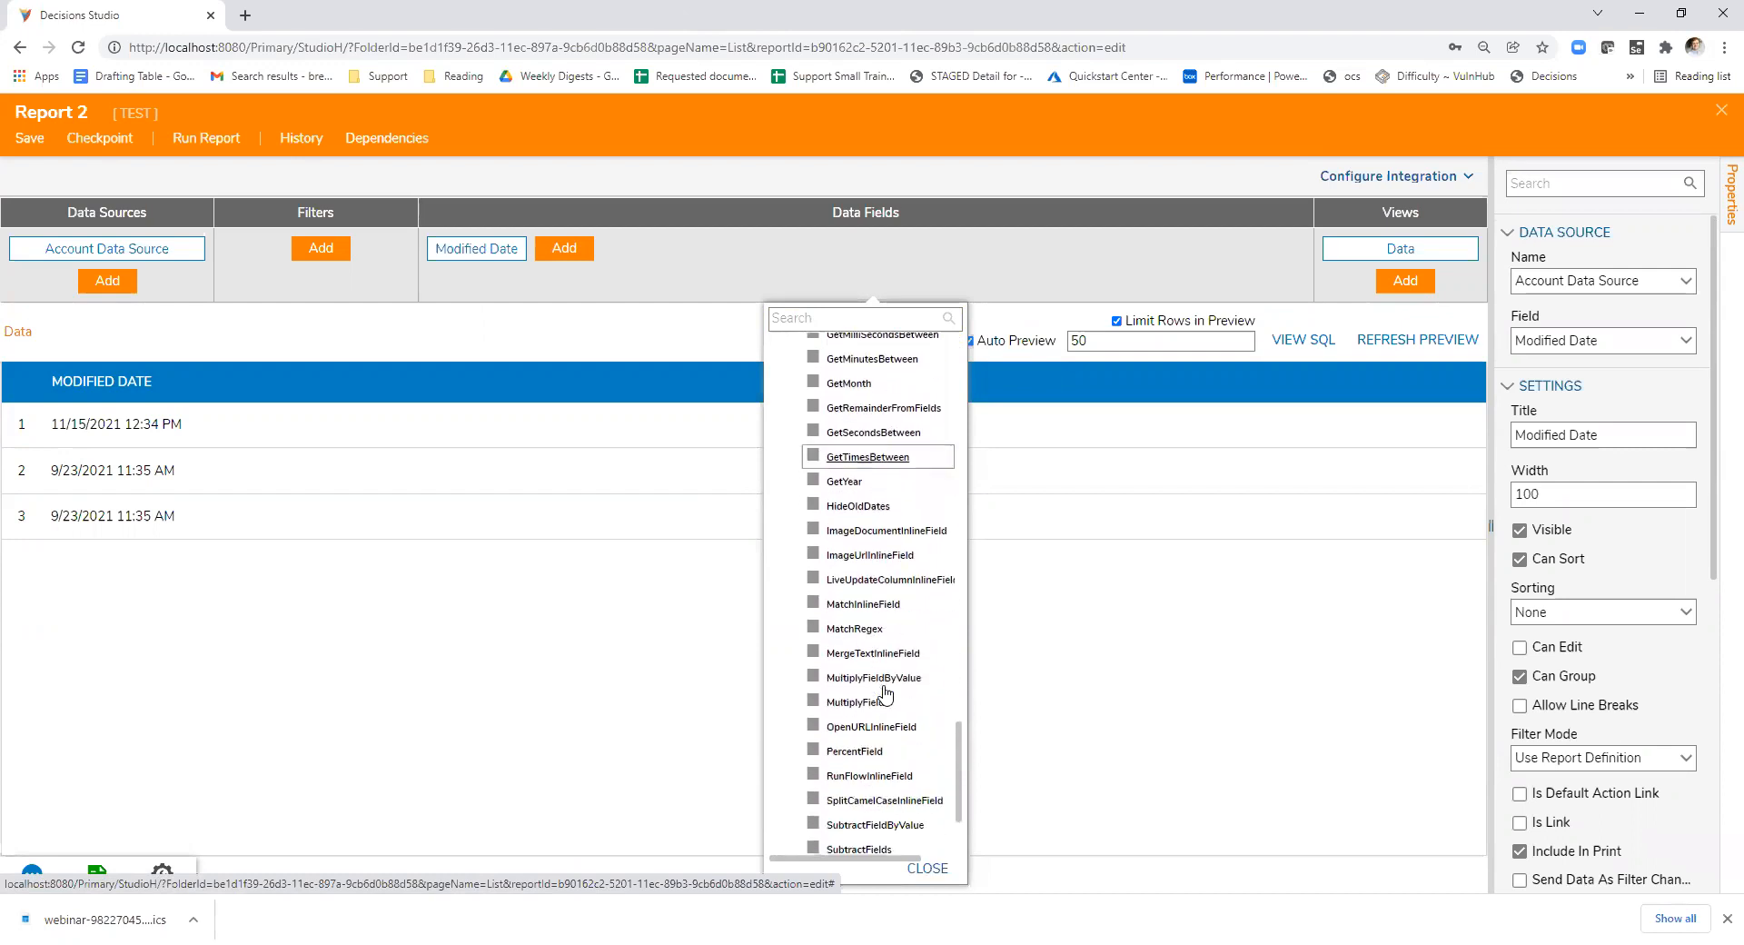
scroll(885, 695, "down", 2)
scroll(886, 695, "up", 8)
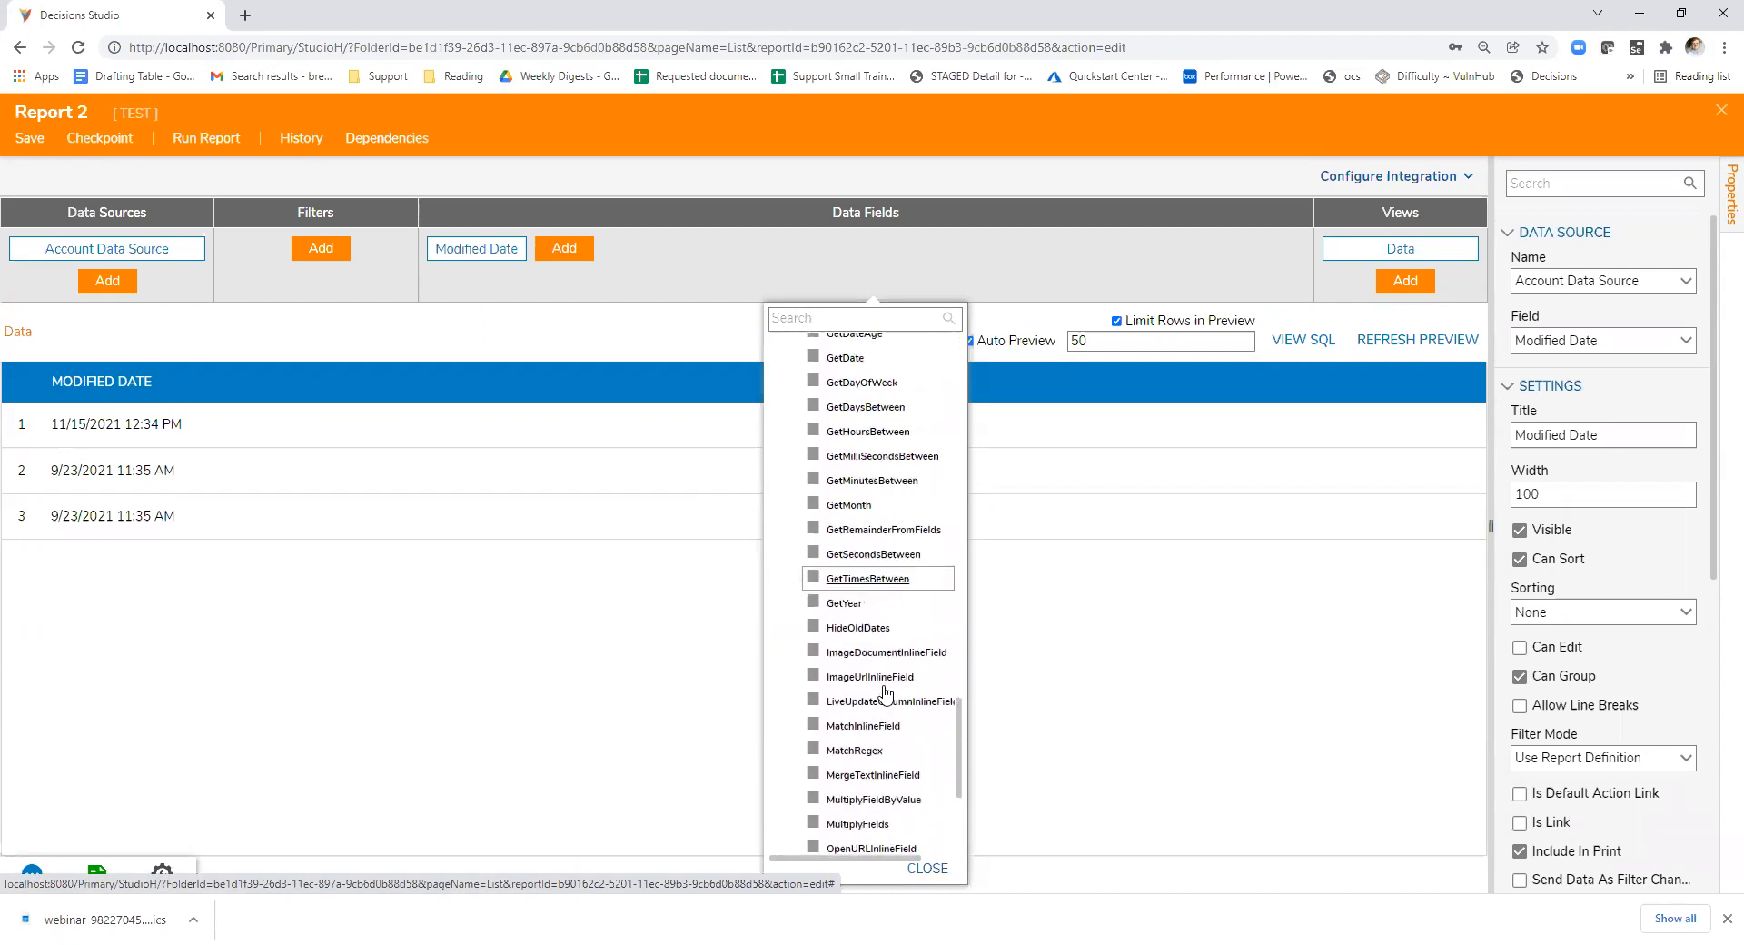
scroll(881, 691, "up", 1)
scroll(877, 686, "down", 2)
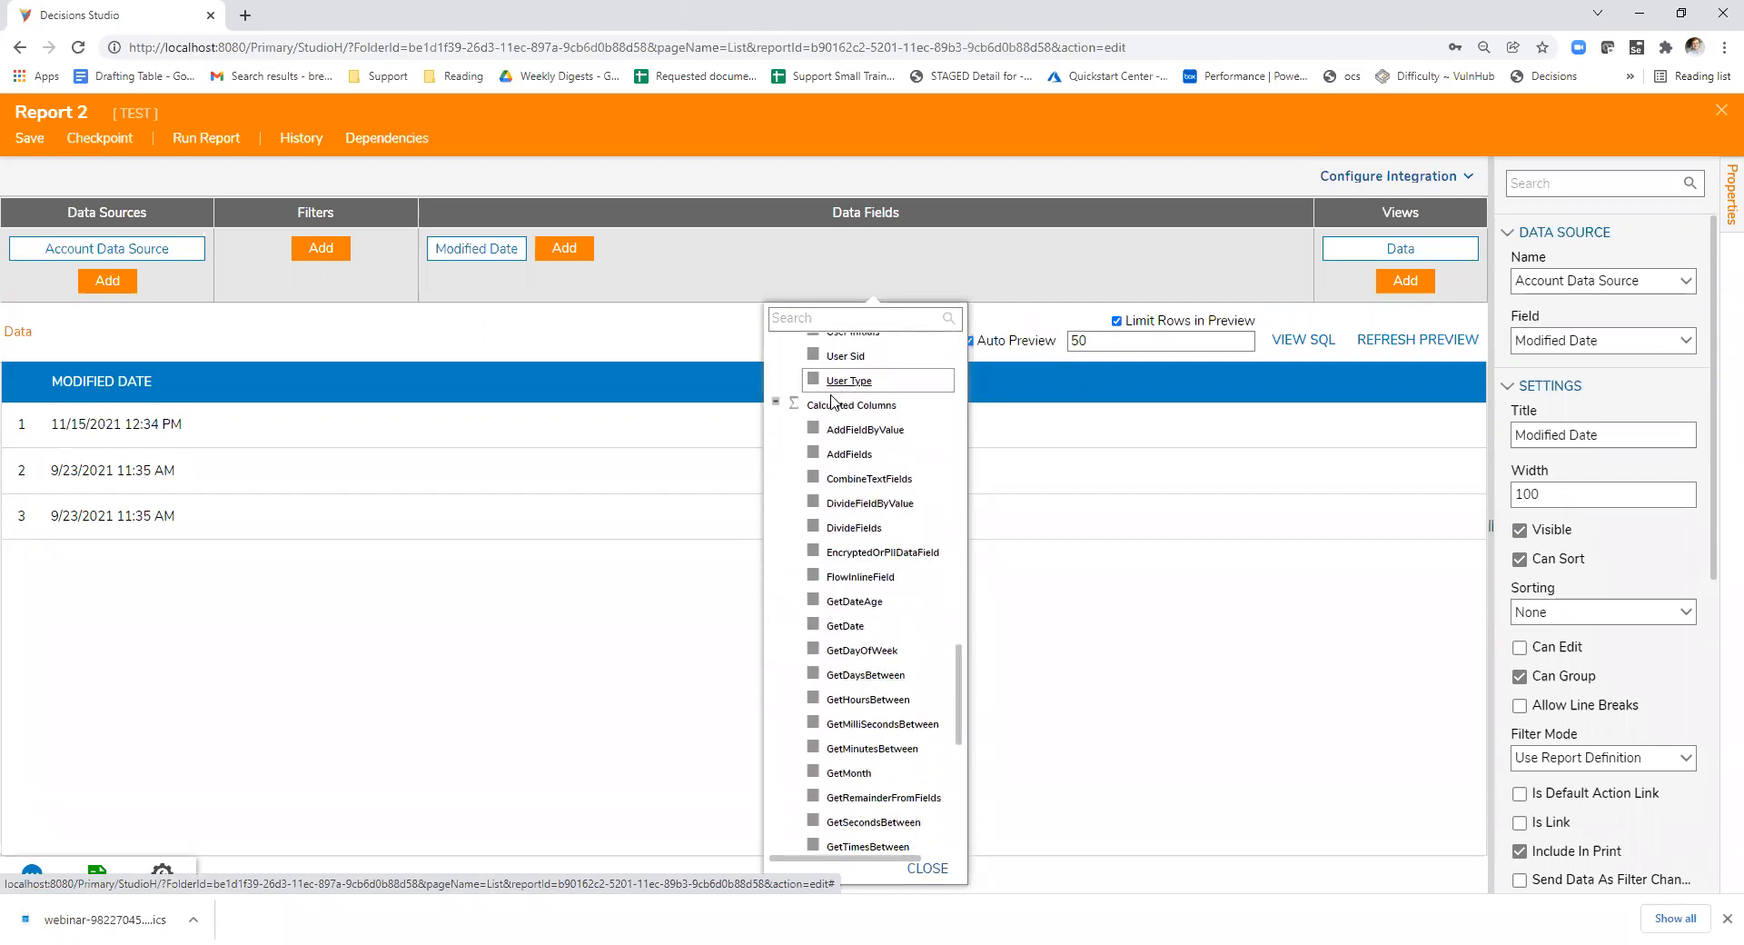
scroll(879, 482, "down", 2)
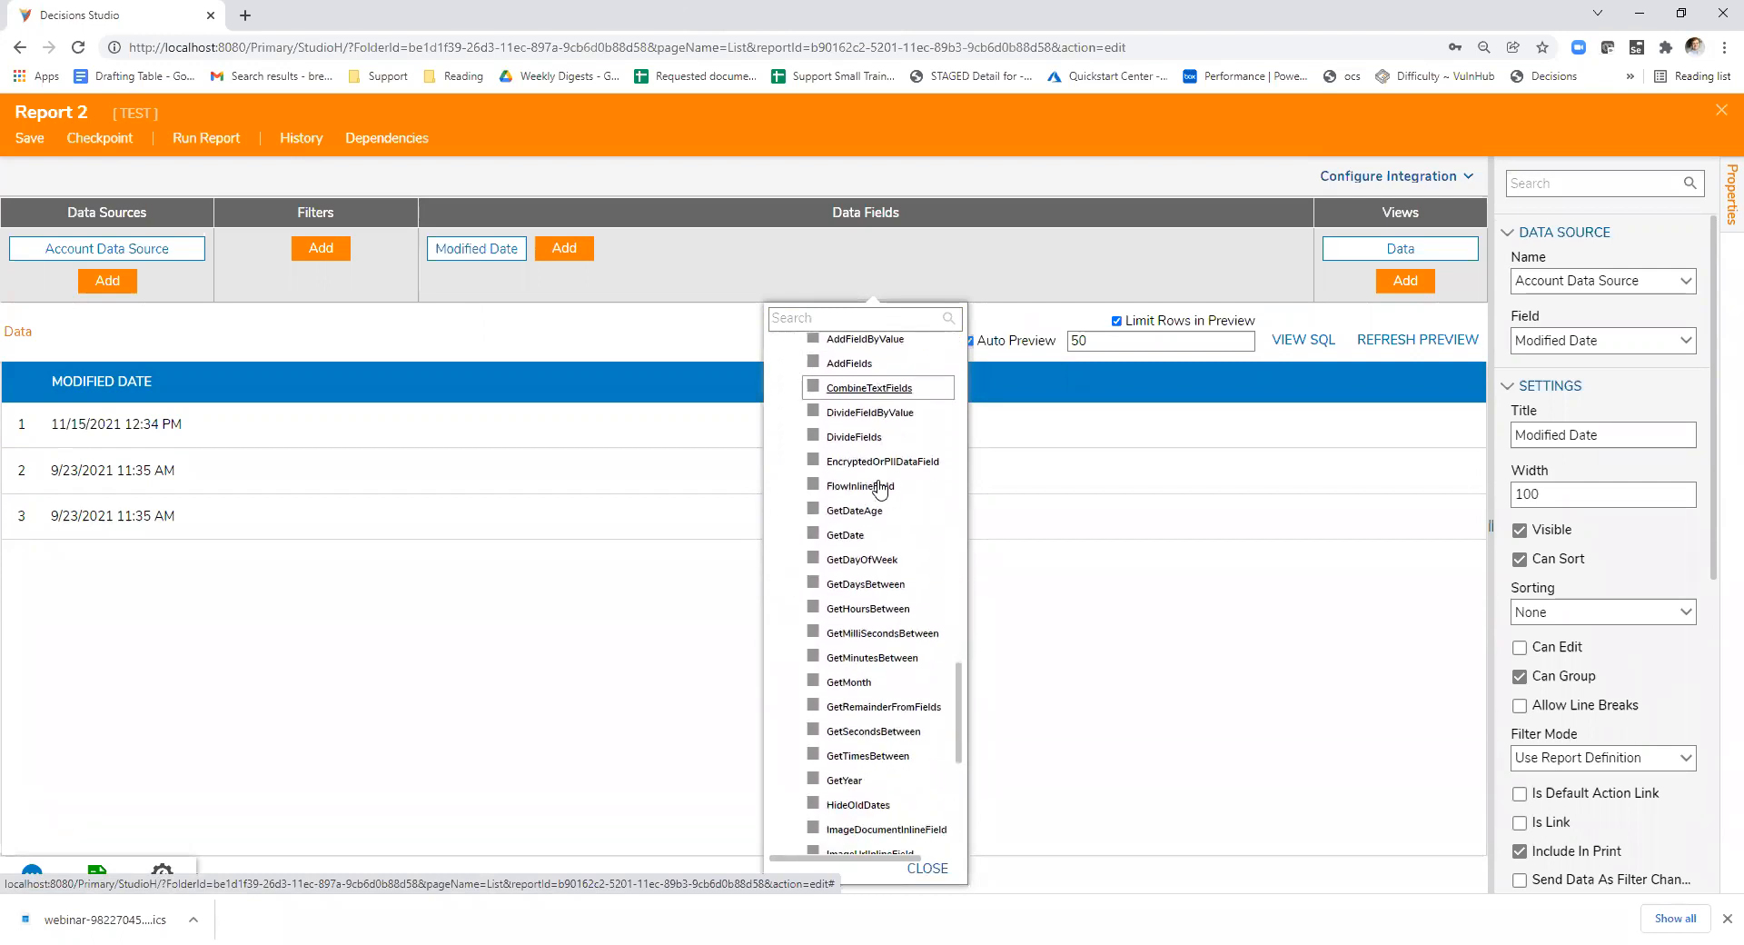
scroll(879, 486, "up", 2)
scroll(879, 495, "down", 3)
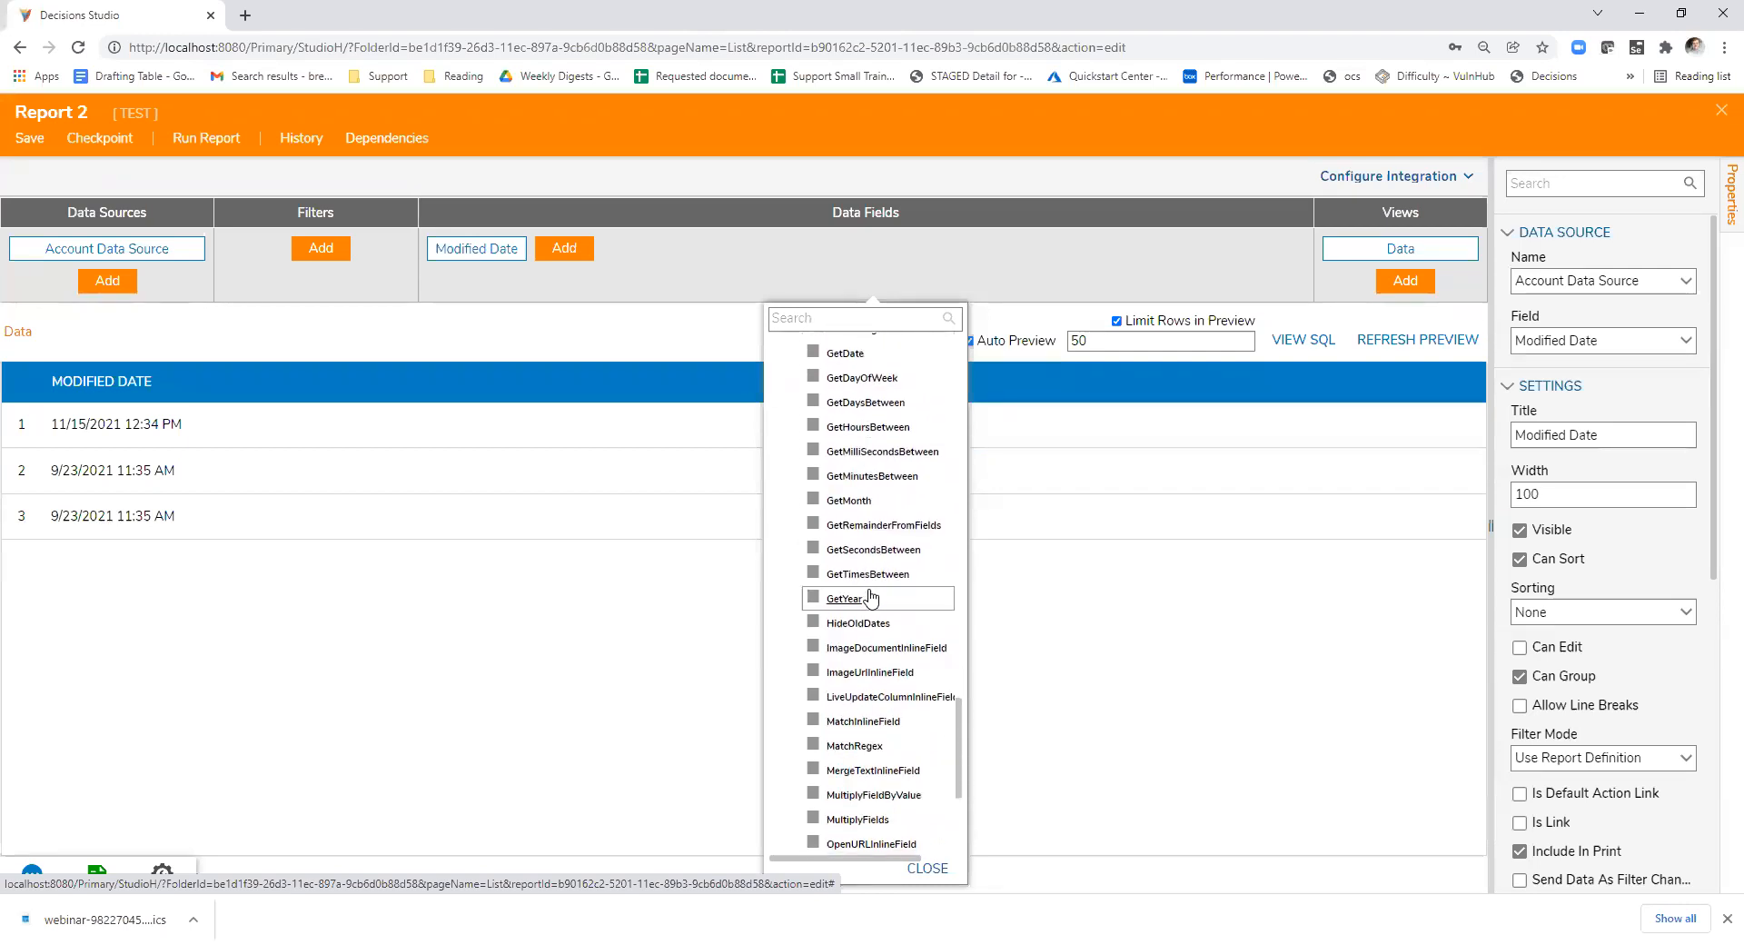
scroll(870, 597, "up", 2)
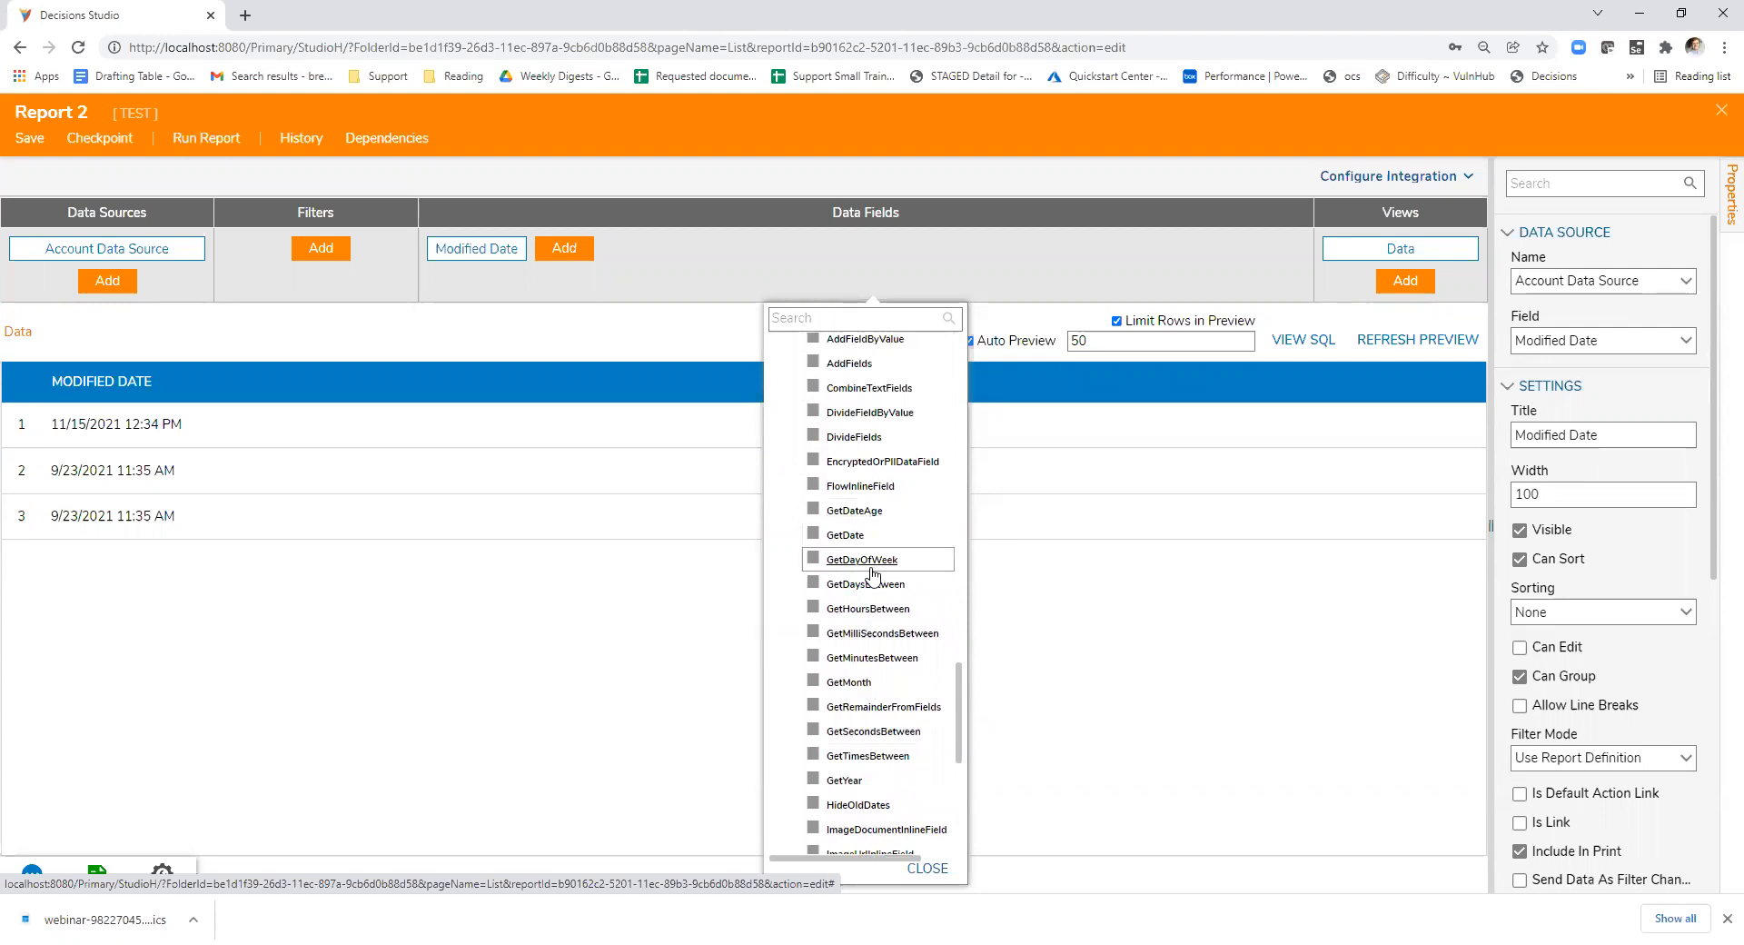
left_click(858, 585)
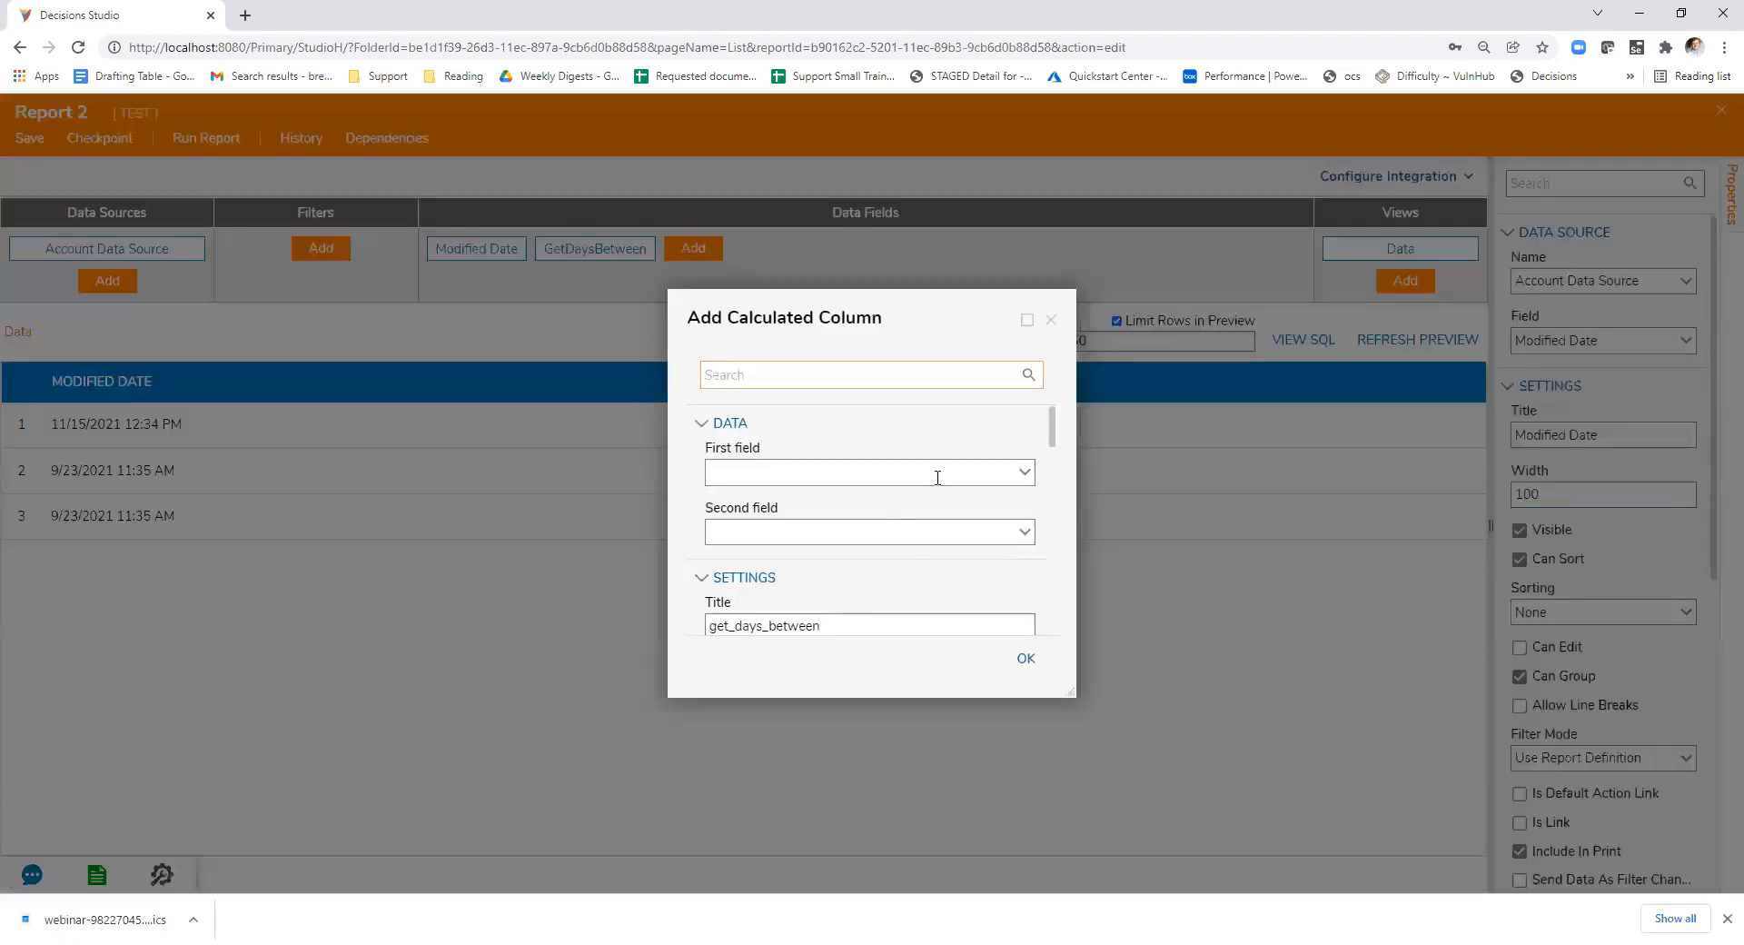
- Reposition and enlarge the calculated column dialog, and set the first field of the days-between calculation to Created On Date
left_click(1024, 471)
left_click(1024, 470)
left_click_drag(850, 307, 605, 296)
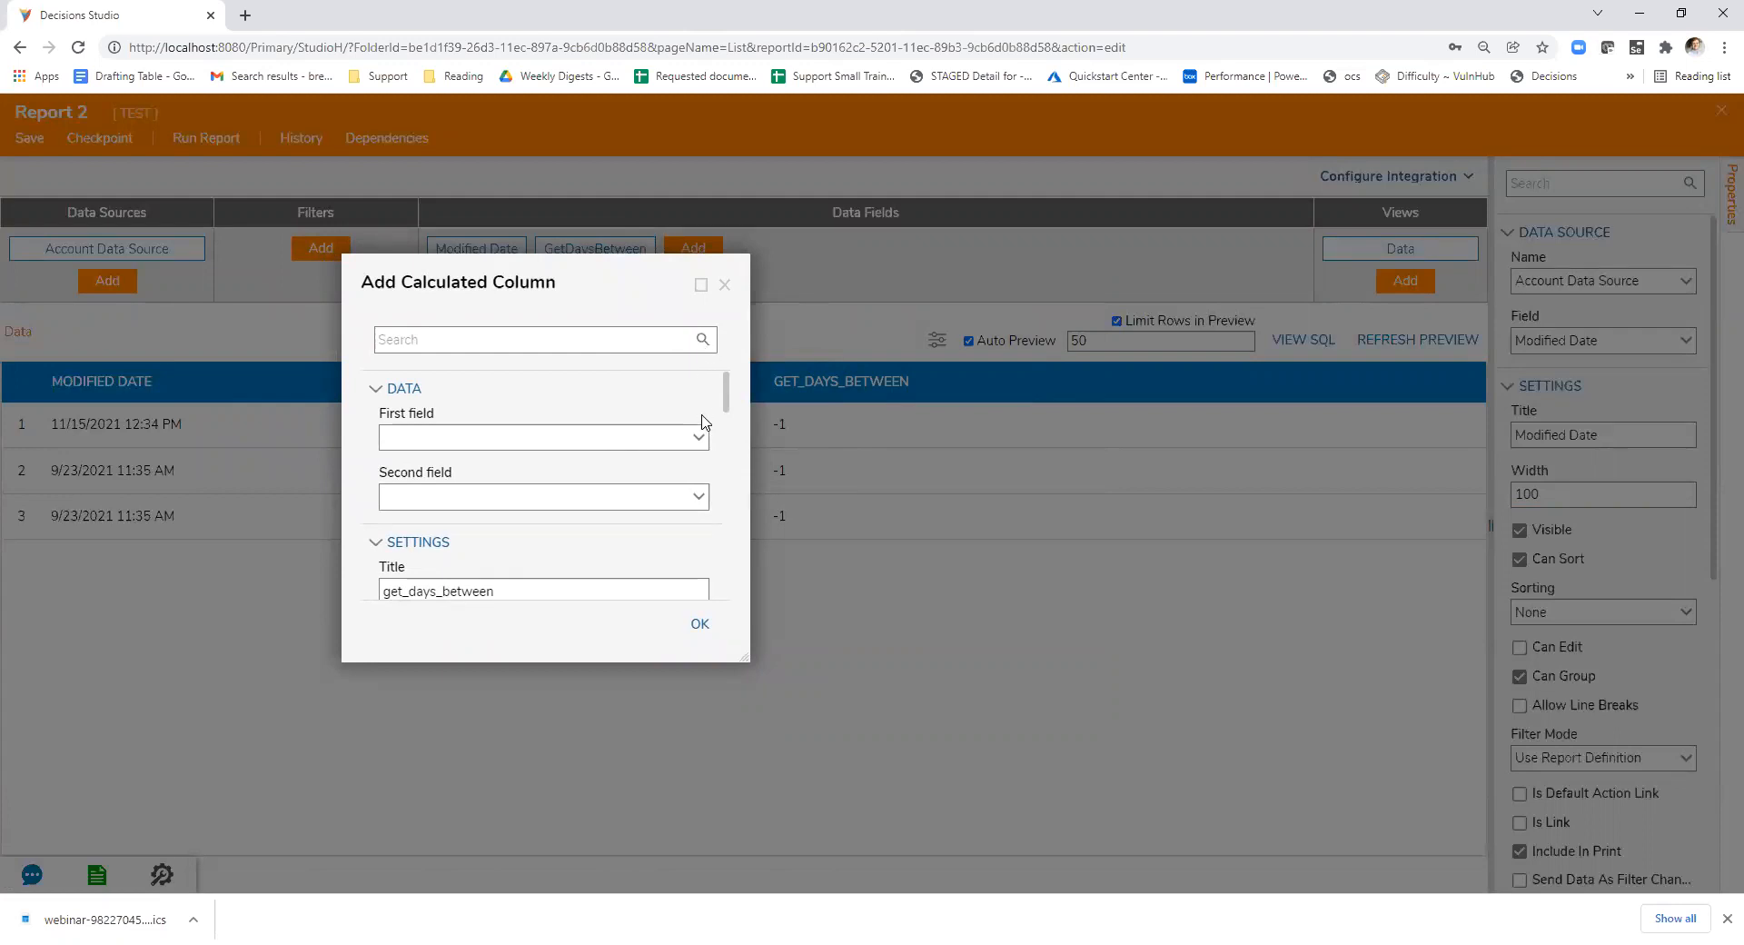
left_click_drag(545, 285, 690, 253)
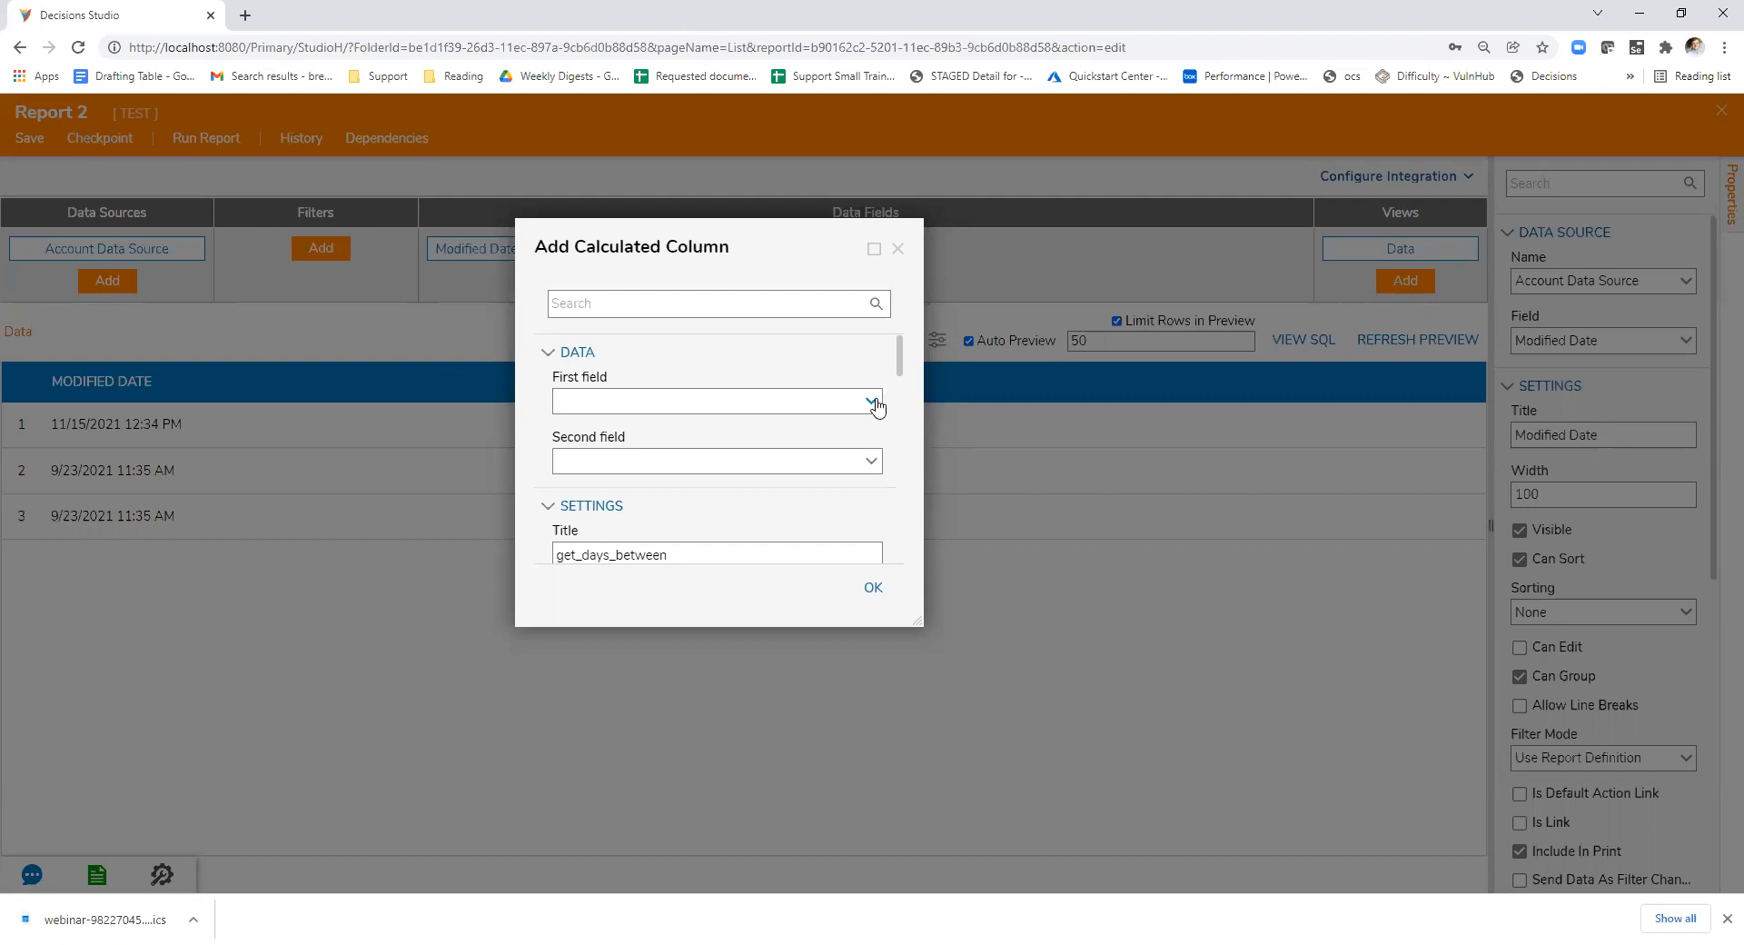
left_click_drag(727, 238, 693, 232)
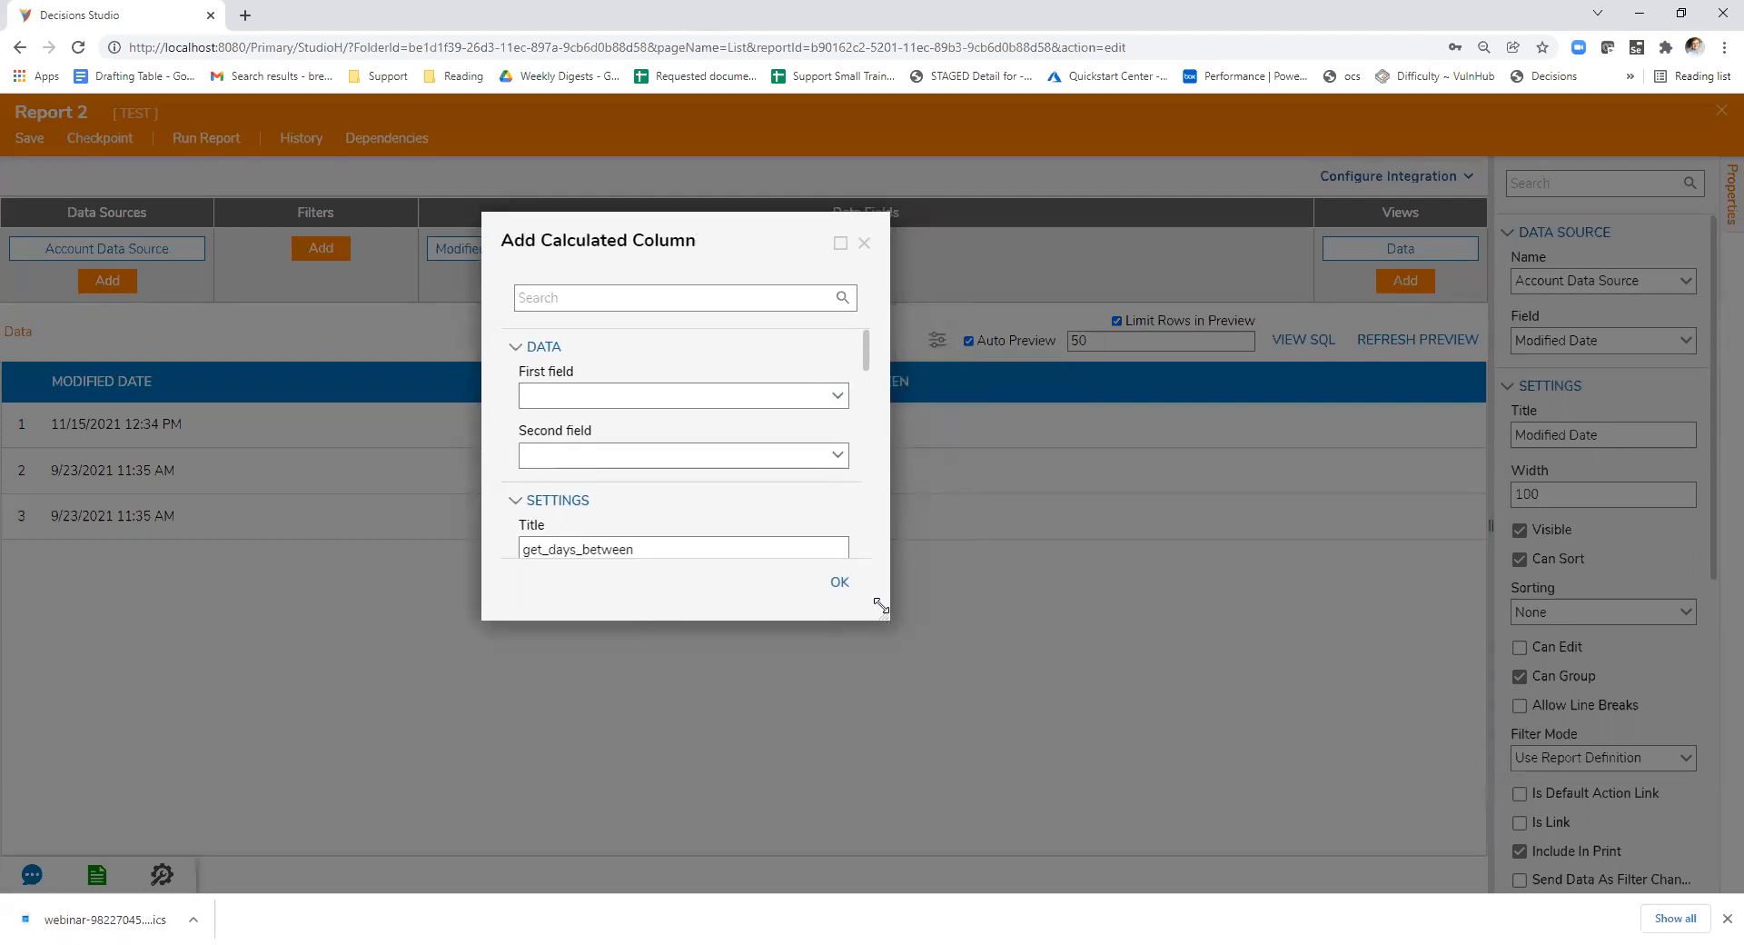
left_click_drag(881, 616, 1179, 764)
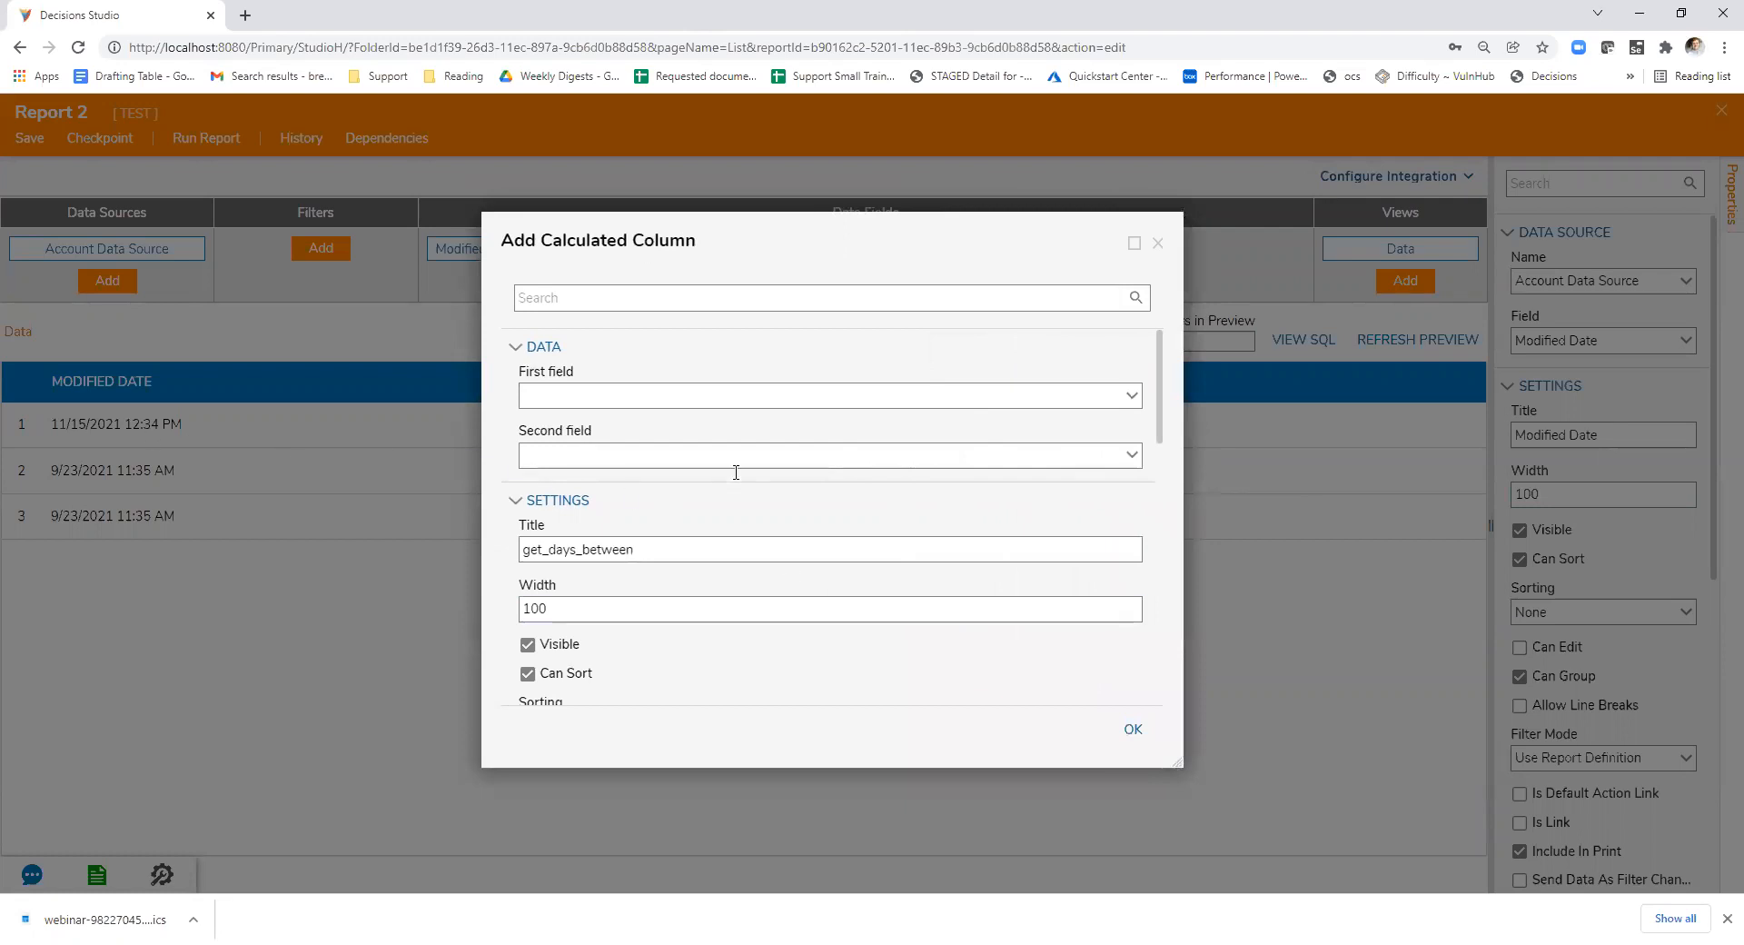
left_click(1131, 395)
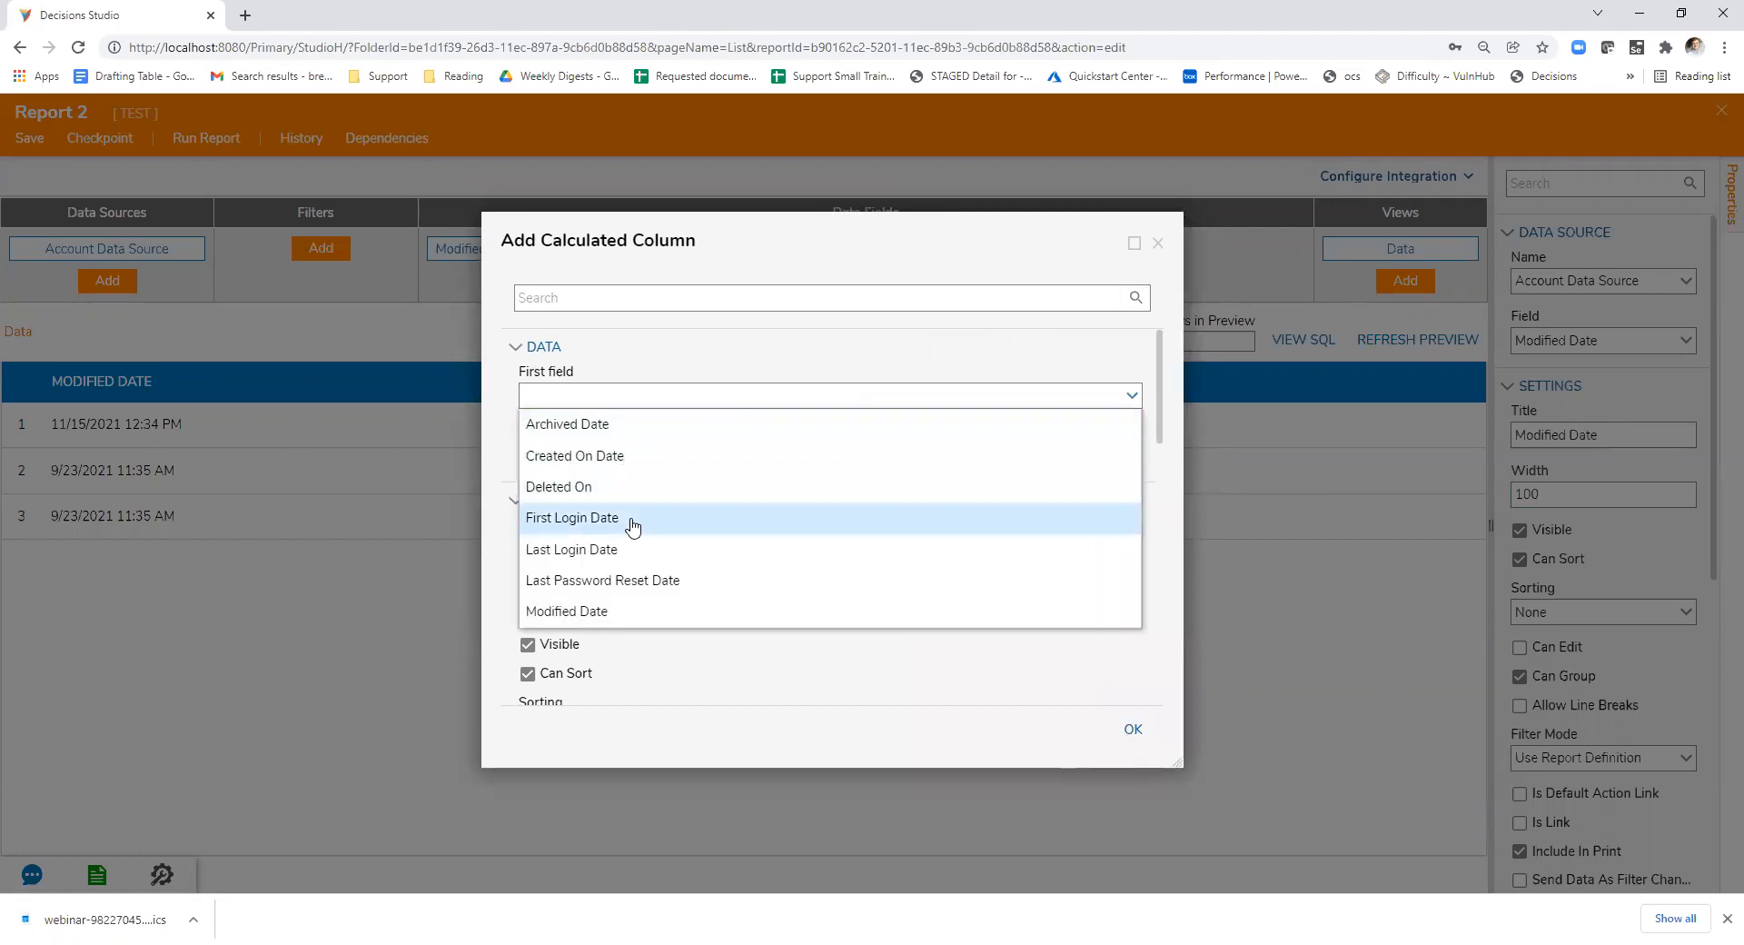
left_click(609, 458)
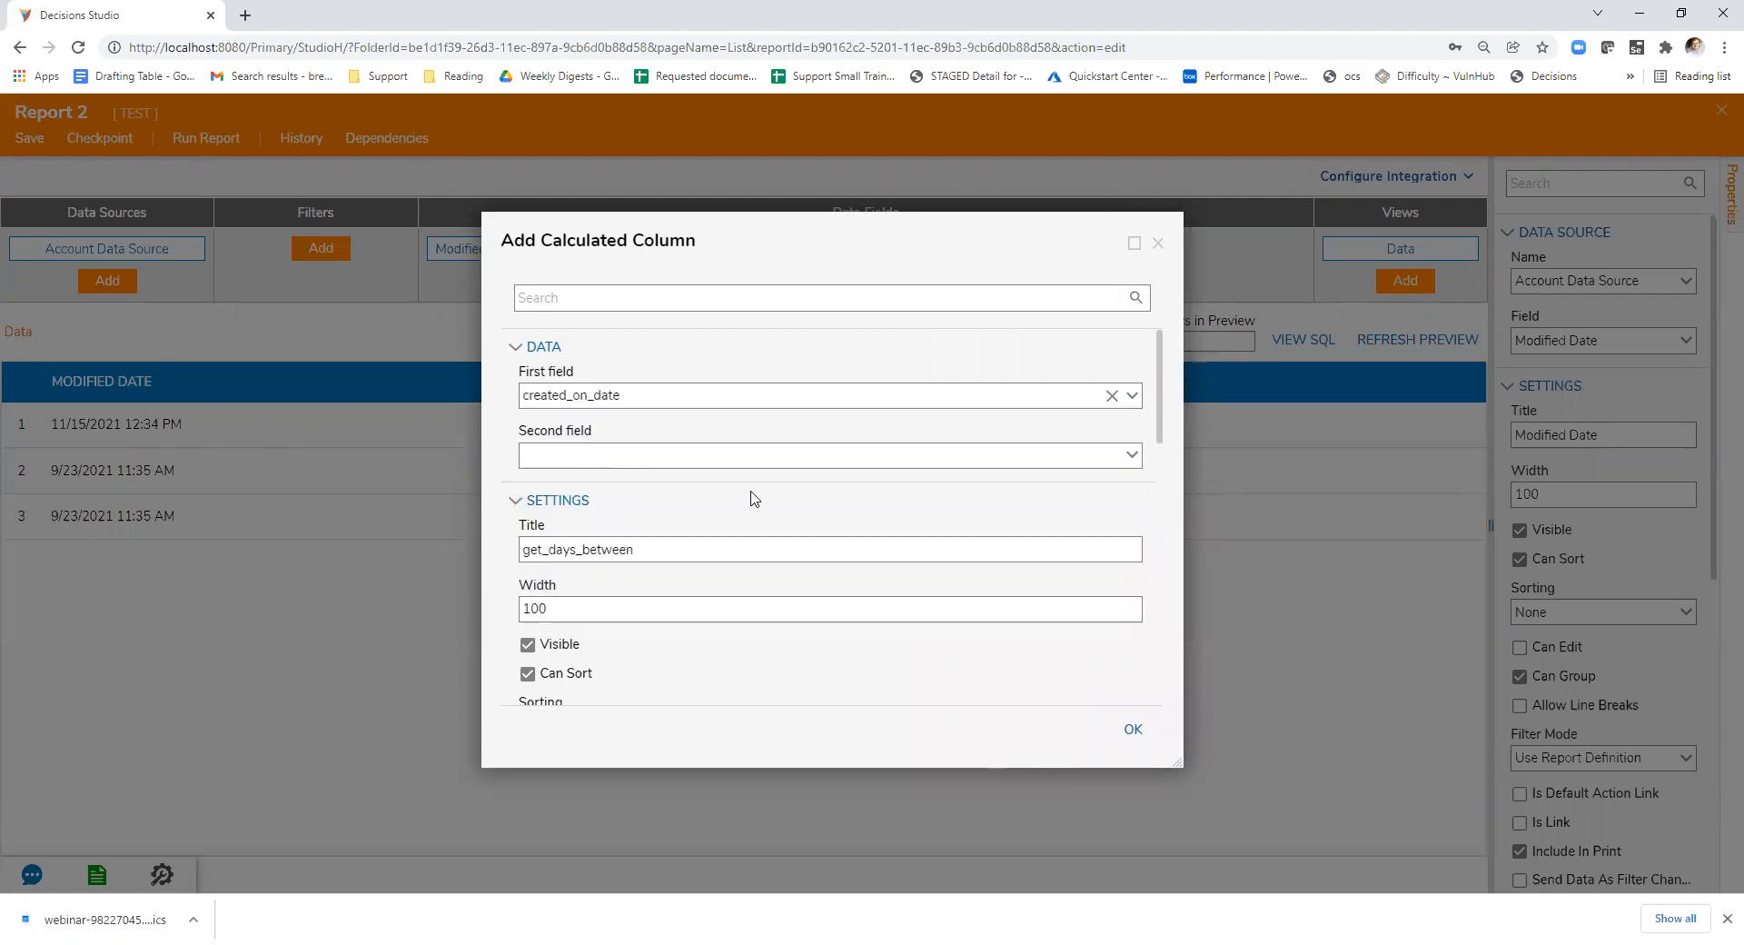
- Close the Add Calculated Column dialog without a second field and check the preview's sort, group and column settings
left_click_drag(651, 247, 604, 308)
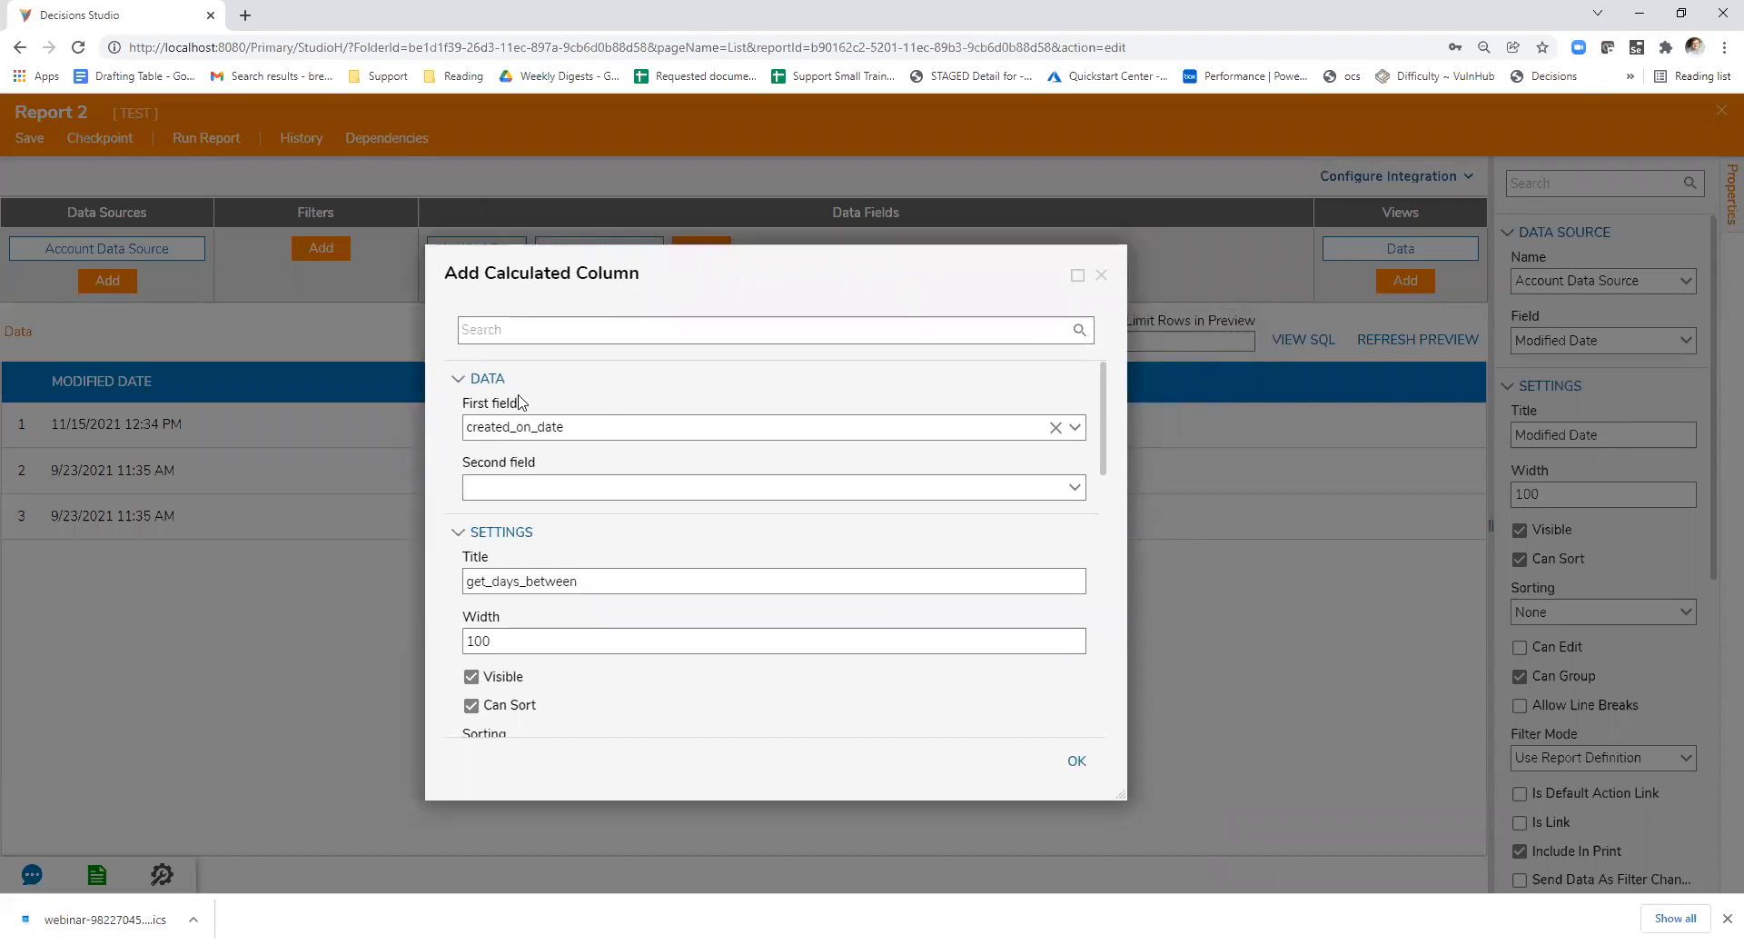
left_click(1075, 427)
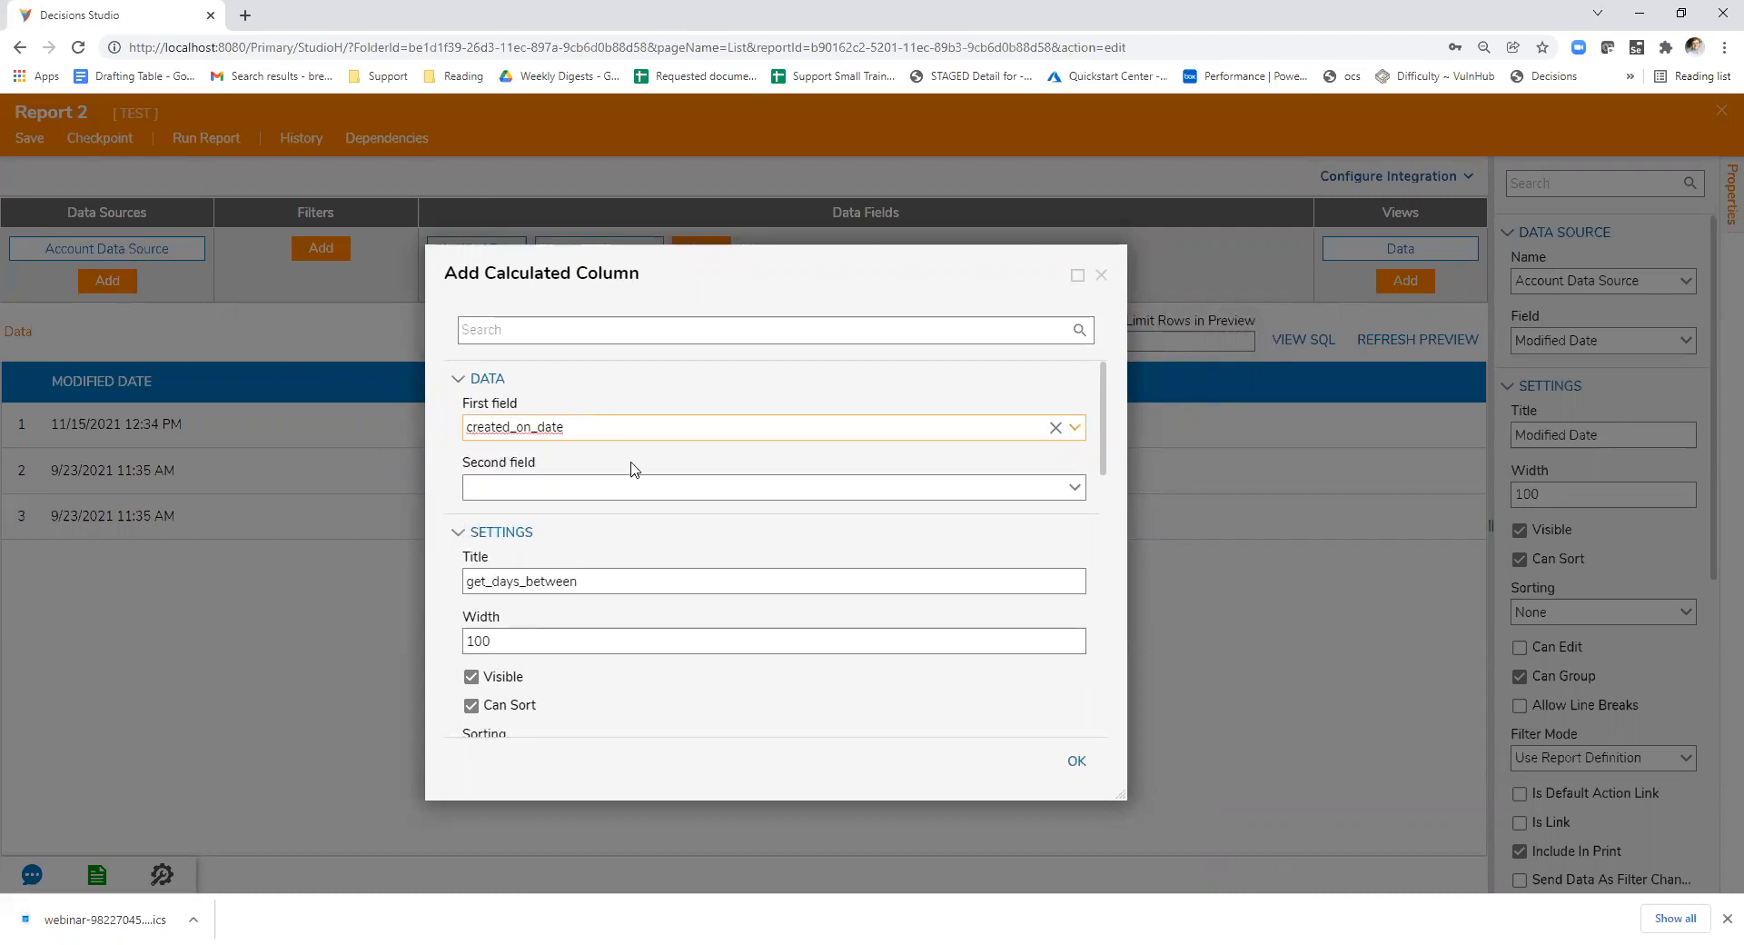
left_click(1101, 276)
left_click(937, 339)
left_click(762, 321)
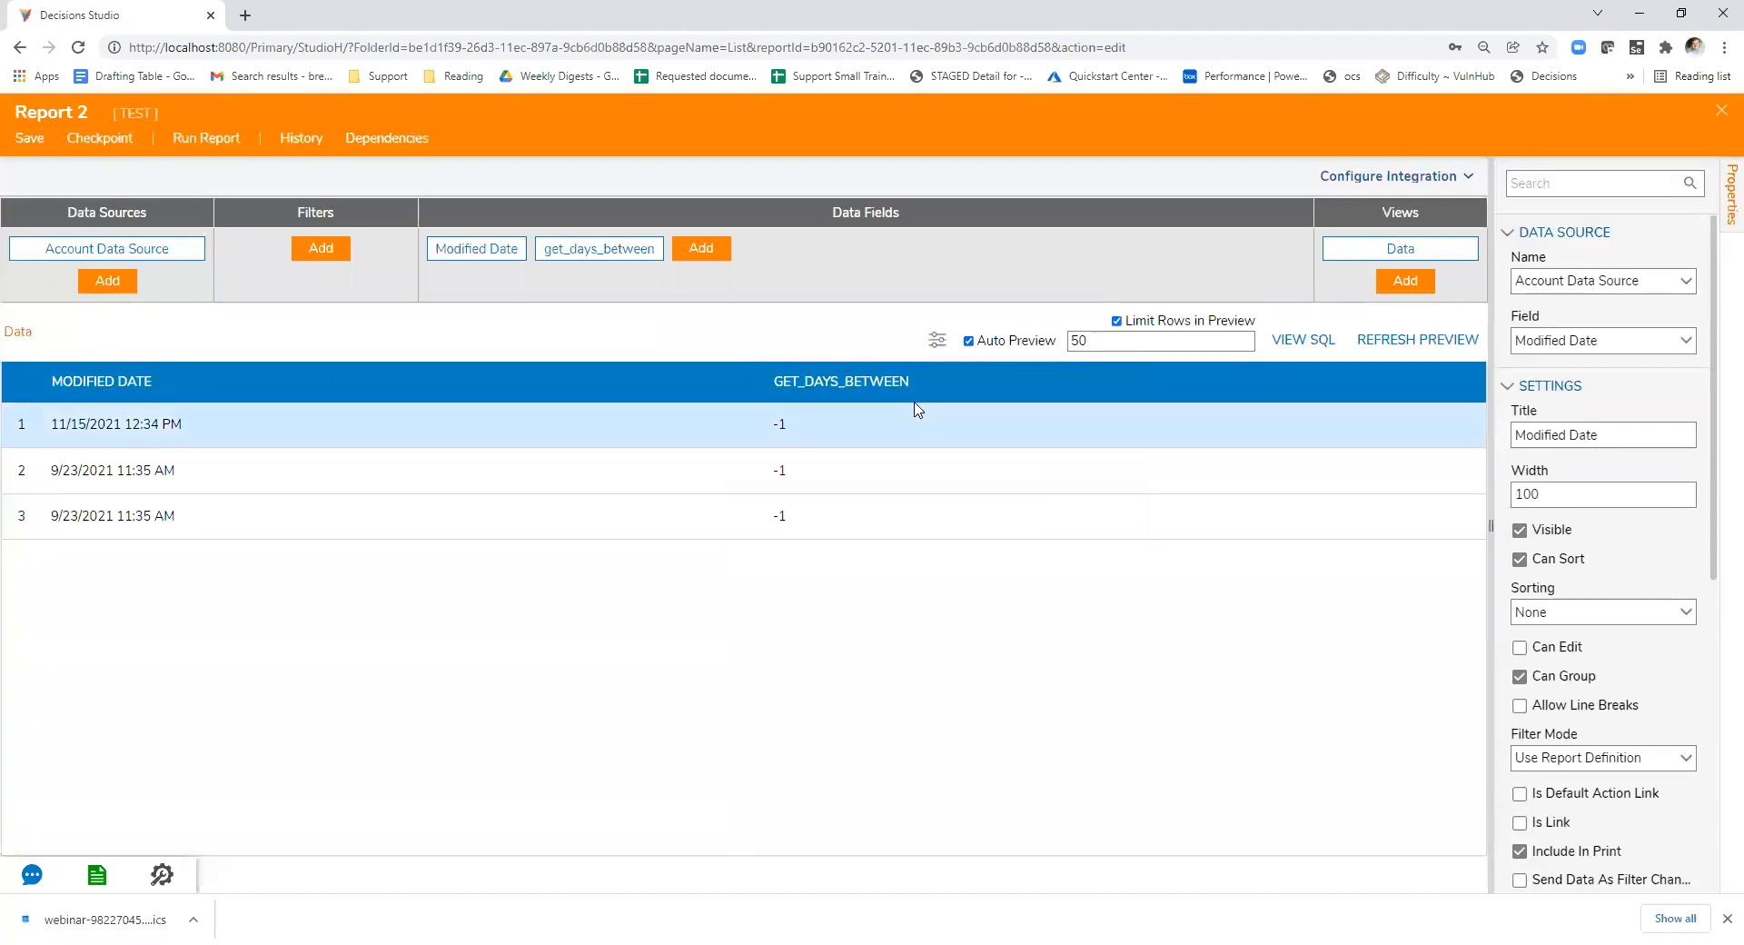
left_click(937, 339)
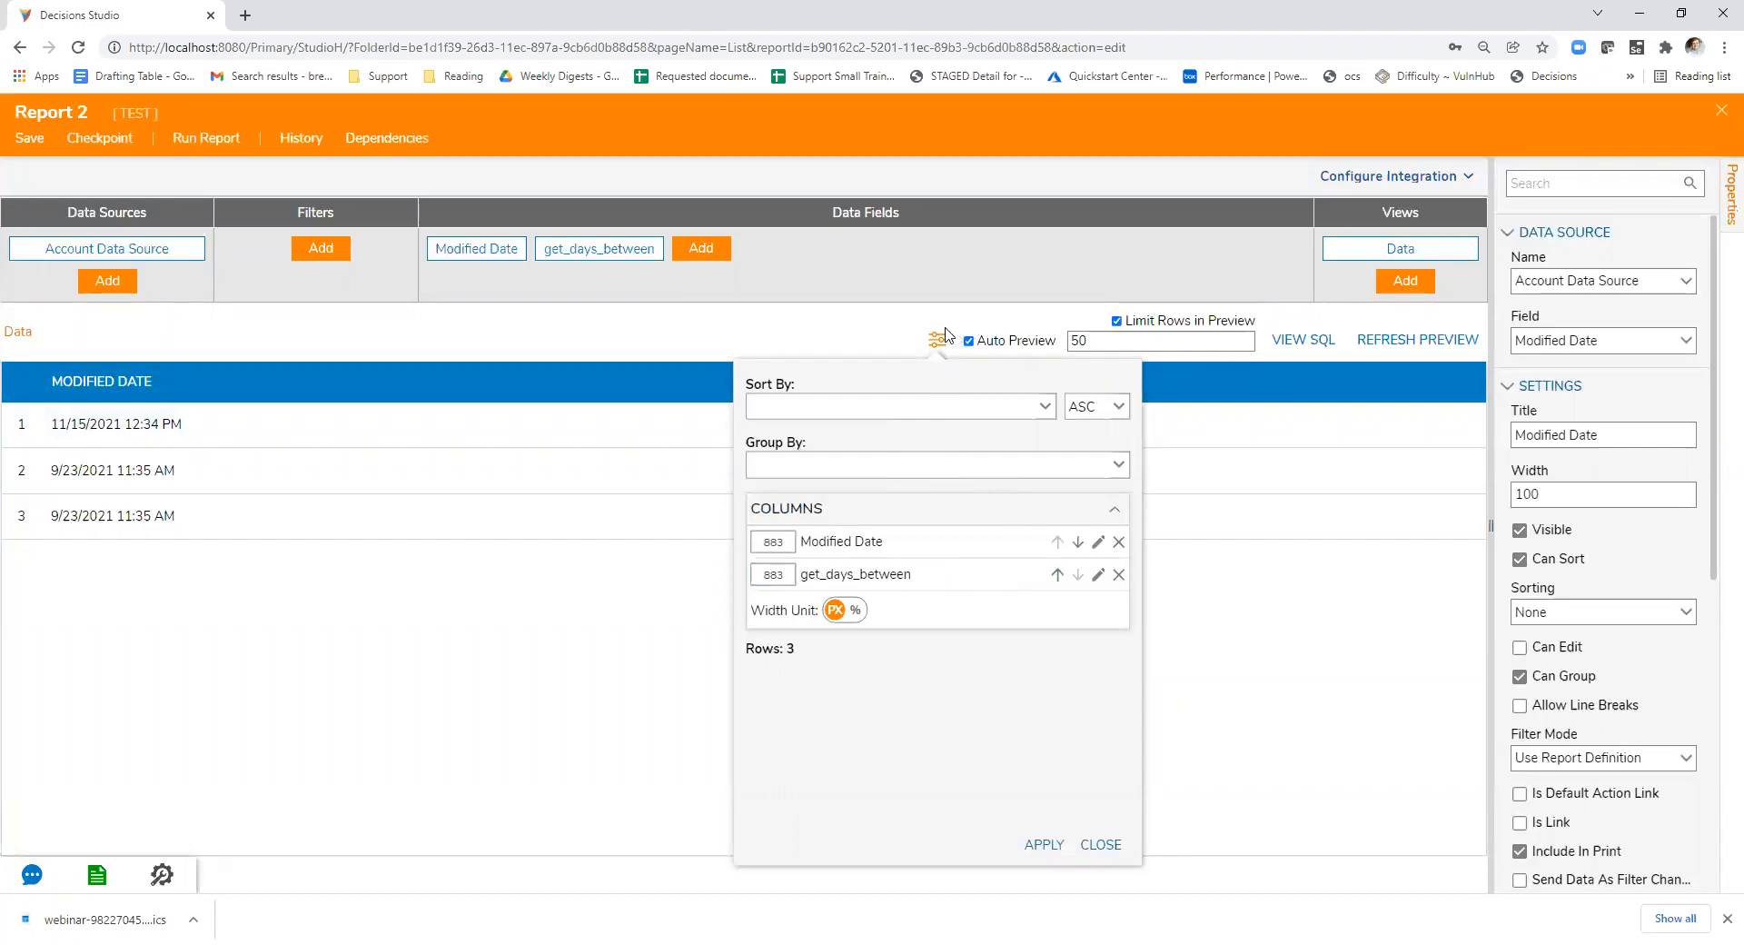
left_click(814, 283)
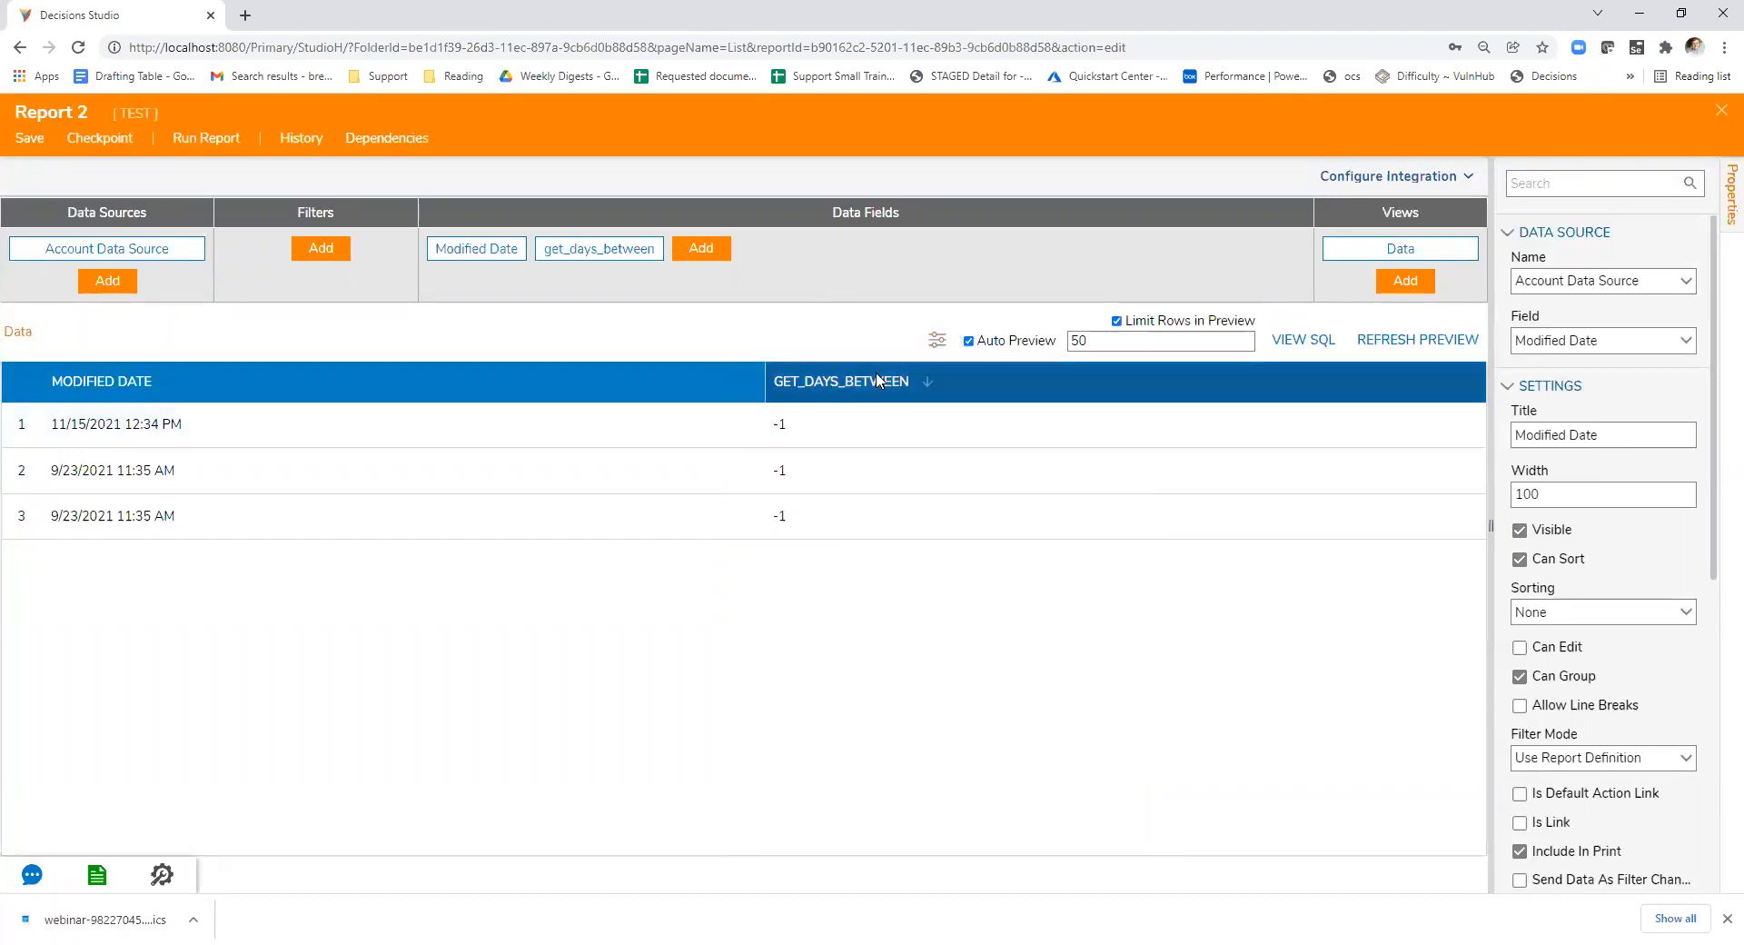
- Review the columns and calculated columns available as data fields, and sort the preview by get_days_between in ascending order
left_click(700, 248)
scroll(881, 590, "down", 3)
scroll(882, 590, "up", 3)
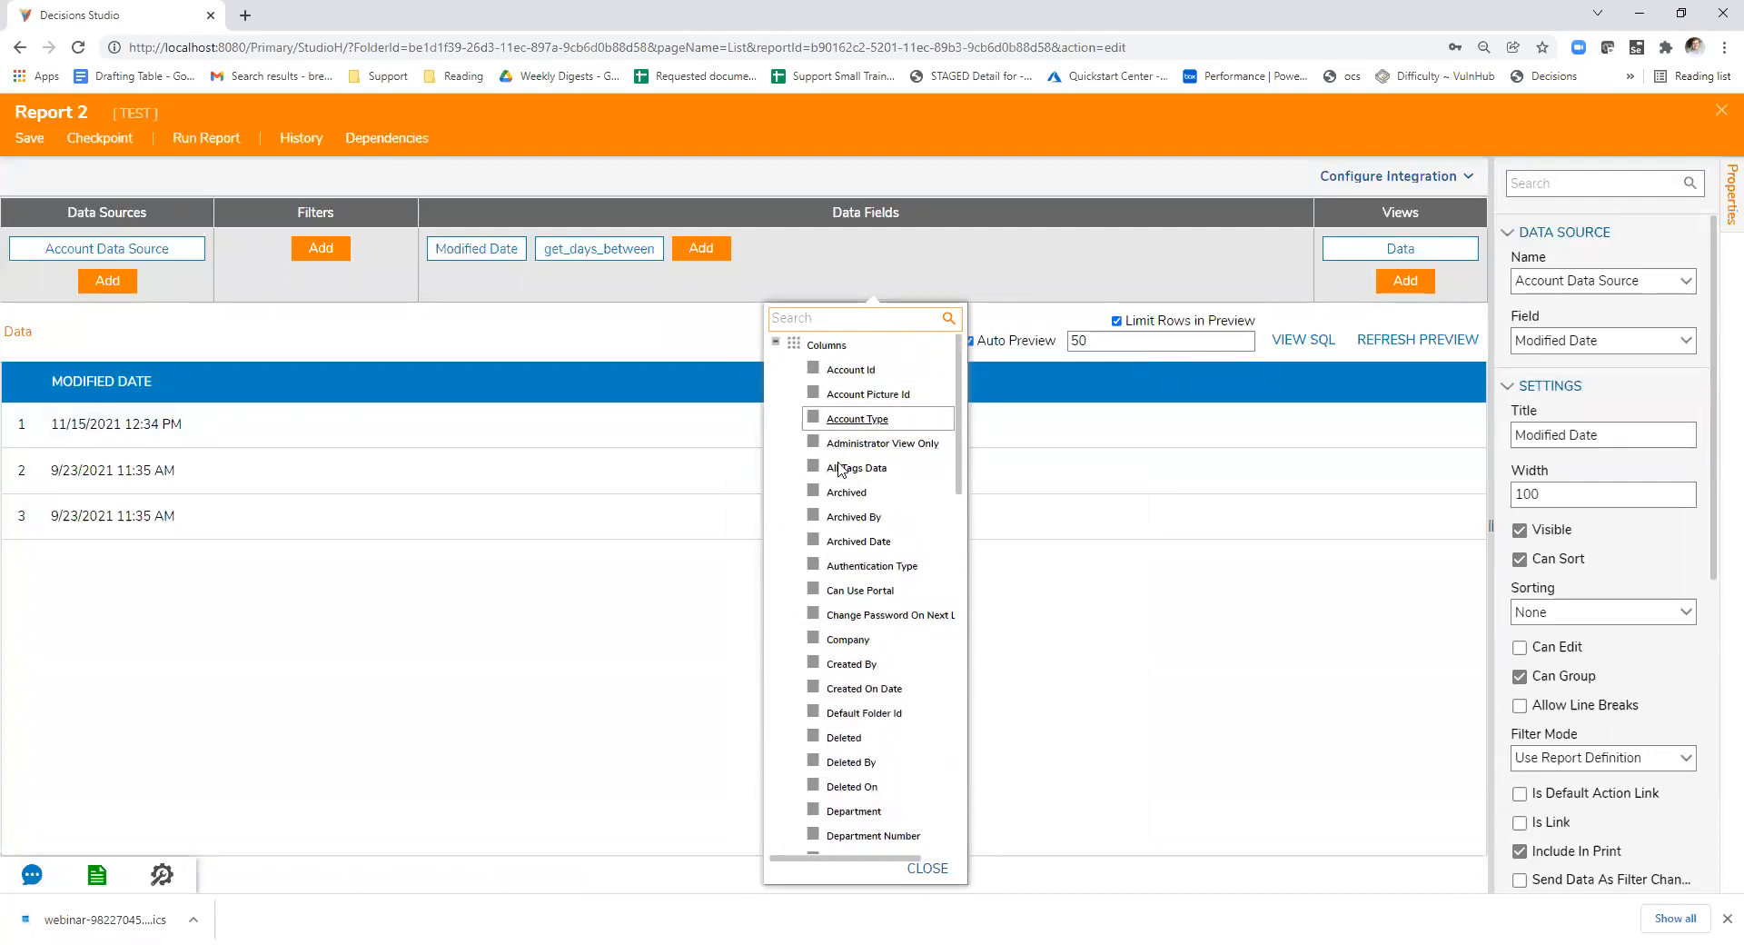
left_click(776, 343)
left_click(776, 368)
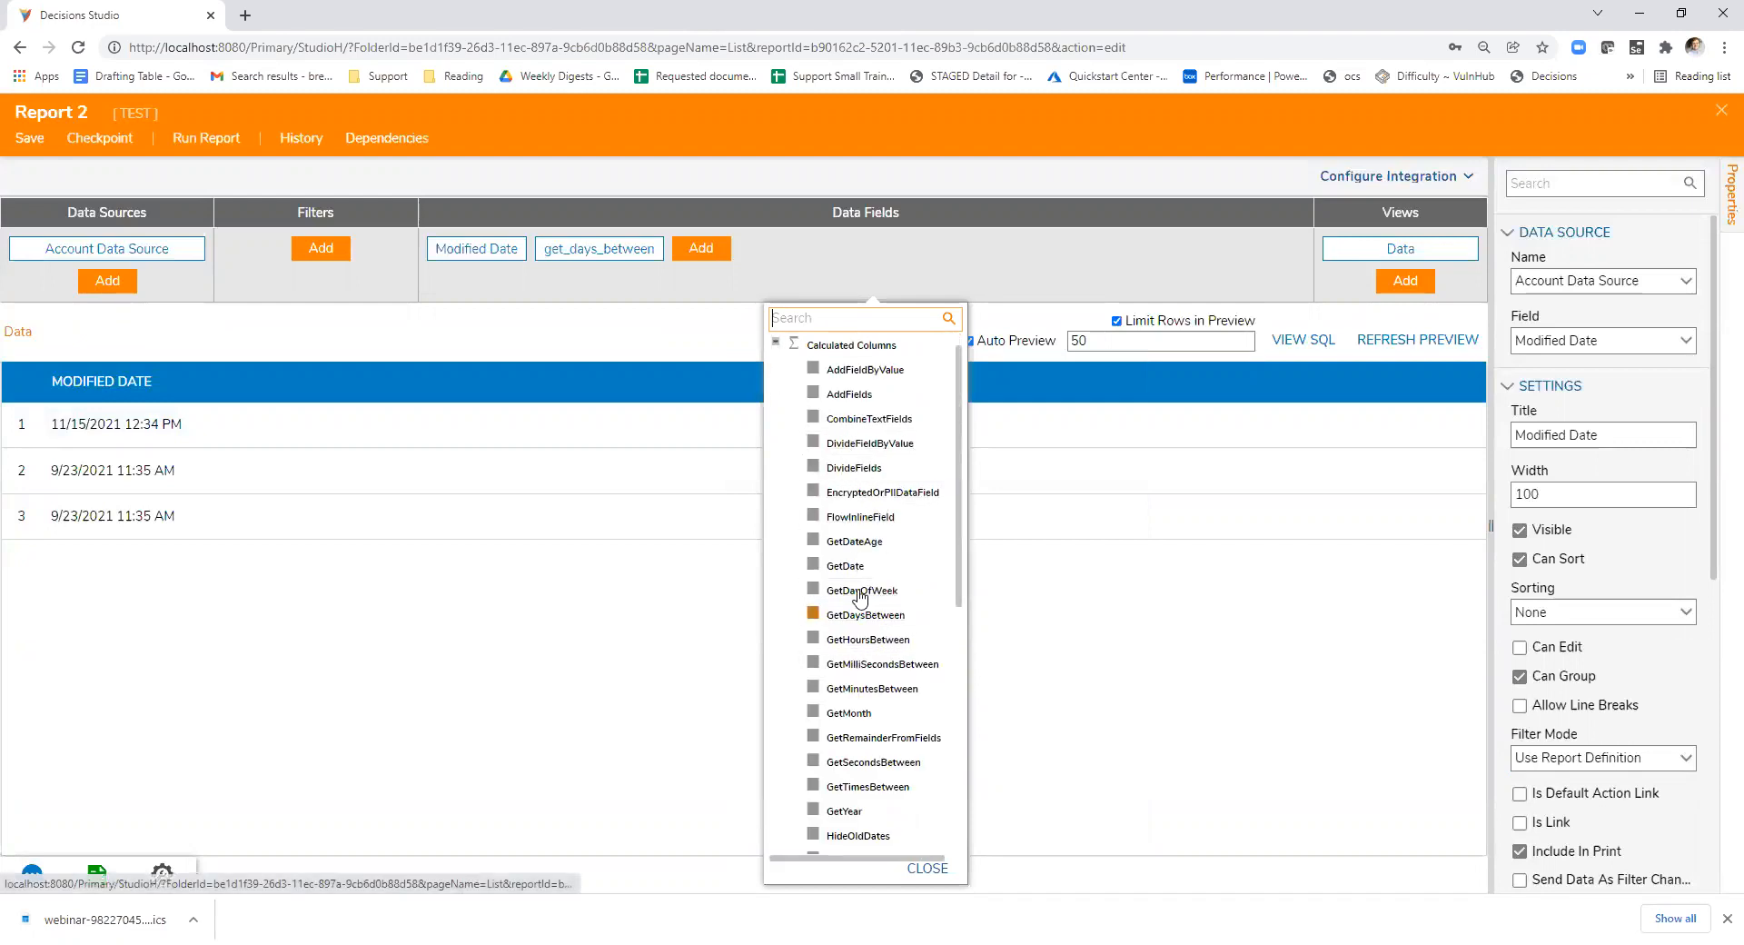
left_click(1035, 668)
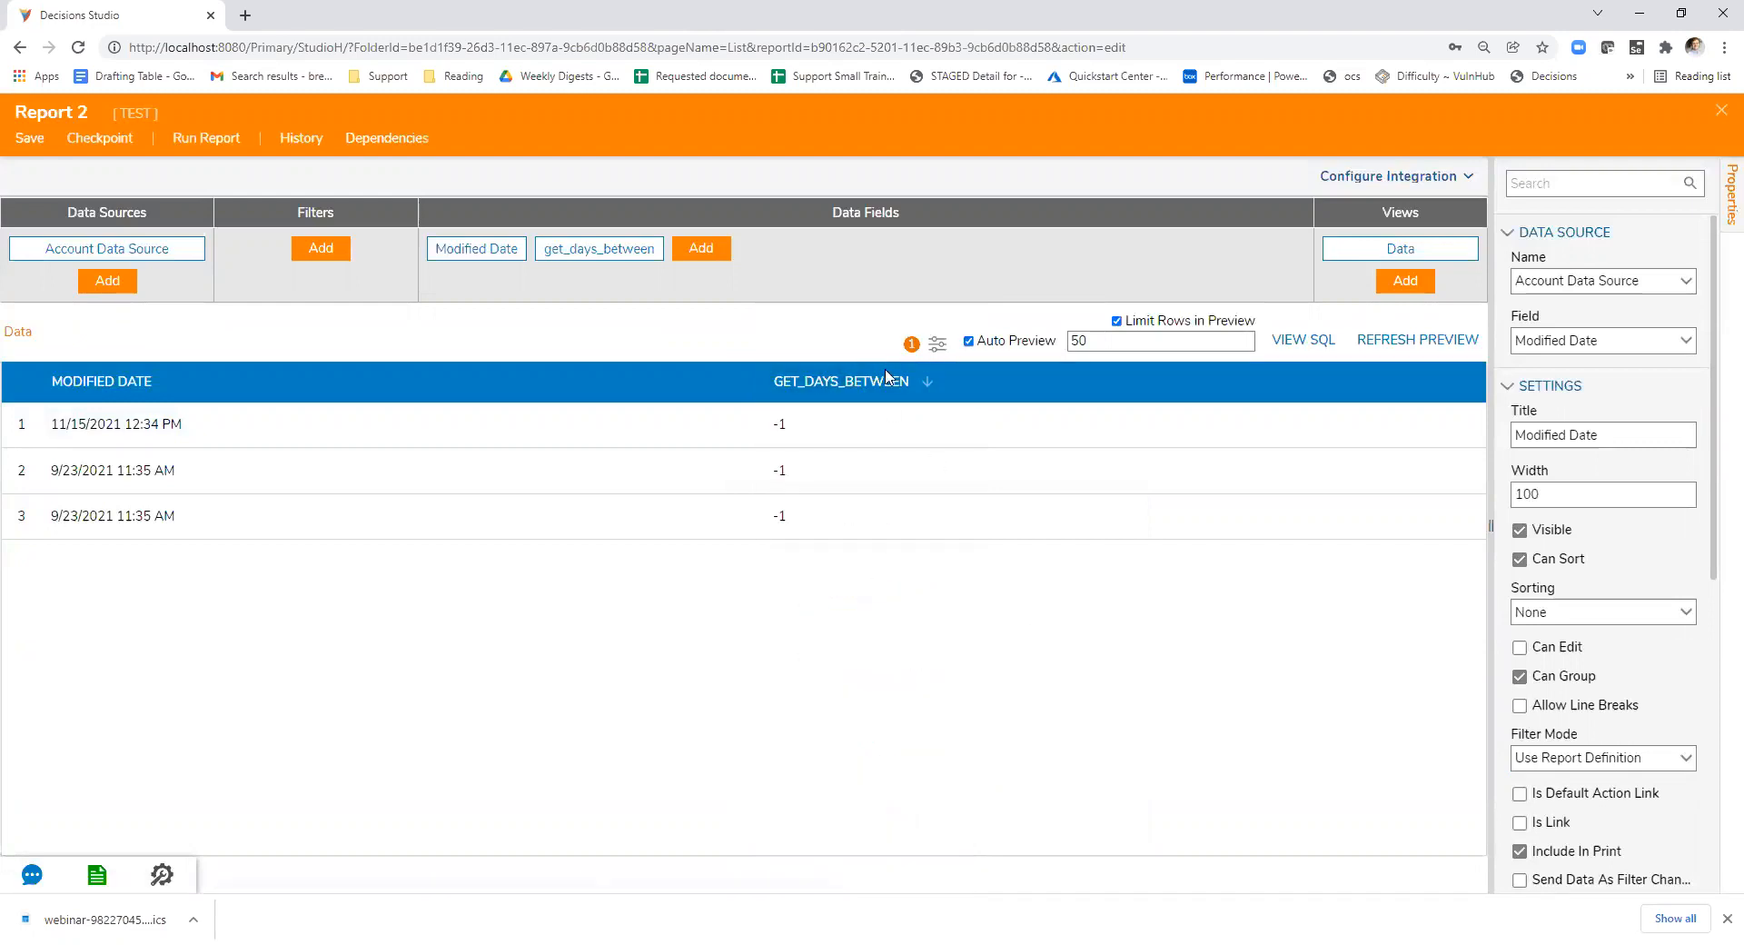
- Open the get_days_between column for editing from the preview's column settings and set its first field to Created On Date
left_click(936, 340)
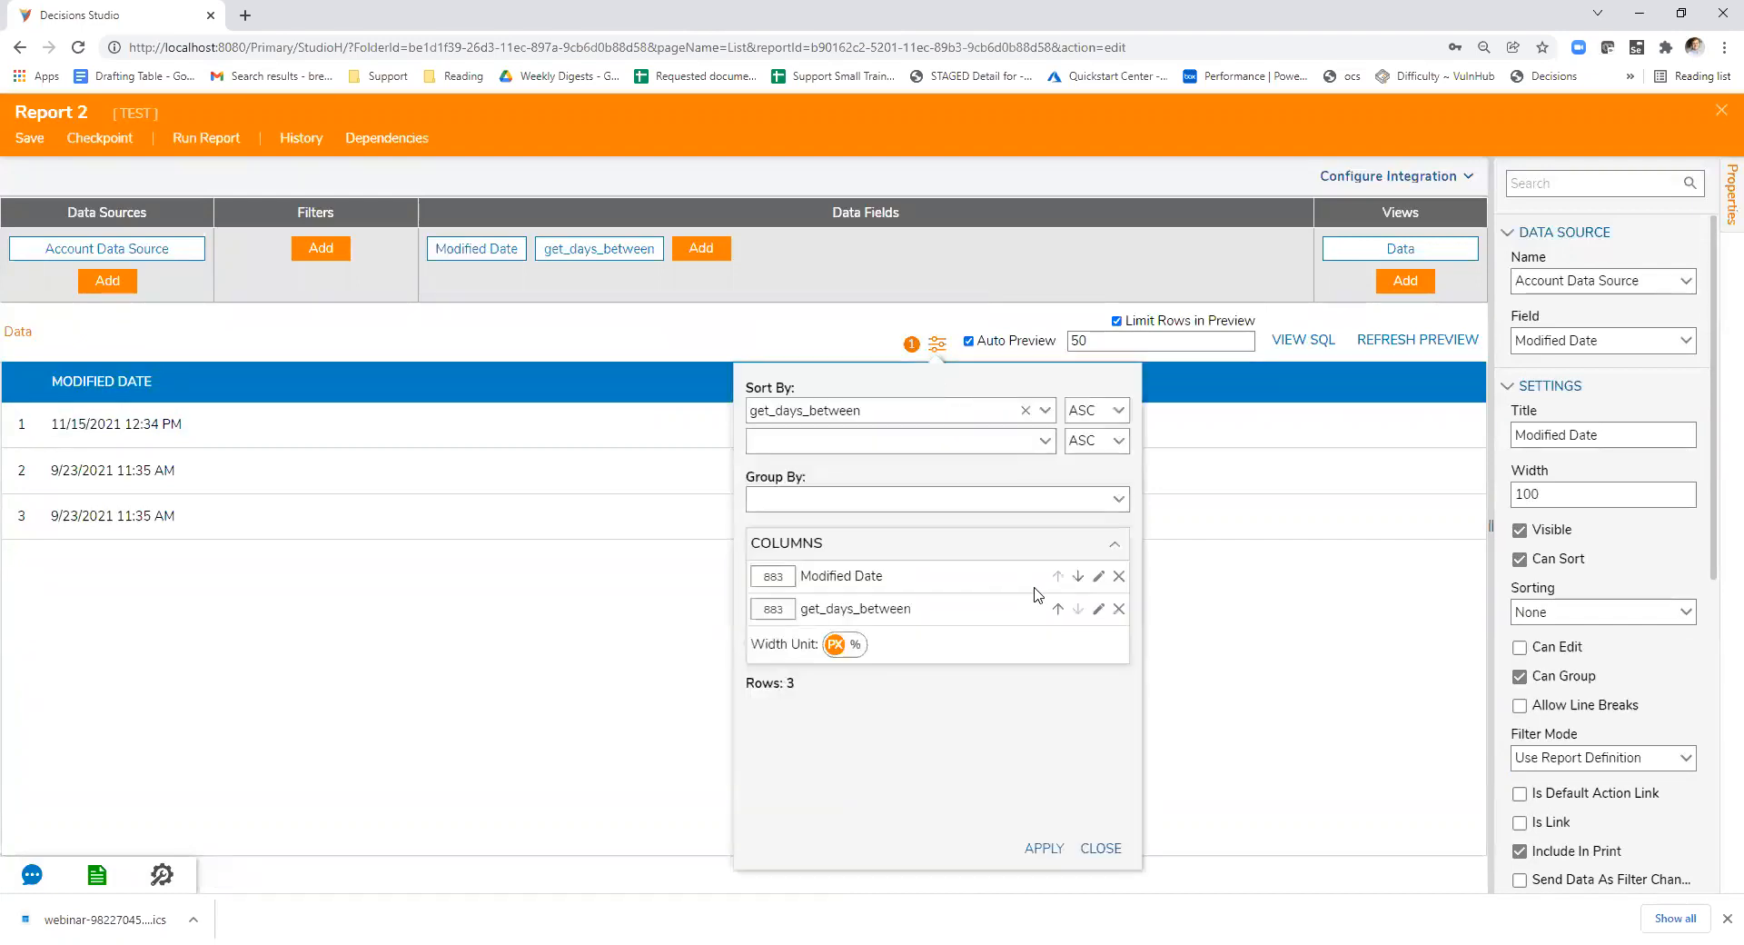
left_click(1099, 609)
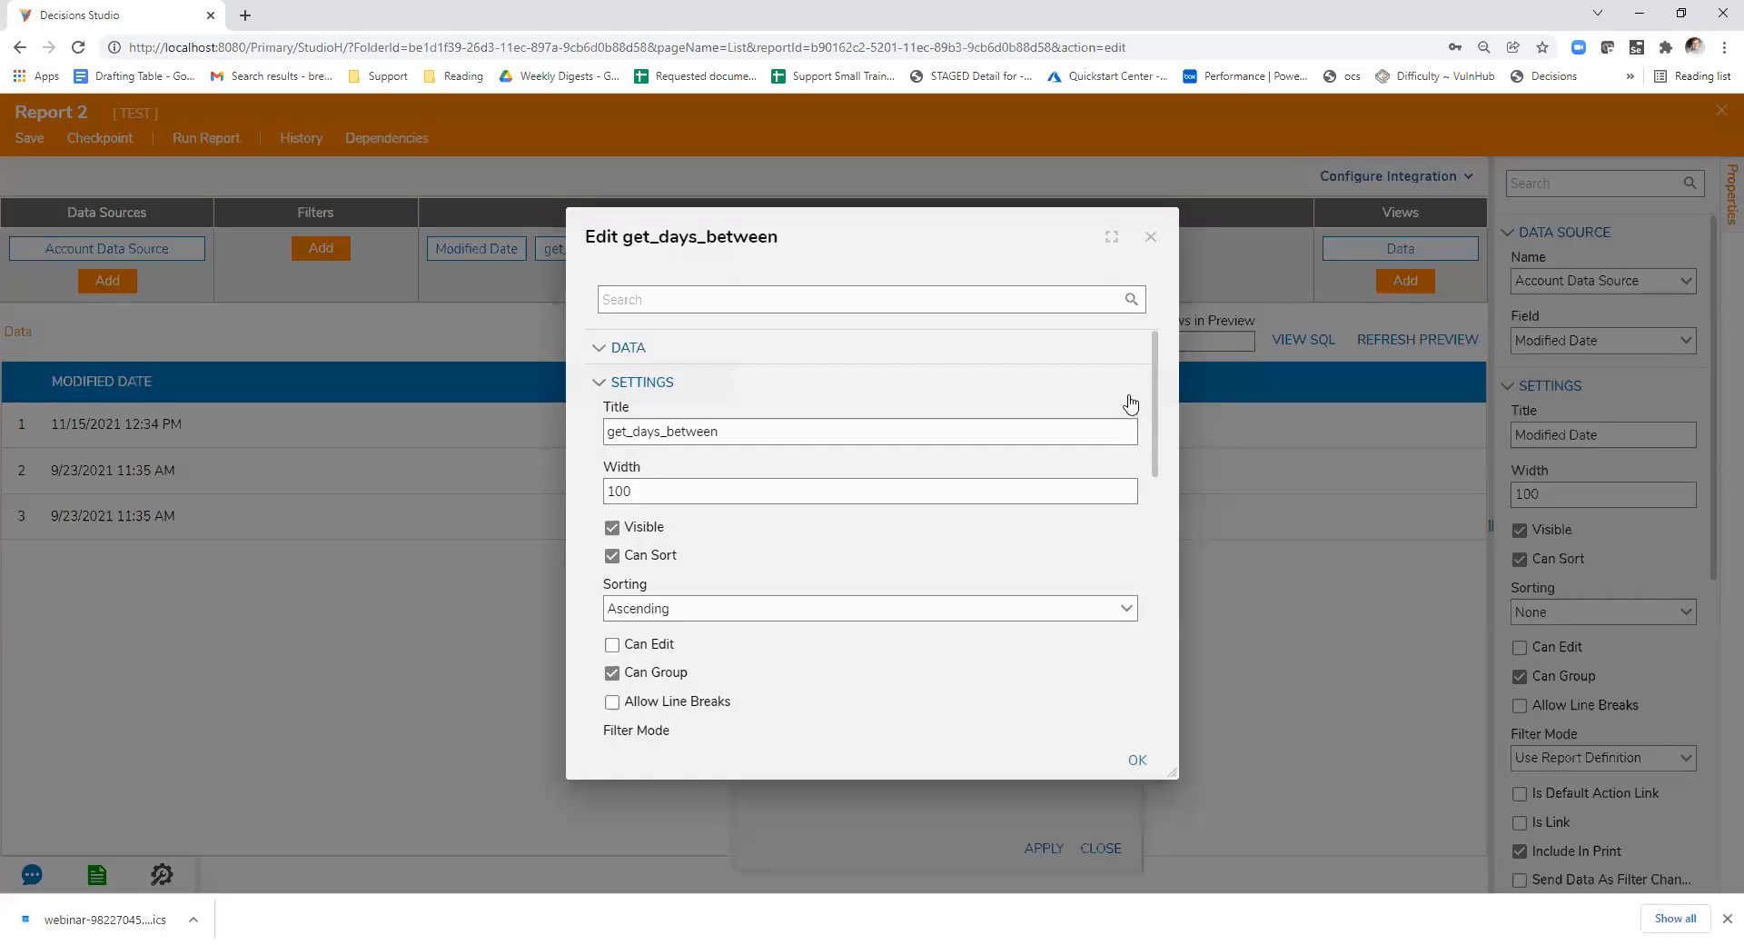
left_click(1020, 397)
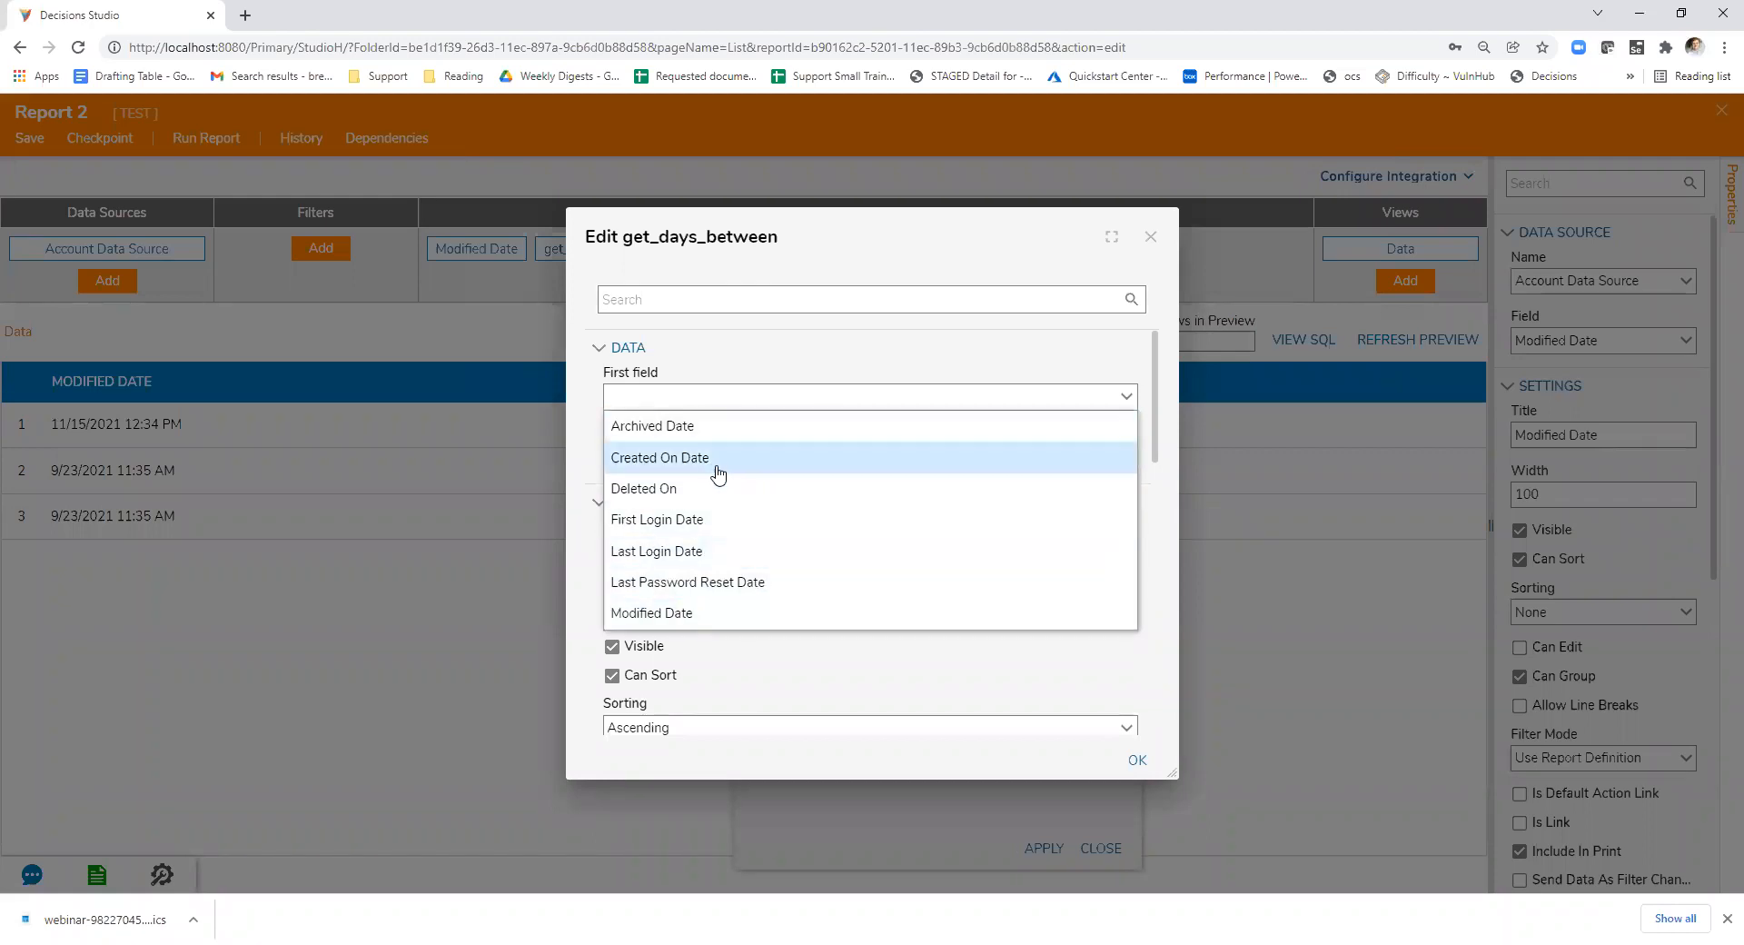
left_click(738, 354)
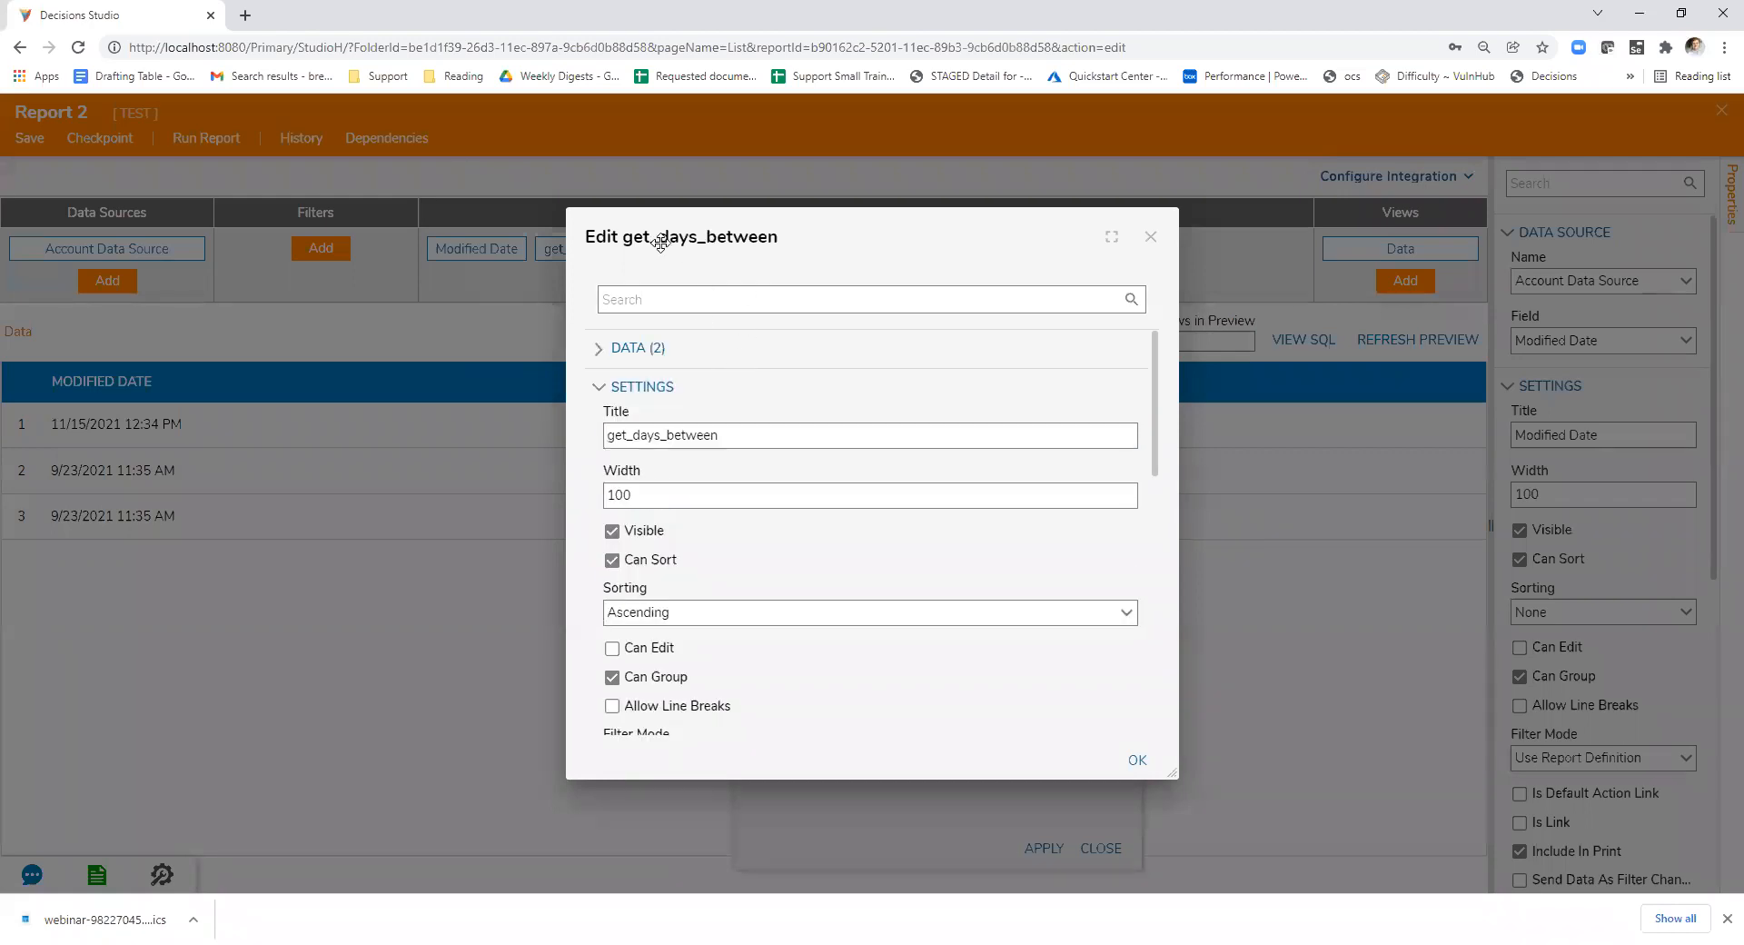
left_click(653, 350)
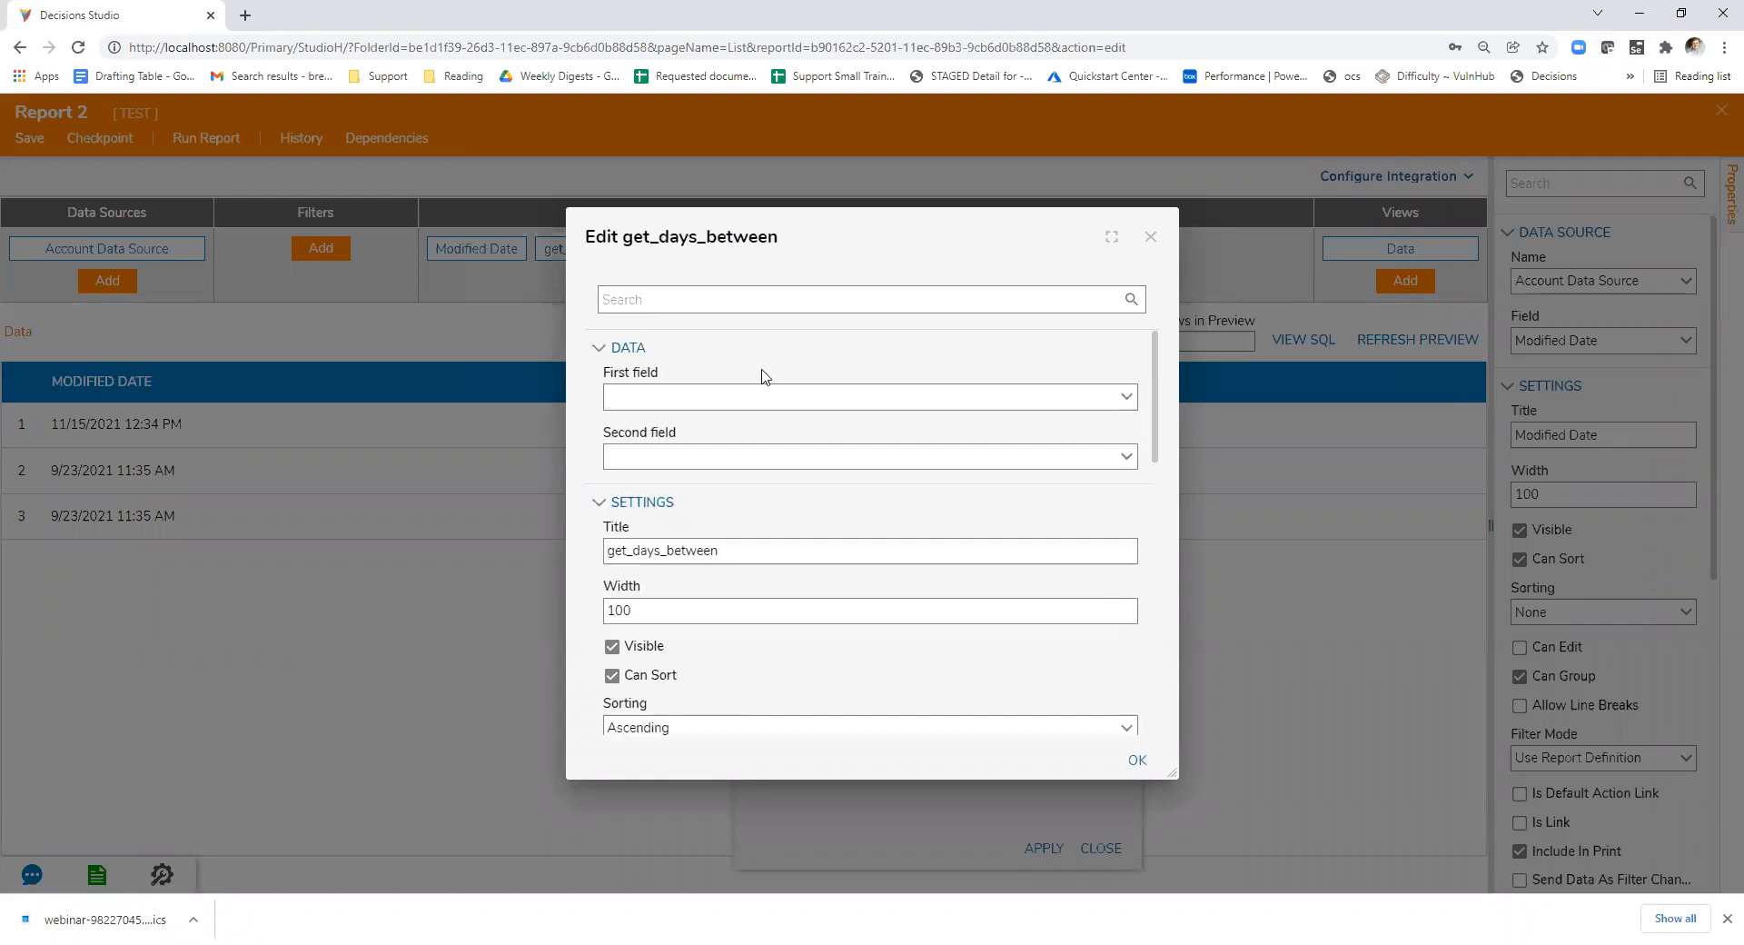
left_click(1127, 396)
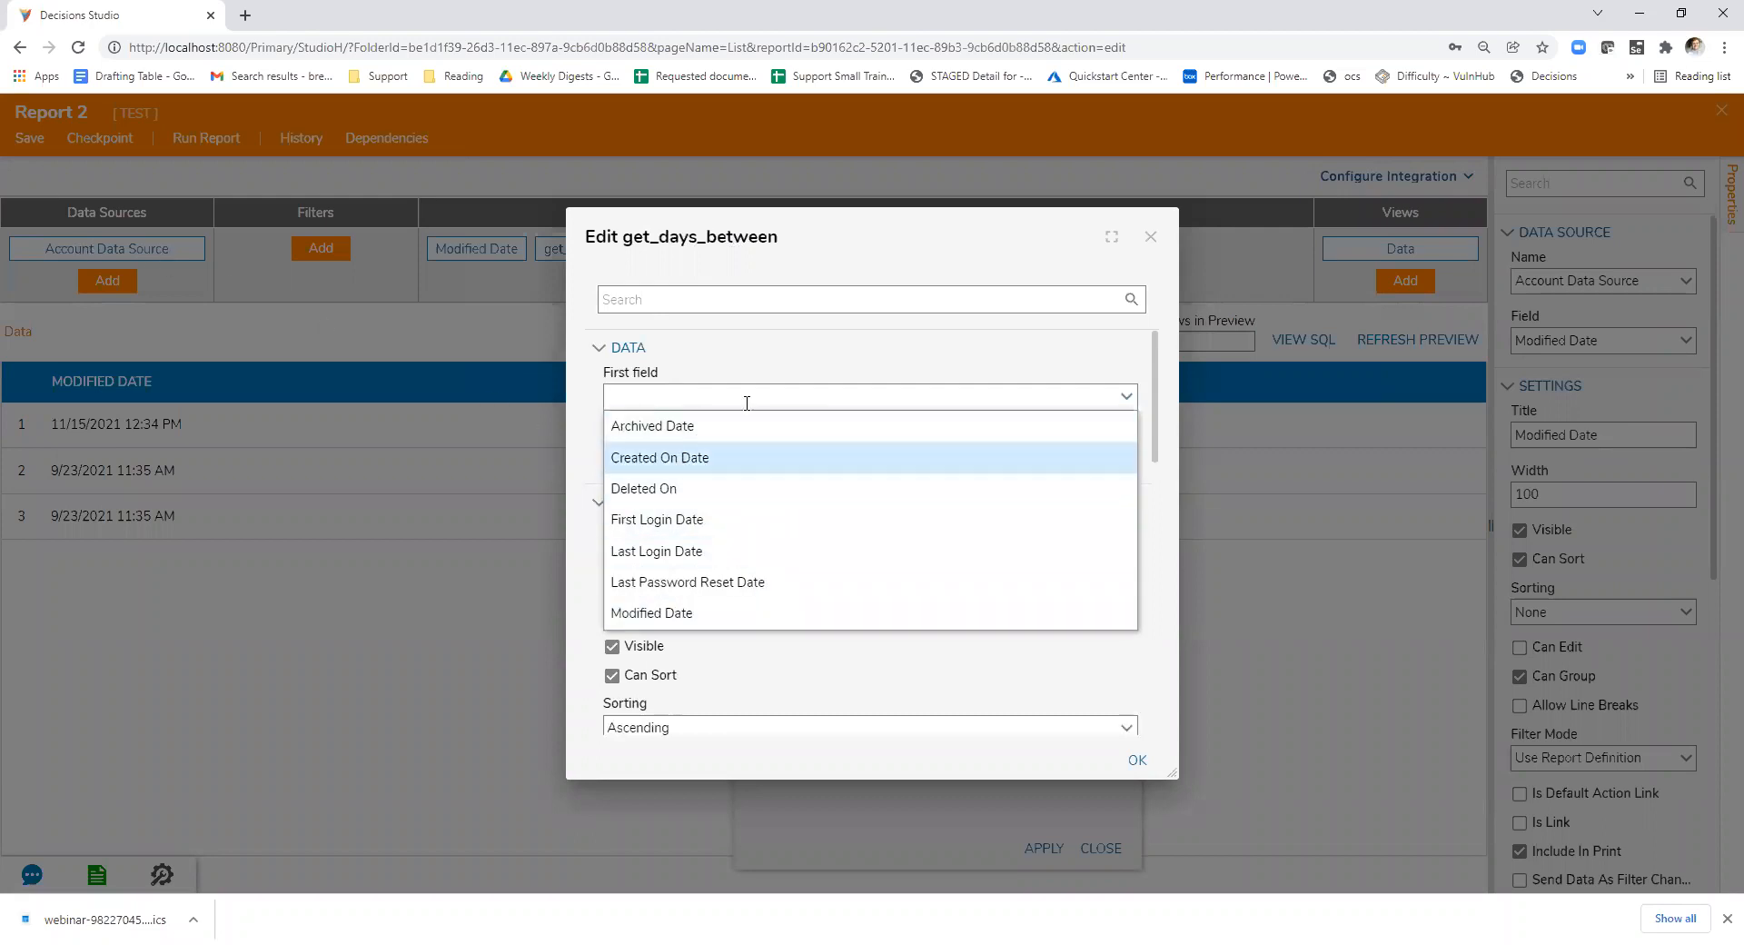
left_click(752, 358)
left_click(741, 356)
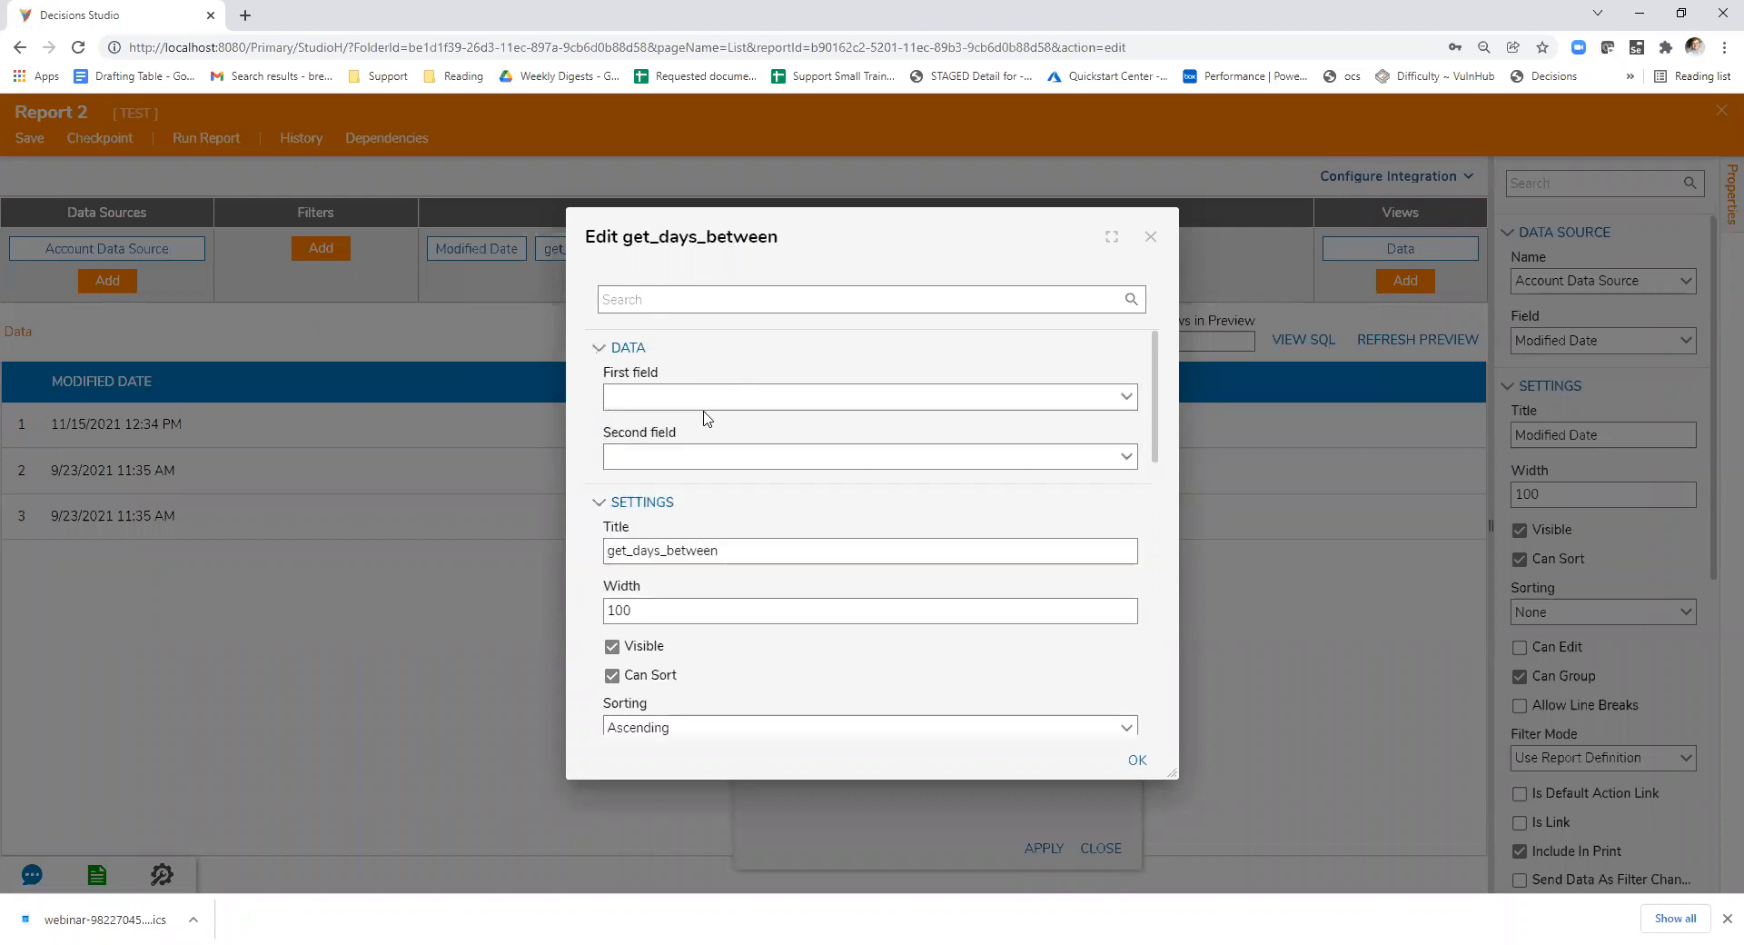
left_click(1127, 397)
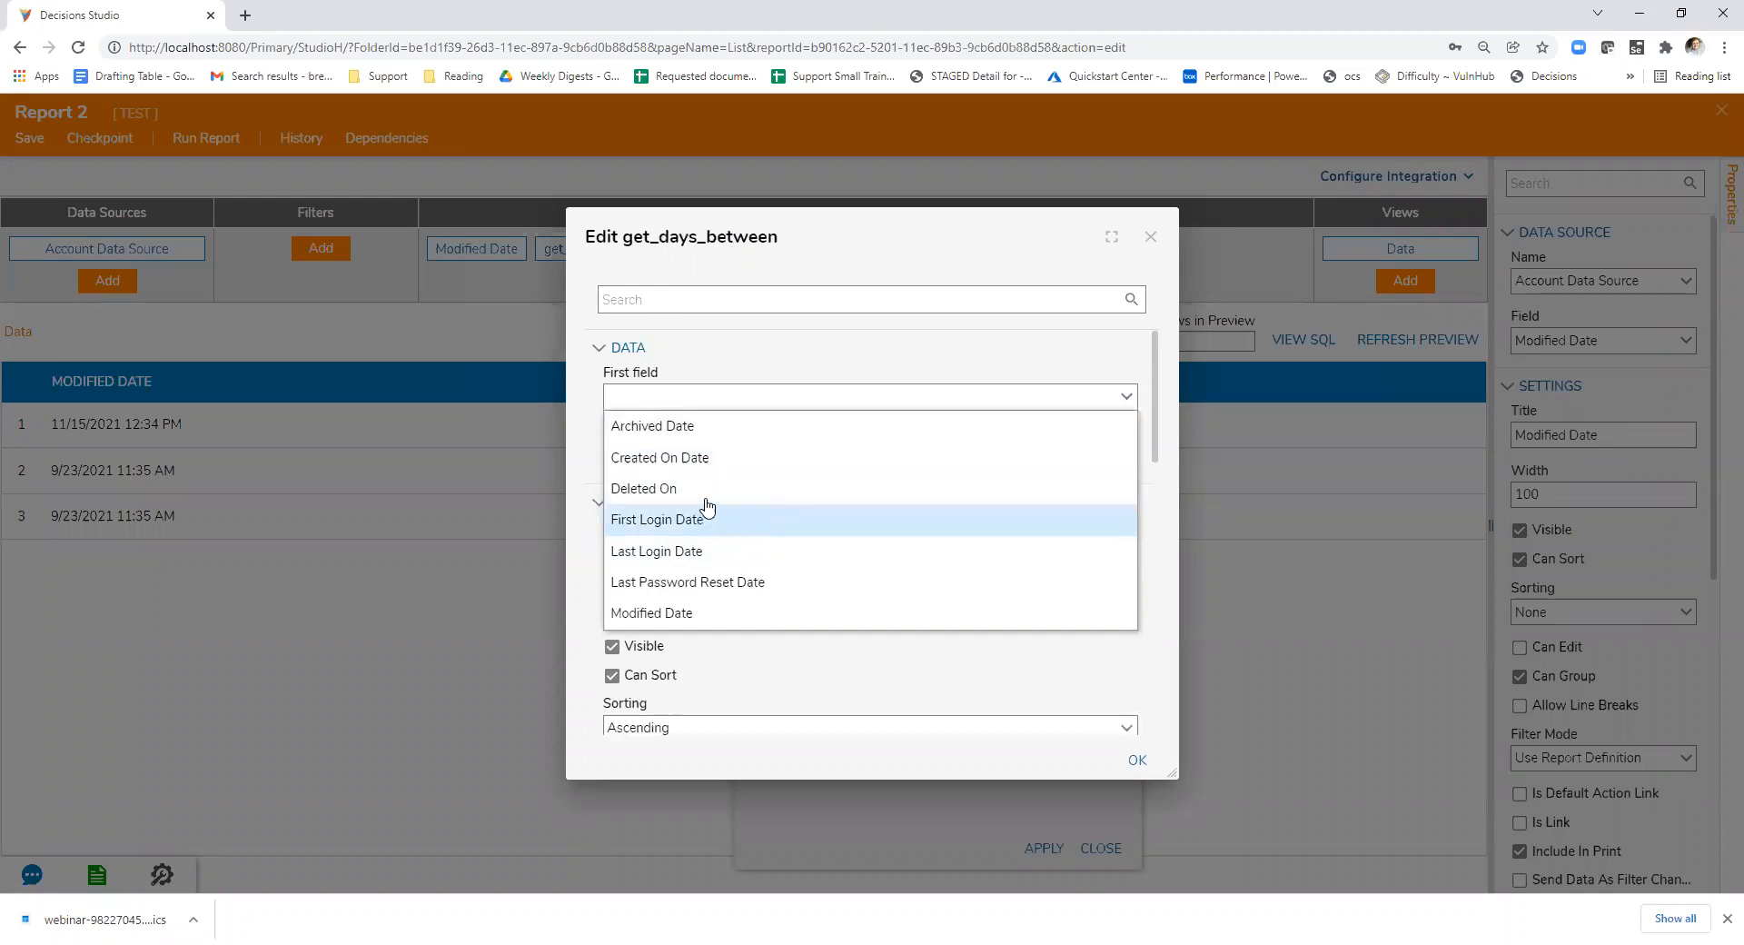
left_click(695, 457)
- Set the second field of get_days_between to Last Login Date, review its remaining settings and apply the changes to the preview
left_click(1126, 456)
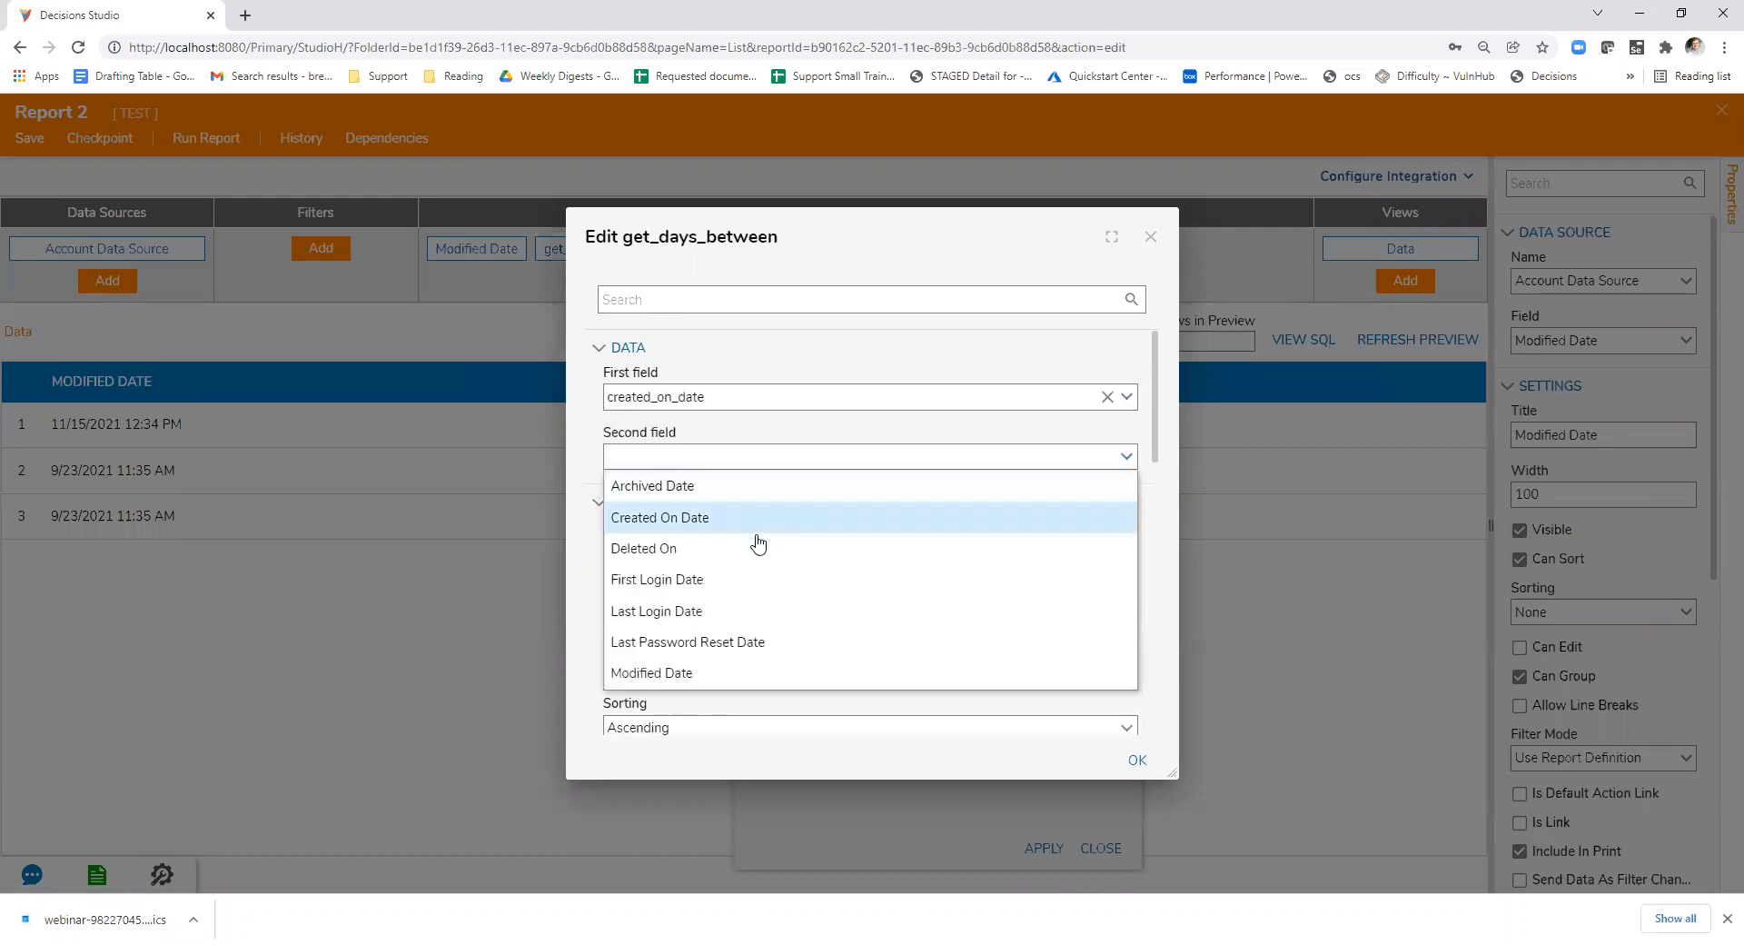
left_click(724, 618)
scroll(764, 536, "down", 1)
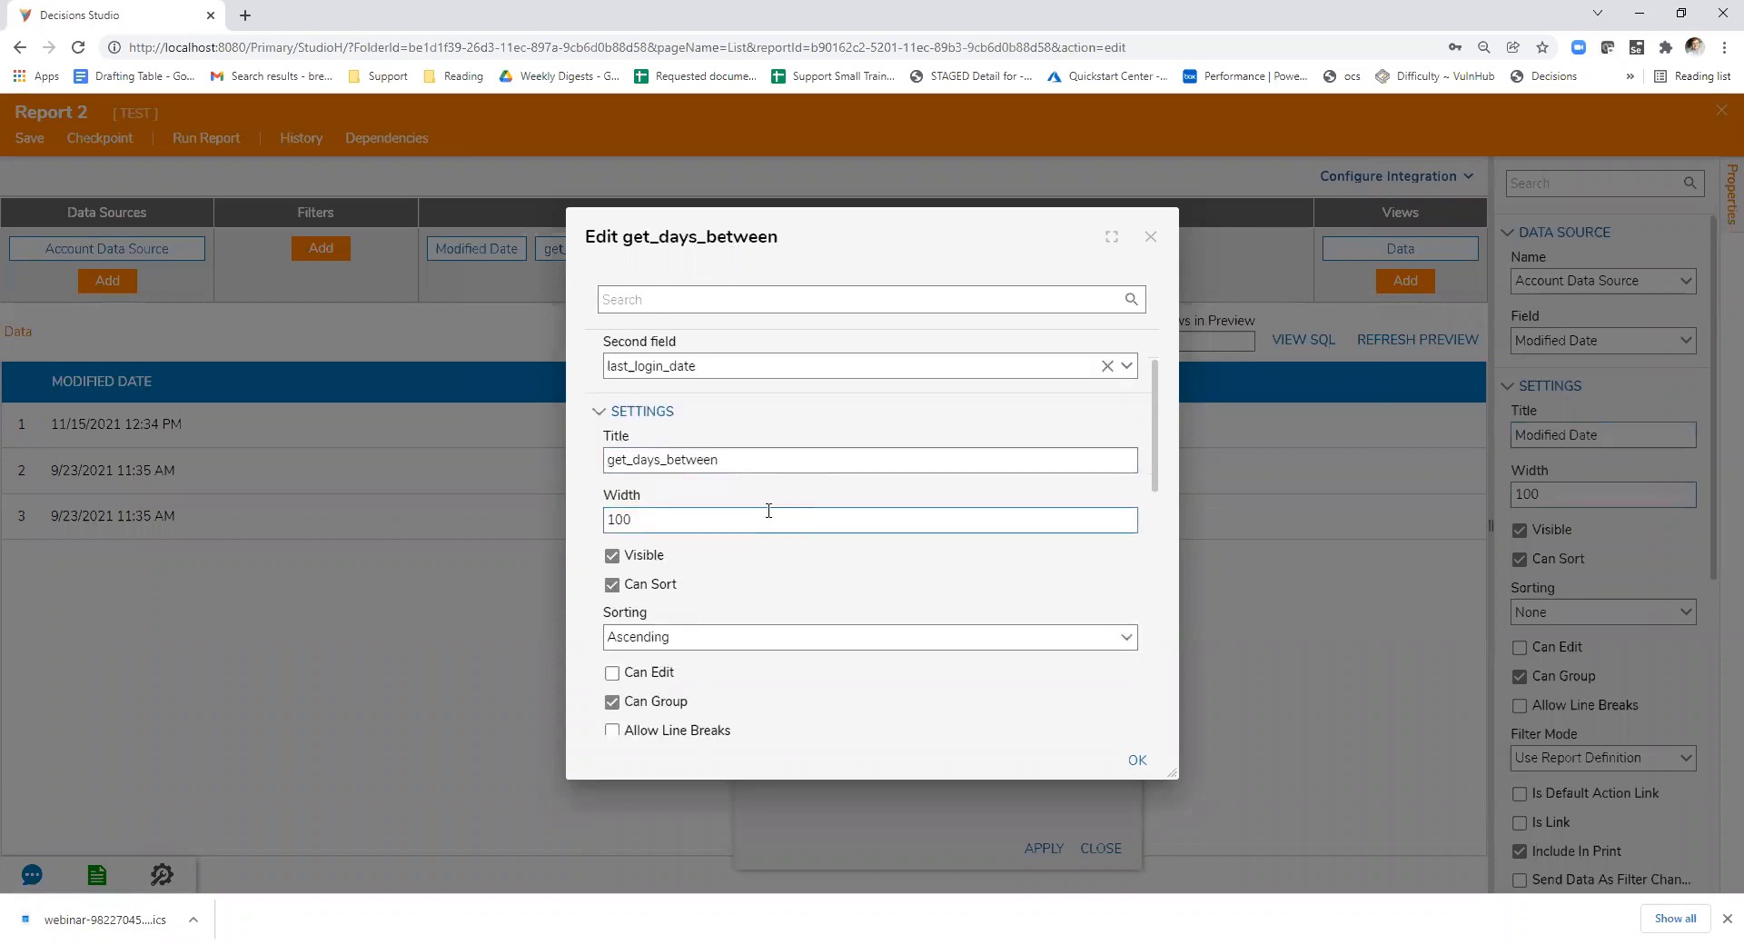
scroll(768, 510, "down", 2)
scroll(911, 603, "down", 3)
scroll(912, 607, "down", 3)
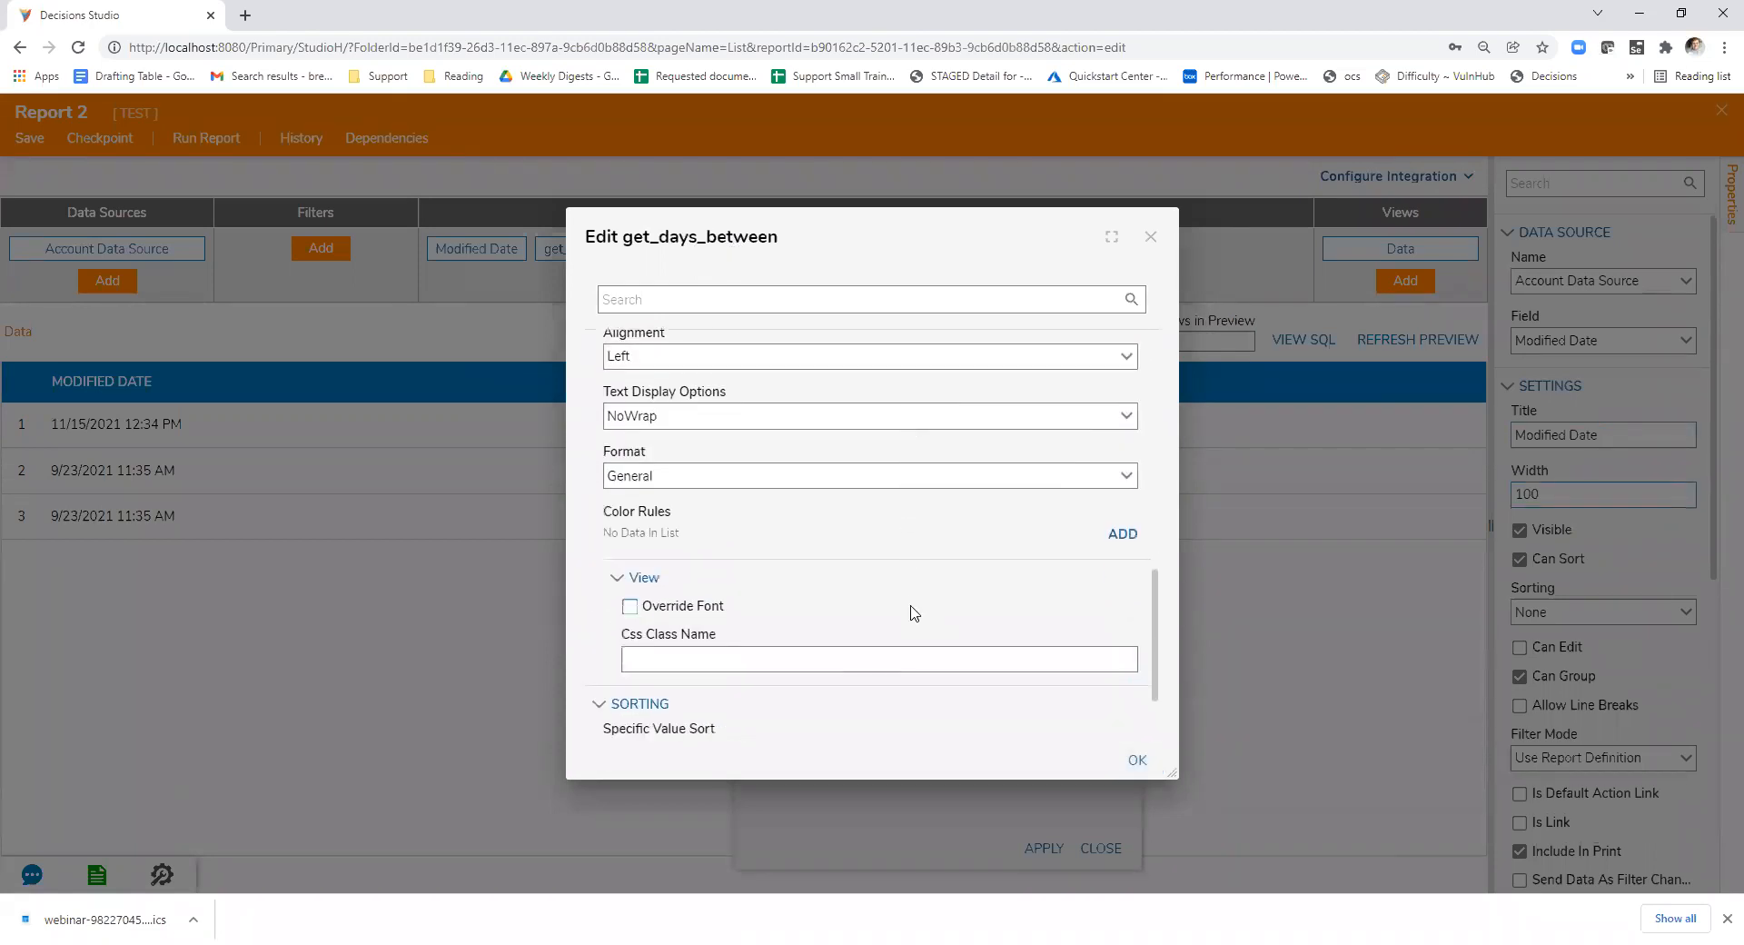
left_click(1137, 761)
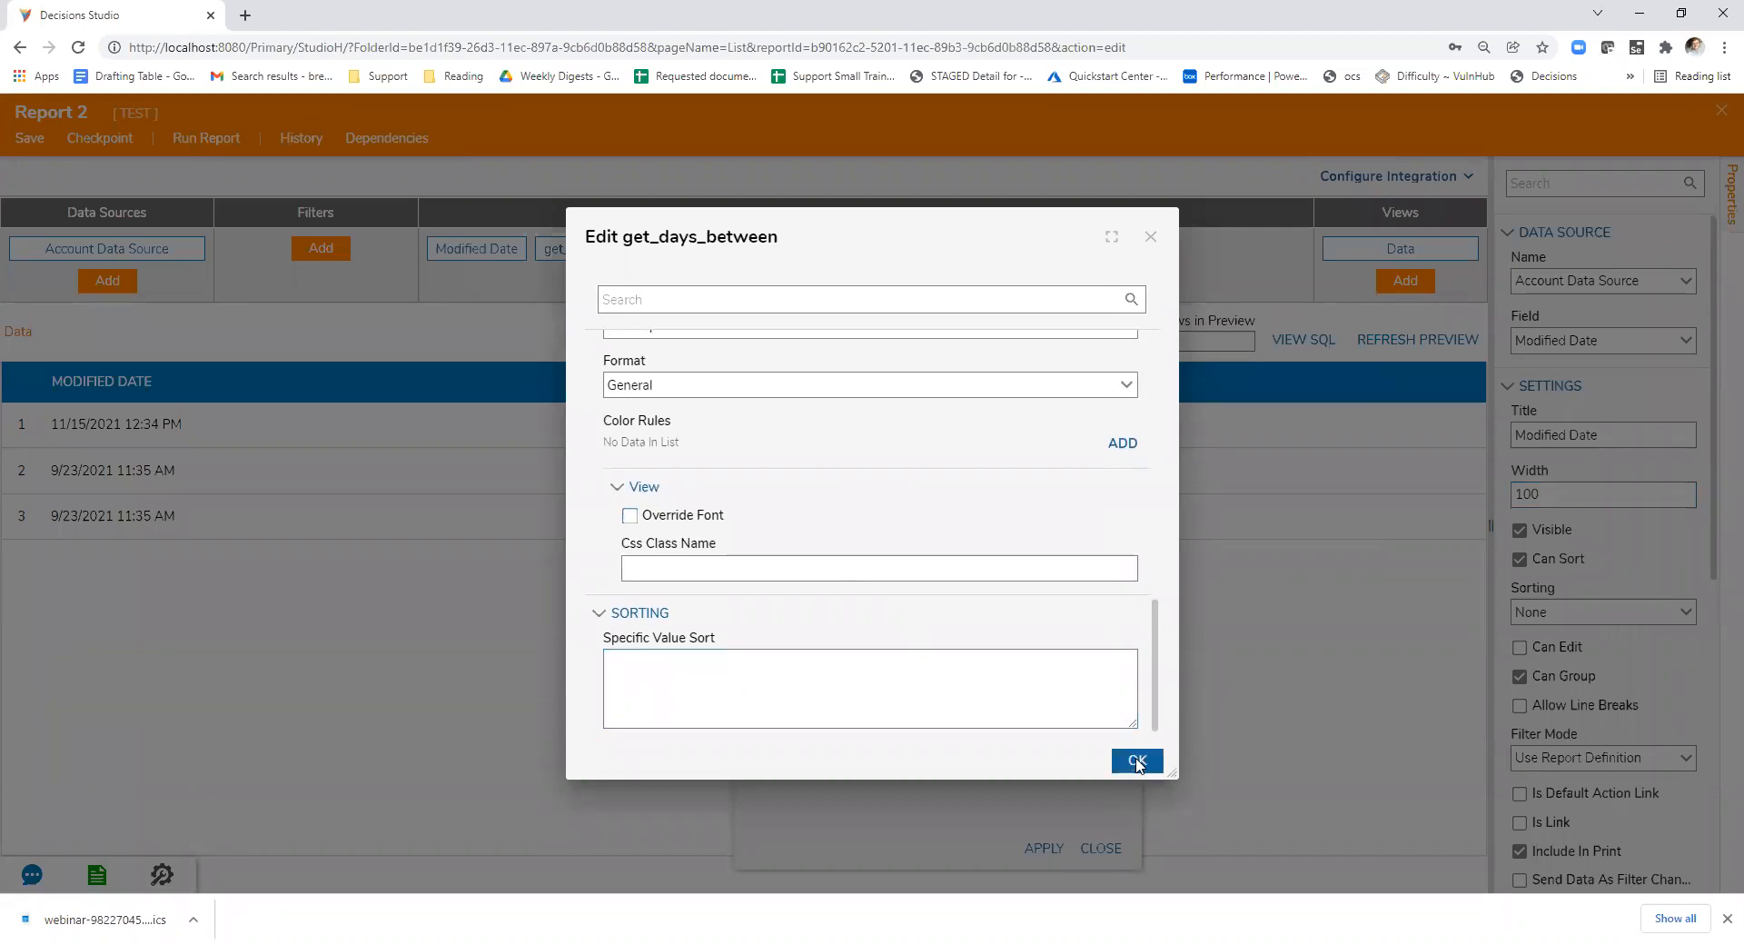
left_click(1046, 848)
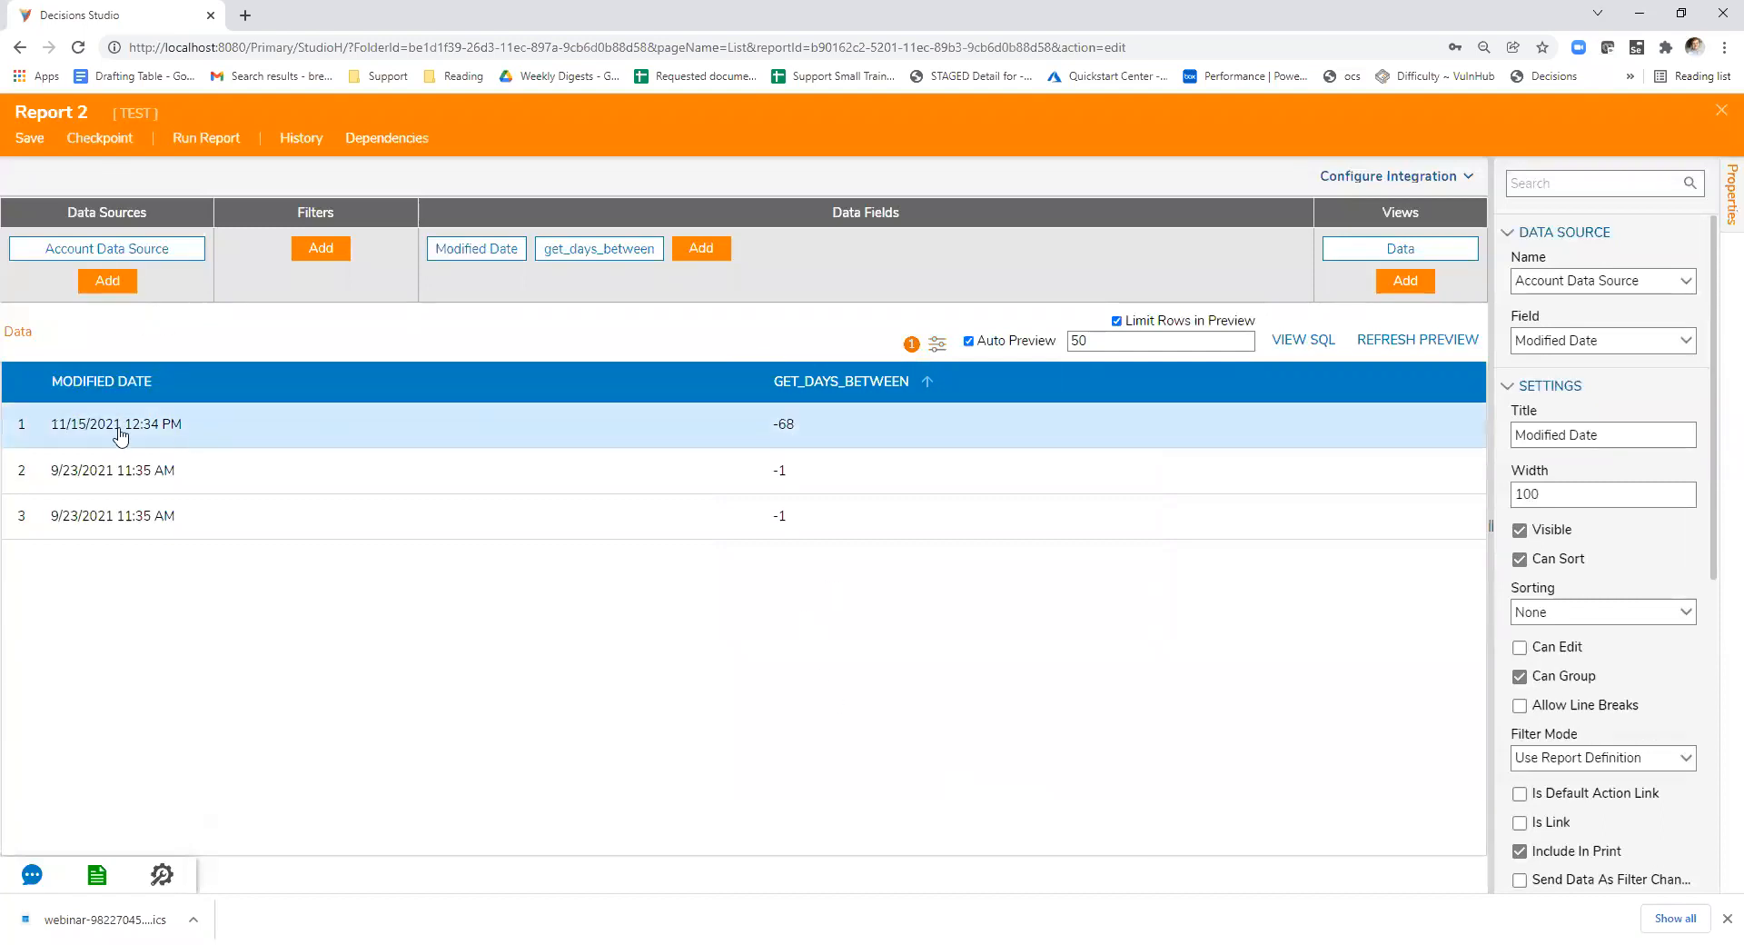
- Examine the days-between value of the row modified on 11/15/2021 in the report preview
left_click(96, 392)
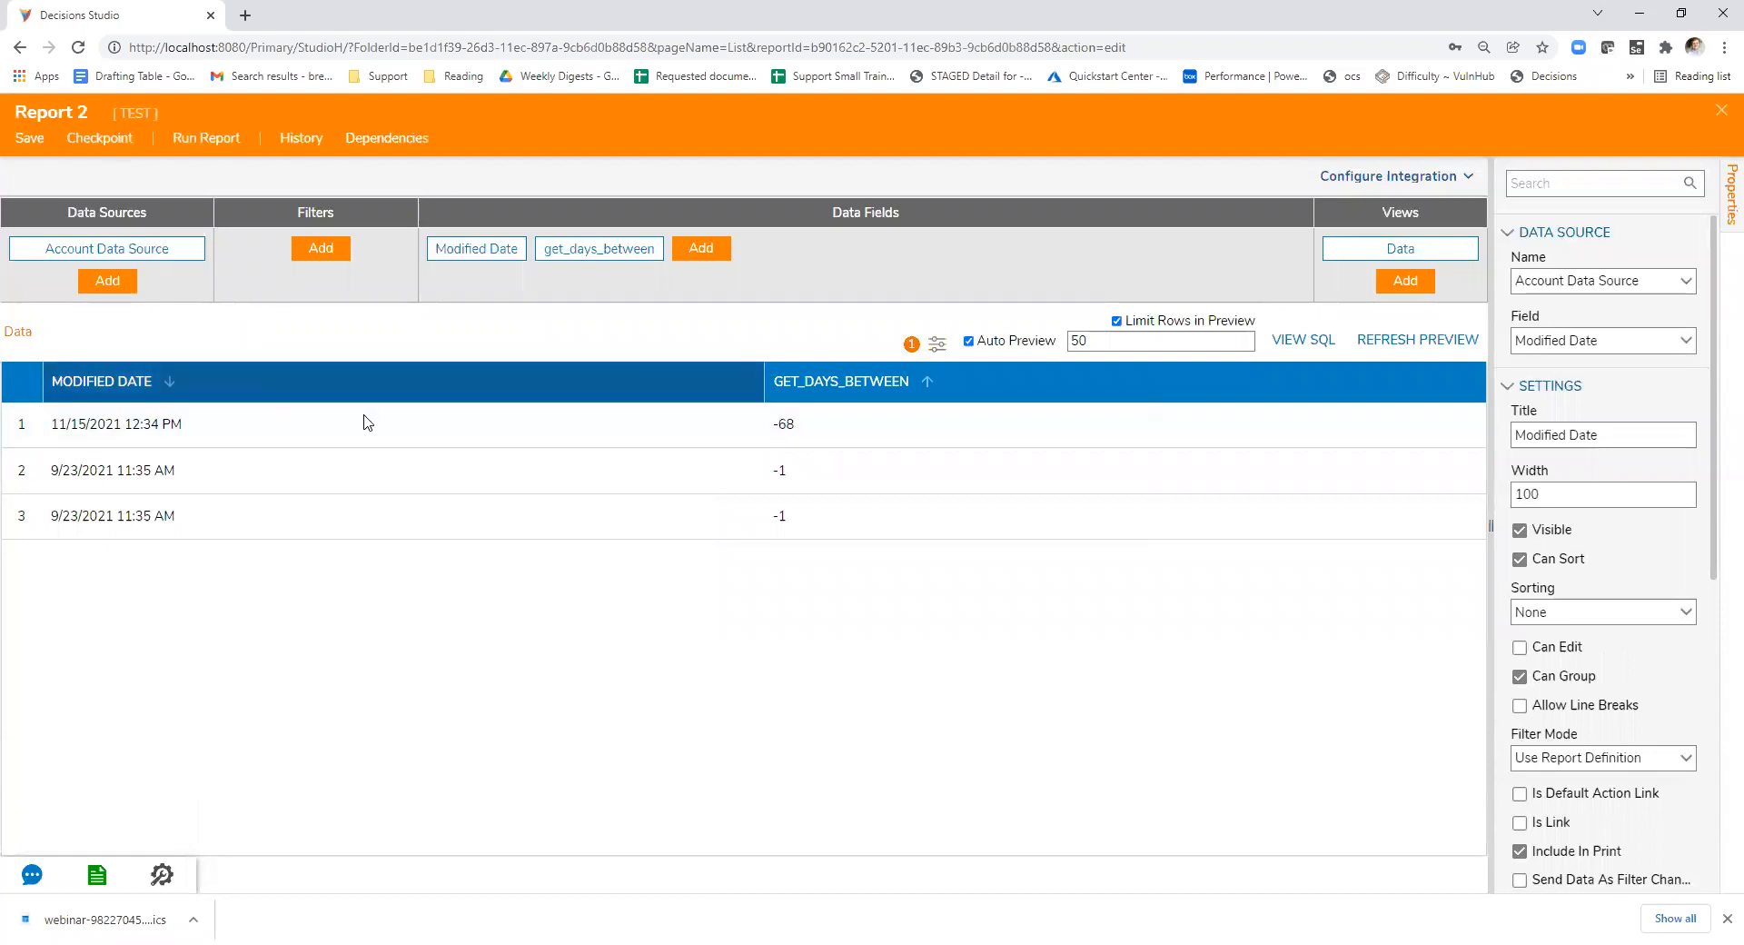
left_click_drag(803, 434, 774, 431)
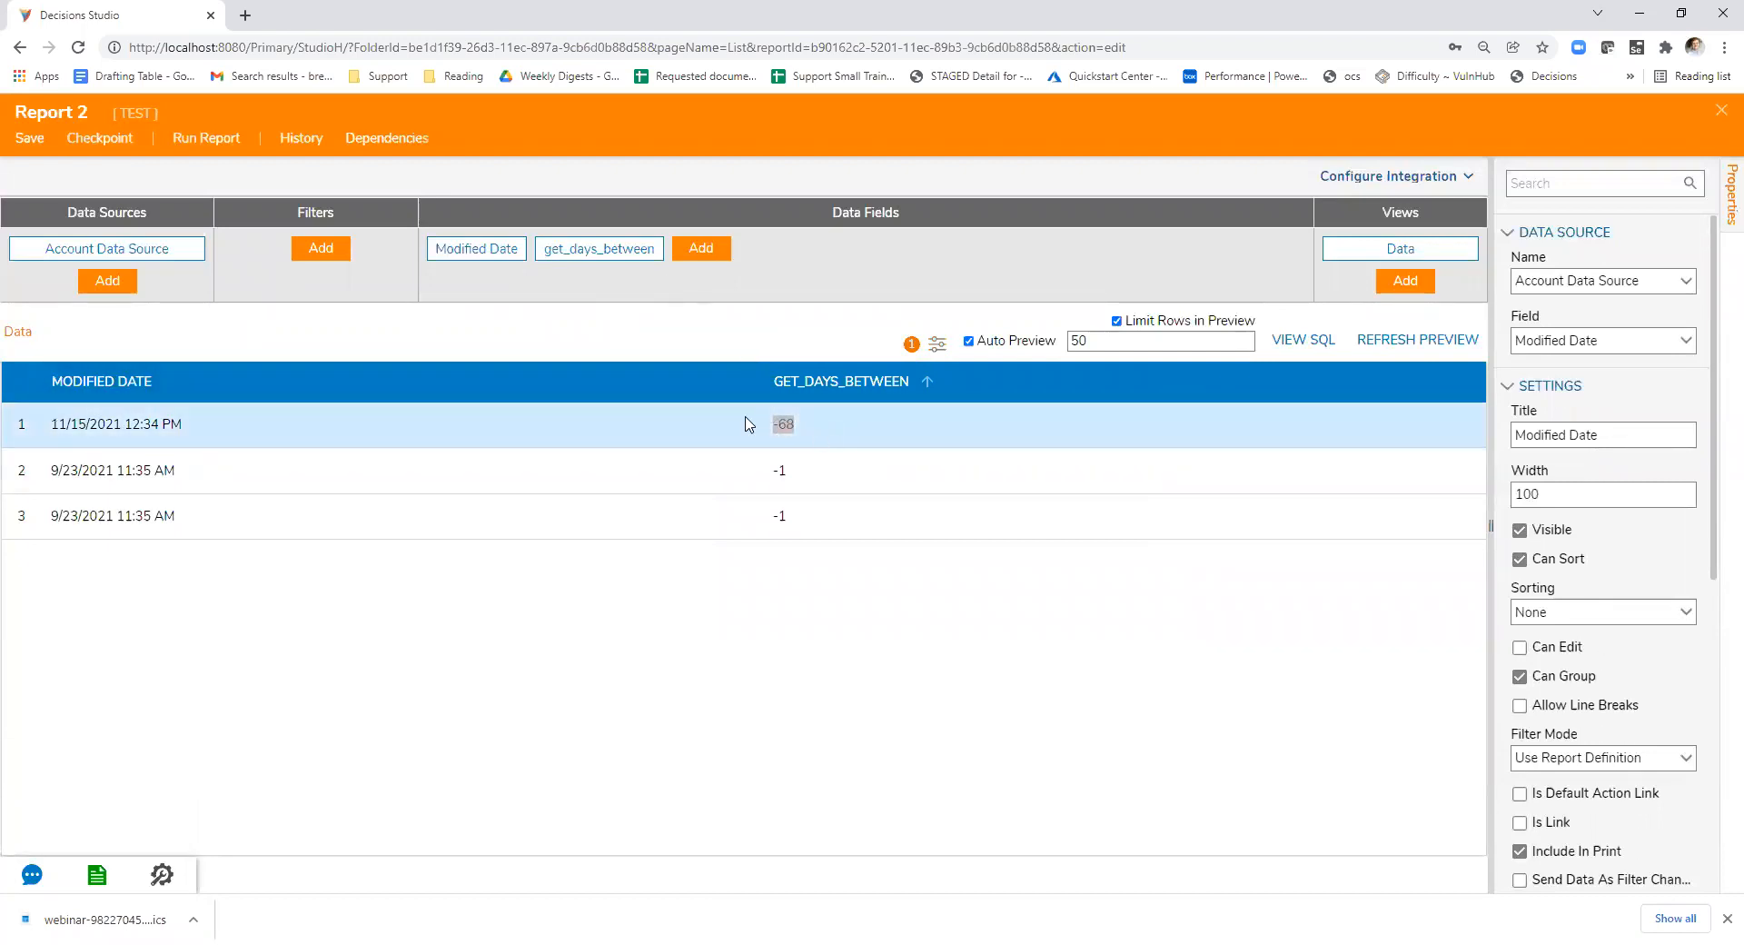
left_click(787, 429)
double_click(785, 423)
left_click(789, 429)
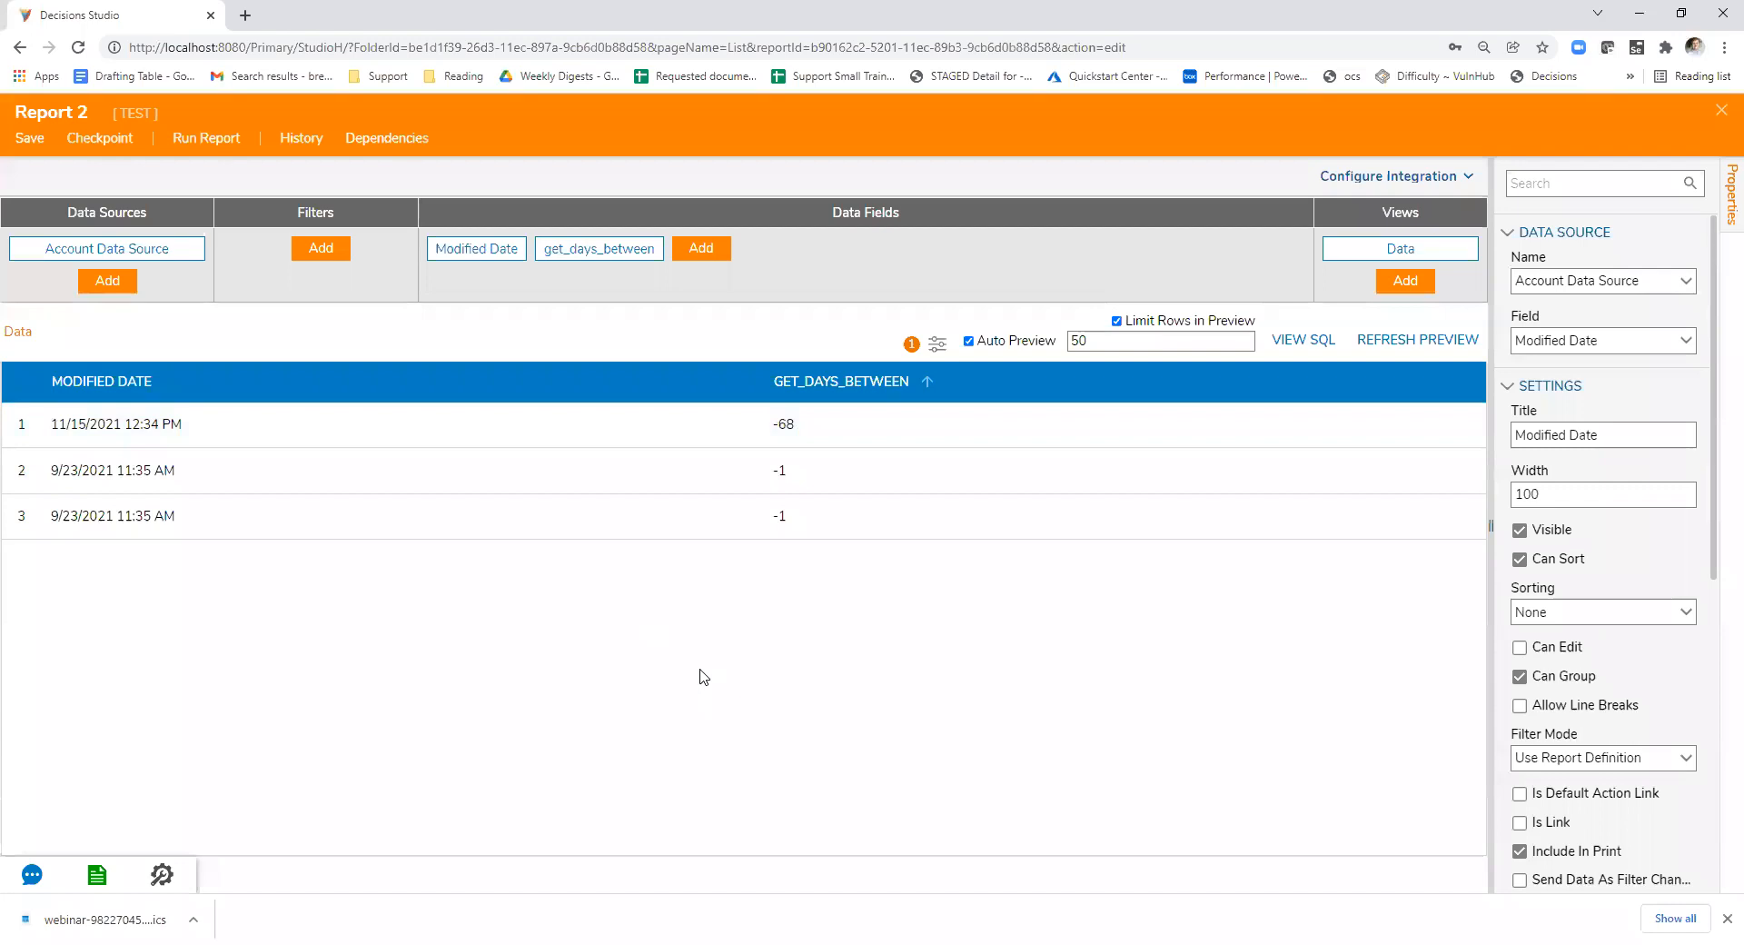
left_click_drag(767, 423, 794, 424)
left_click(792, 424)
left_click_drag(793, 425, 774, 425)
left_click(792, 425)
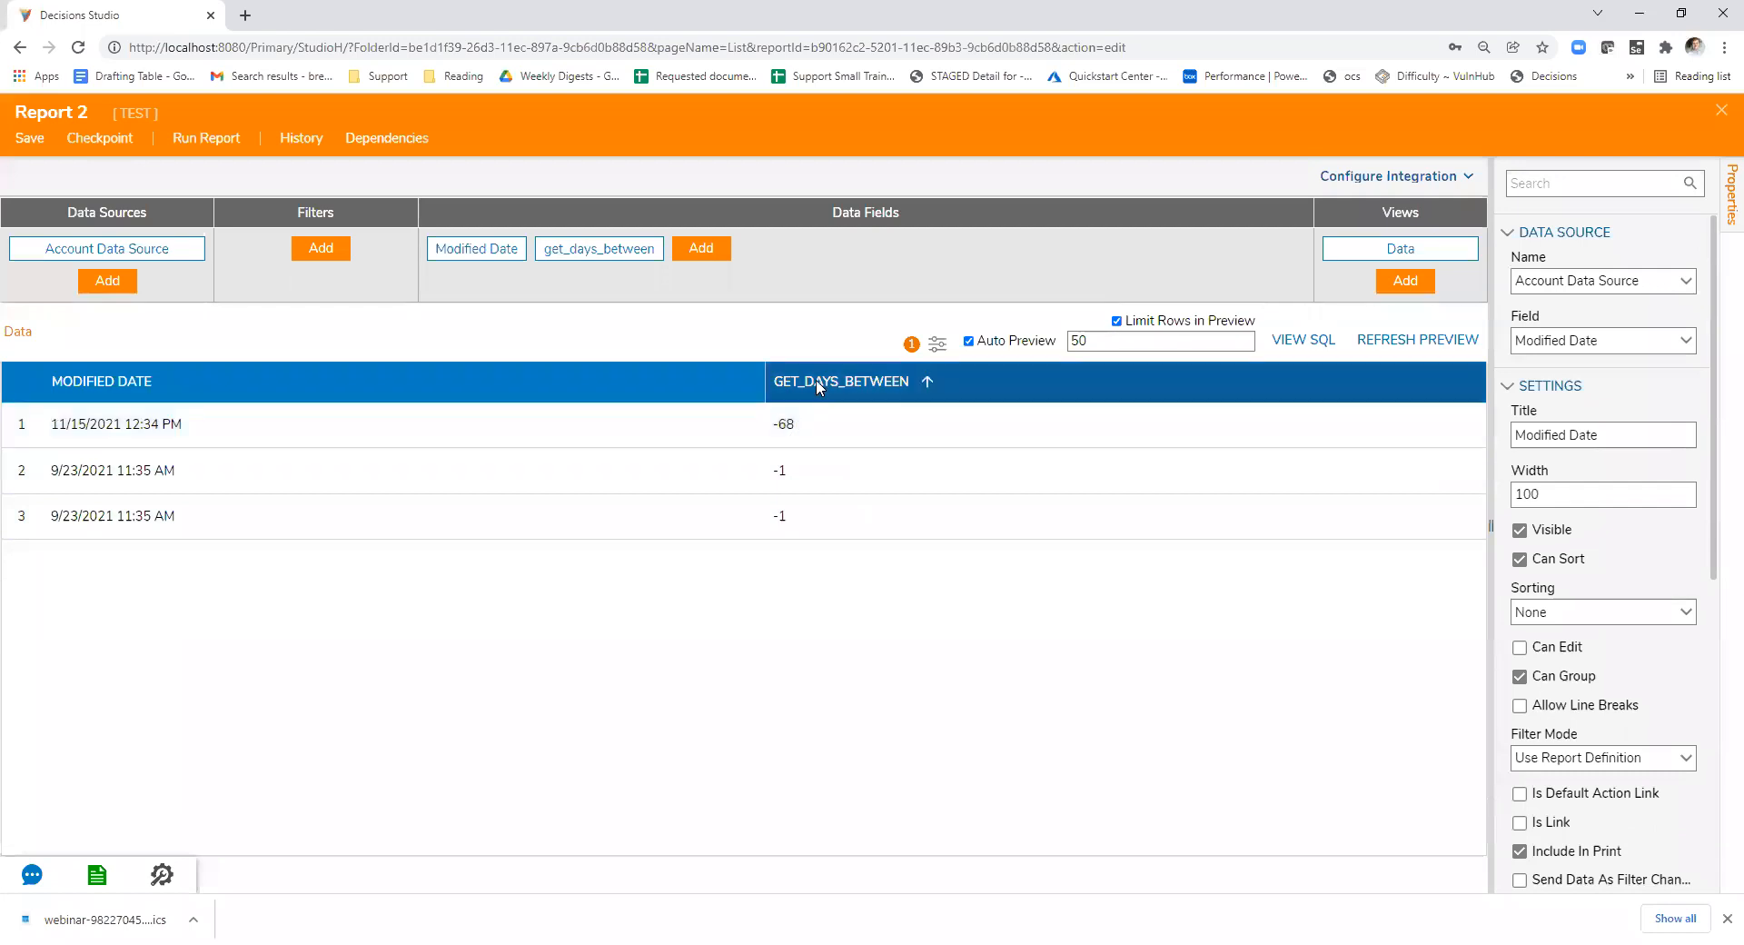
- Reverse the preview's sorting on get_days_between to descending order
left_click(927, 385)
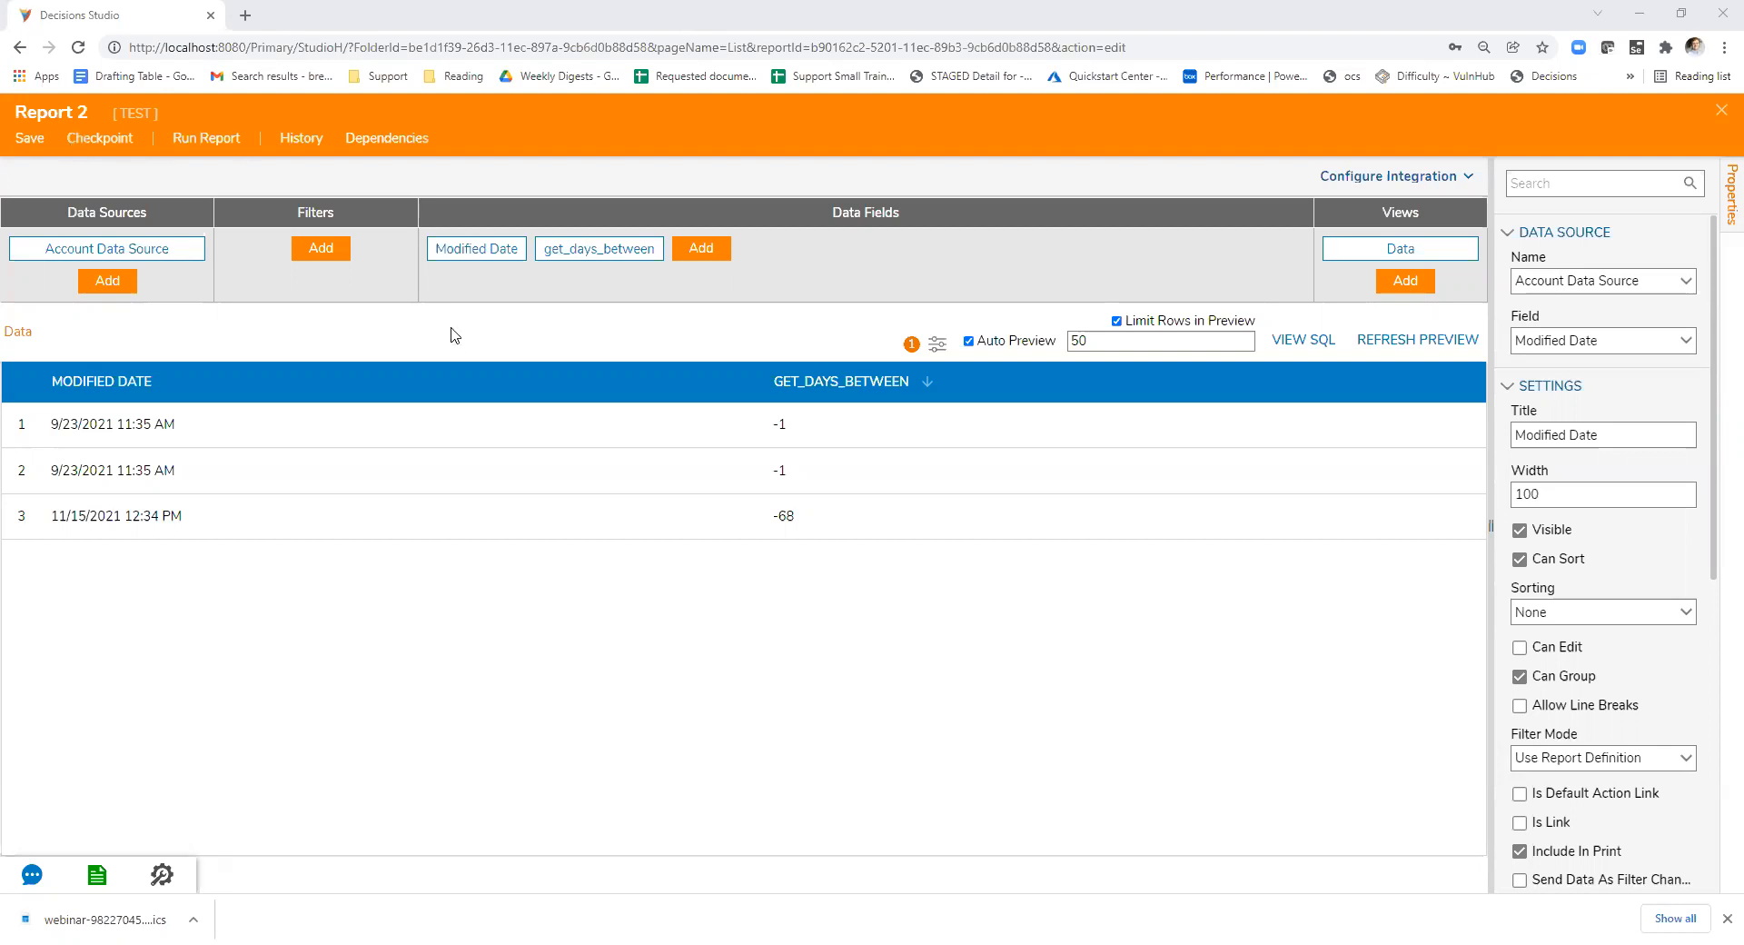
left_click(549, 757)
left_click(652, 754)
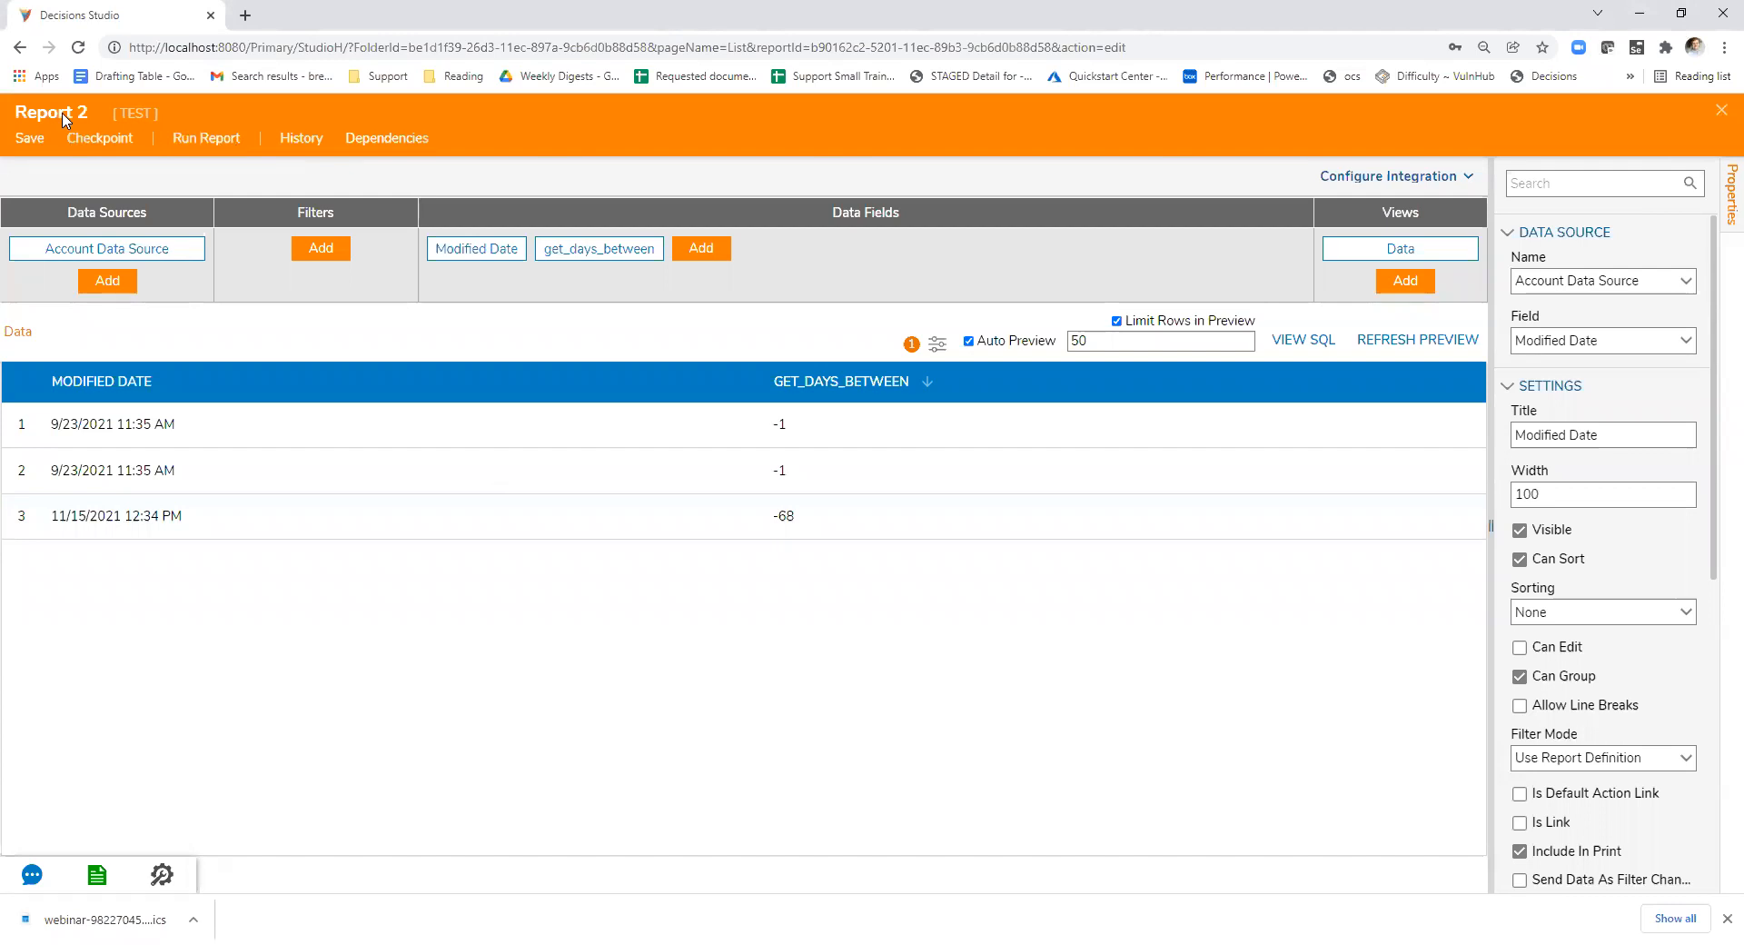
- Close Report 2 without saving its changes and create a new flow with the default name in the TEST folder
left_click(1722, 111)
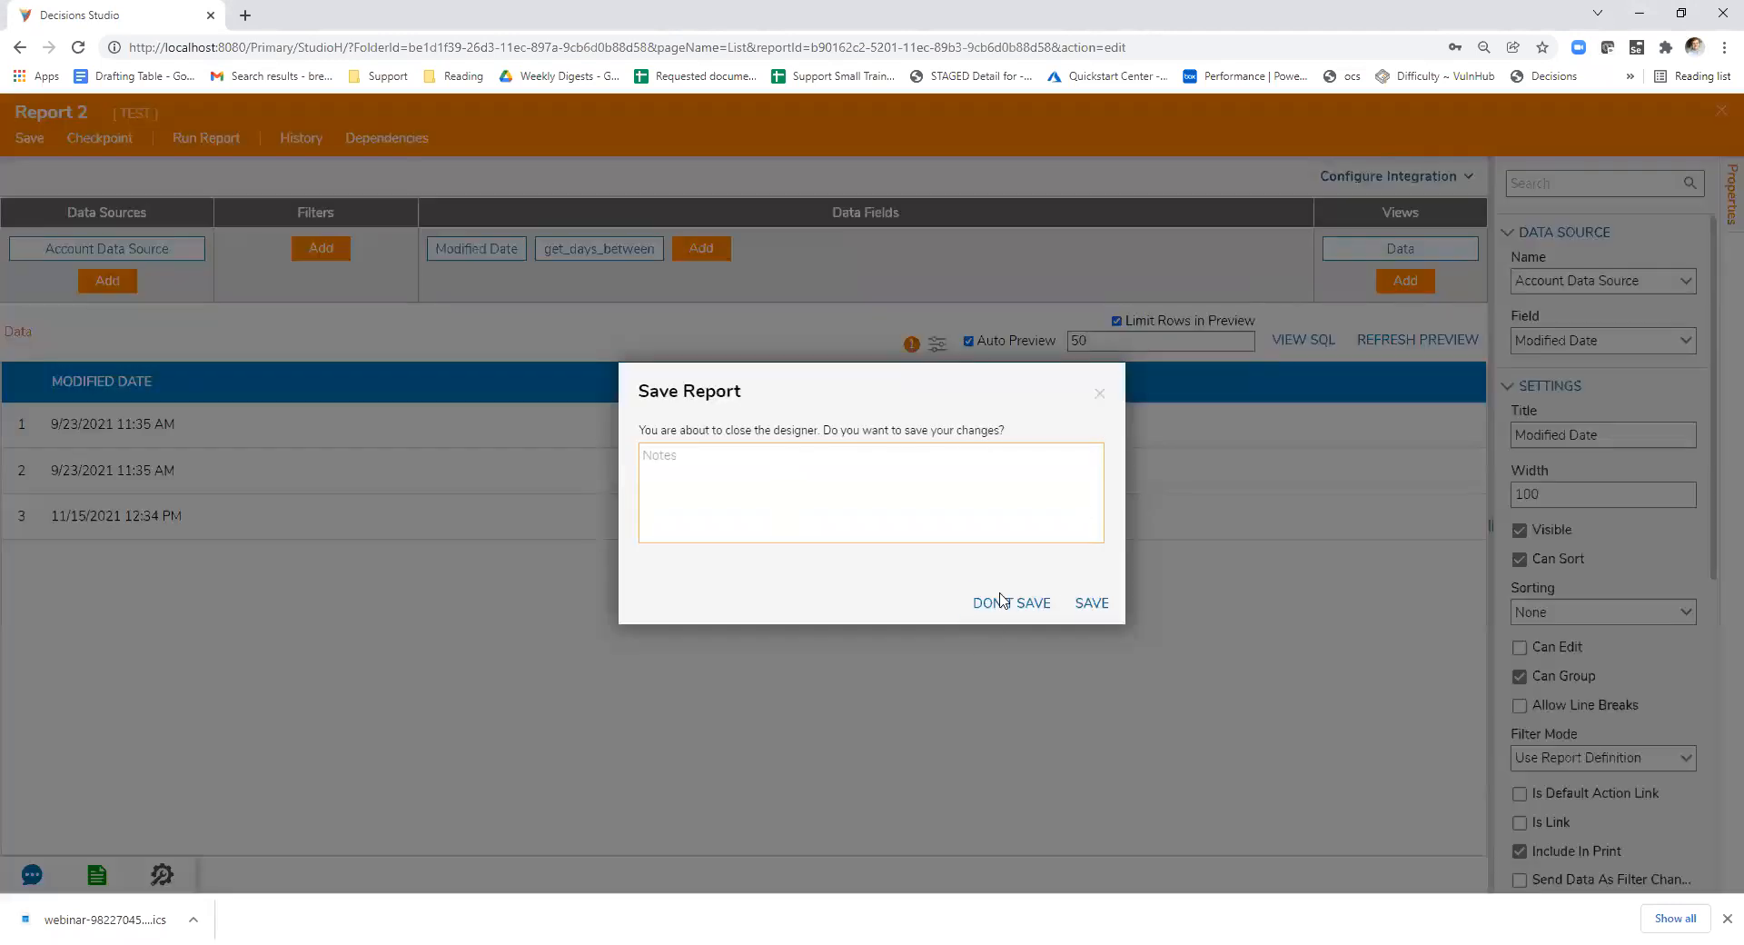
left_click(1002, 601)
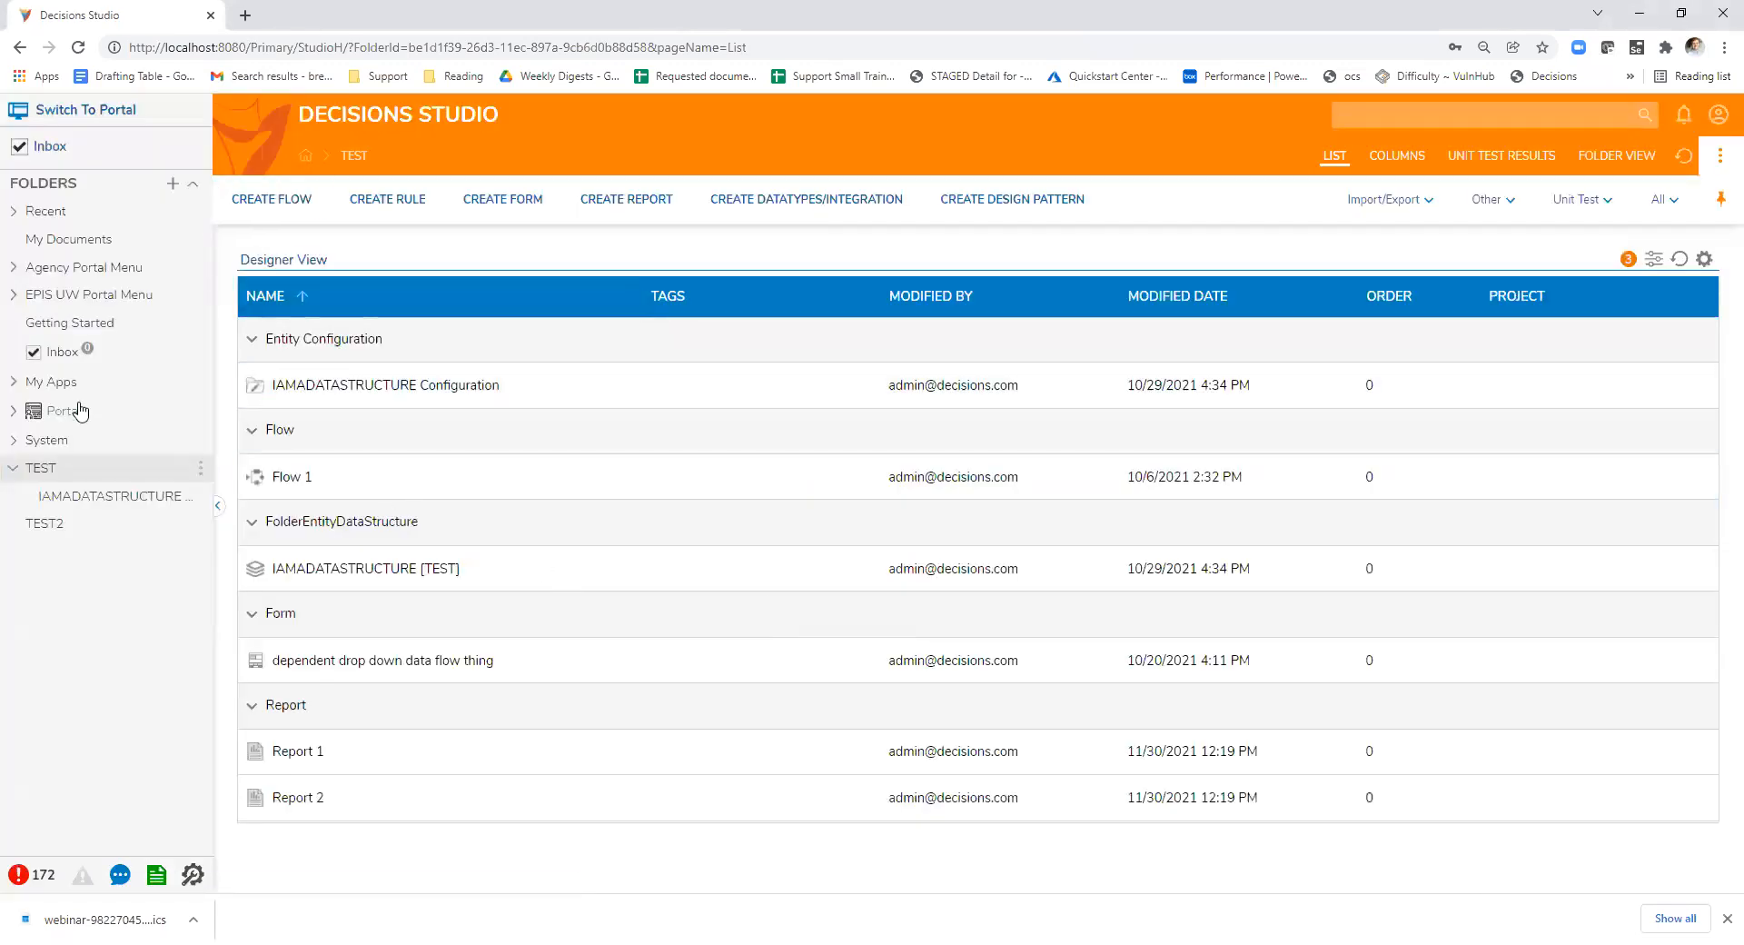
left_click(272, 199)
left_click(870, 449)
left_click(1057, 582)
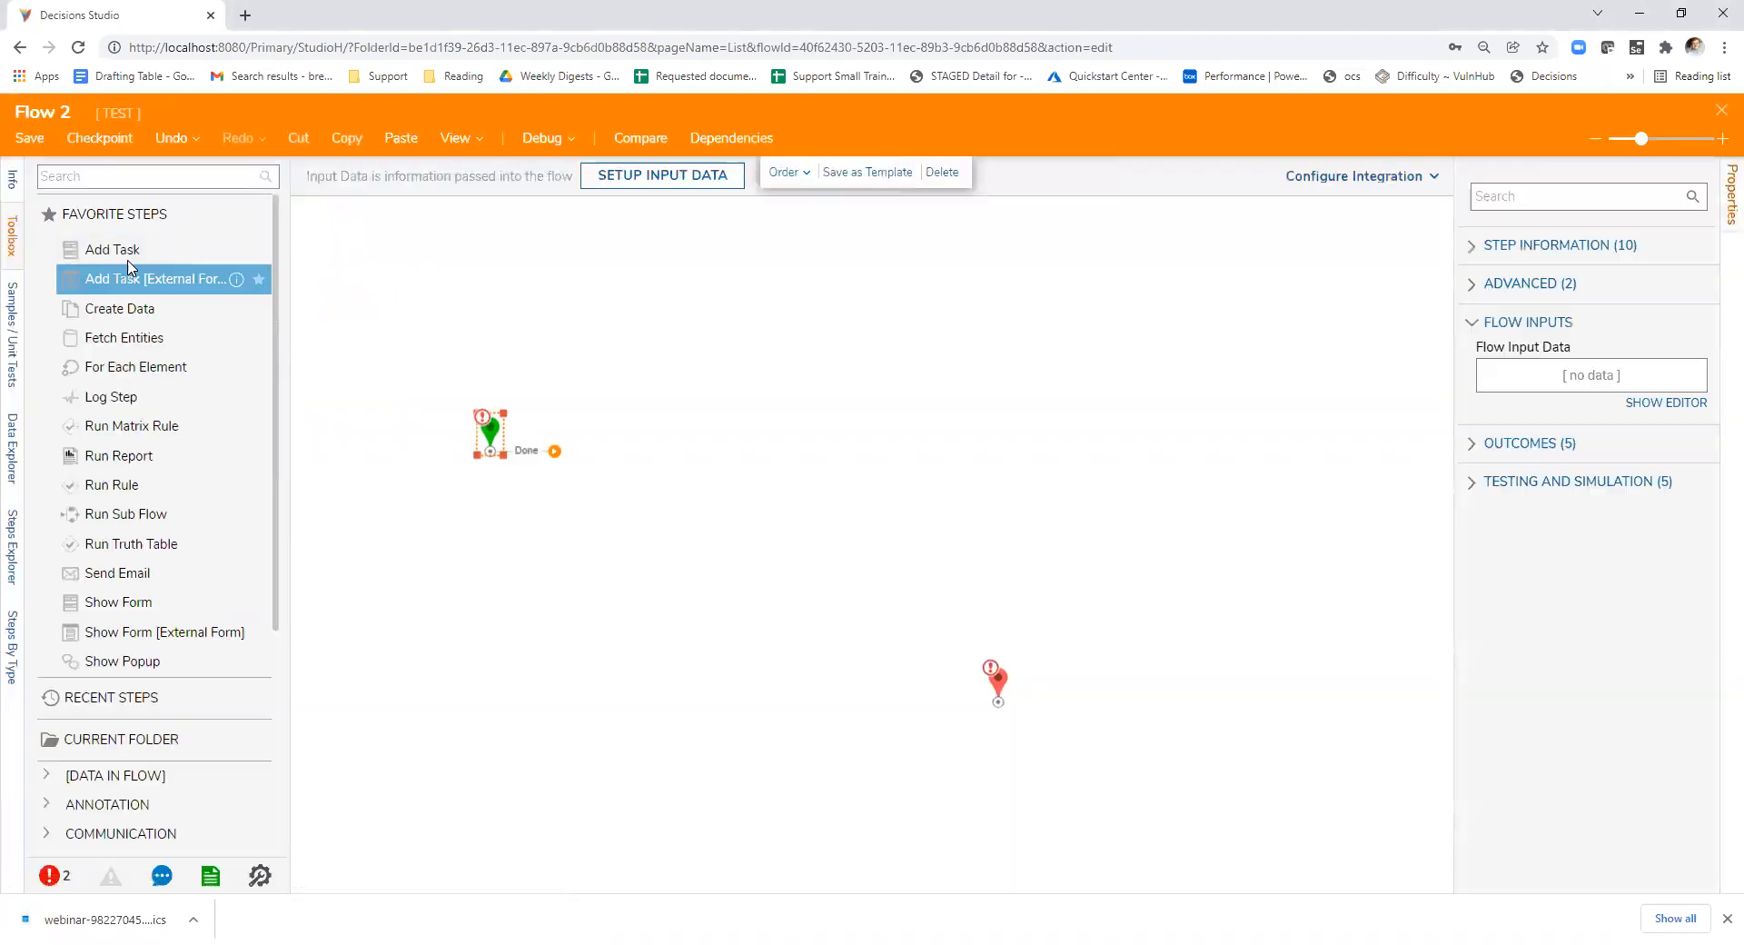
- Place an Add Task step on the flow canvas after the start step and create a new form with the default name for it
left_click_drag(128, 268, 642, 495)
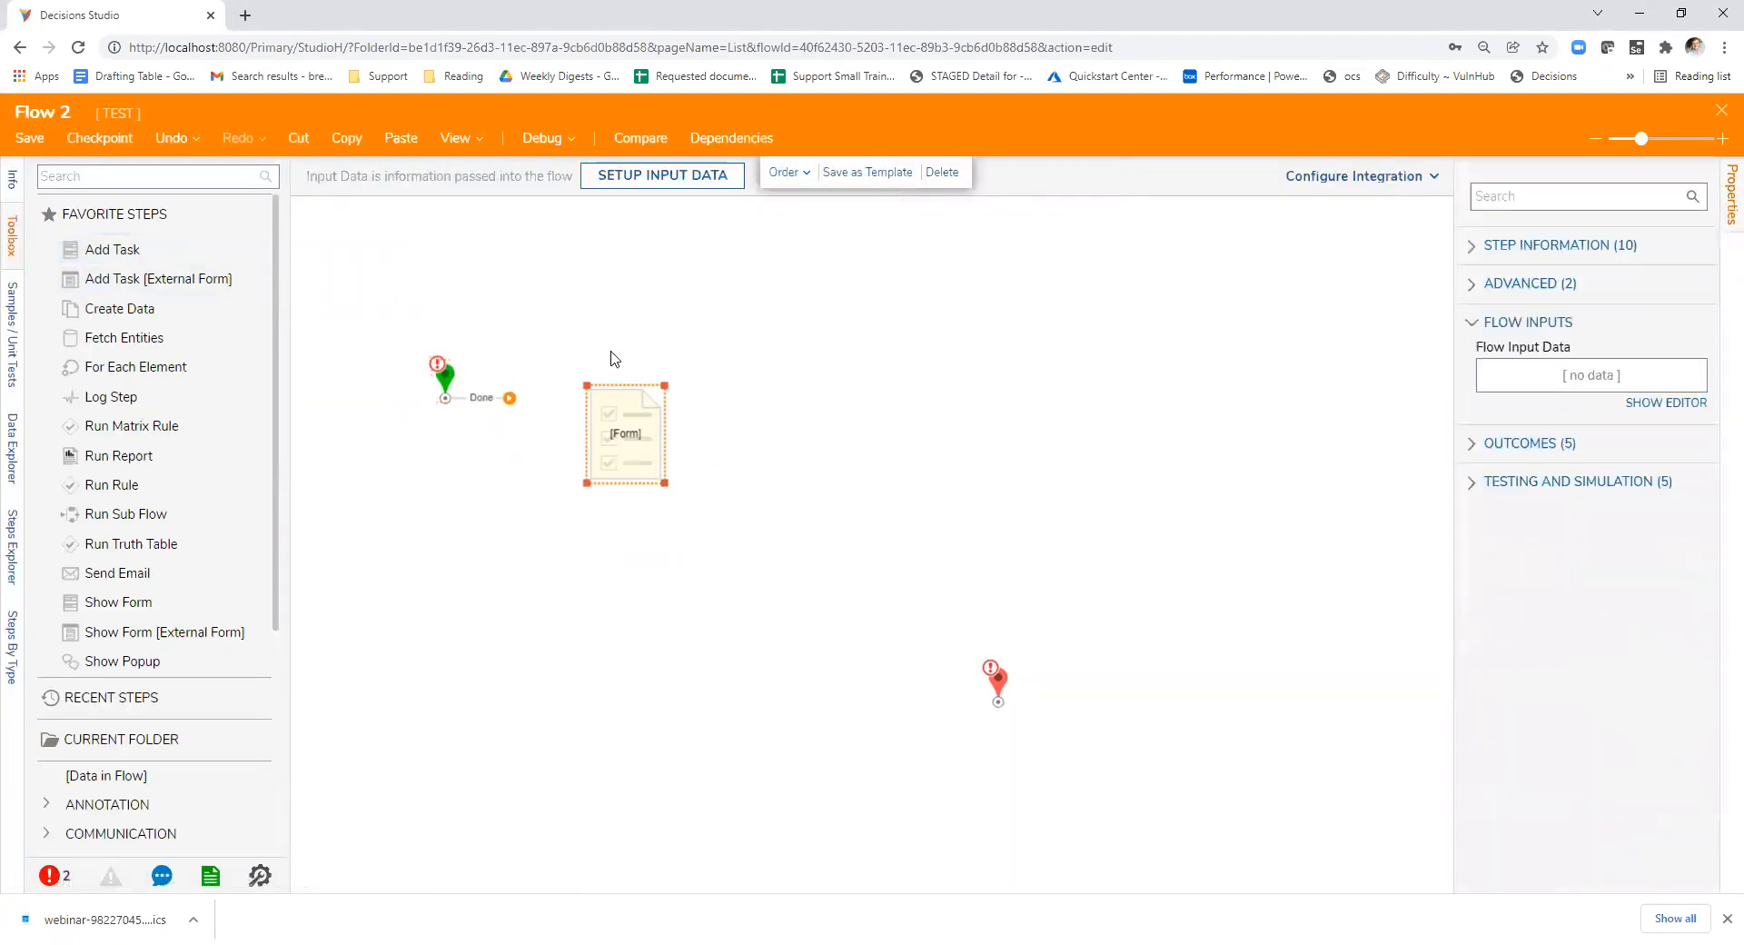
left_click_drag(111, 249, 745, 331)
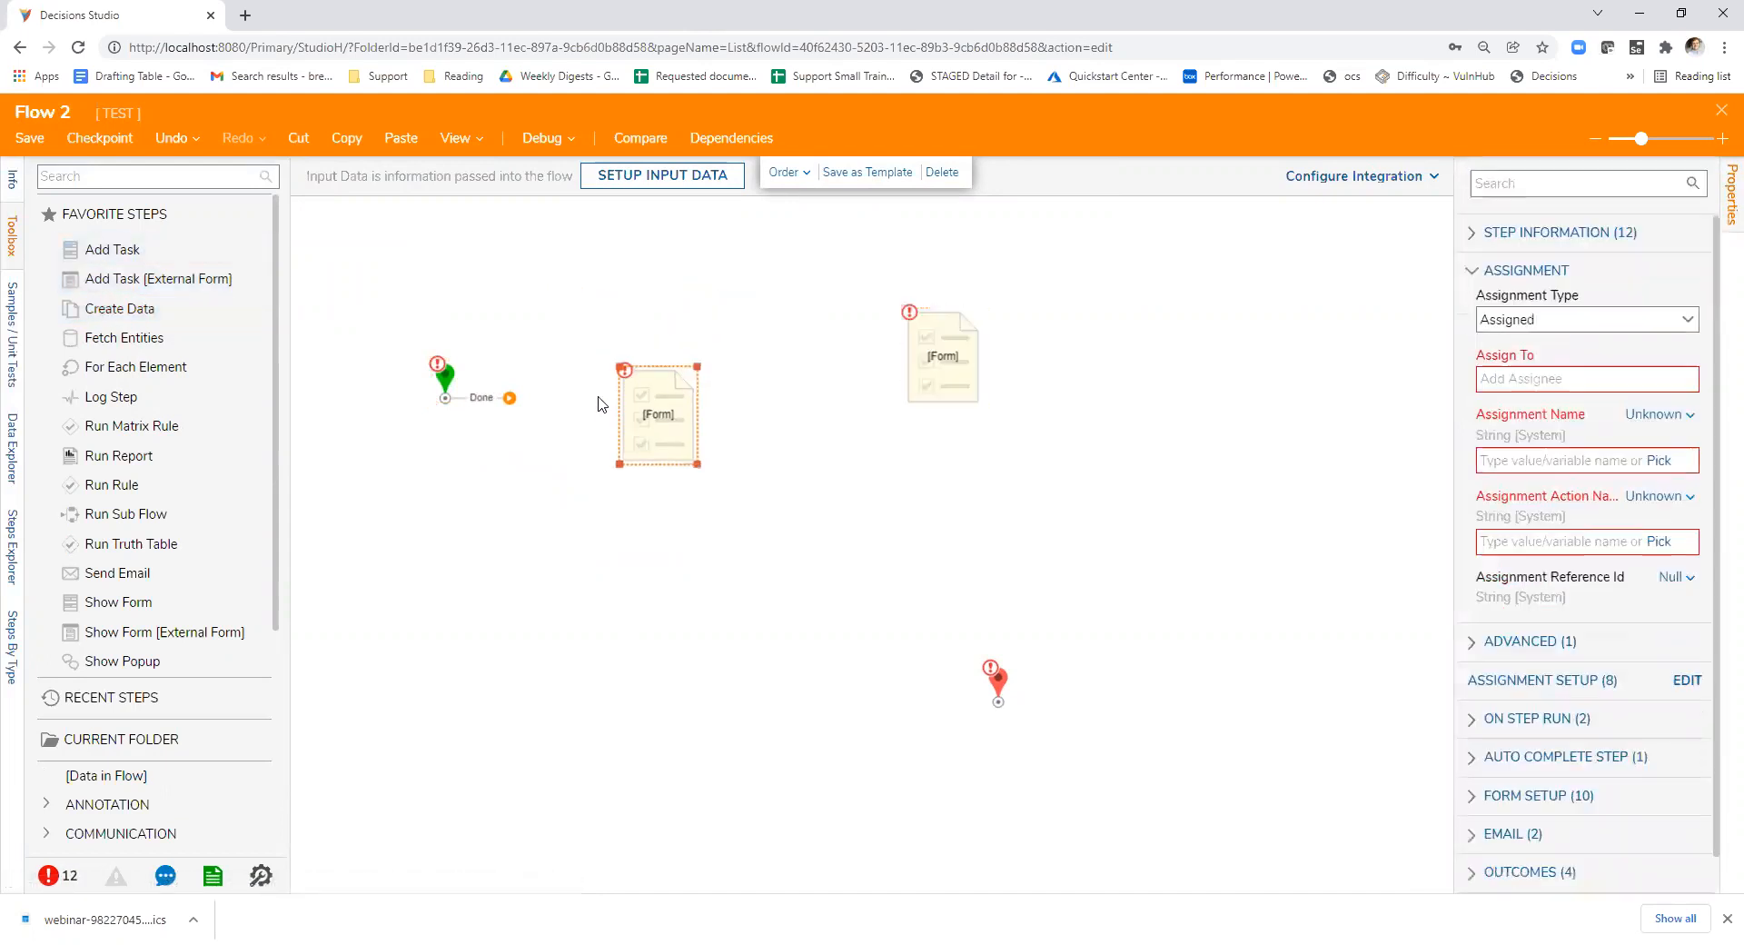
left_click(1547, 186)
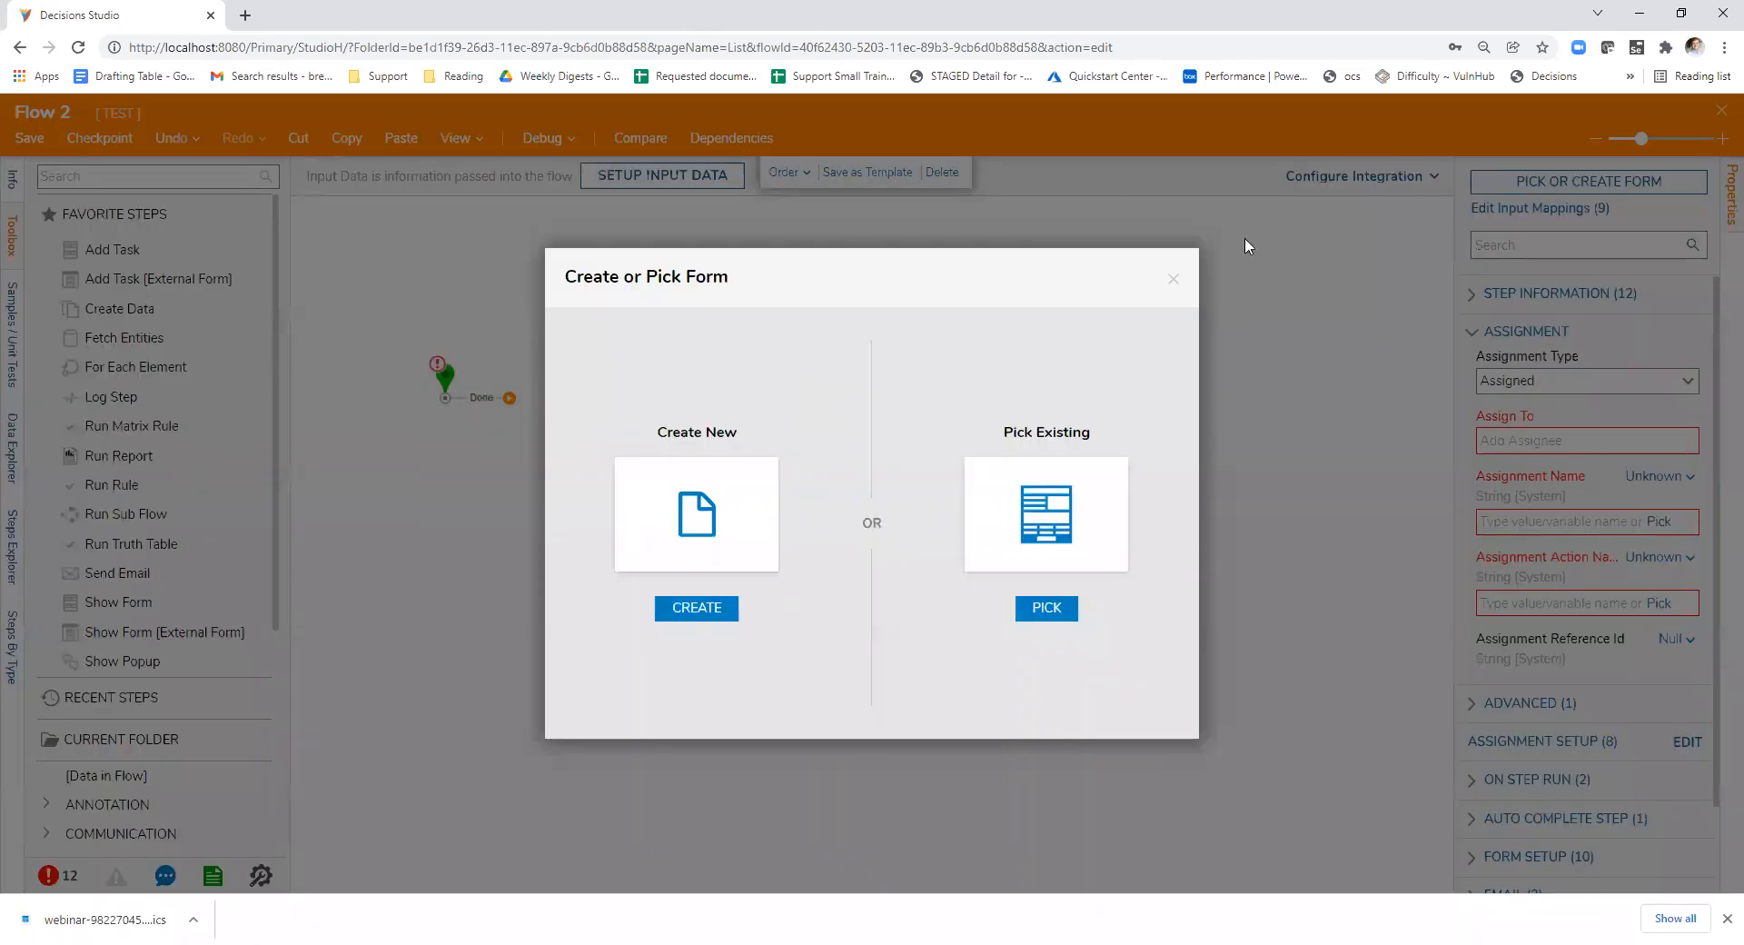
left_click(697, 607)
left_click(721, 272)
left_click(1074, 578)
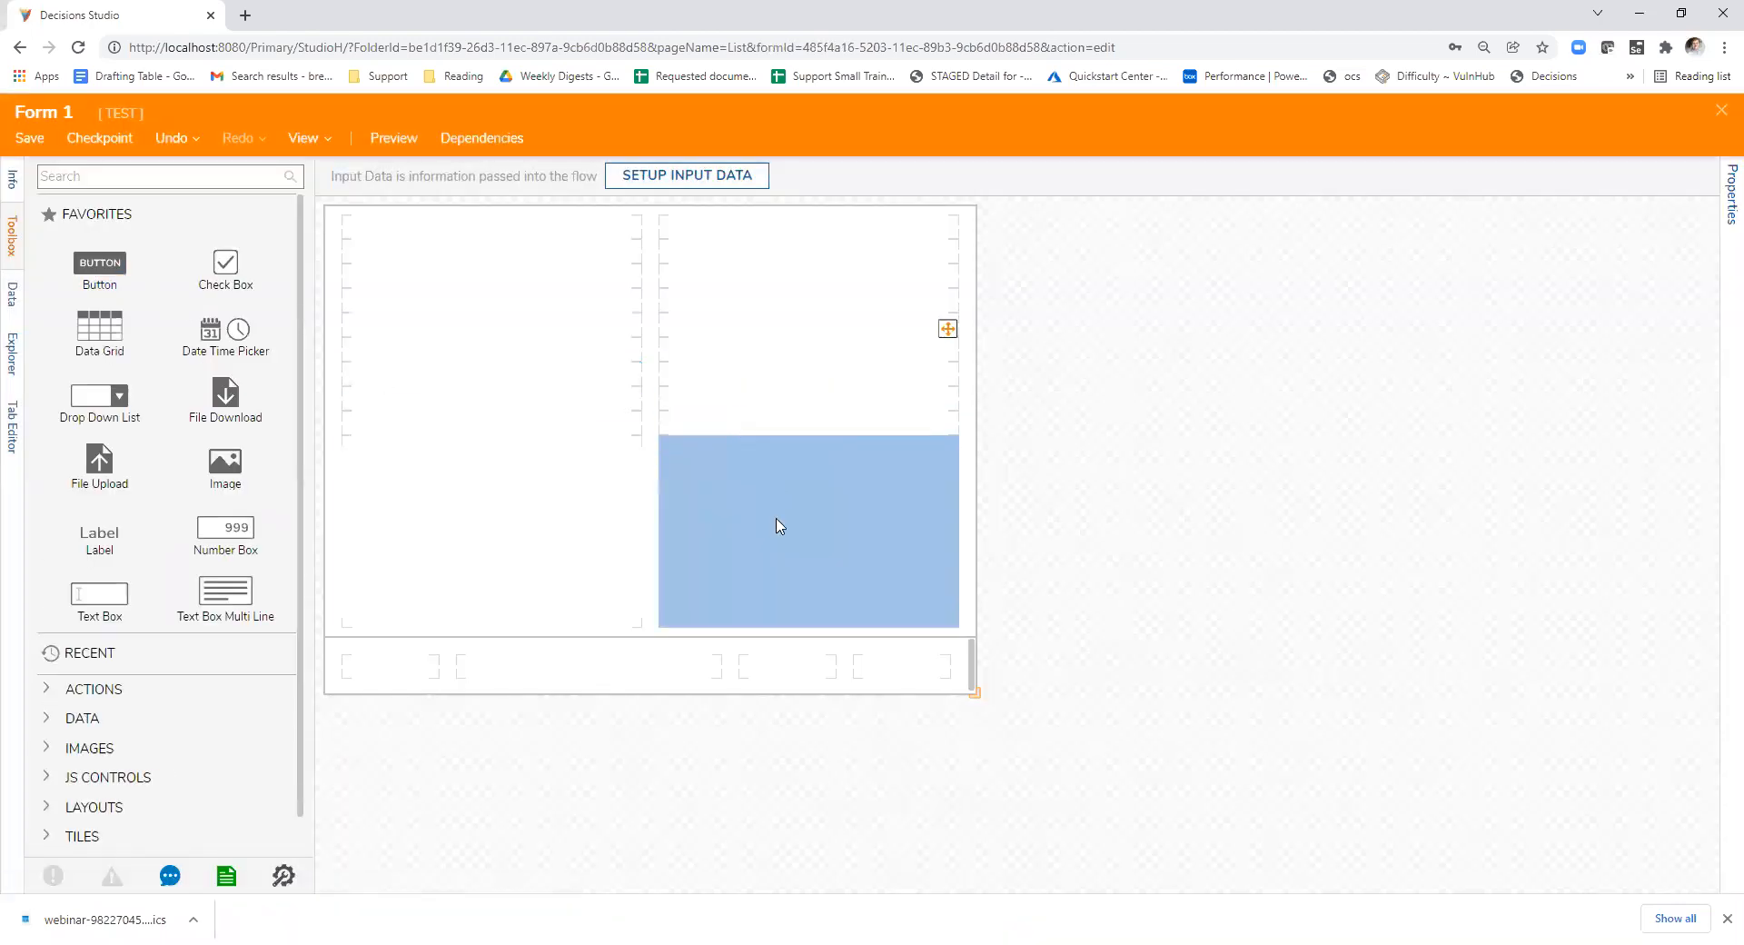
- Place a button in the right column of Form 1, then save and close the form
left_click_drag(777, 520, 745, 402)
left_click(1721, 112)
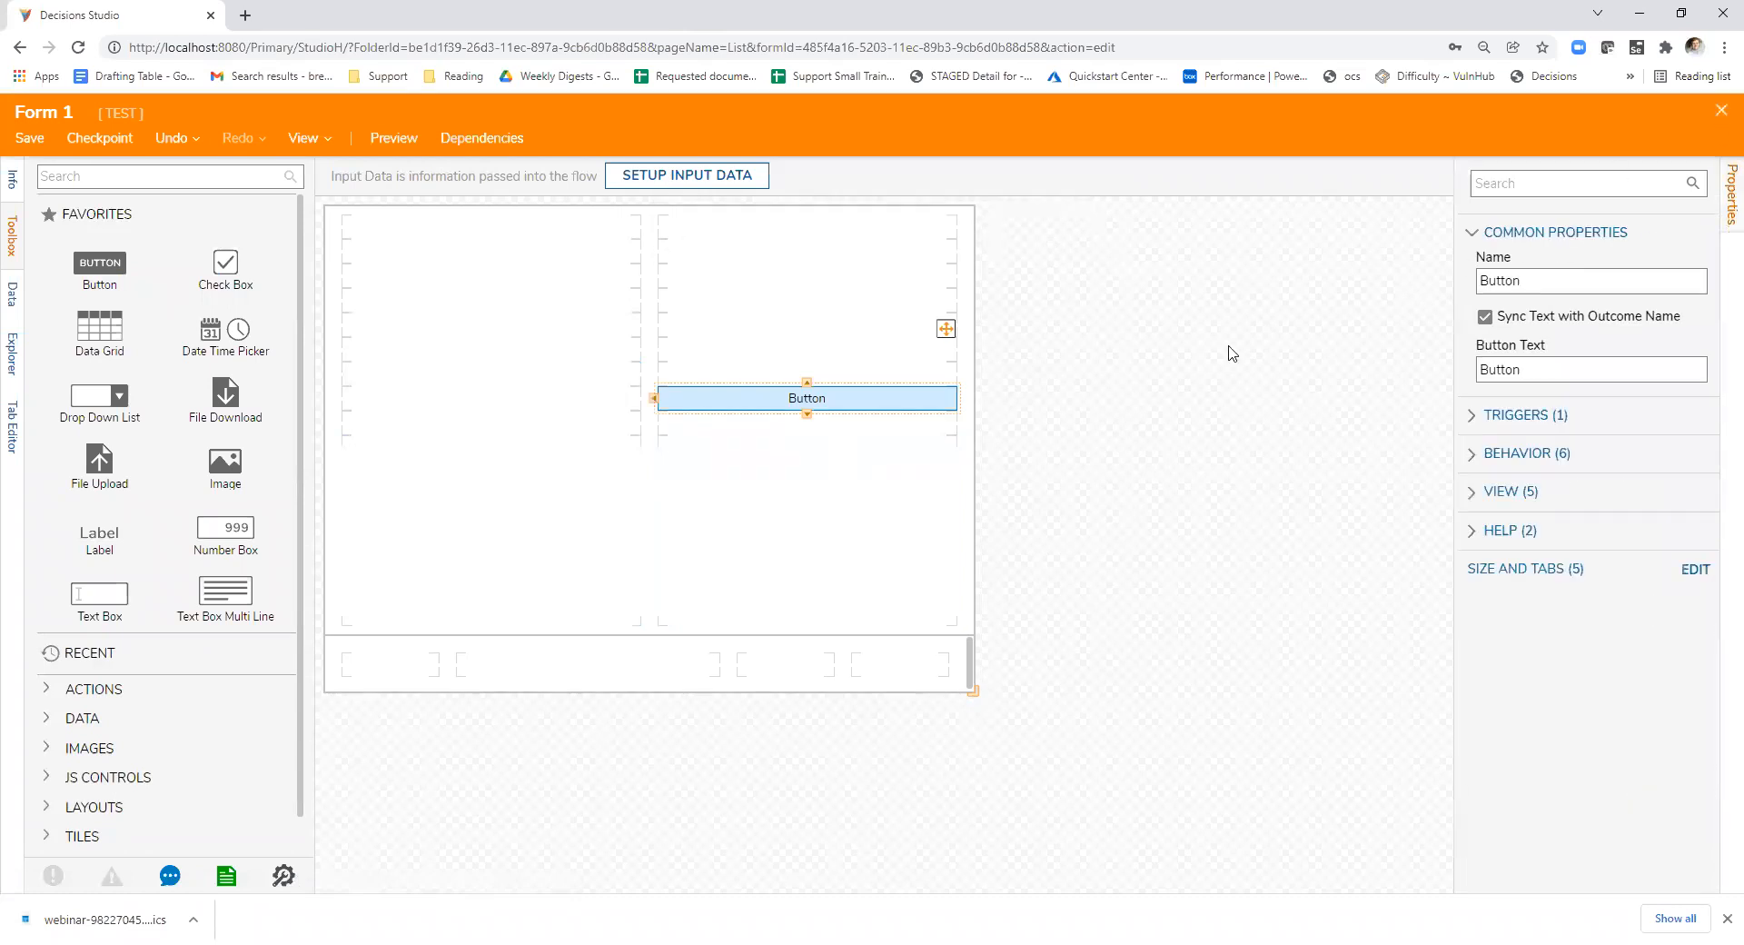
left_click(1093, 605)
- Add a second Add Task step after the first task and connect the first task's outcome to it
left_click_drag(753, 415, 941, 361)
left_click_drag(510, 397, 584, 413)
left_click_drag(875, 431, 802, 416)
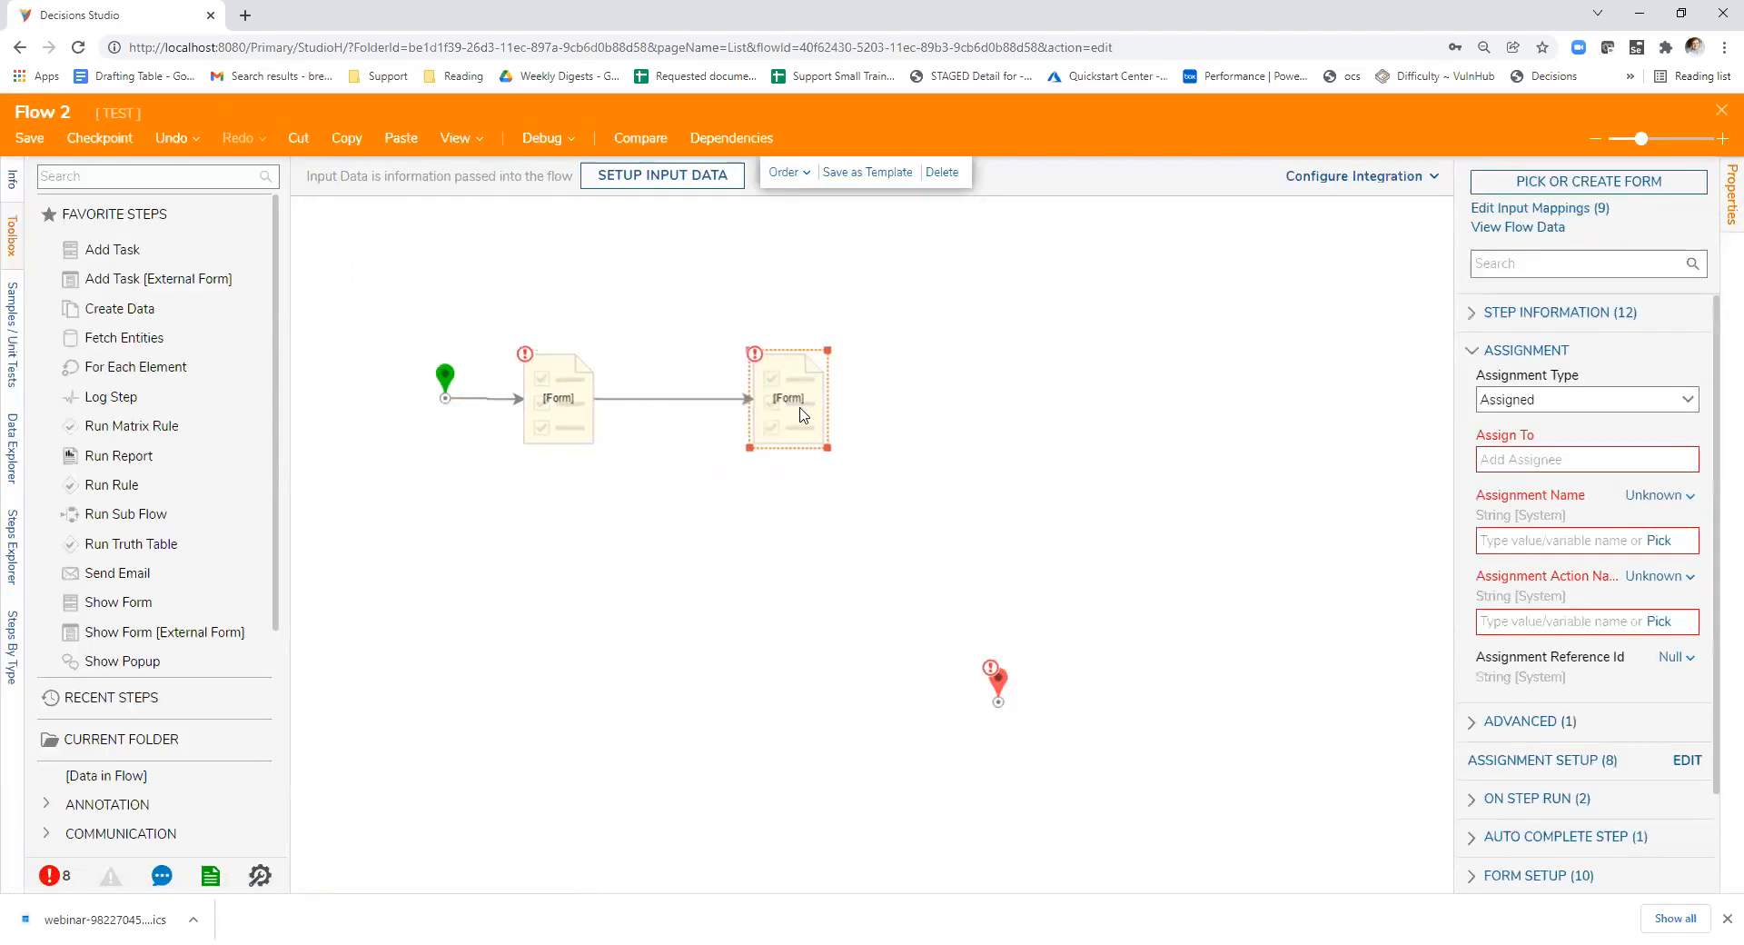
- Assign the existing Form 1 from the recent forms to the second task step and shift the step slightly
left_click(1530, 183)
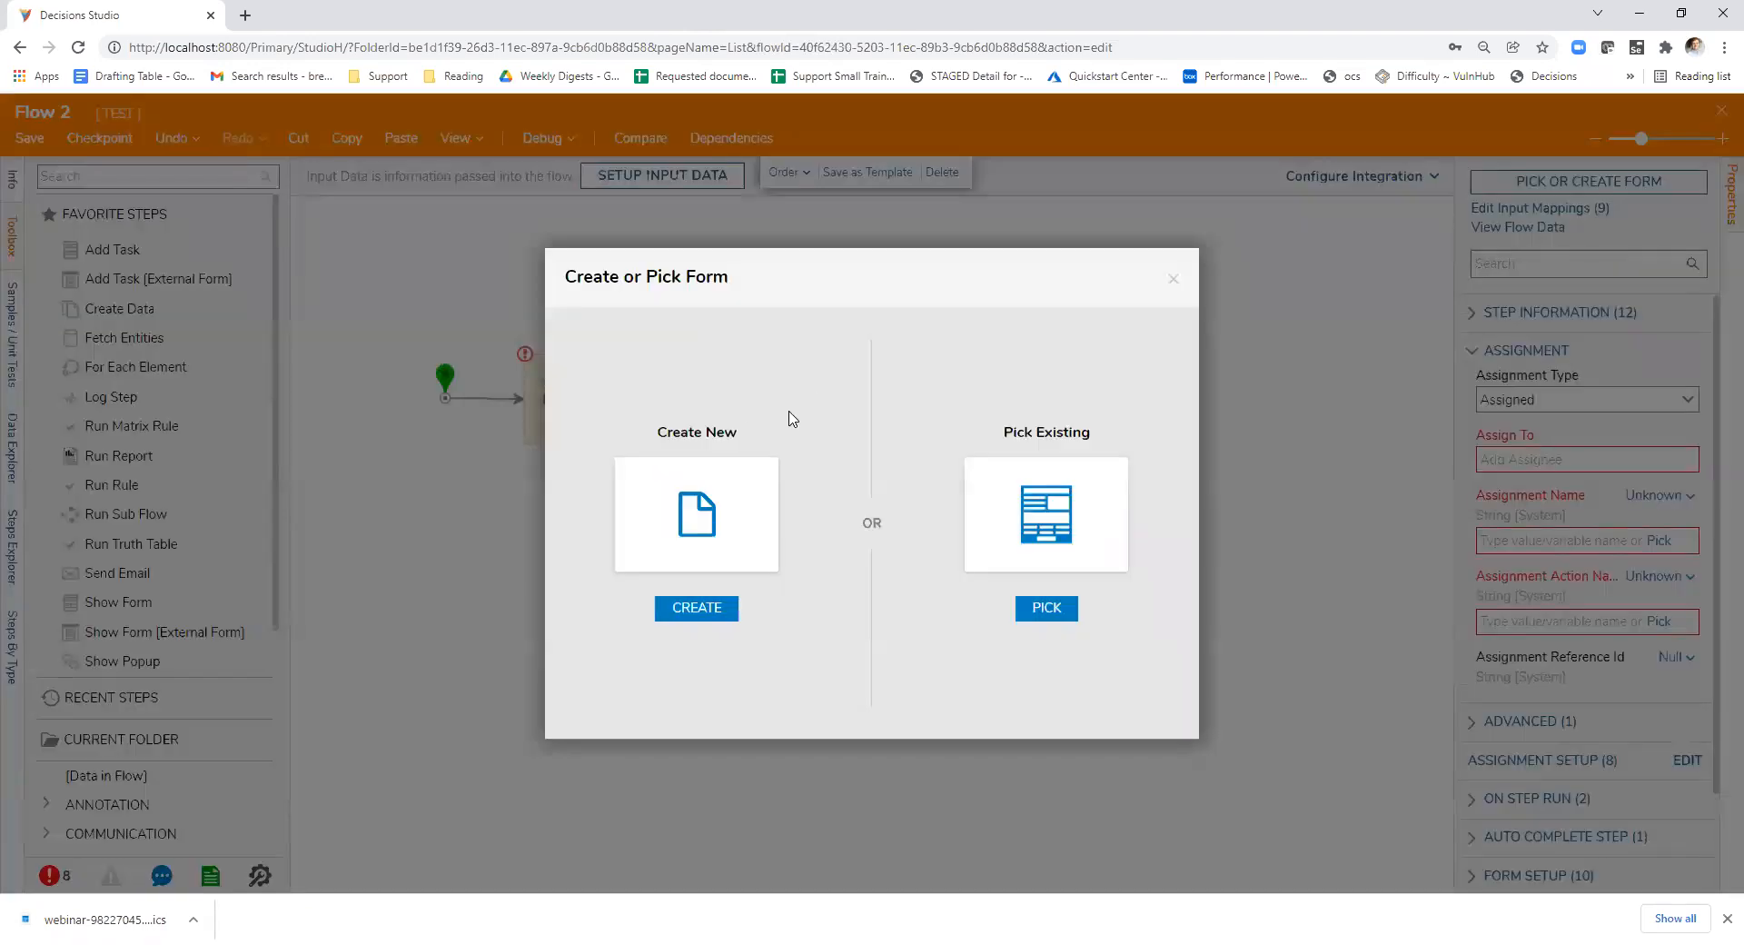
left_click(1052, 610)
left_click(743, 203)
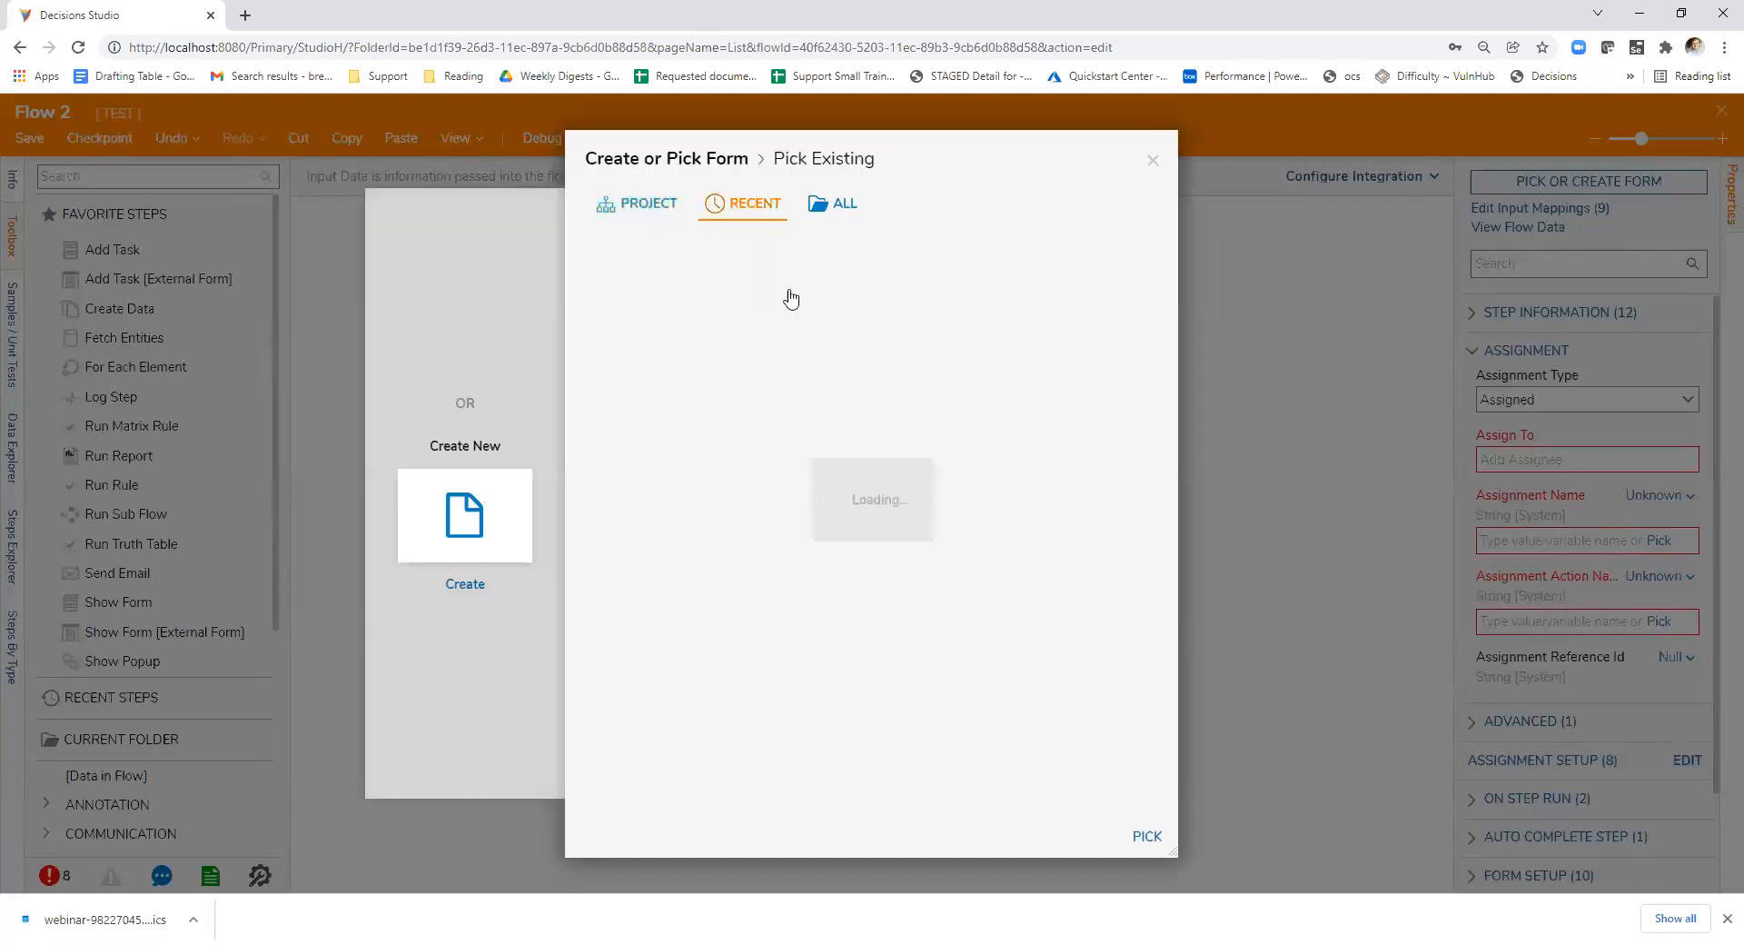
left_click(692, 344)
left_click(1146, 836)
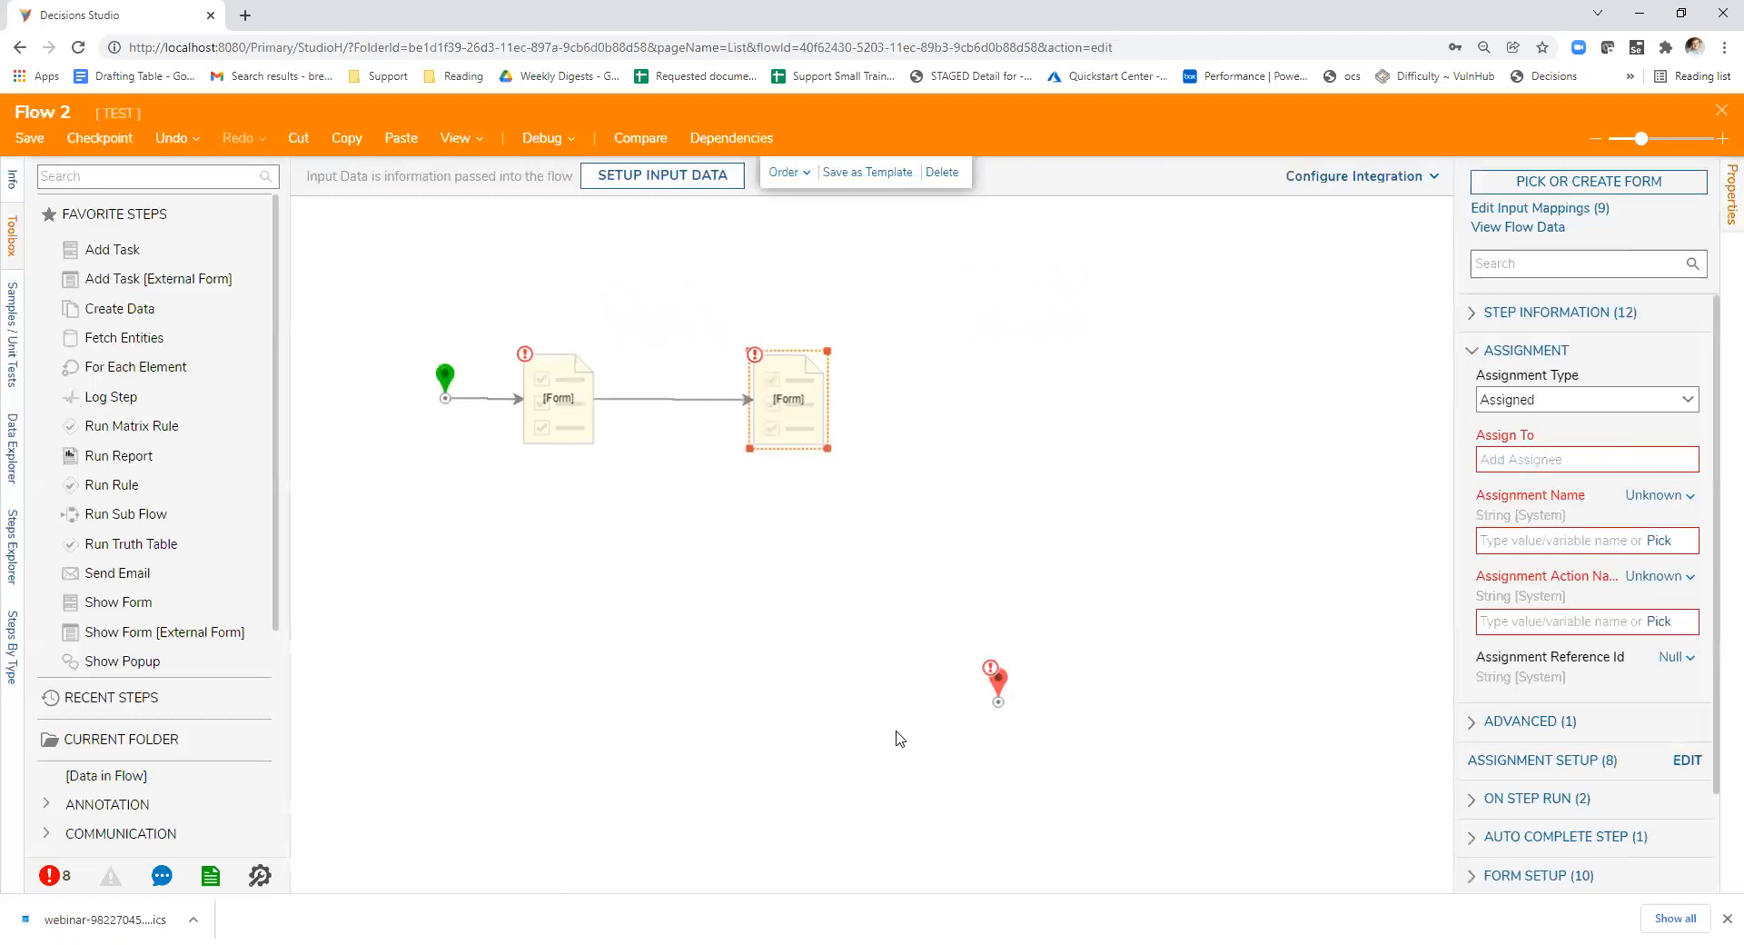
left_click_drag(772, 409, 752, 414)
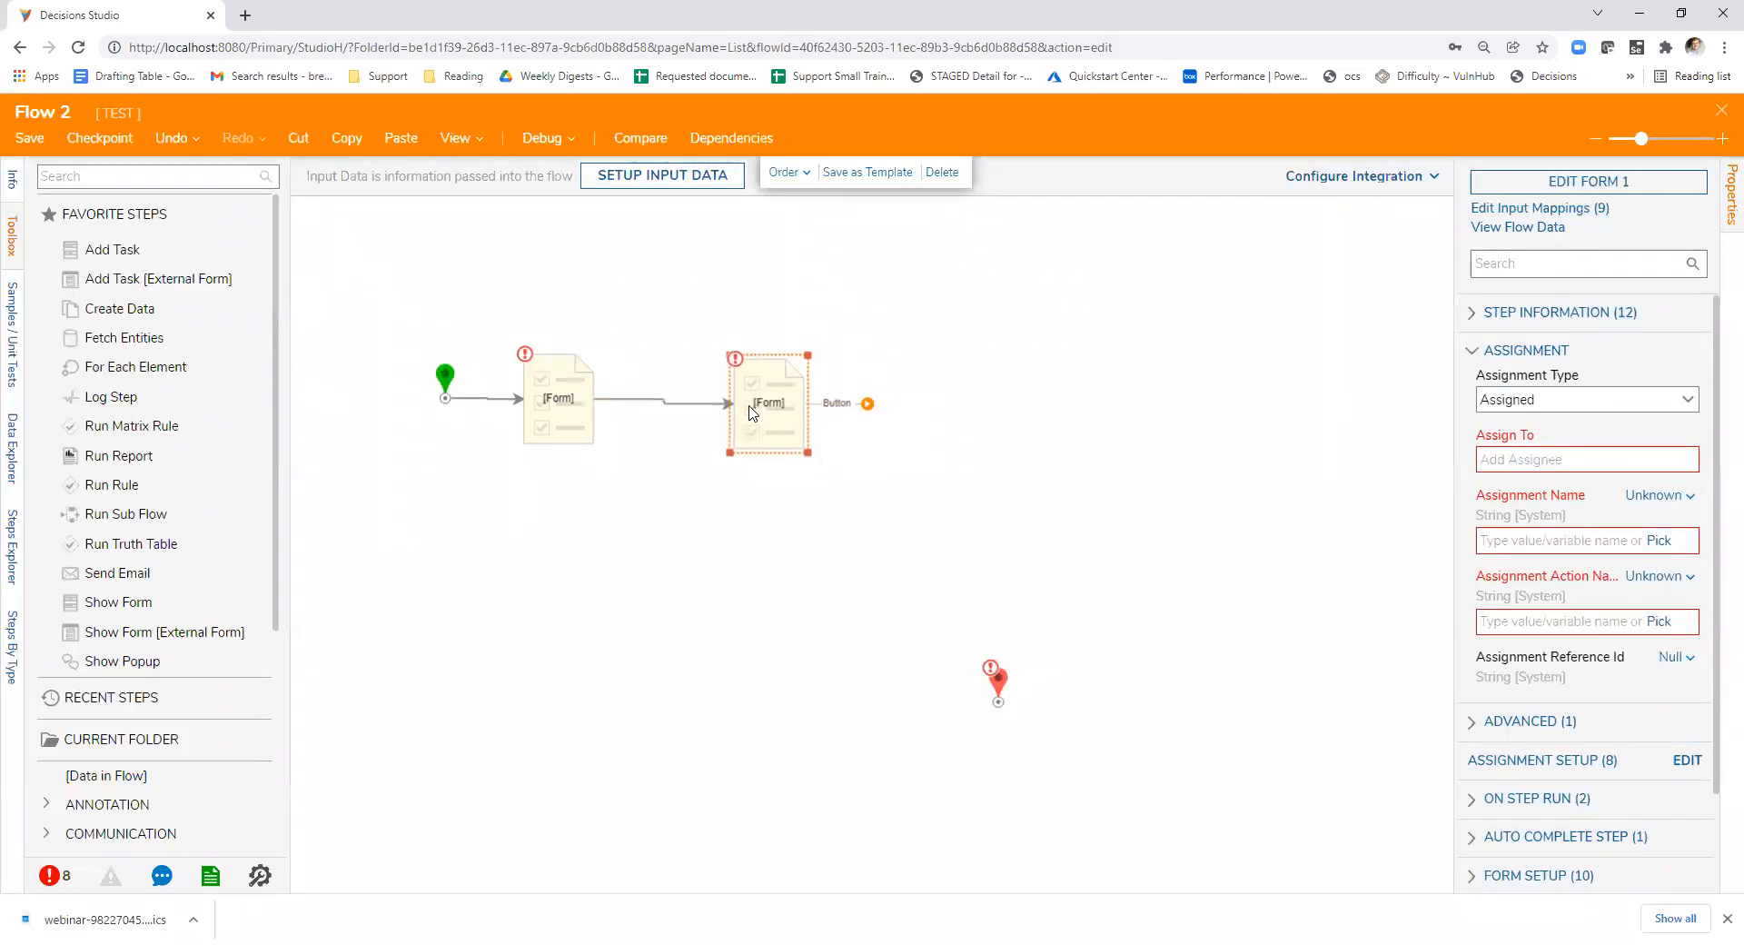
- Add a button with the text "proceed" to the footer of Form 1, then save and close the form
left_click(1589, 181)
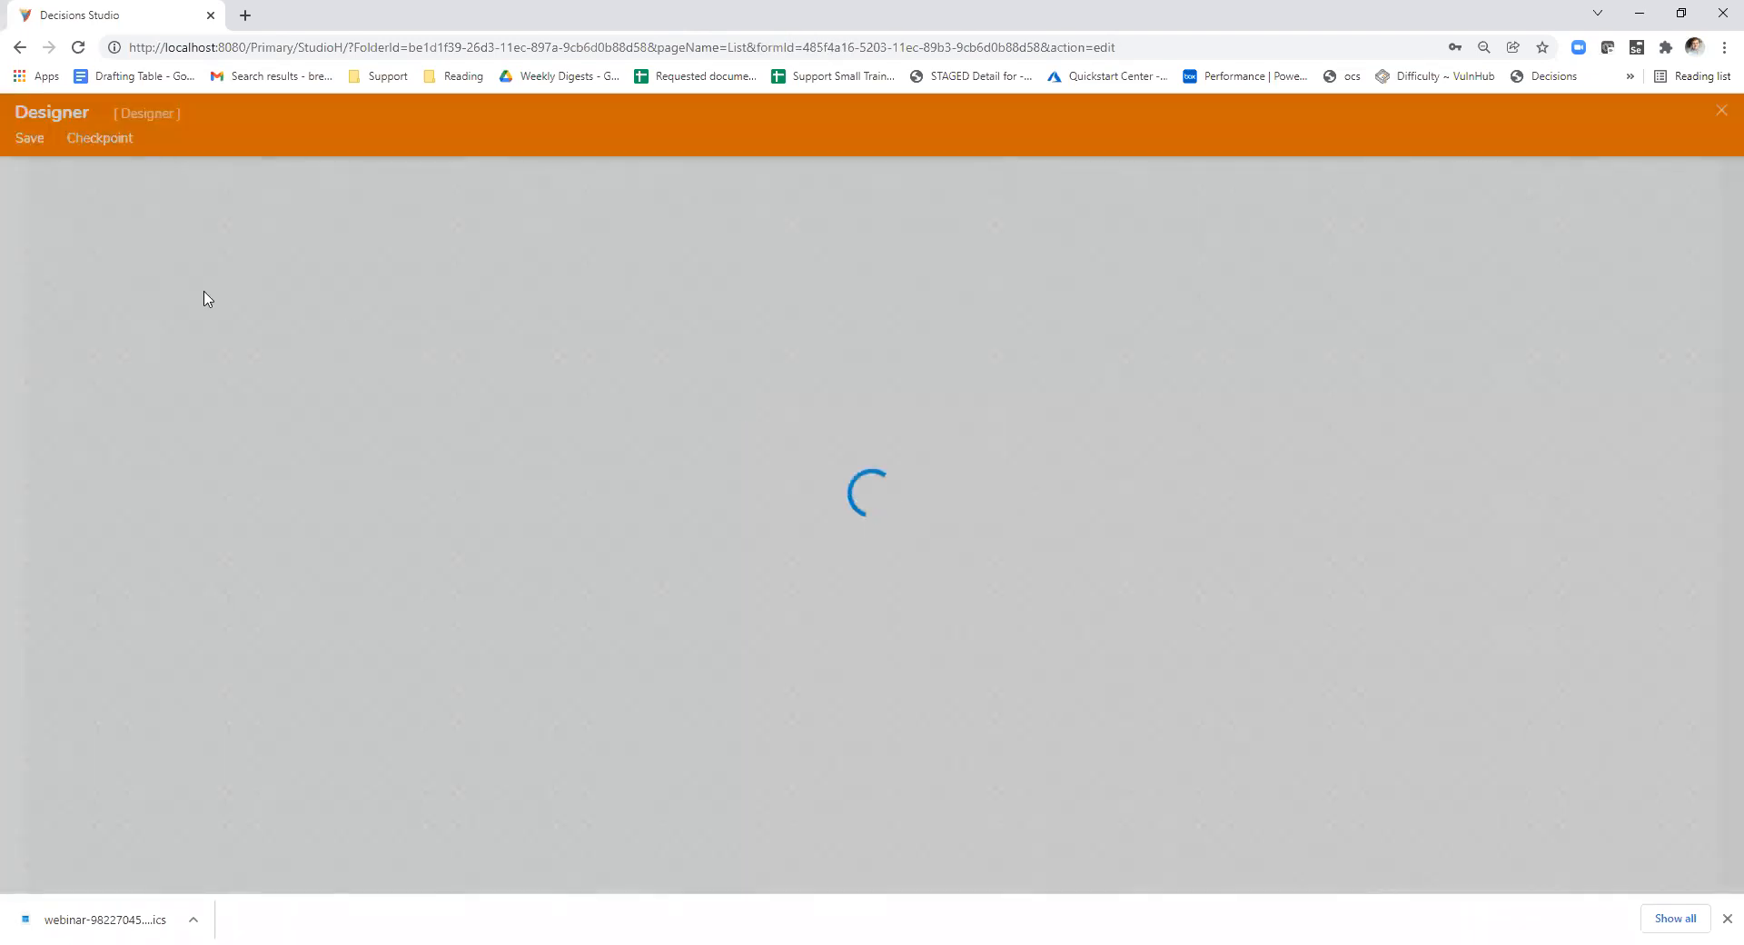
left_click_drag(103, 267, 676, 667)
type("proceed")
left_click_drag(1609, 268, 1522, 281)
left_click(1721, 118)
left_click(1101, 604)
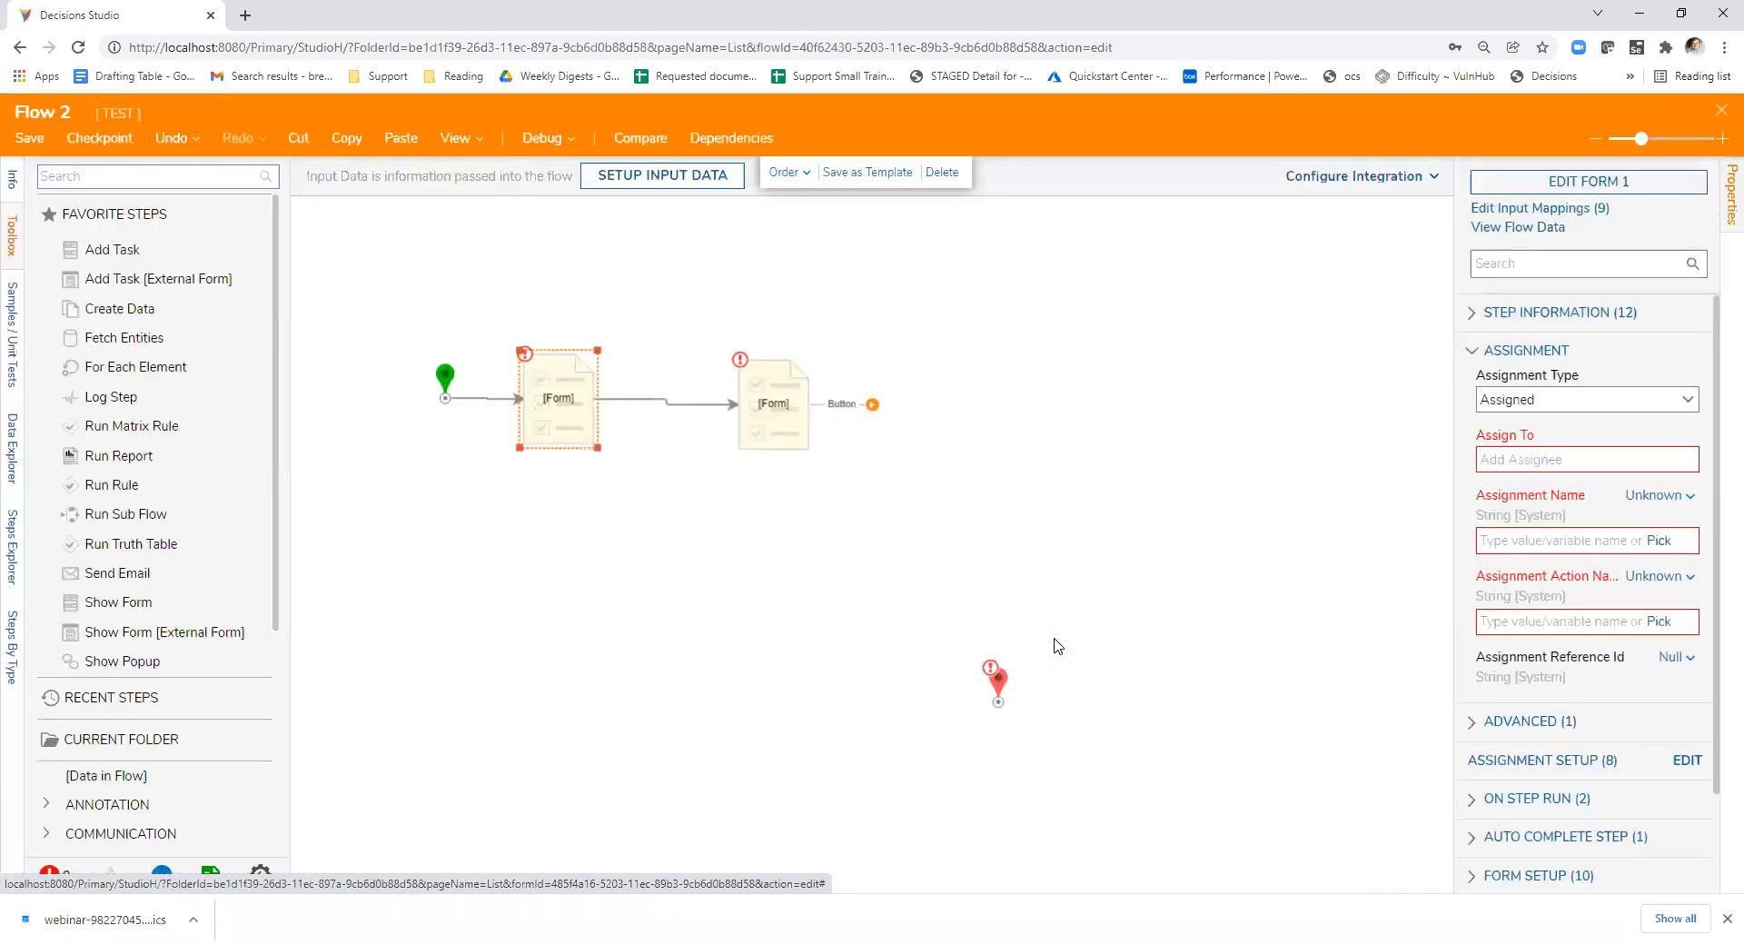
- Move the second task step higher than the first on the canvas and select the first task step
left_click_drag(773, 423, 813, 353)
left_click(564, 392)
left_click(559, 385)
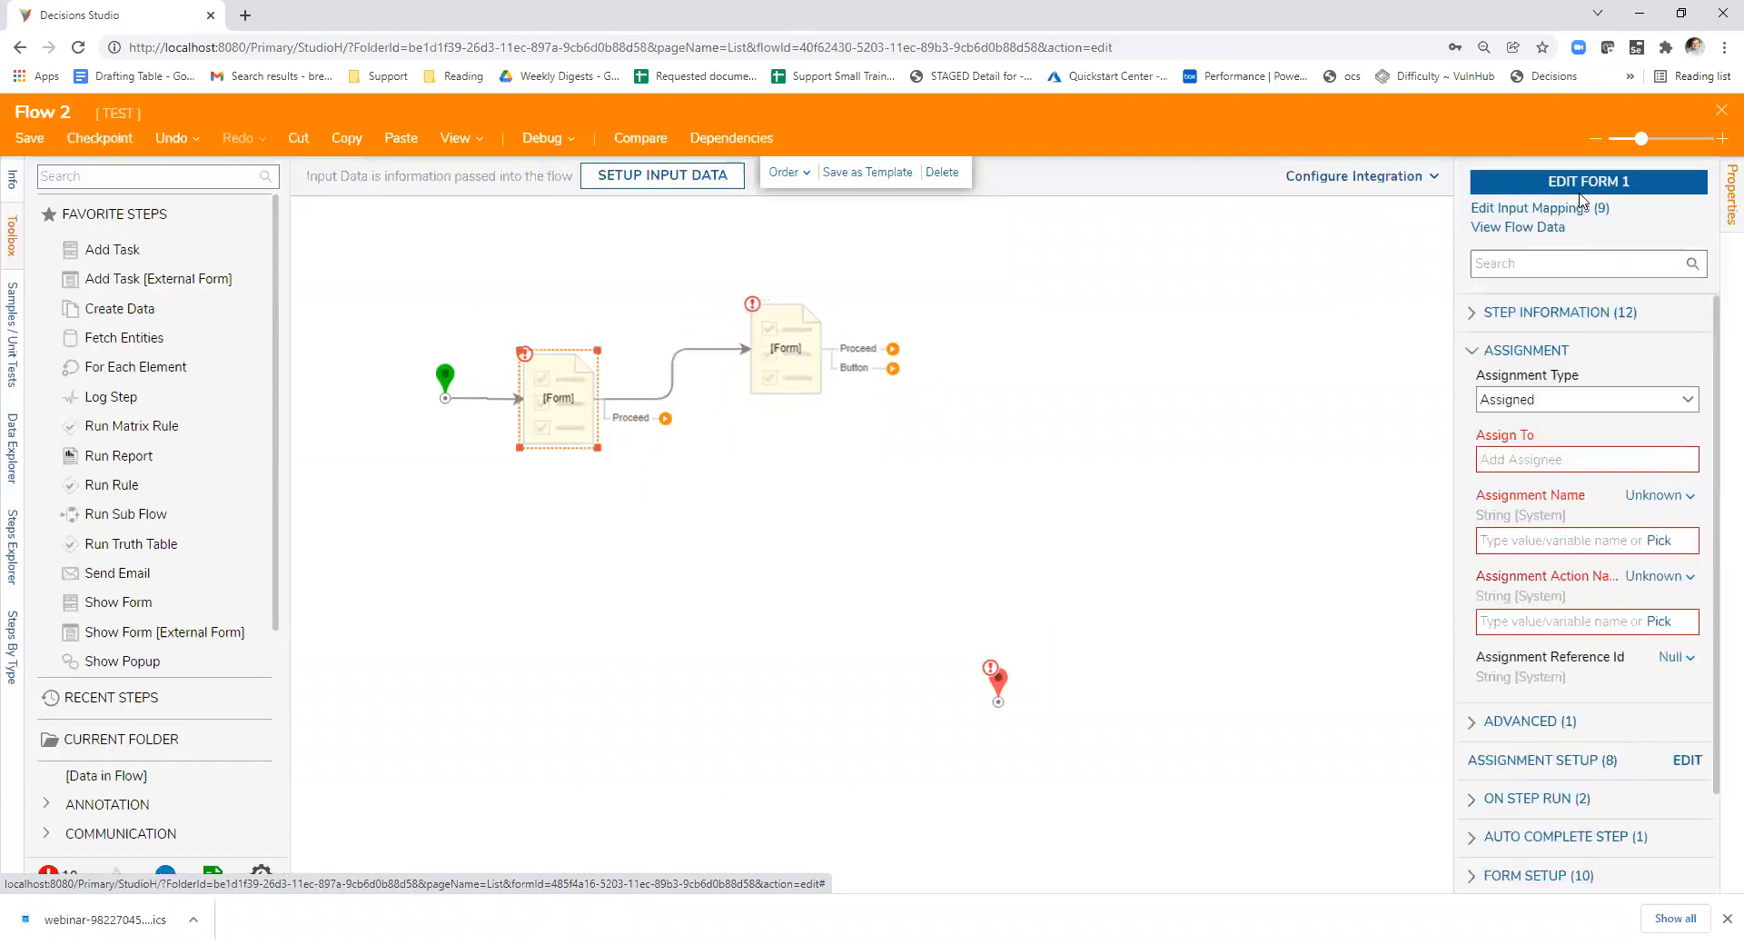
- Open Form 1 for editing from the first task step and delete the extra Button 2 in the left column
left_click(1581, 199)
left_click_drag(498, 423, 796, 400)
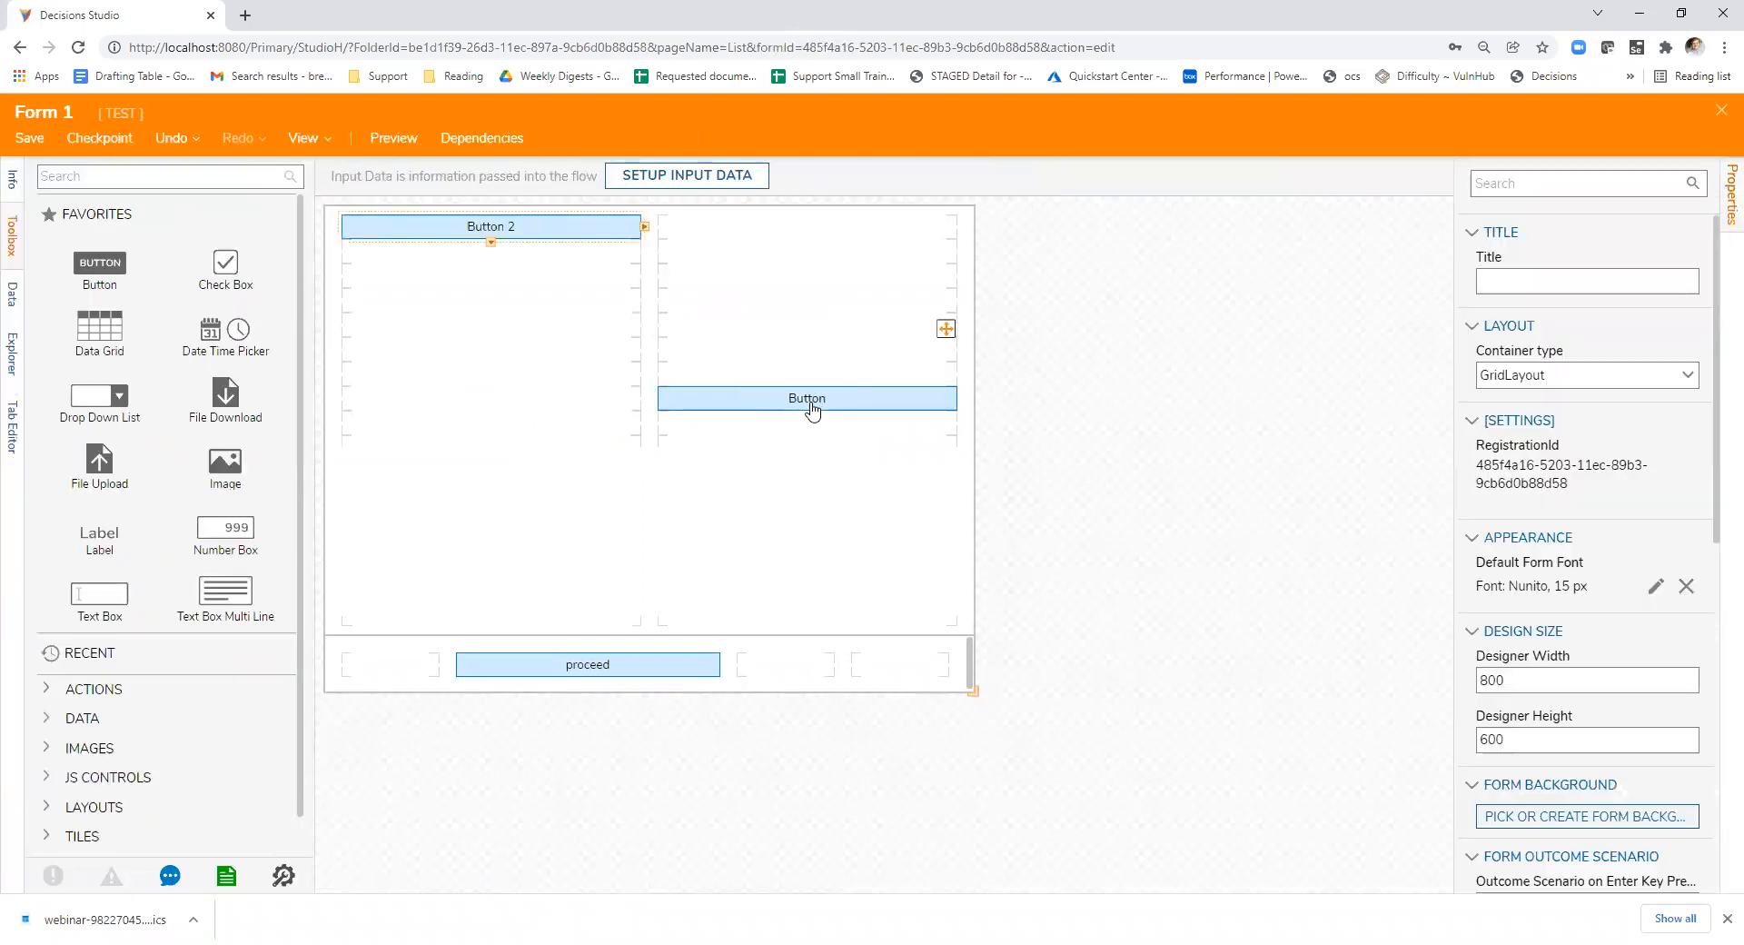
left_click(571, 321)
left_click(522, 230)
key("Delete")
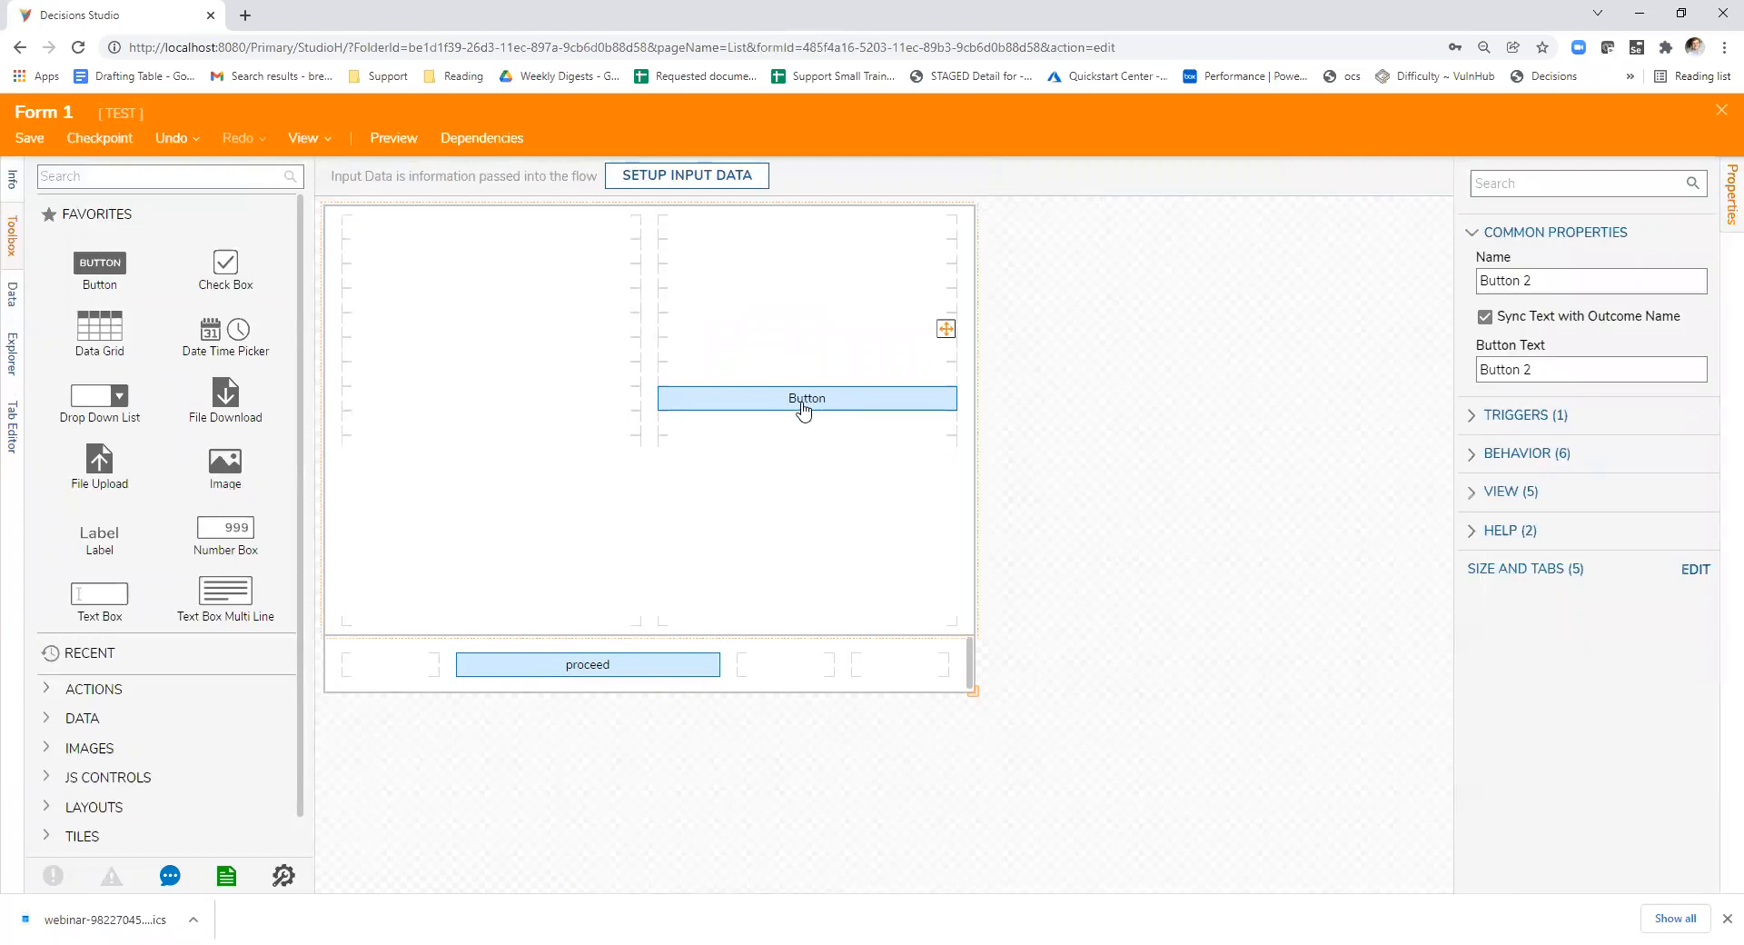
- Set the remaining right-column button's text to "Hold case", then save and close Form 1
left_click(803, 406)
type("Hold case")
left_click(1252, 304)
left_click(1720, 118)
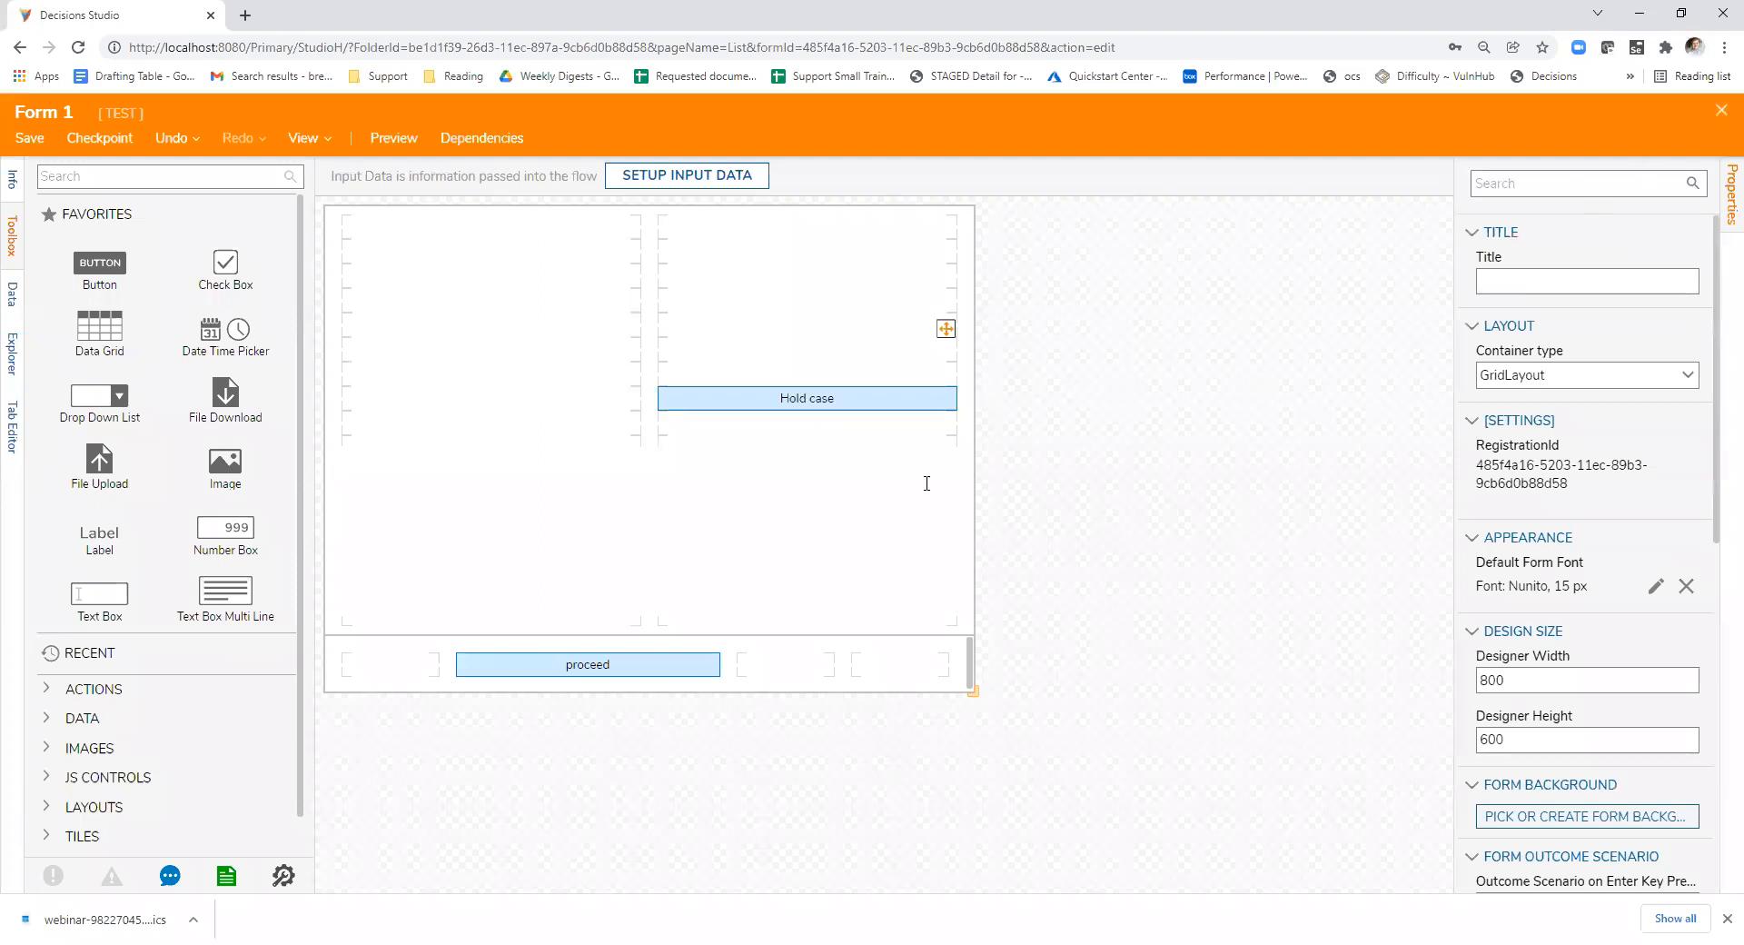
left_click(1099, 603)
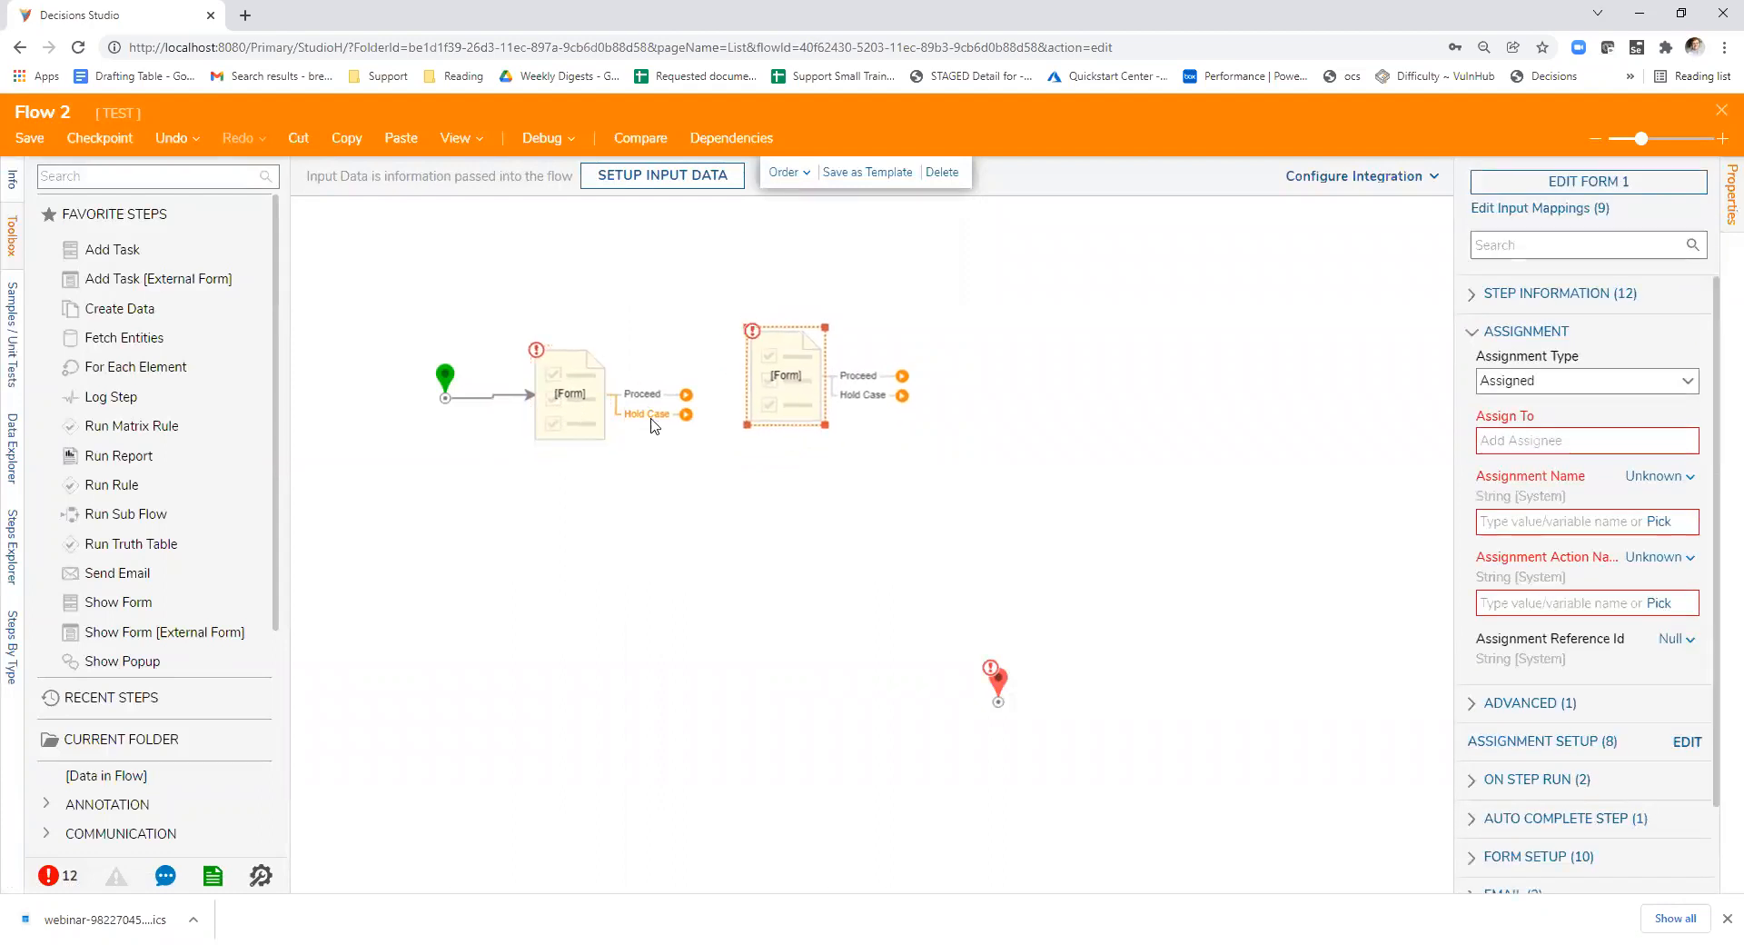
- Connect the first task's Hold Case outcome to the second task step and move the first task slightly lower
left_click_drag(686, 414, 799, 308)
left_click_drag(588, 399, 609, 428)
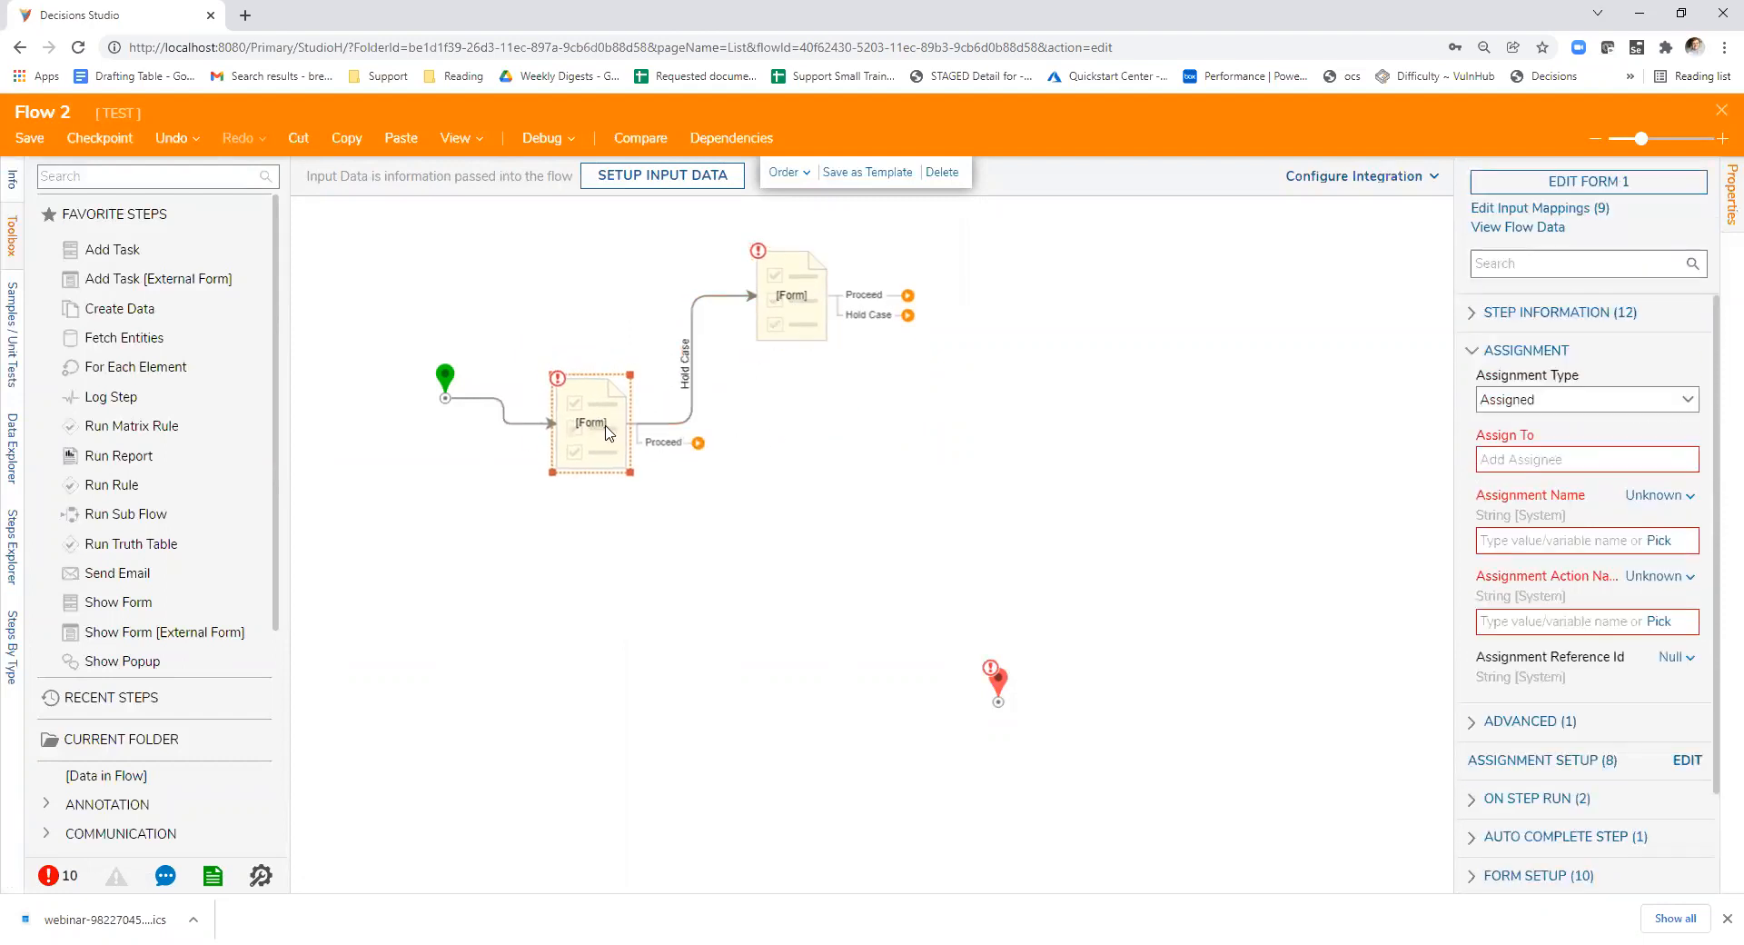
- Examine the properties of the Hold case button in Form 1 and return to the flow
left_click(1564, 181)
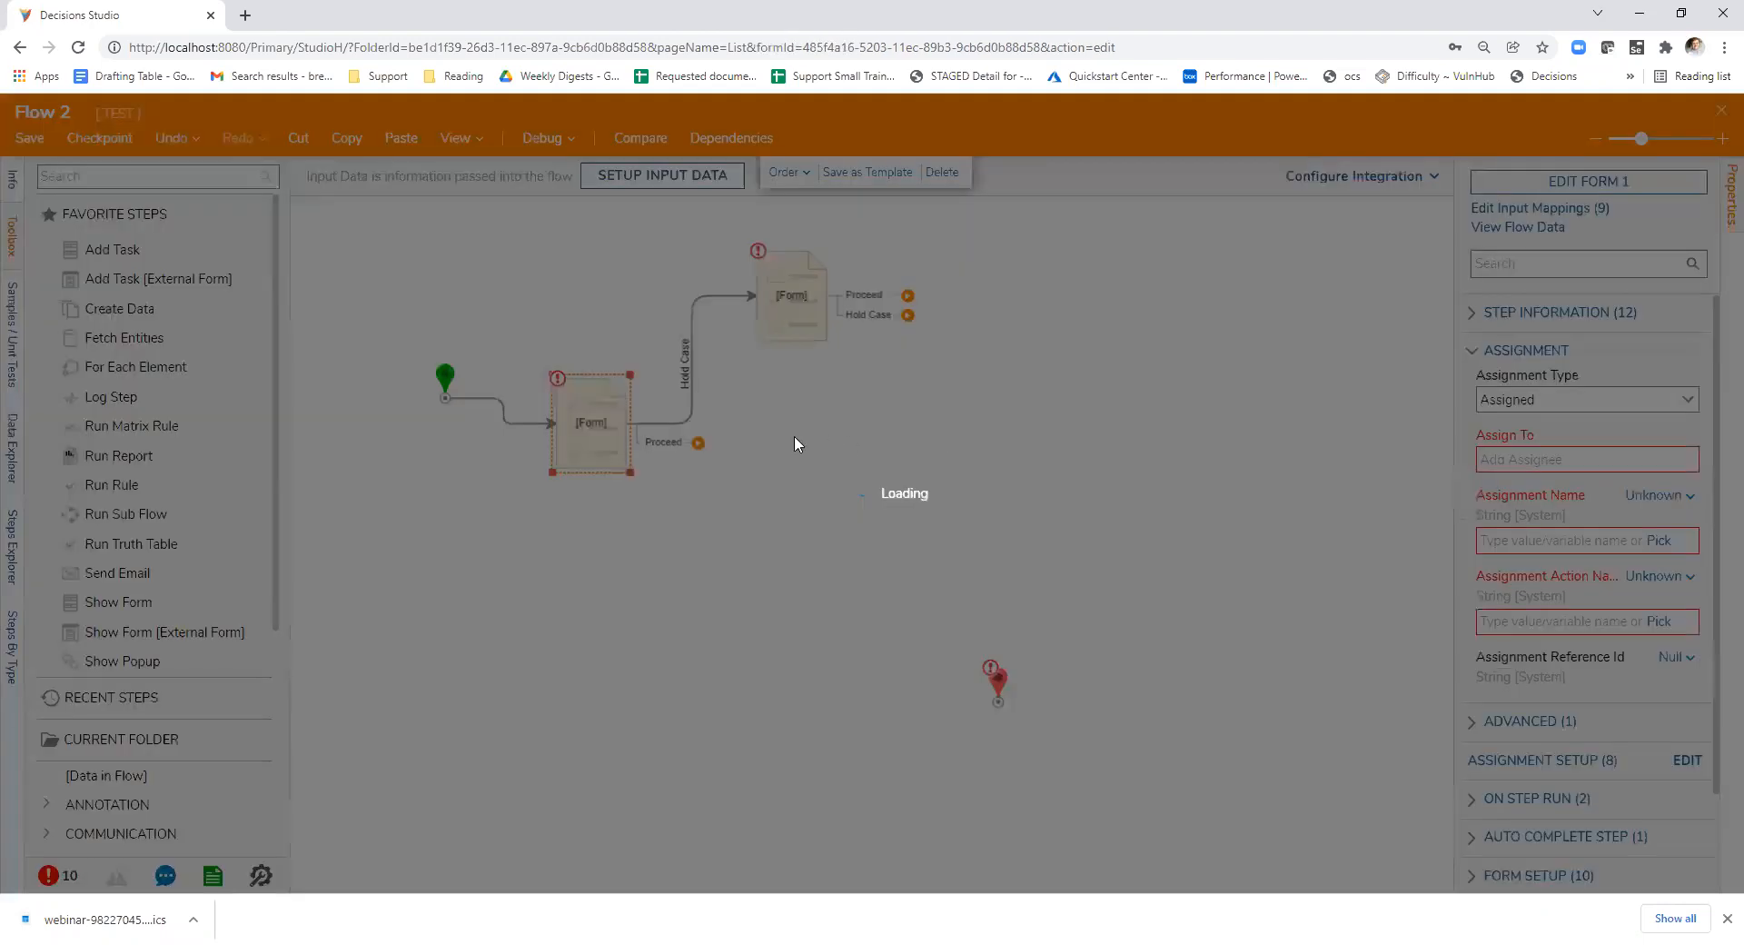
left_click(795, 405)
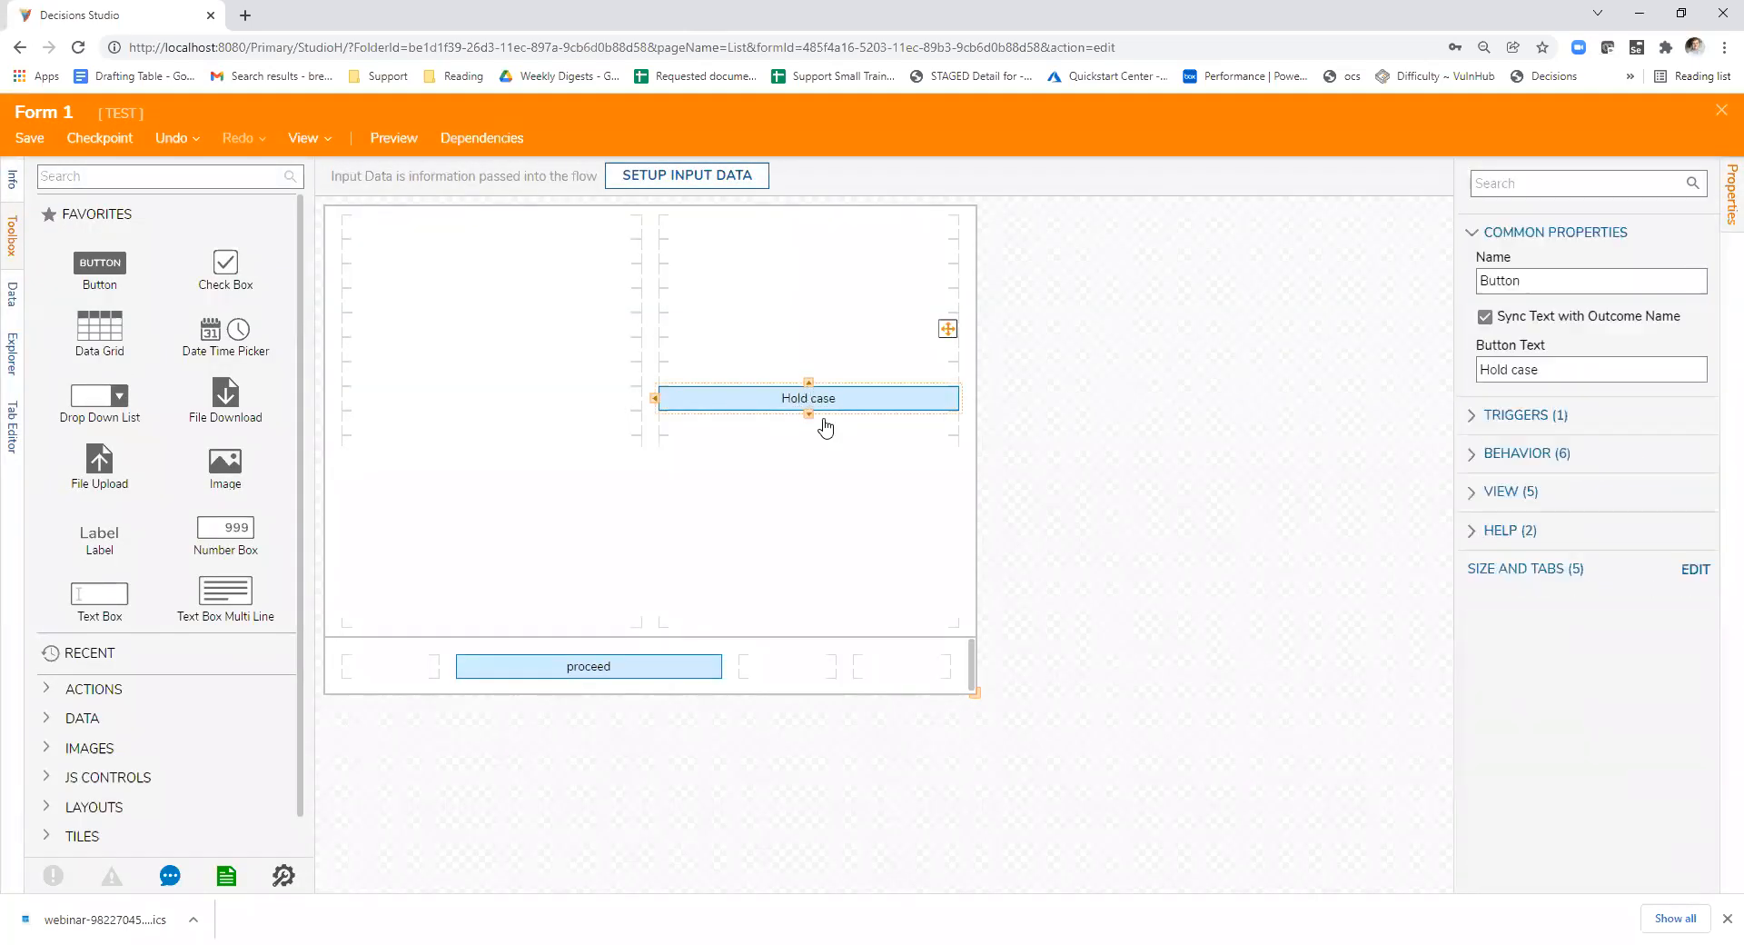
left_click(1722, 110)
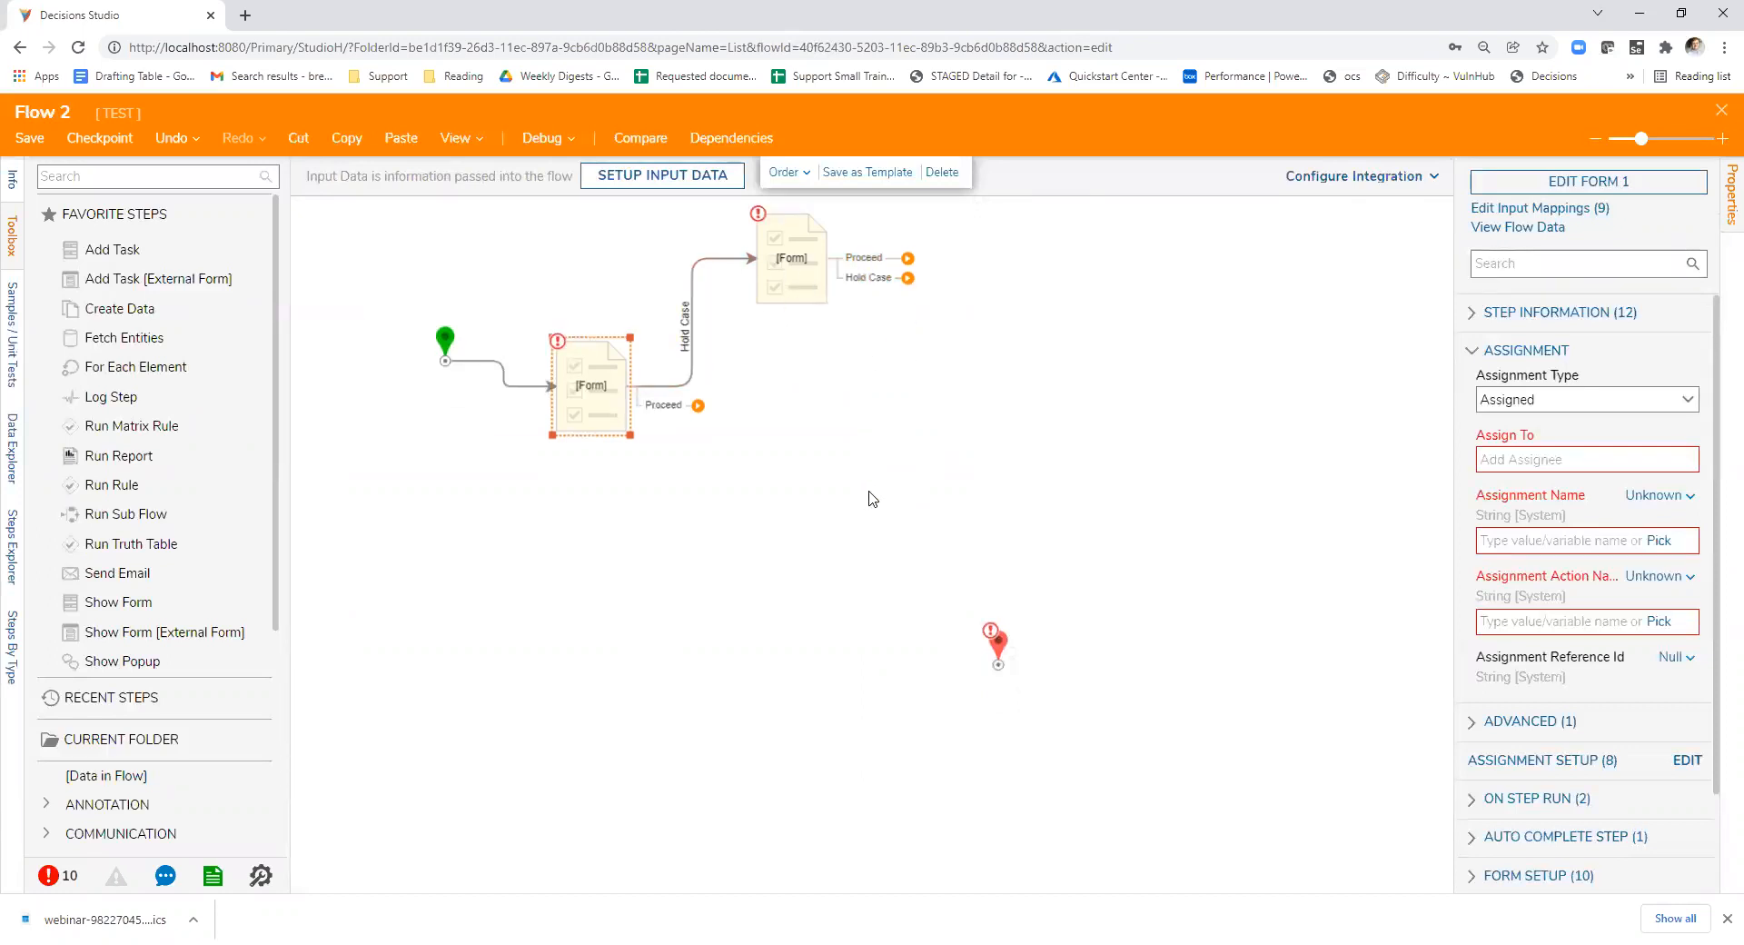
- Connect the first task's Proceed outcome to the end step and route the line from the task's underside
left_click_drag(797, 317, 806, 329)
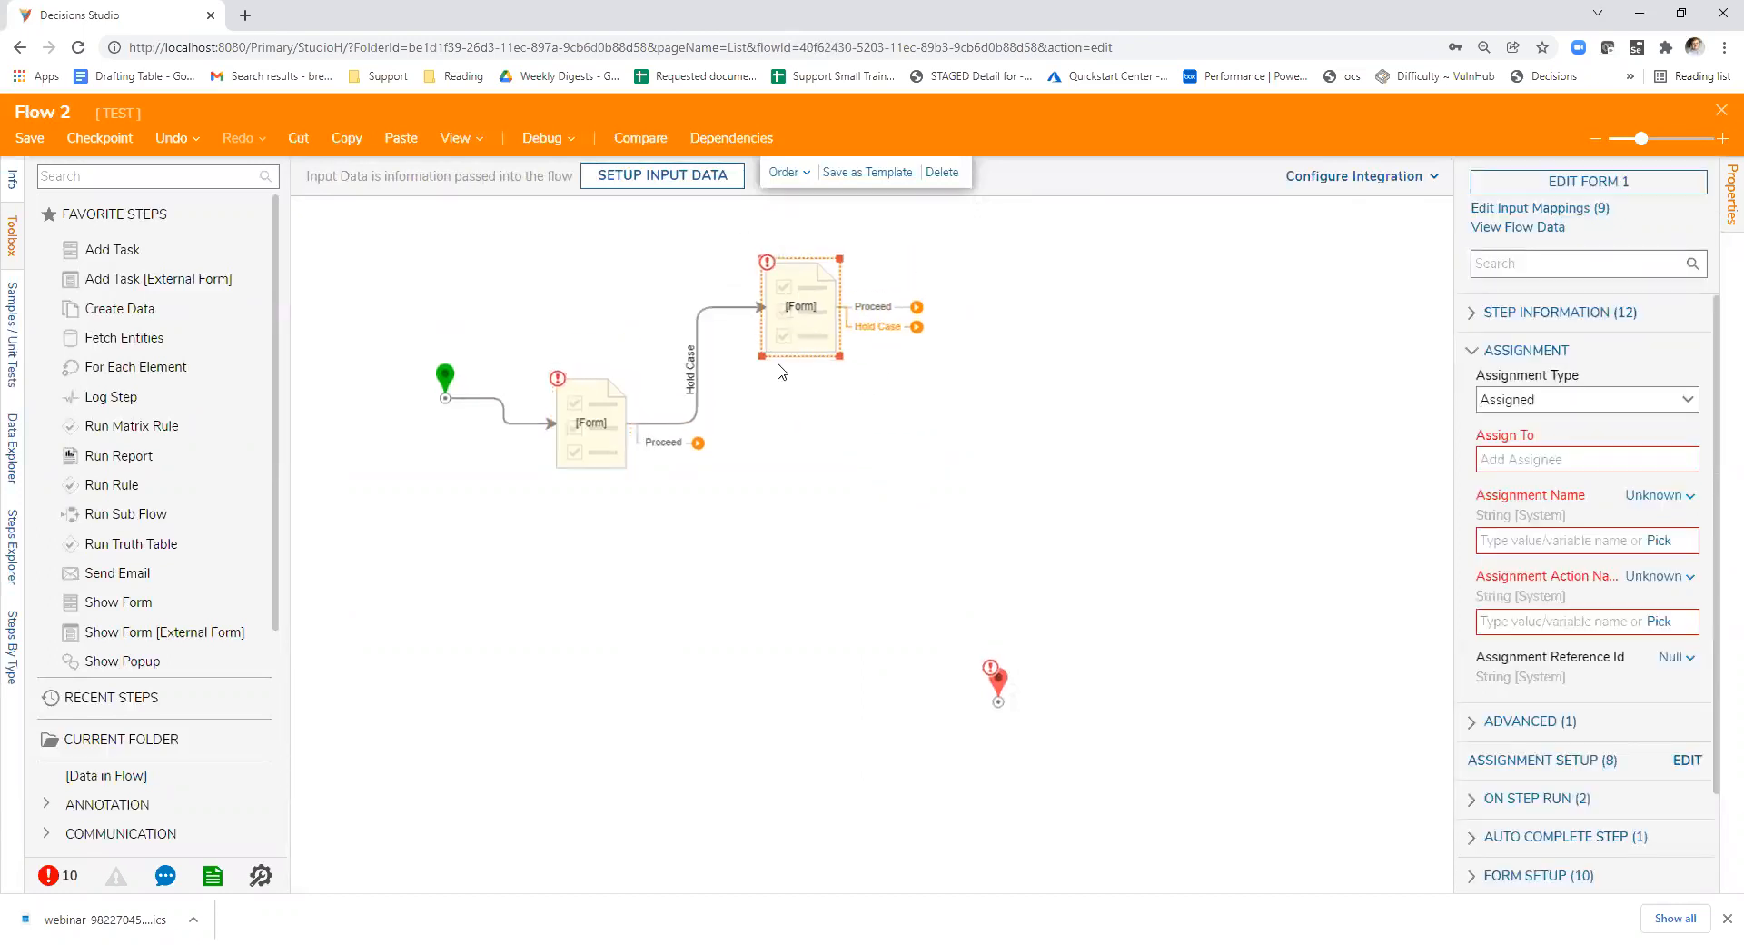
mouse_move(696, 443)
left_mouse_down()
mouse_move(1003, 692)
mouse_move(1023, 534)
left_mouse_up()
left_click(667, 426)
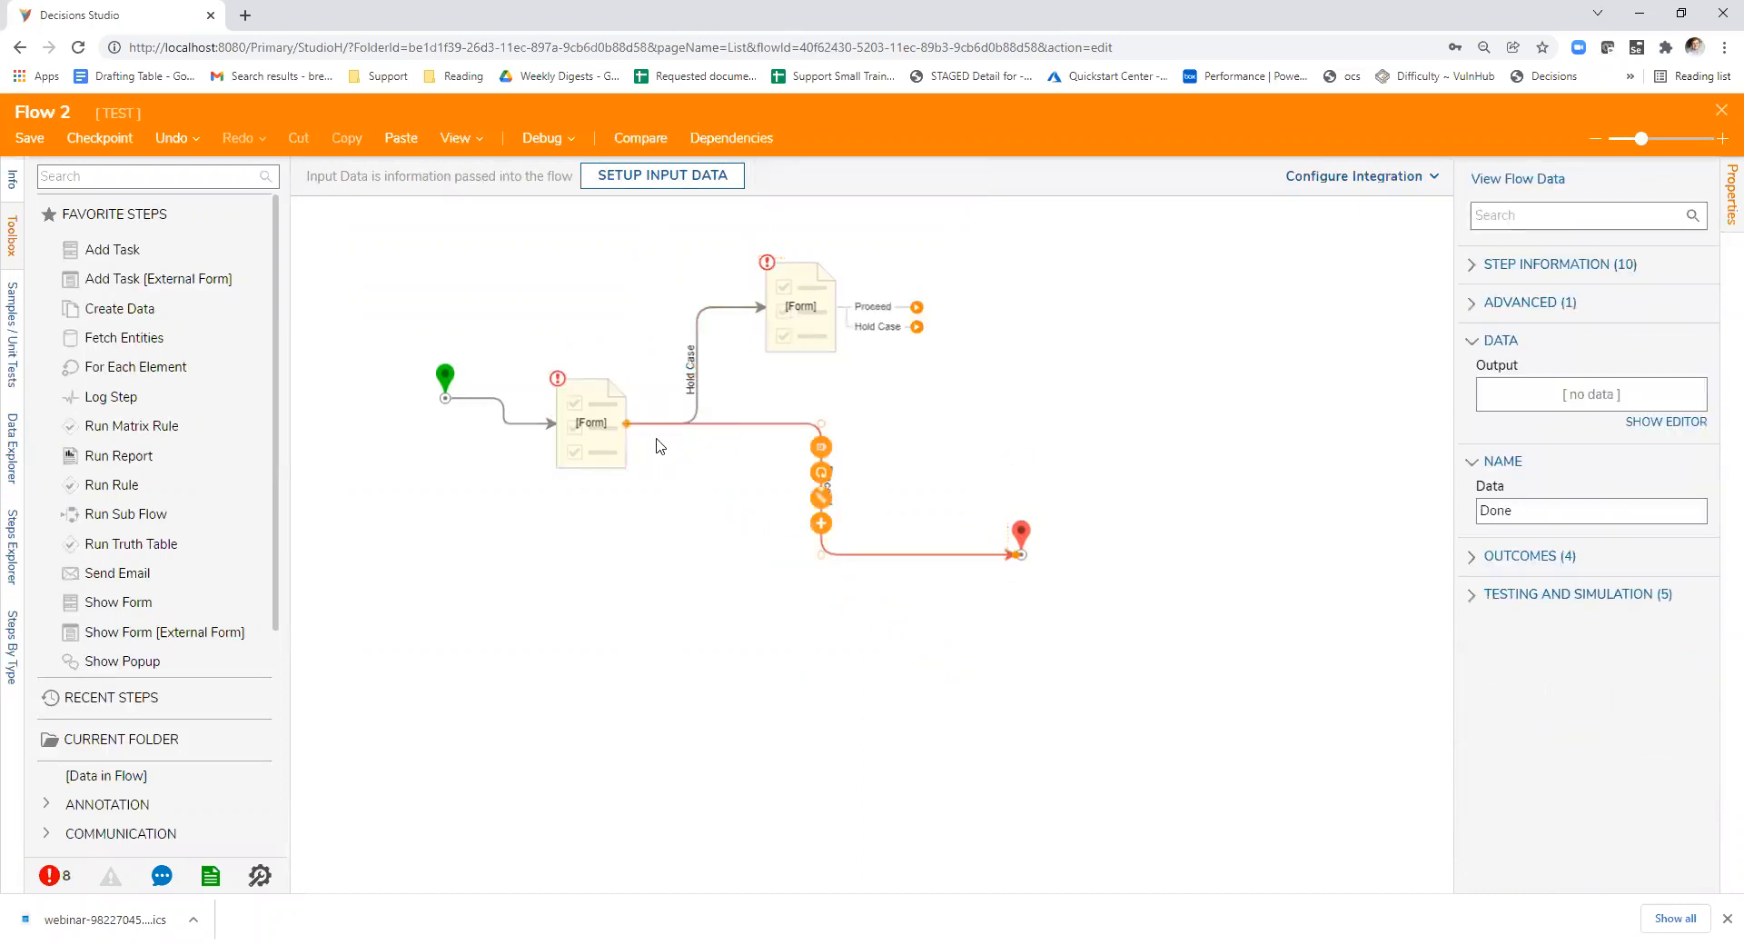
left_click_drag(626, 424, 594, 466)
- Open Form 1 from the second task step and add a button above the Hold case button
left_click_drag(789, 337, 745, 448)
left_click(1549, 182)
left_click_drag(100, 263, 760, 317)
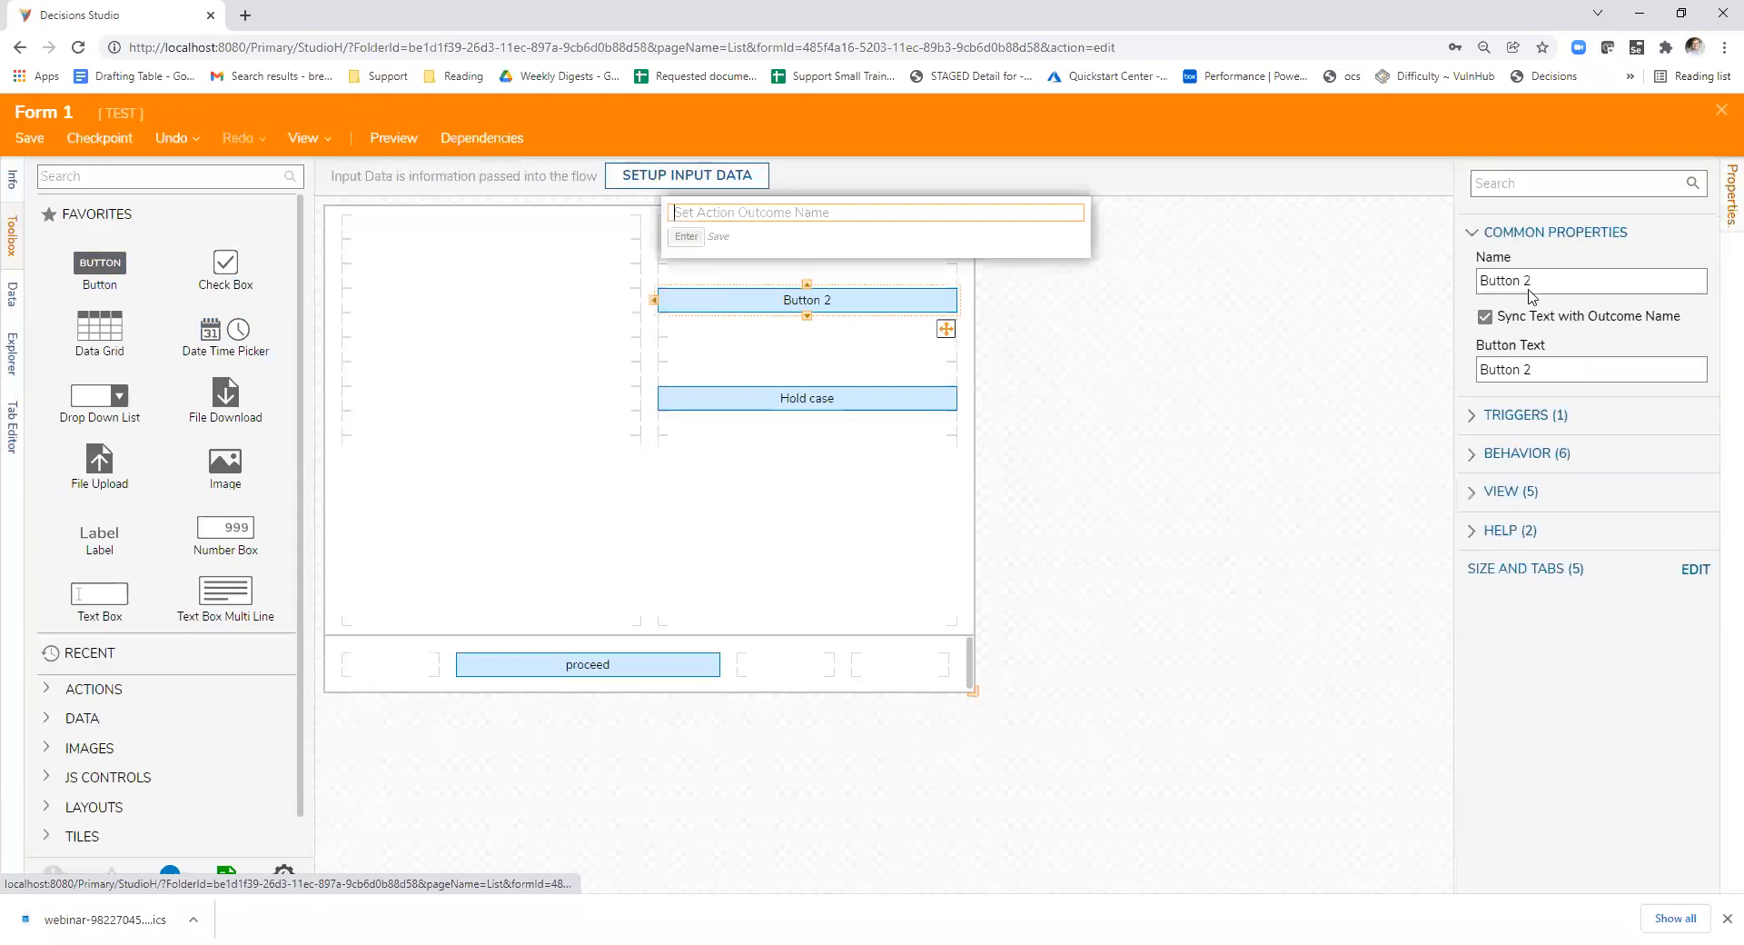
- Set the new button's text to "Resume", then save and close Form 1
left_click_drag(1549, 371, 1449, 374)
type("form")
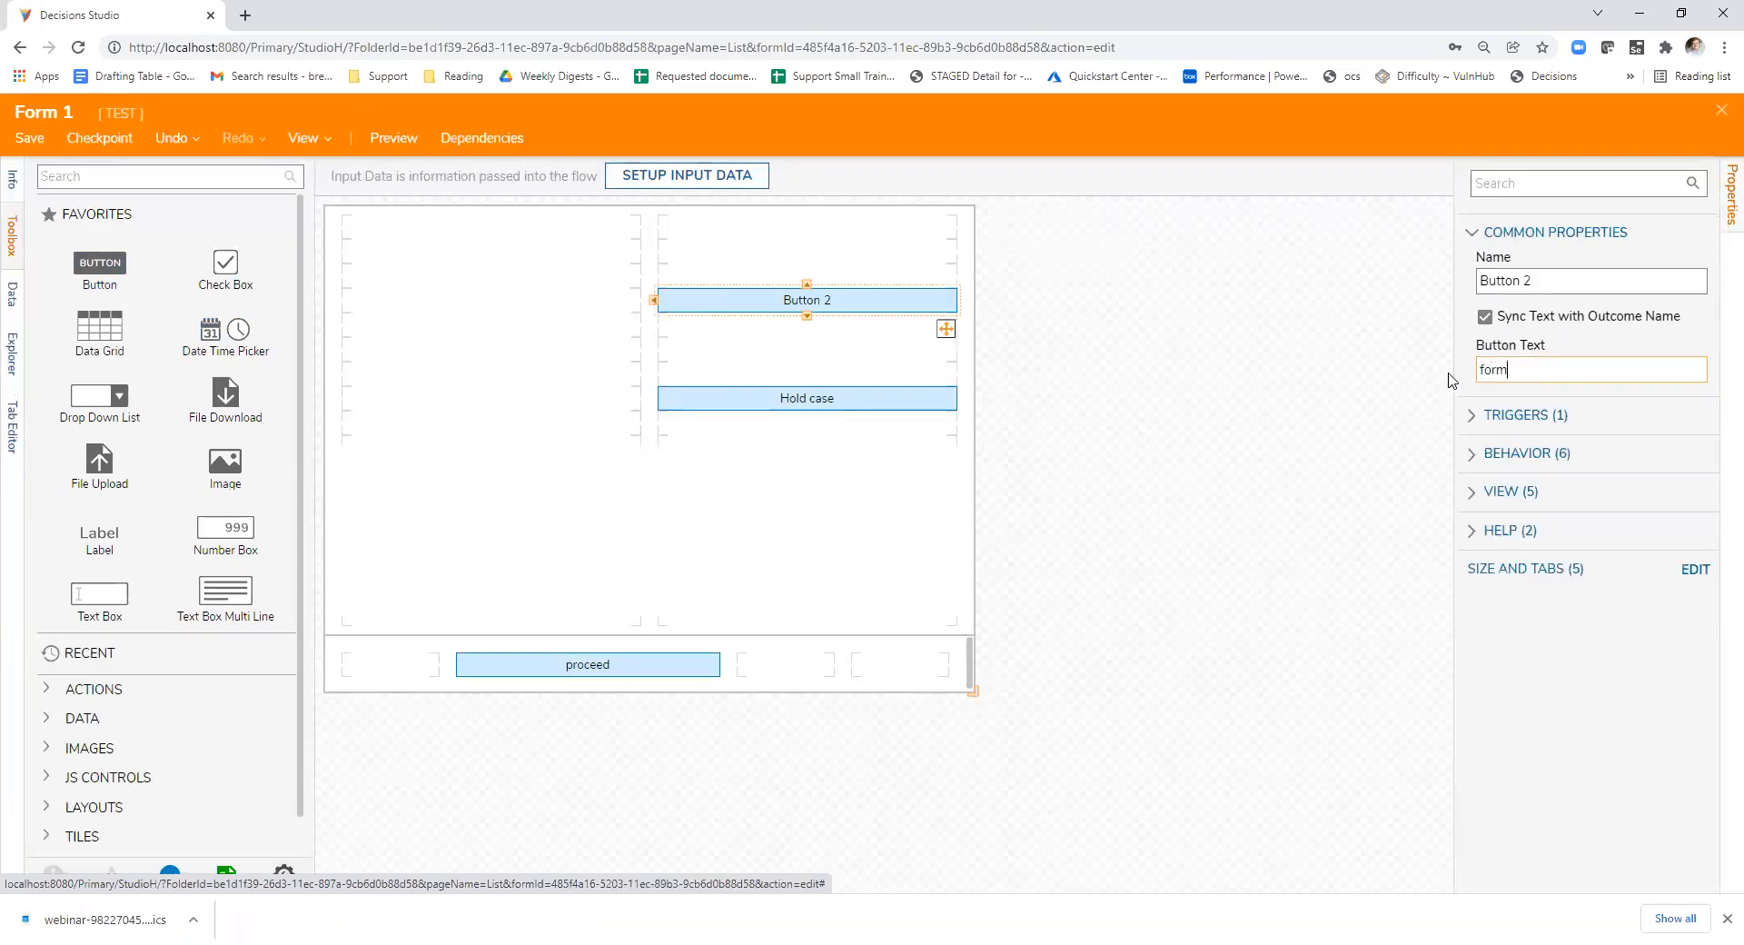
key("BackSpace")
key("BackSpace")
key("BackSpace")
key("BackSpace")
left_click(1117, 446)
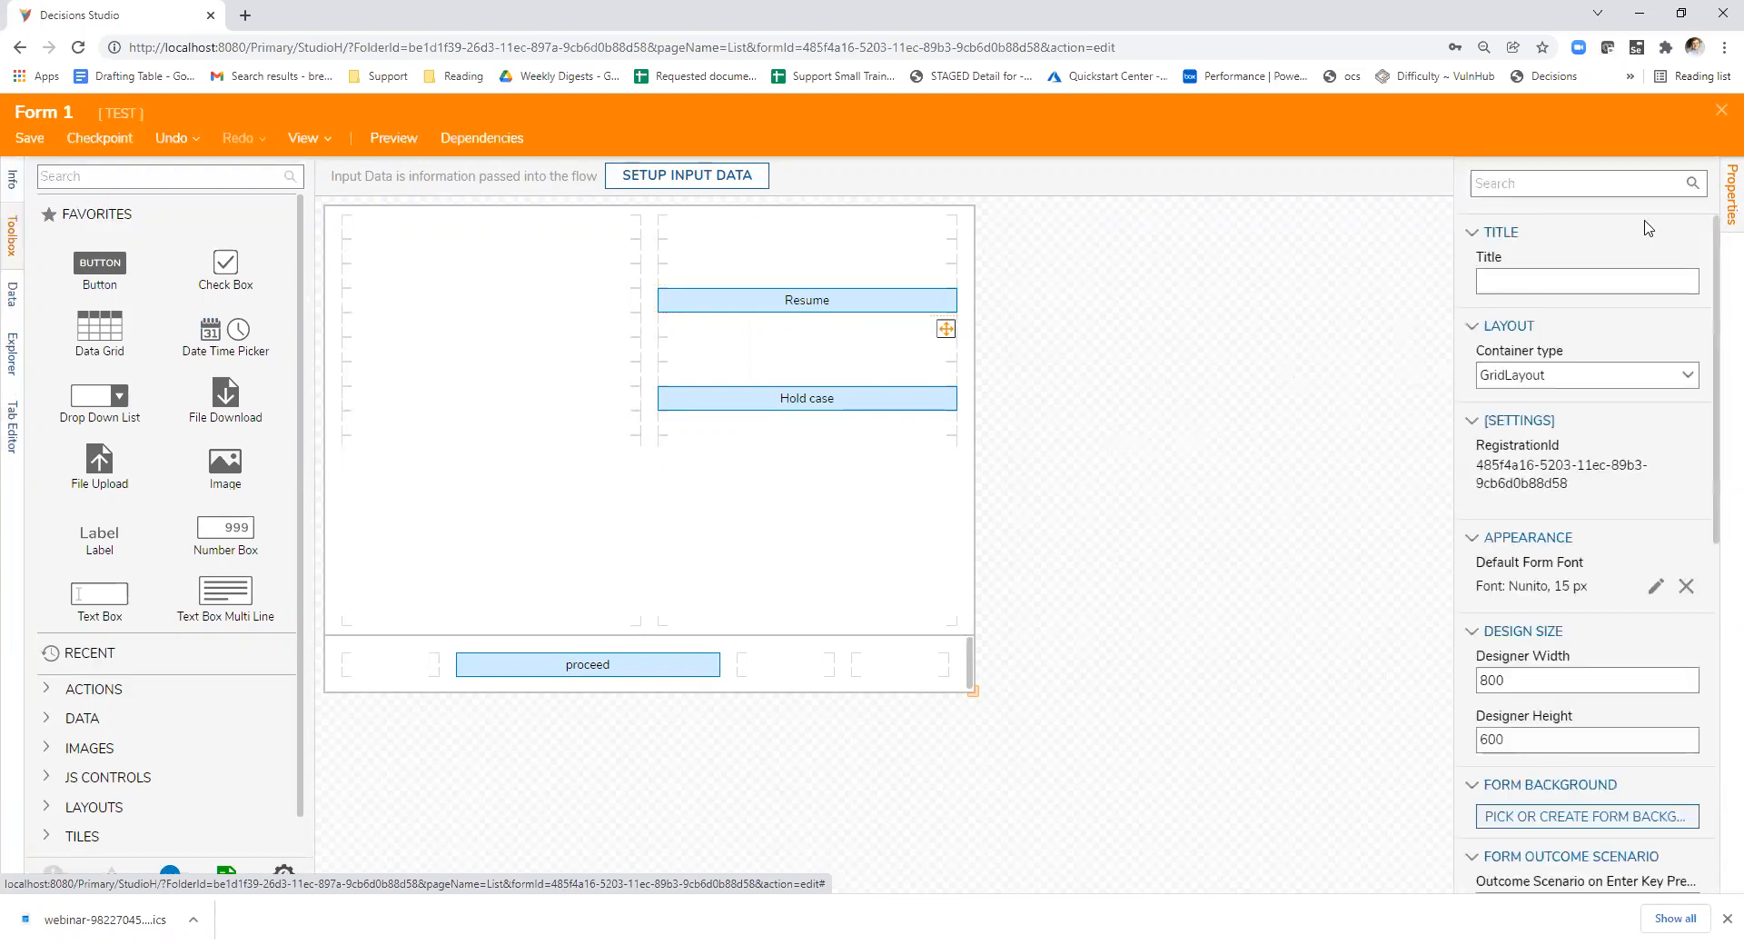
left_click(1721, 110)
left_click(1093, 603)
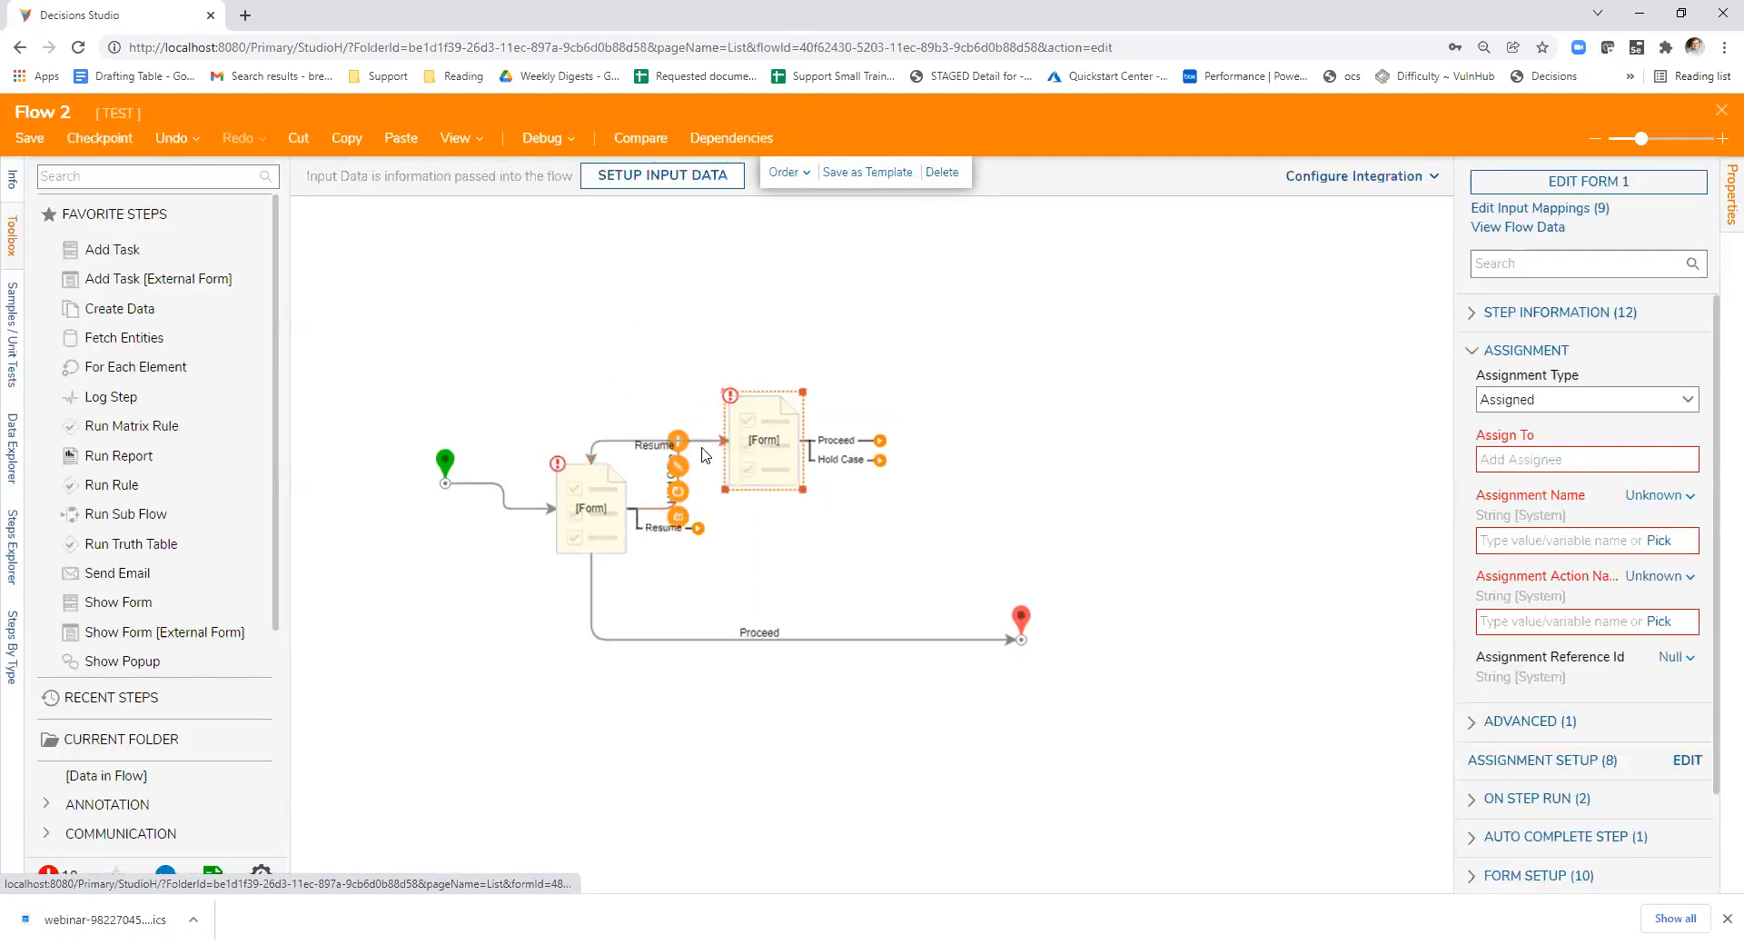
- Loop the second task's Resume outcome back to the top of the first task and reposition the second task
left_click(590, 450)
left_click_drag(727, 439, 760, 398)
left_click_drag(773, 458, 803, 500)
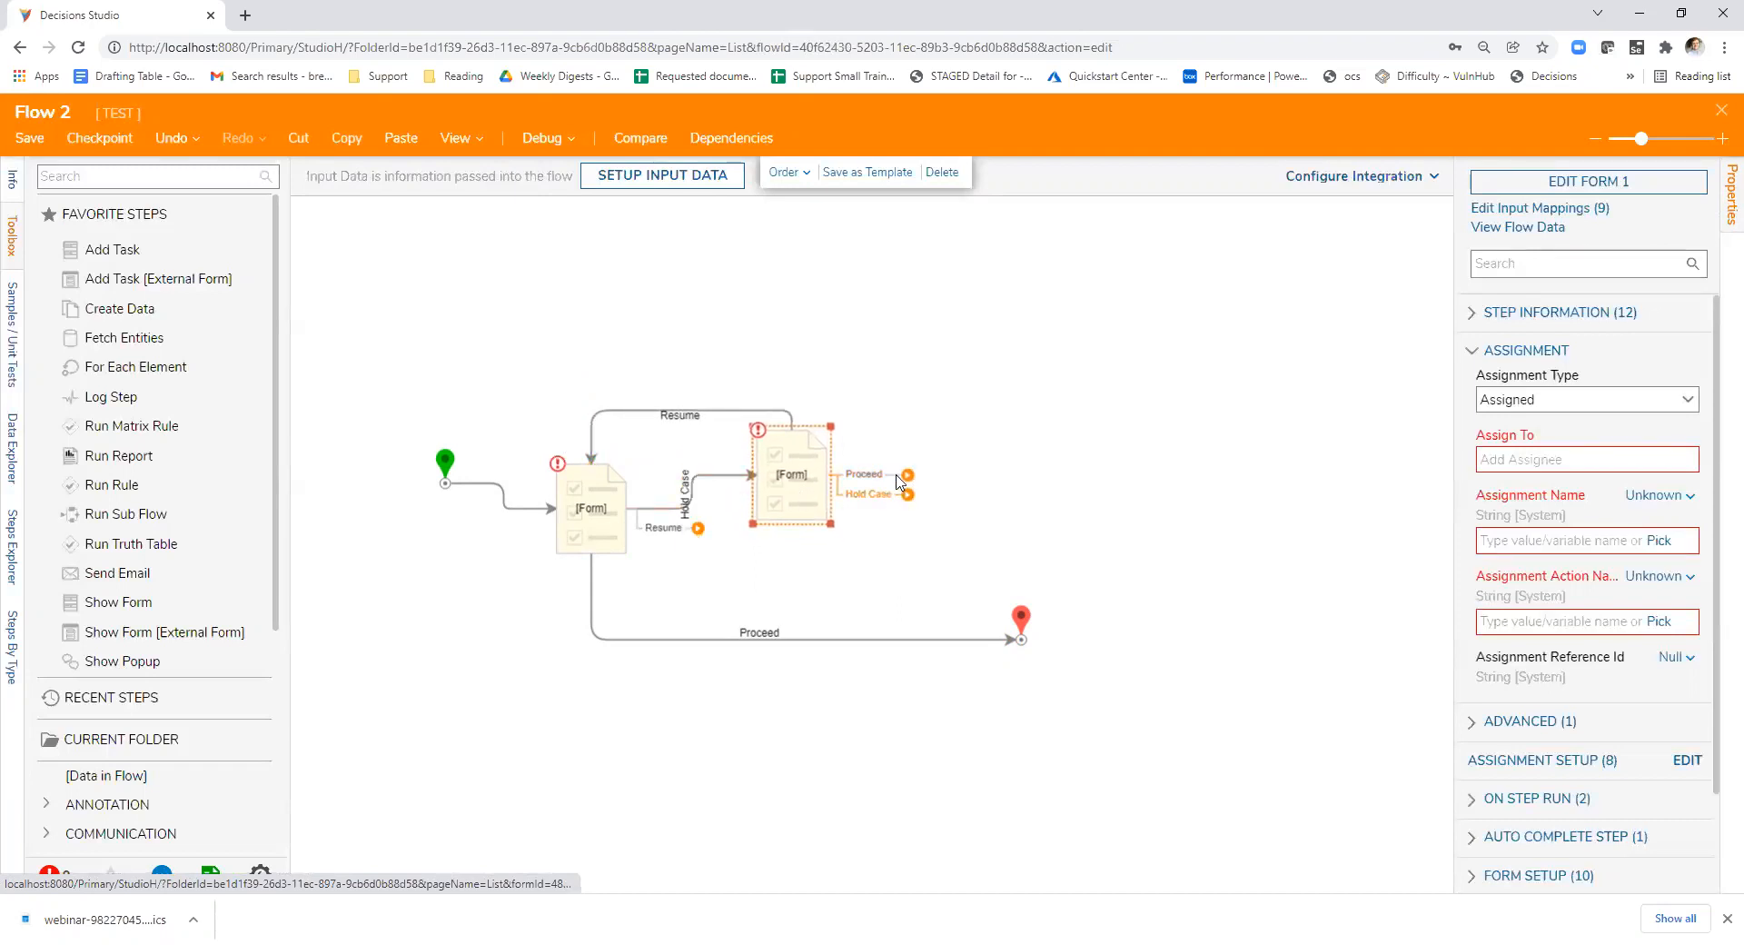
left_click_drag(787, 498, 796, 455)
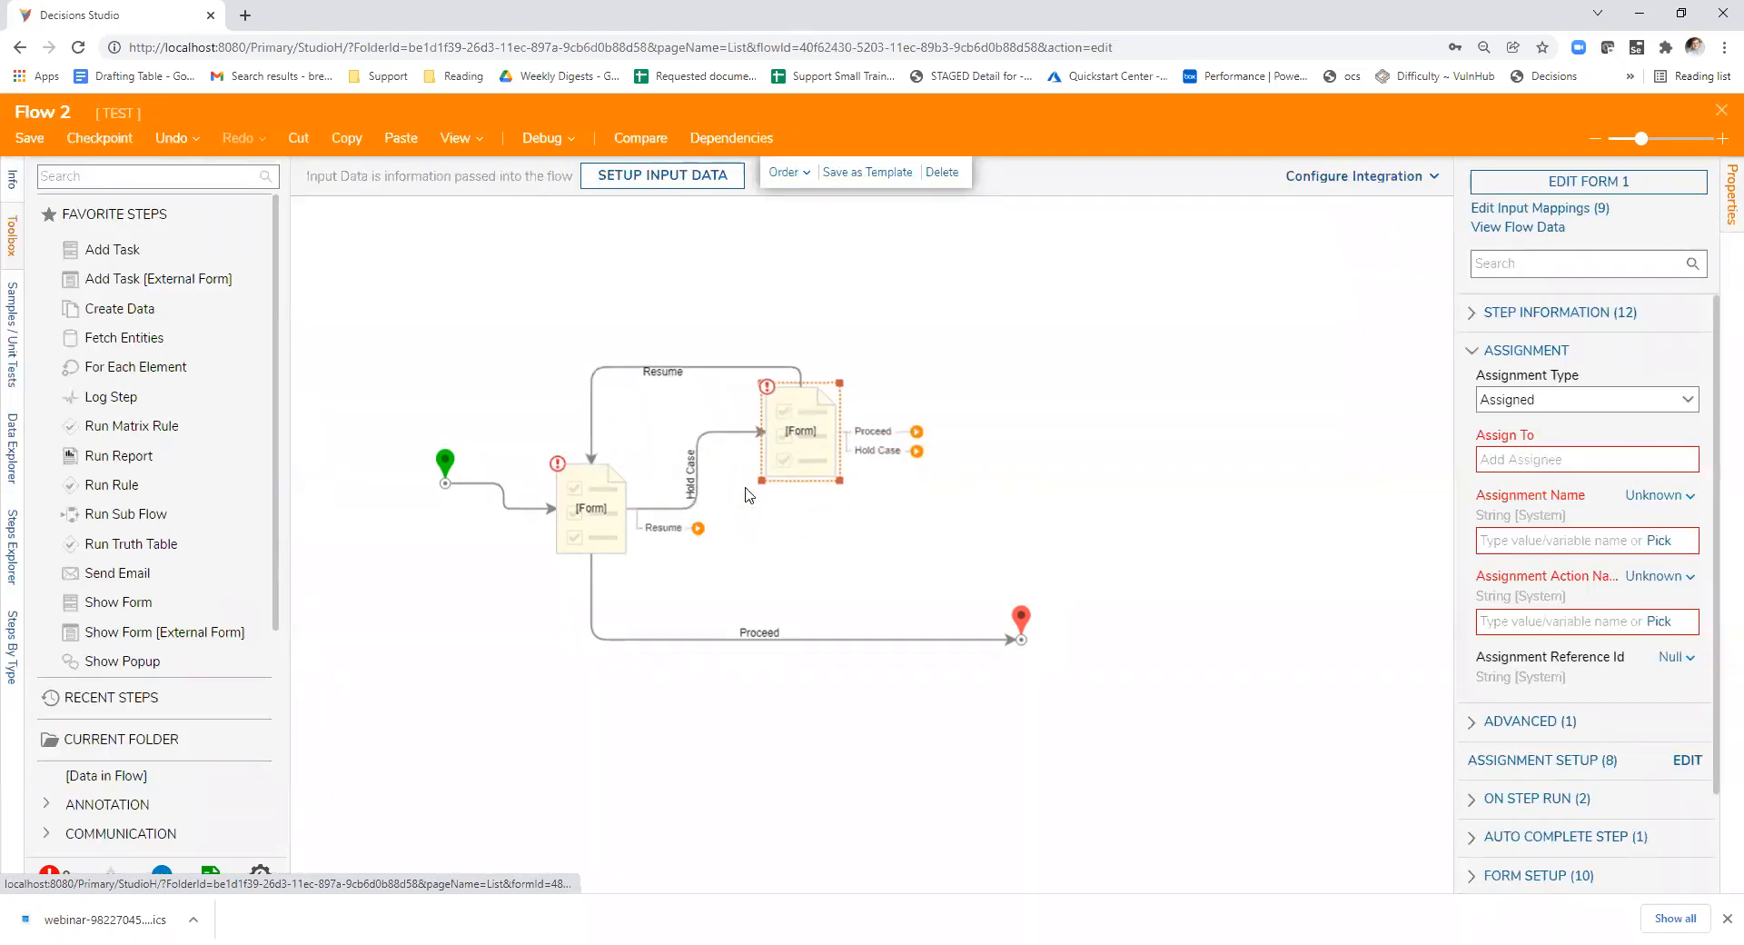
- Delete the Resume button from Form 1, then save and close the form
mouse_move(639, 640)
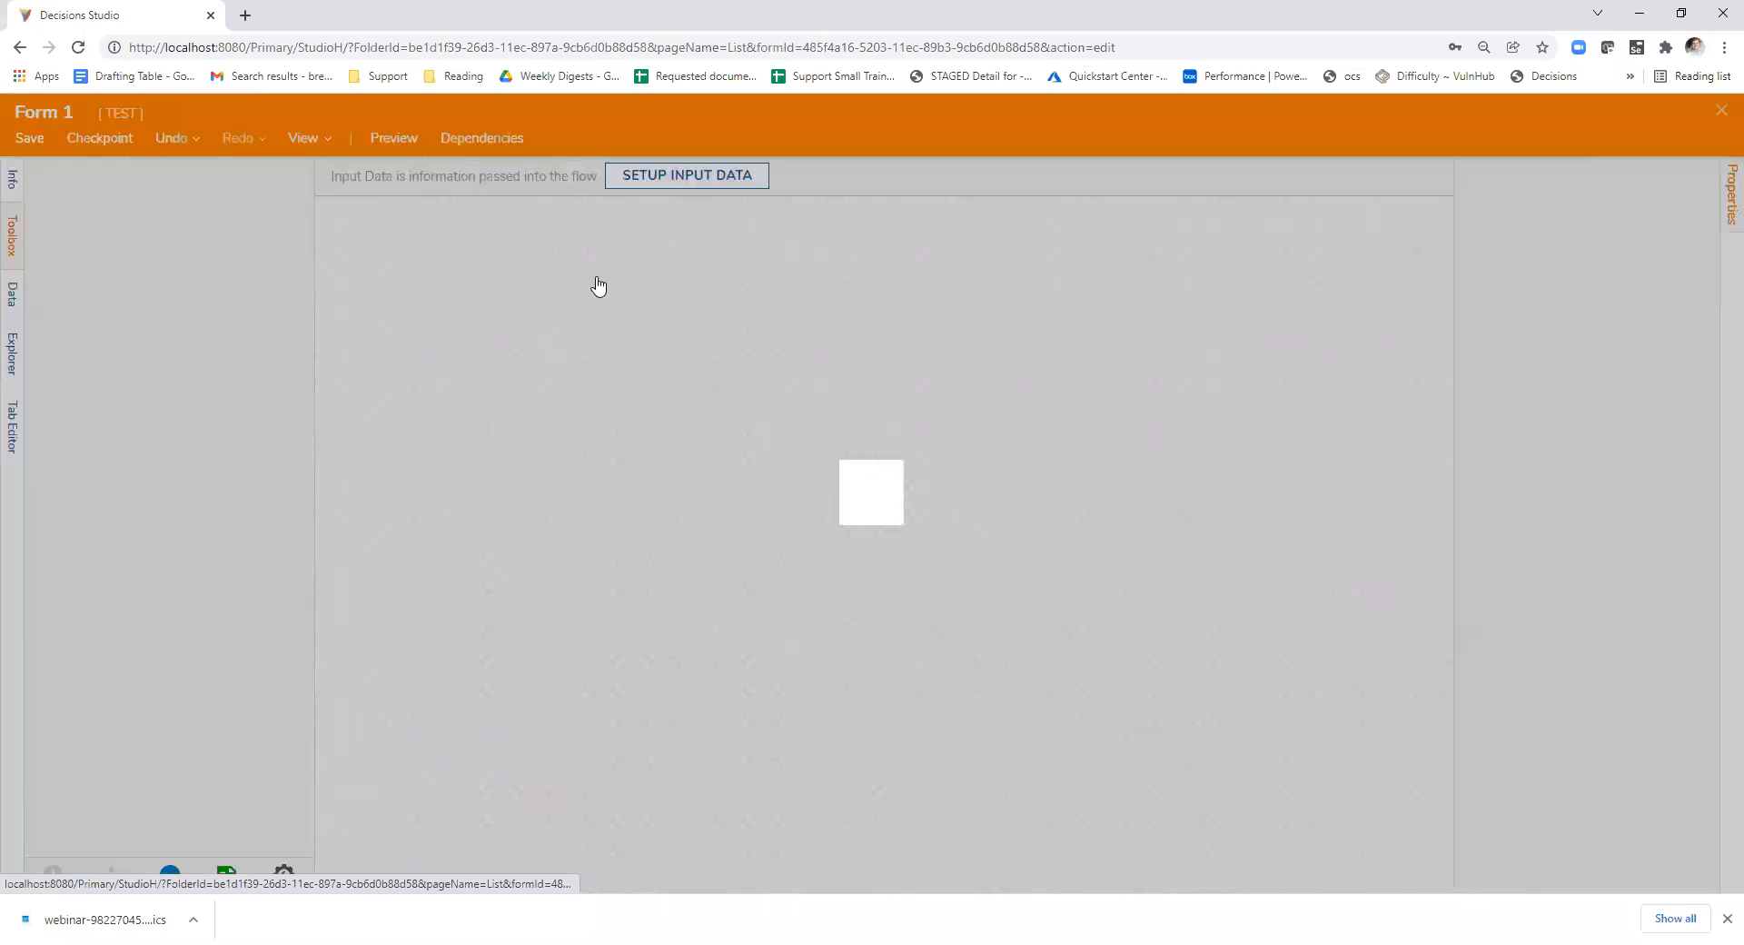
left_click(754, 304)
left_click(808, 373)
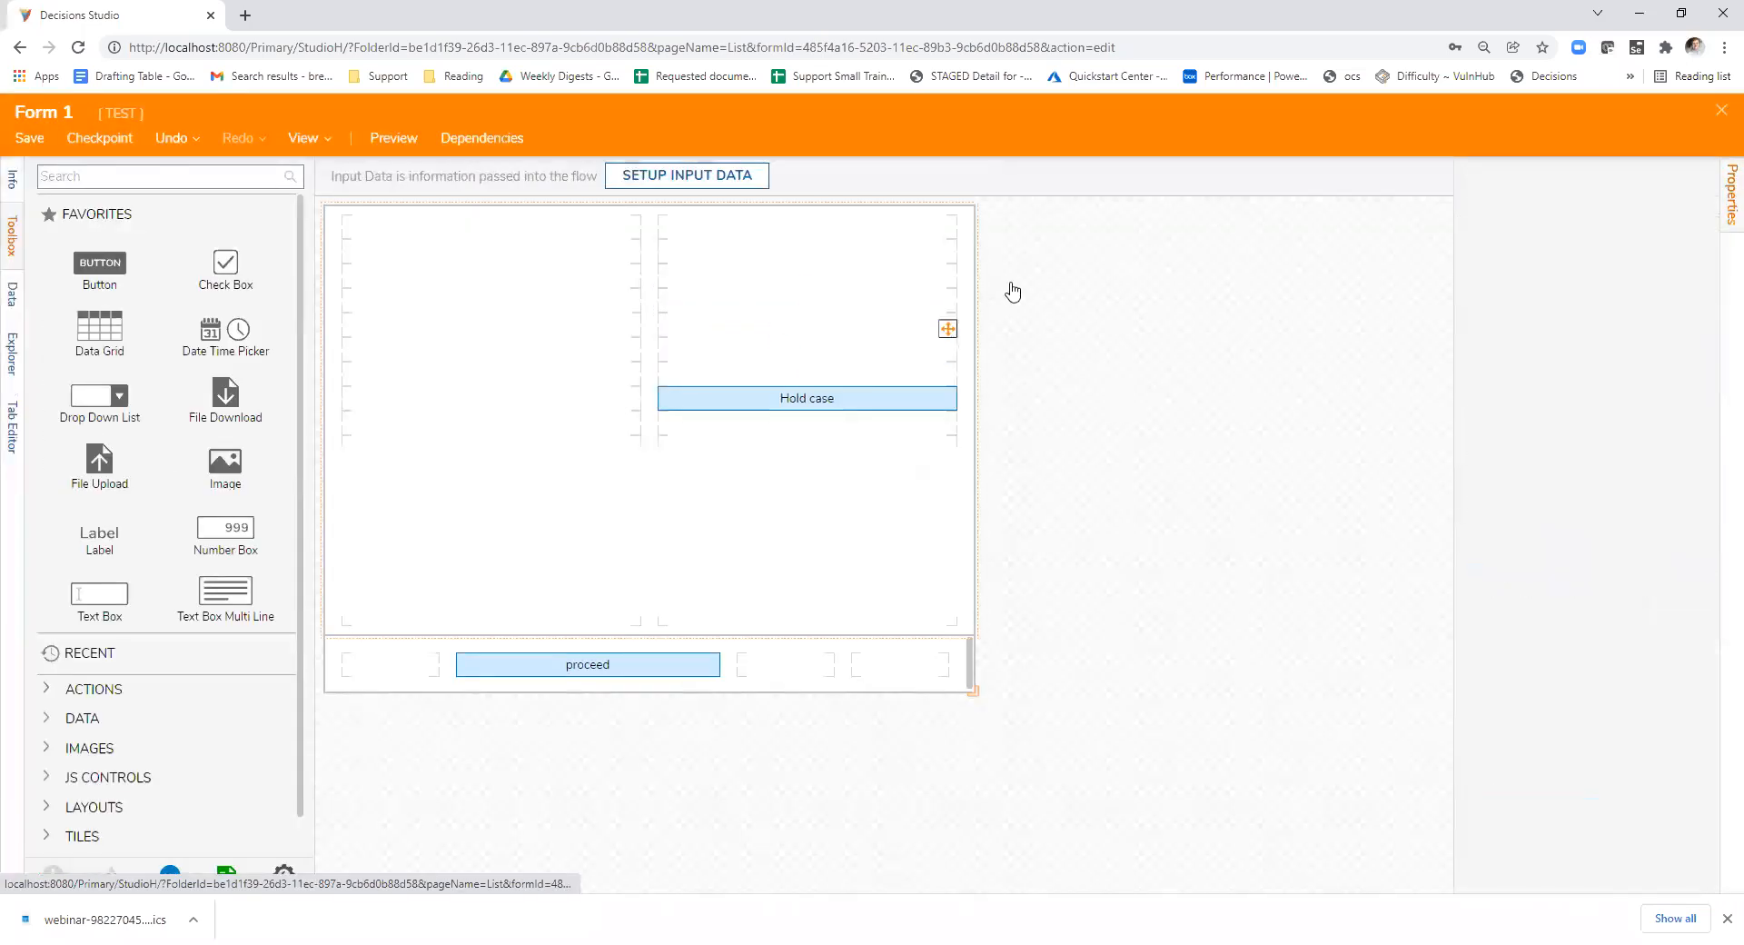
left_click(1721, 111)
left_click(1110, 601)
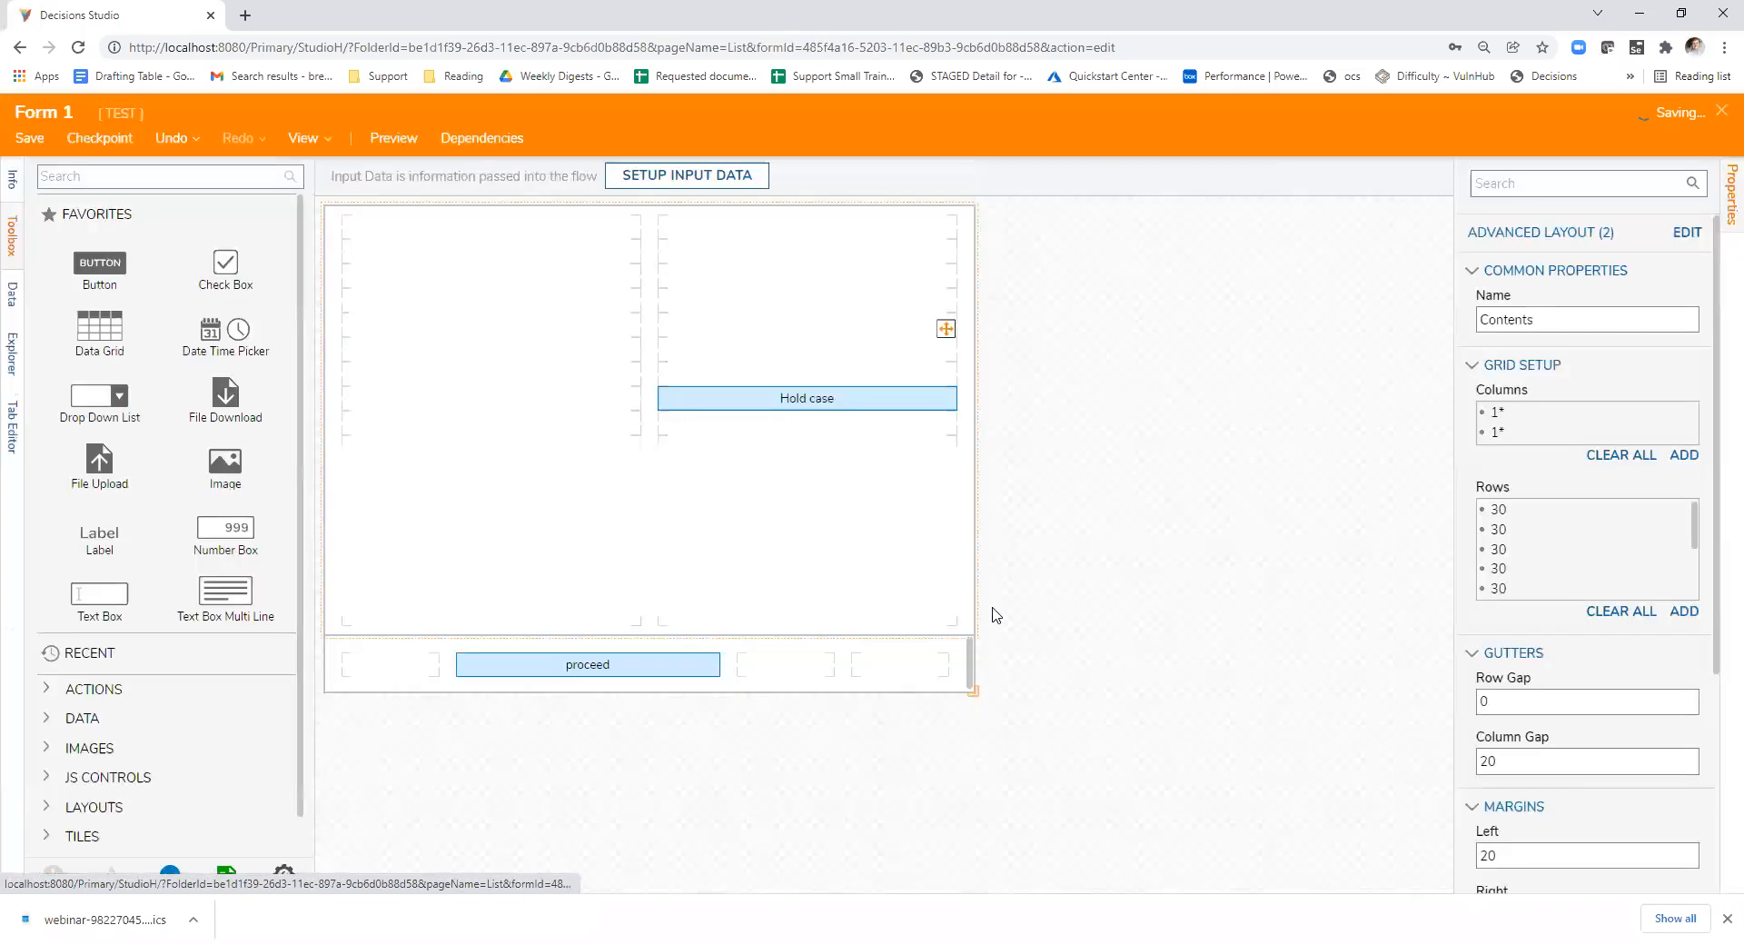
- Connect the second task's Proceed outcome back to the top of the first task step
left_click_drag(803, 448, 803, 494)
left_click_drag(917, 476, 588, 466)
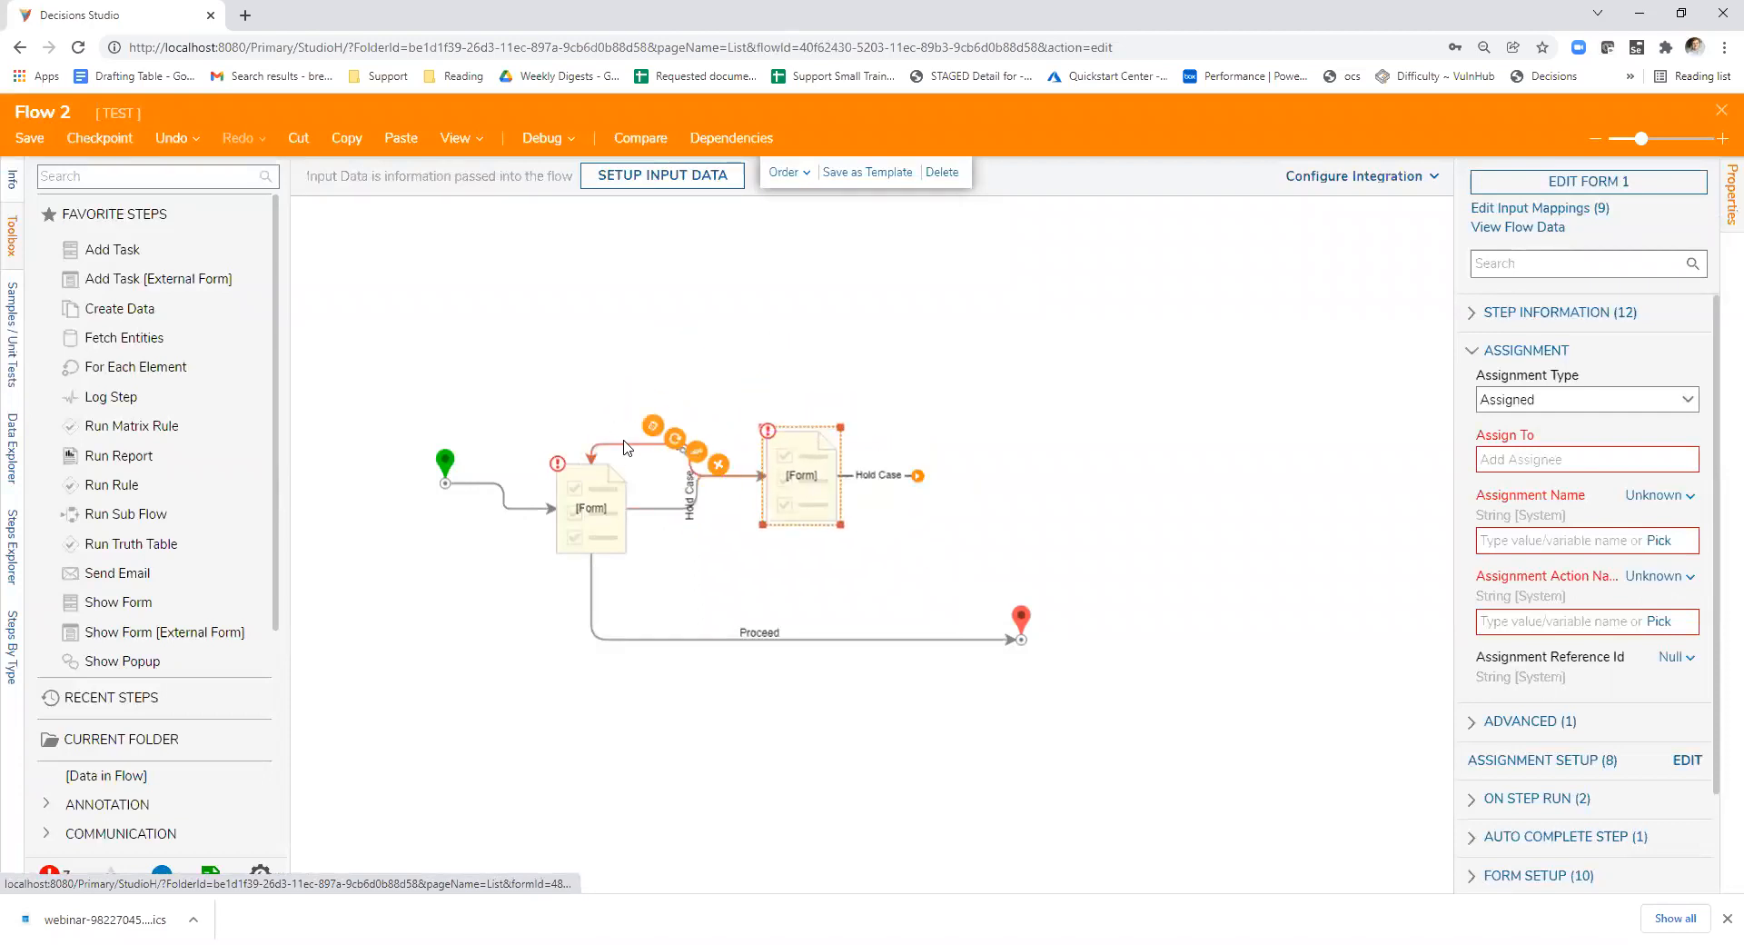
- Align the second task step level with the first and nudge it closer to the first task
left_click_drag(787, 430, 796, 466)
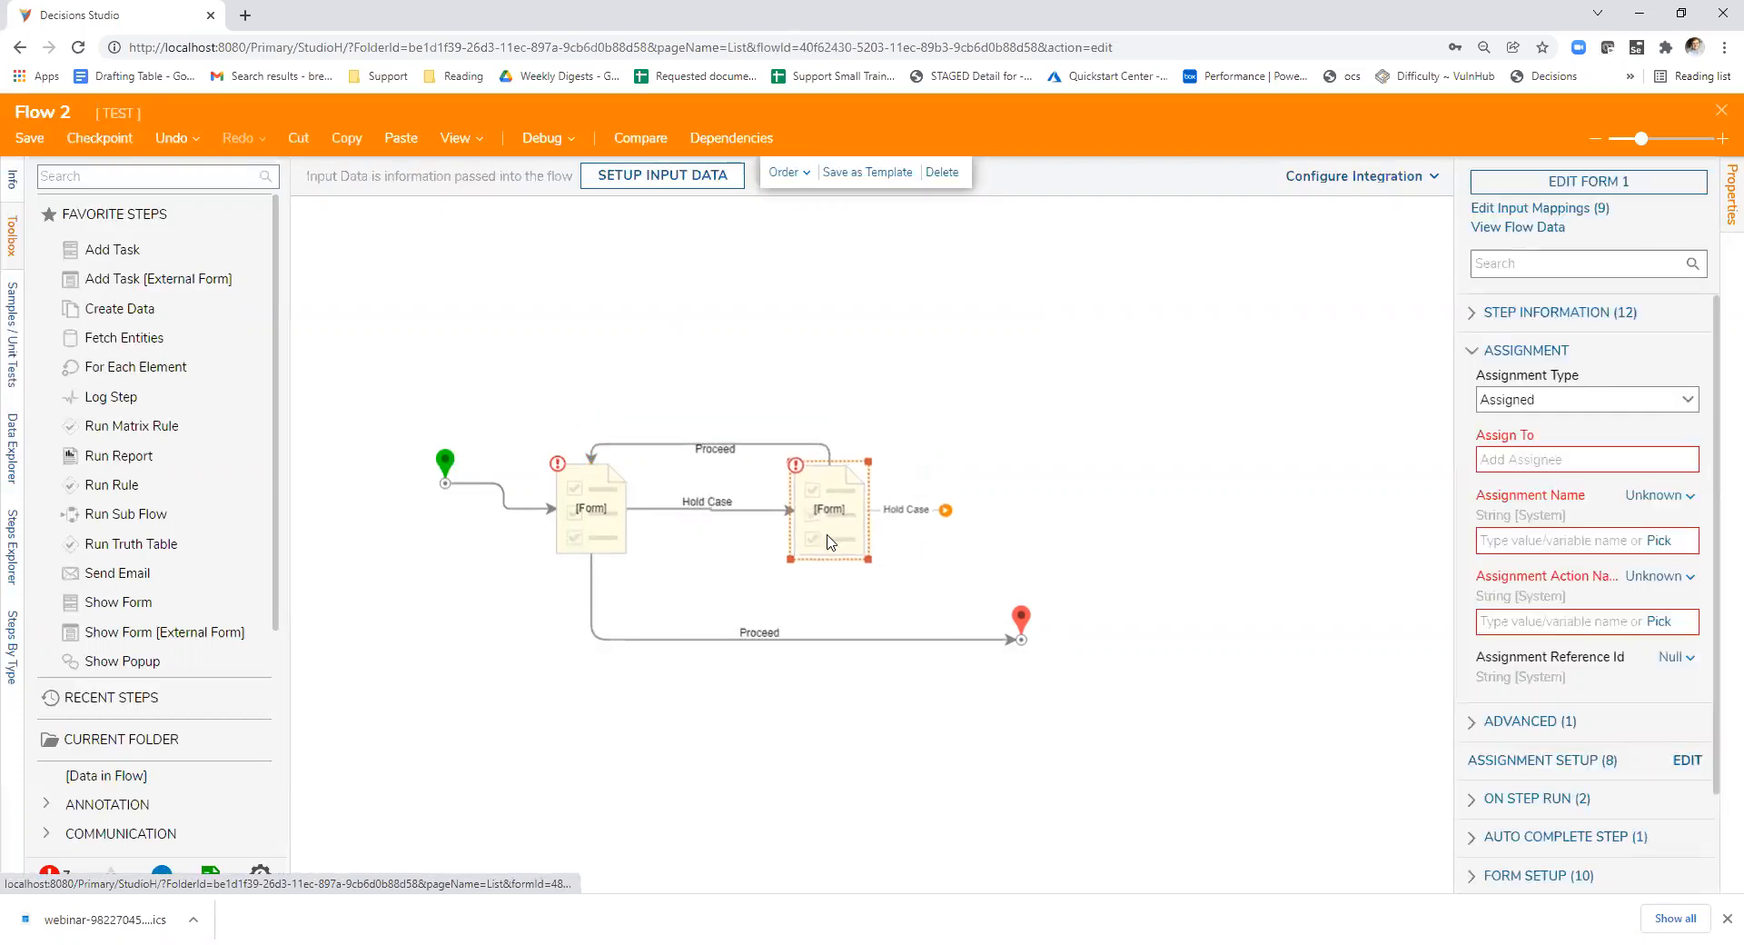
key("Up")
key("Up")
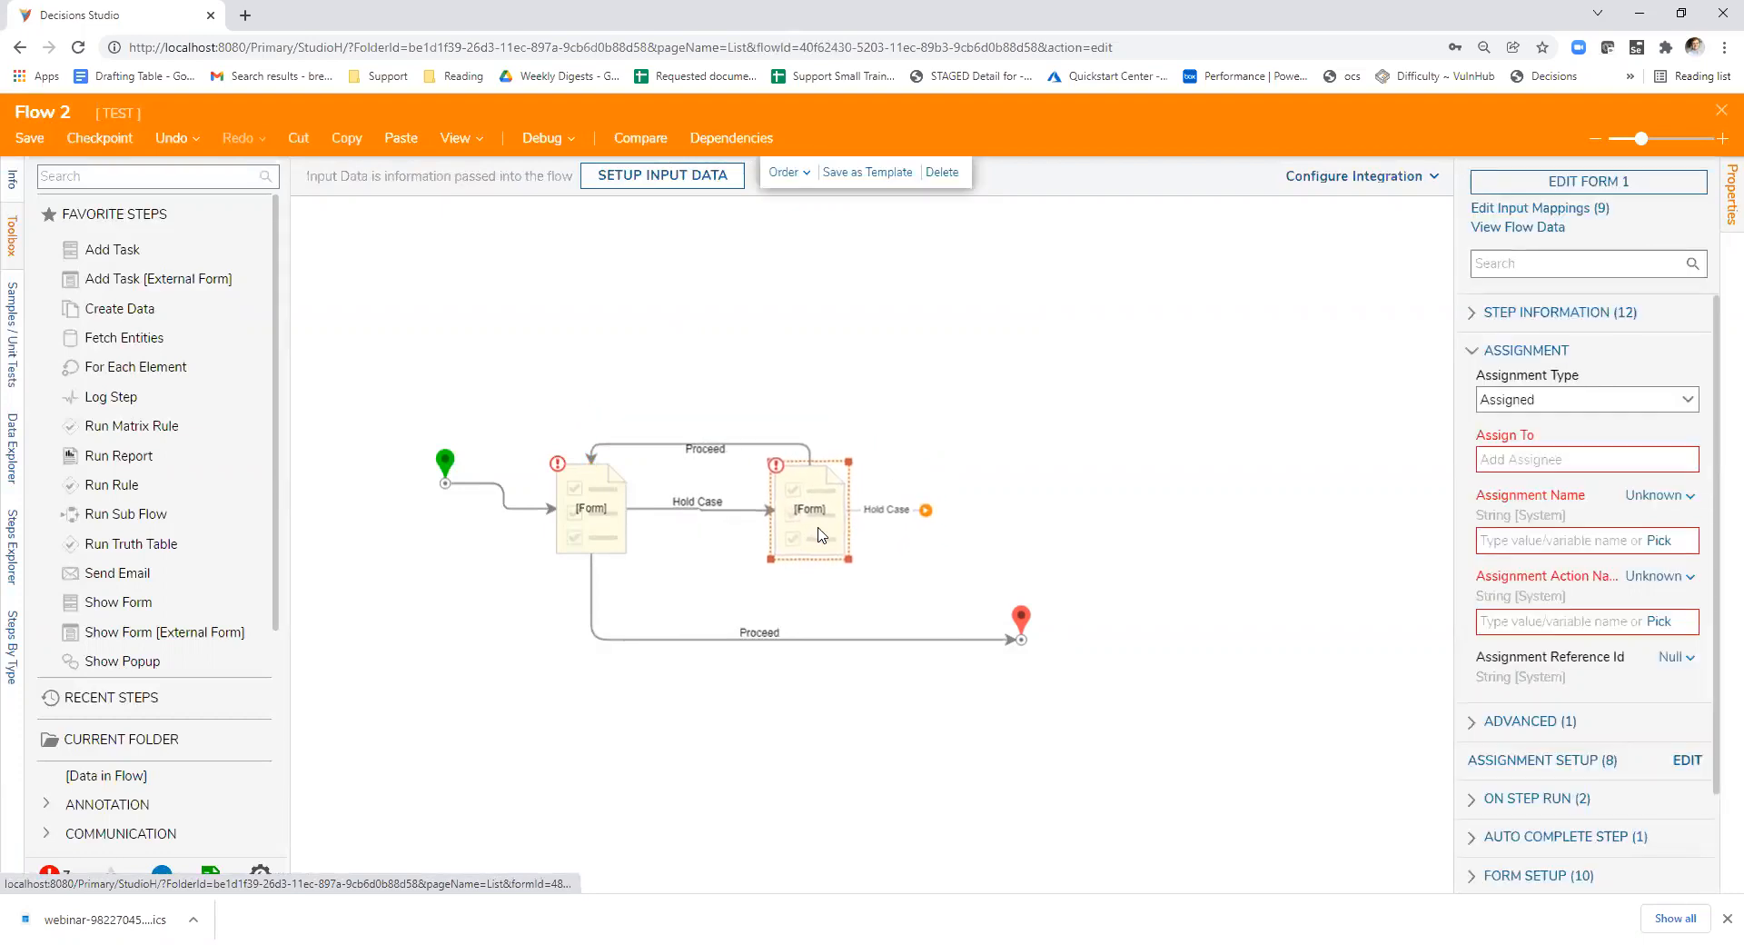
key("Left")
key("Left")
key("Left")
key("Left")
key("Left")
key("Left")
key("Left")
key("Left")
key("Left")
key("Left")
- Run Flow 2 in a debugging session to examine its path, then close the debugger
left_click(596, 532)
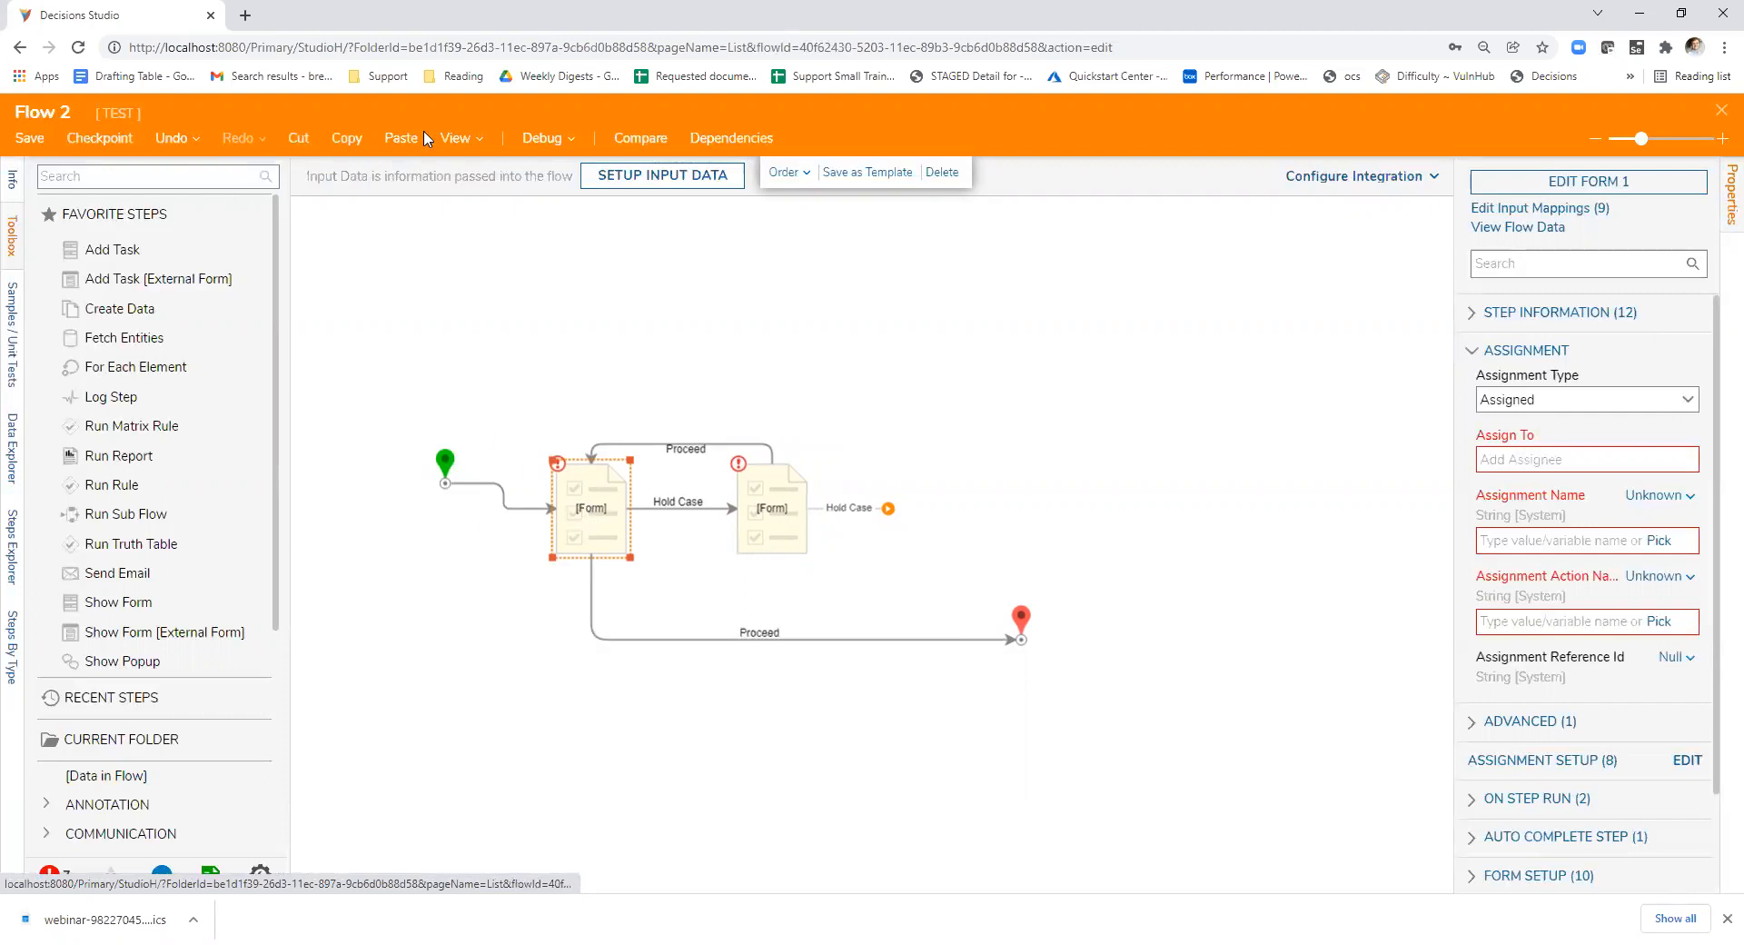
left_click(543, 138)
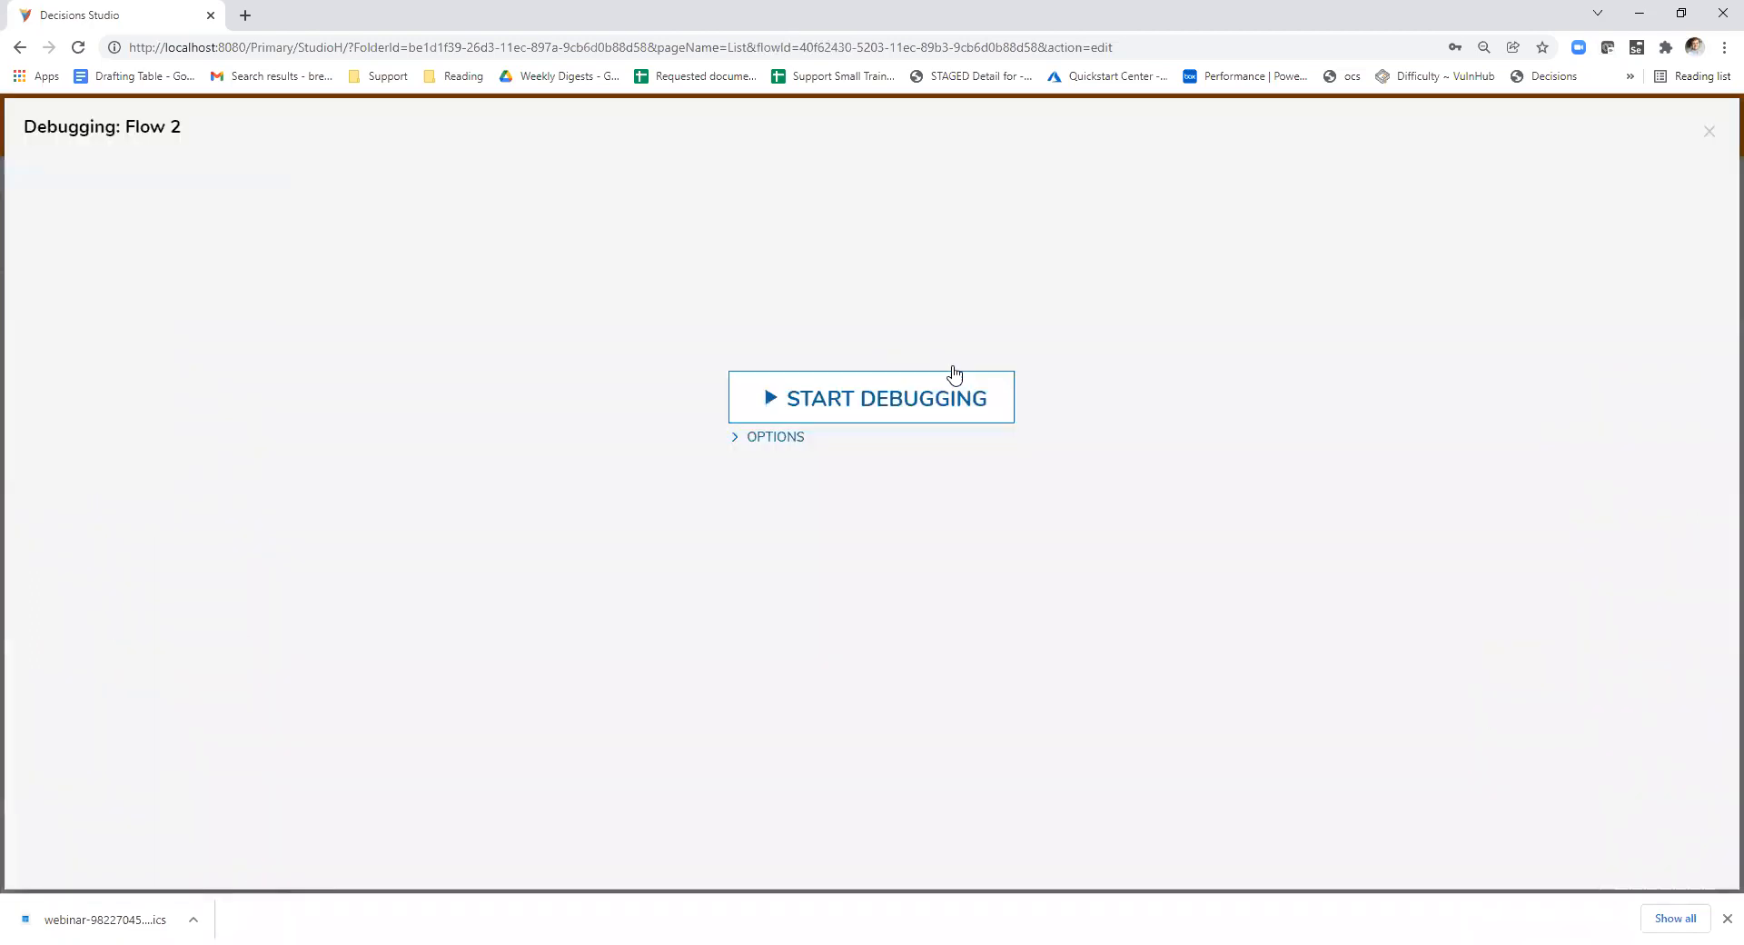
left_click(926, 397)
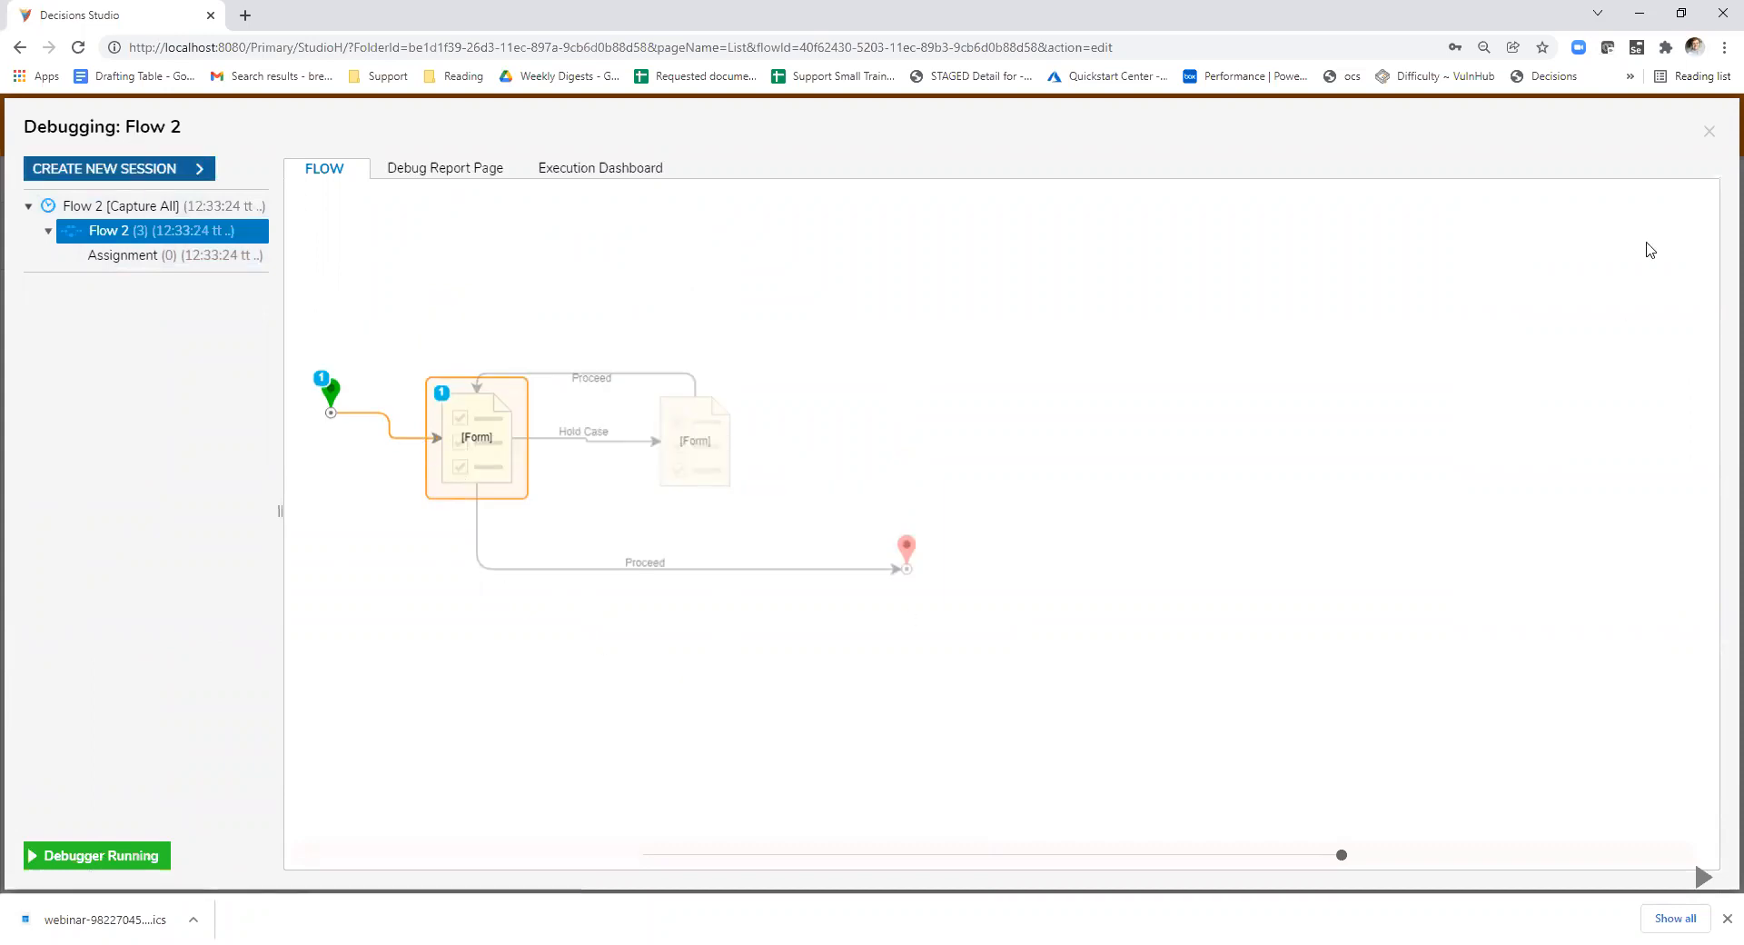
left_click(1708, 132)
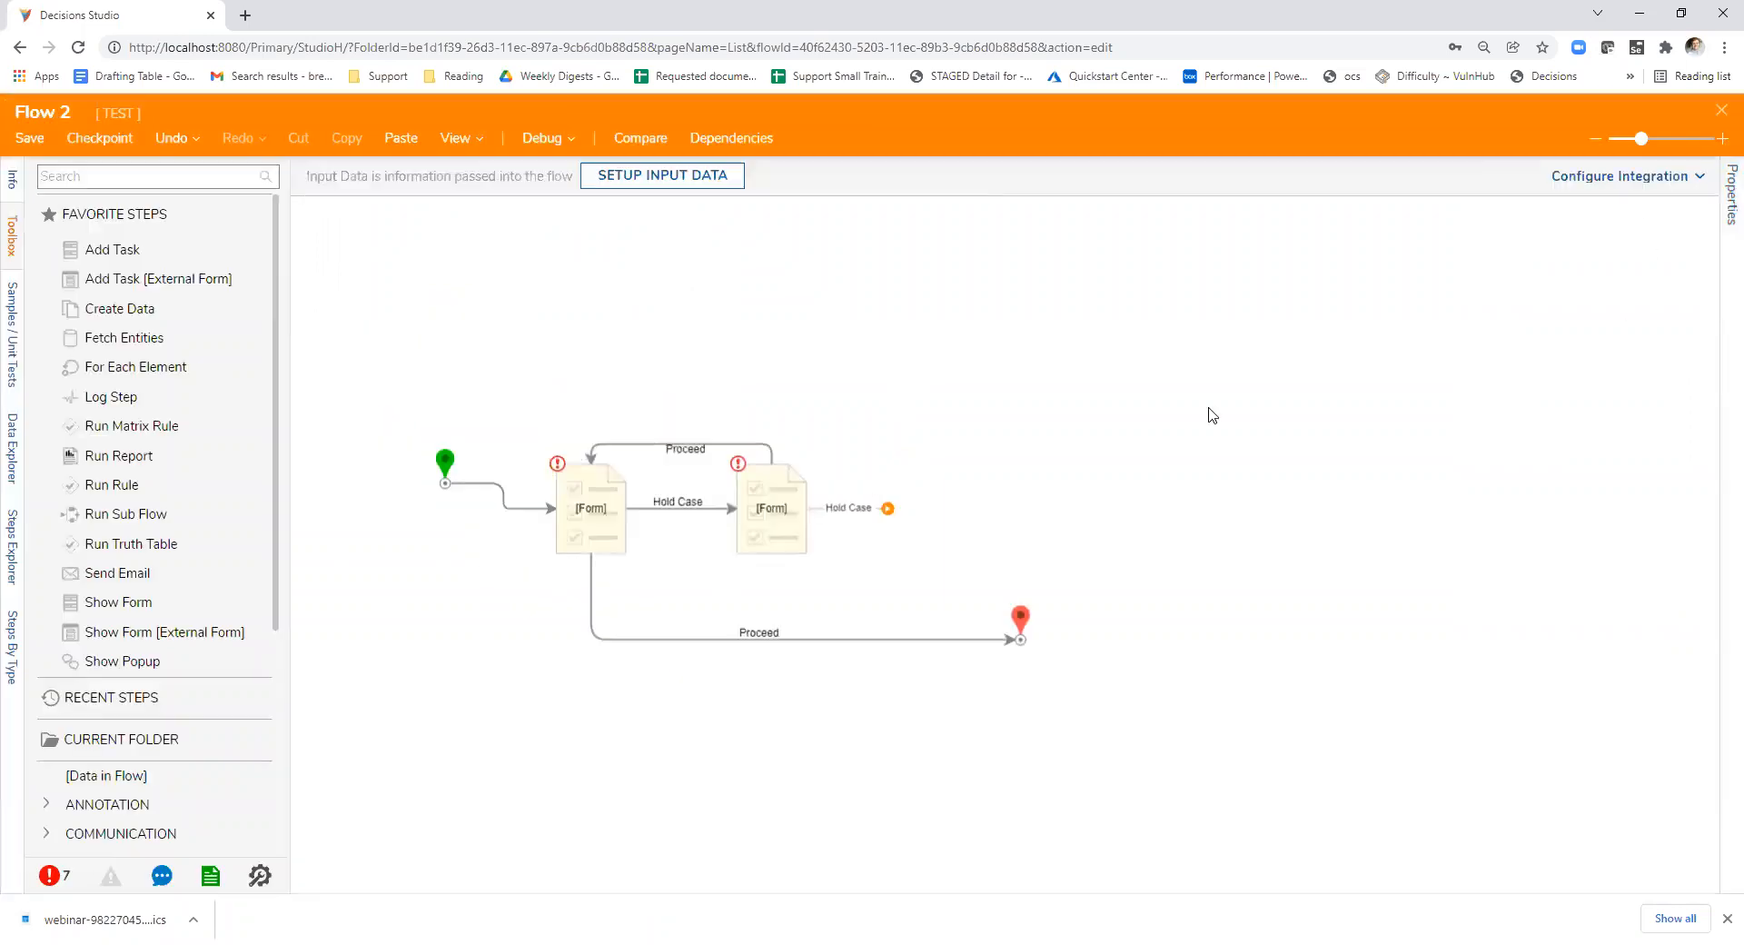
- Assign the first task step in Flow 2 to the admin account
left_click(617, 523)
left_click(1576, 458)
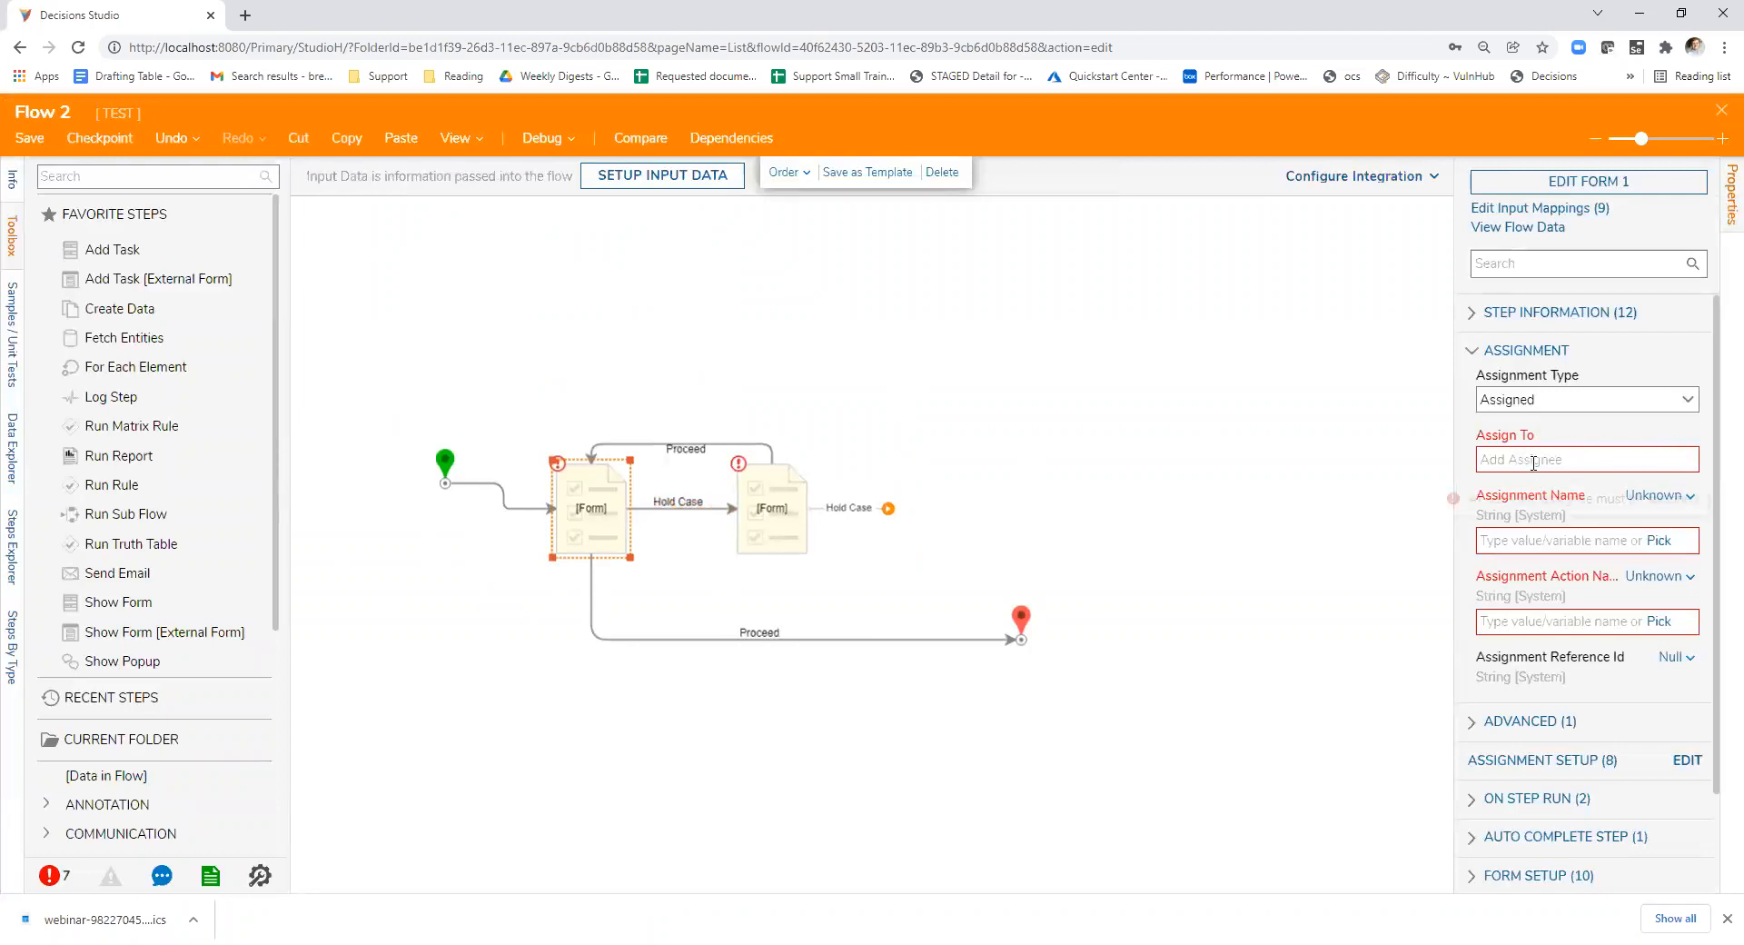
type("admin")
left_click(1572, 491)
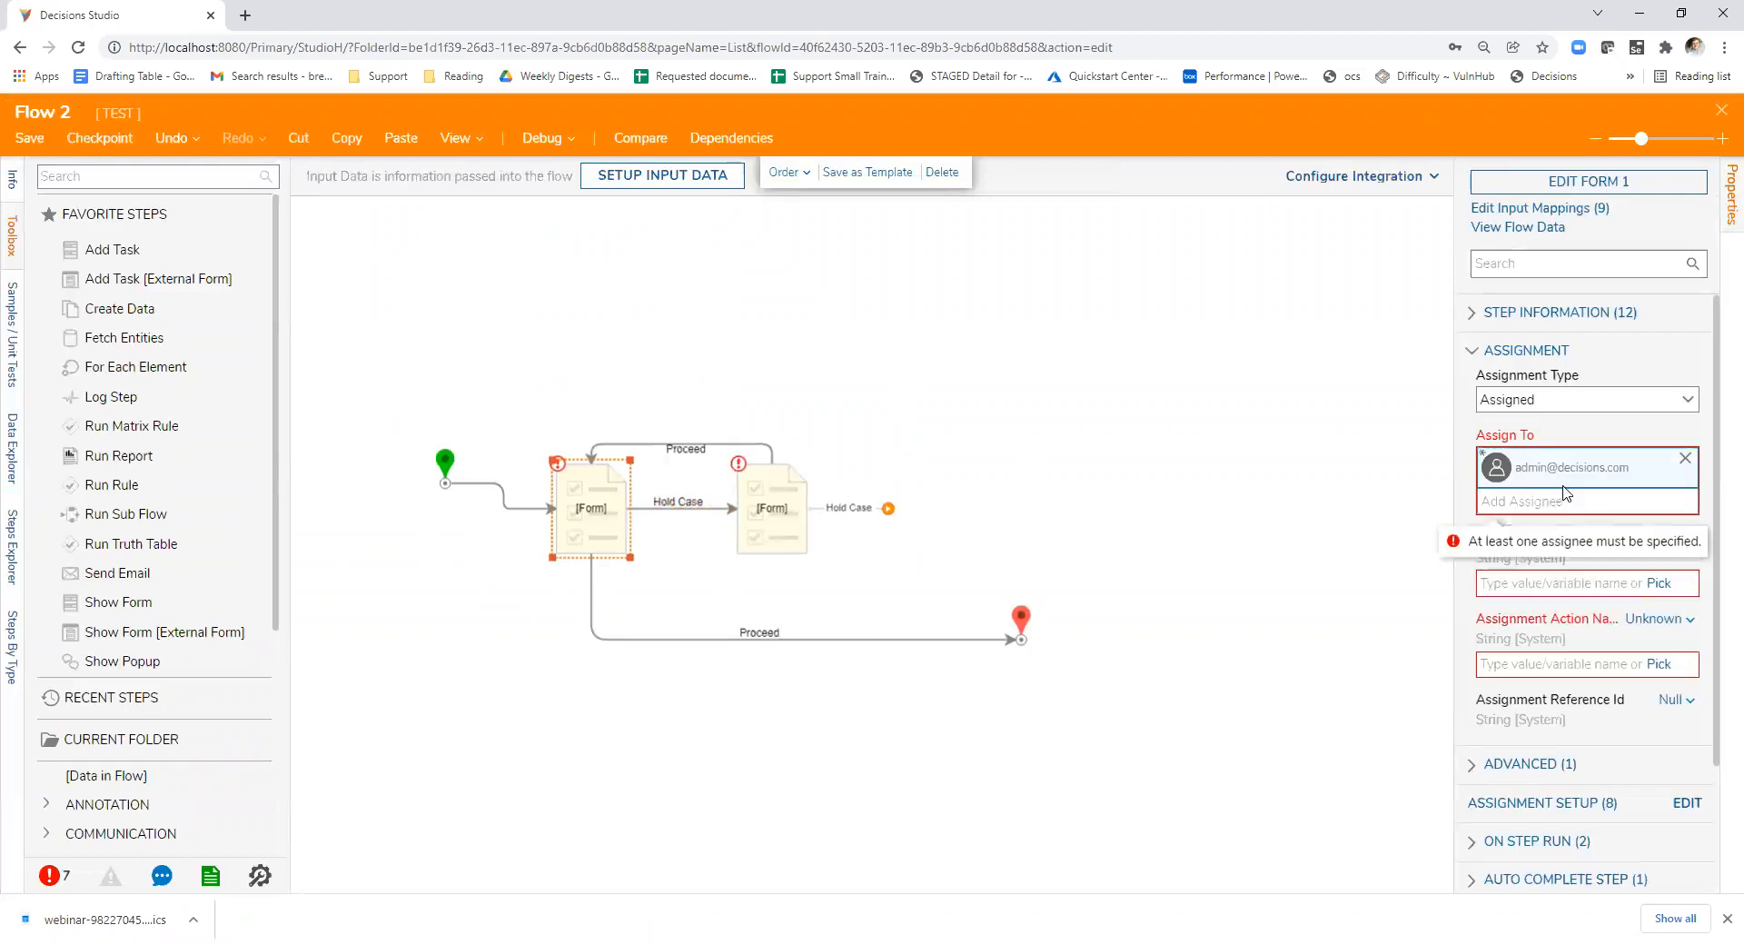
- Set the first task's Assignment Name and Assignment Action Name to constant values, then save the flow
left_click(1655, 540)
left_click(1531, 453)
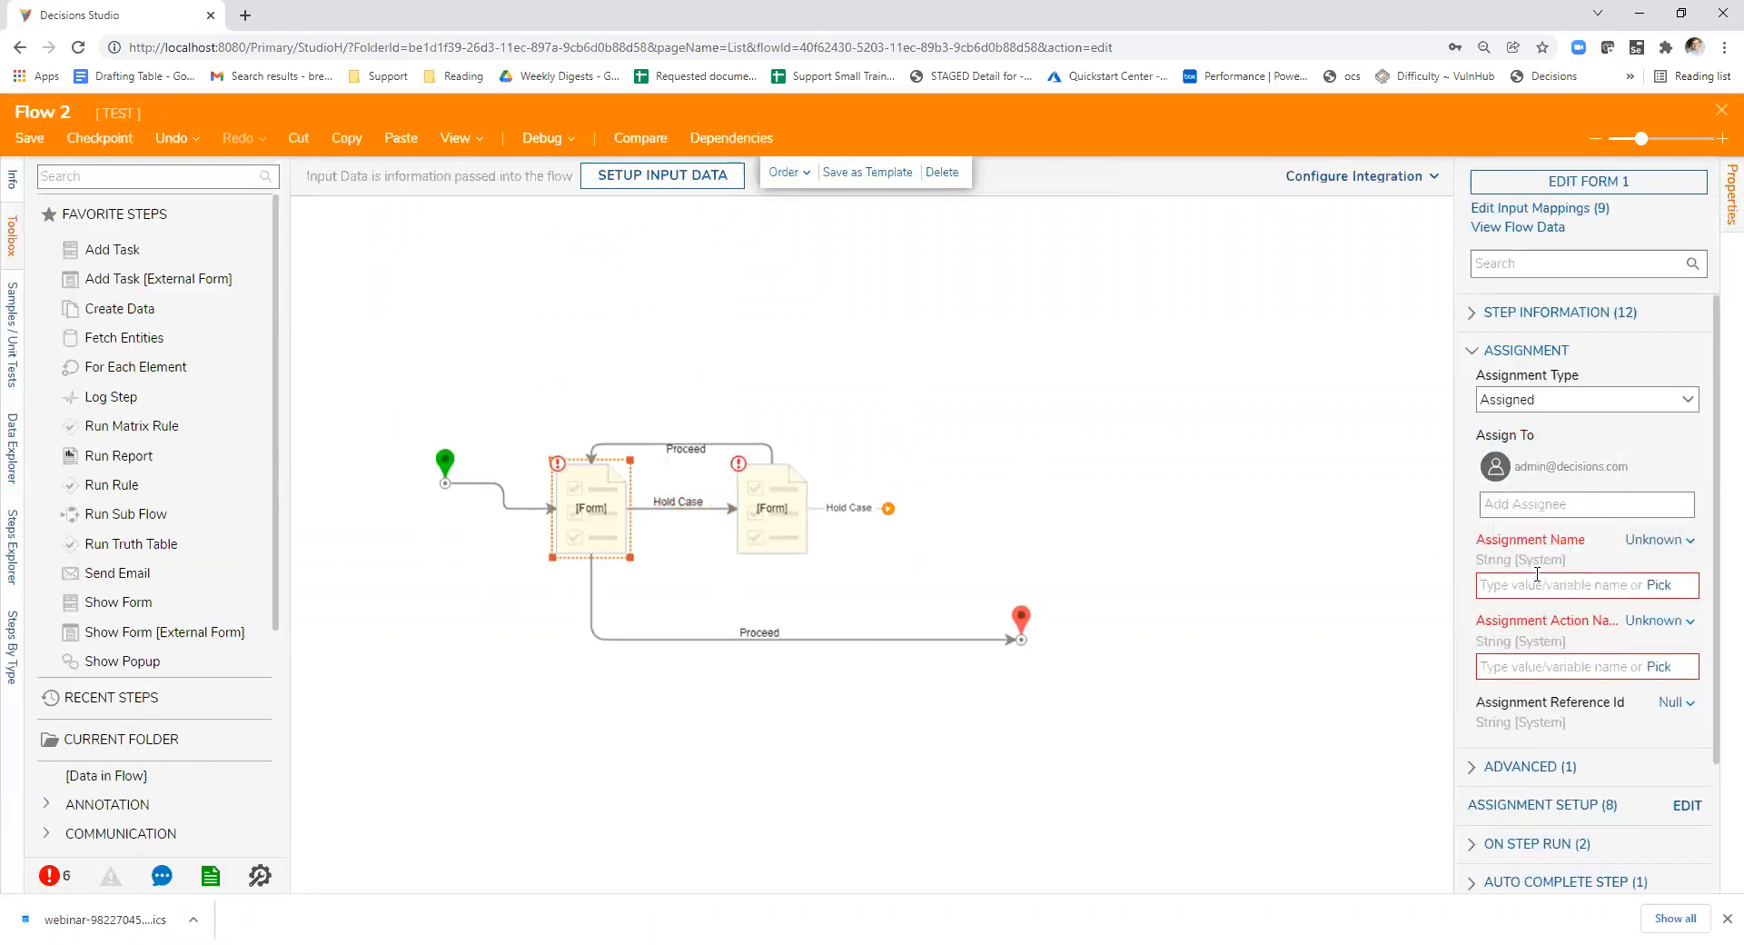
left_click(1535, 584)
left_click(1496, 621)
left_click(1655, 621)
left_click(1530, 534)
left_click(1533, 665)
left_click(378, 285)
left_click(30, 137)
left_click(1091, 604)
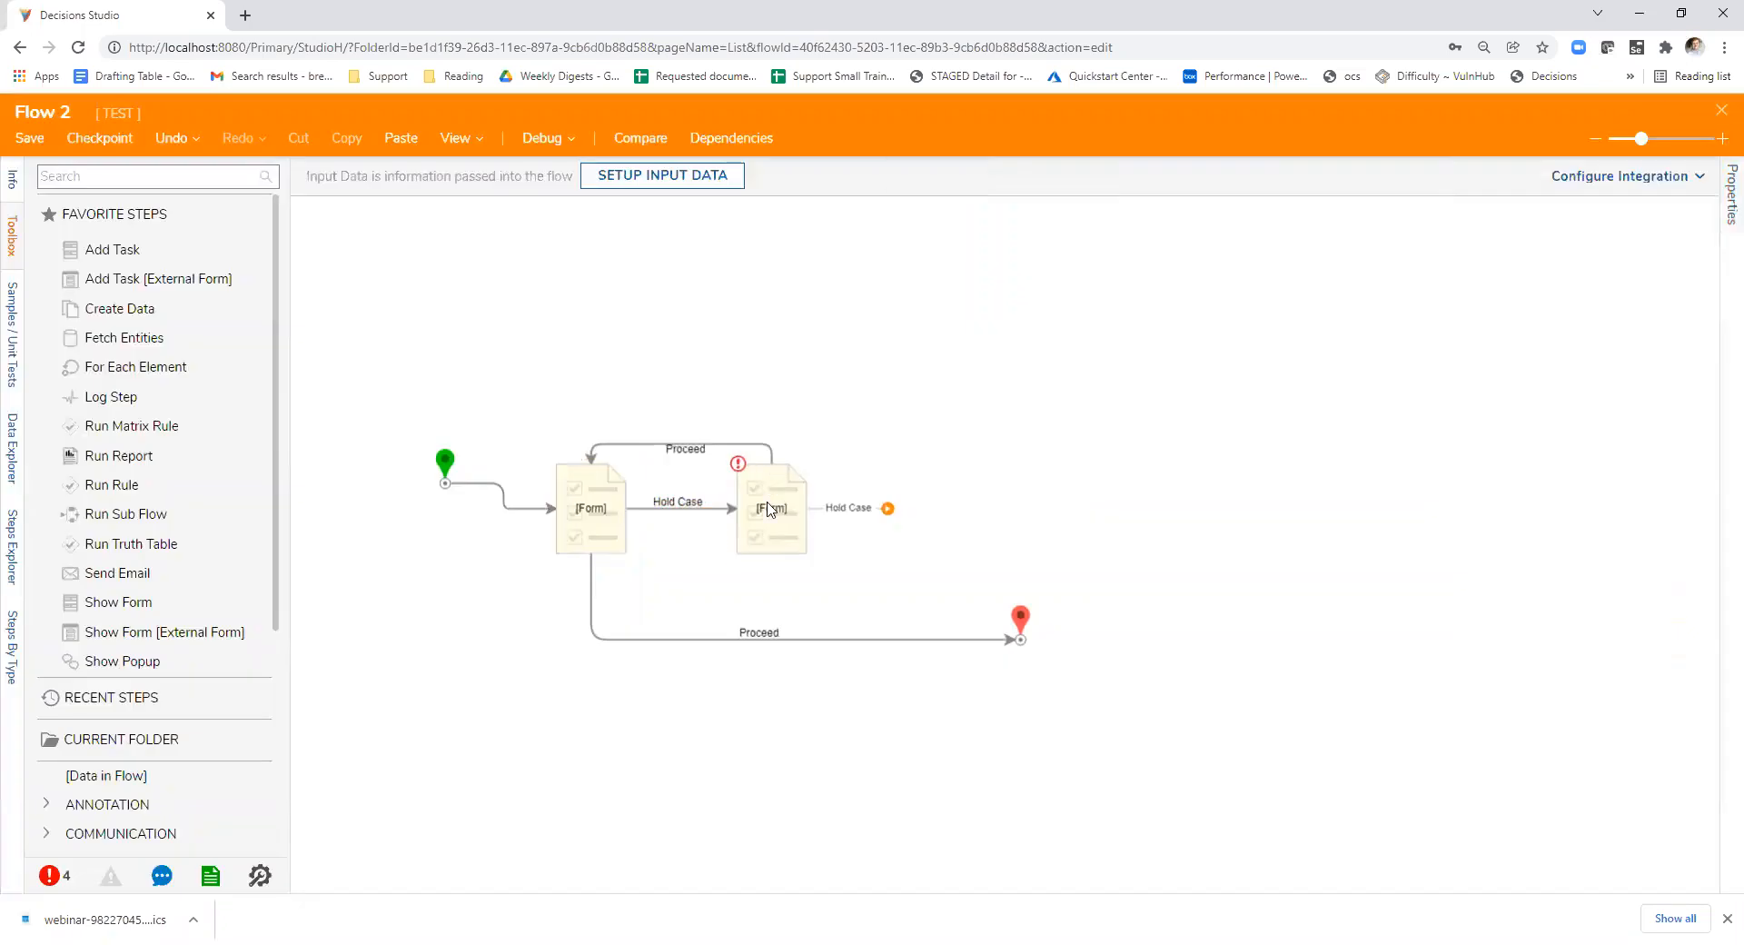
- Assign the second task to the admin account and set its Assignment Name and Assignment Action Name to the constant "test"
left_click(1564, 461)
type("ad")
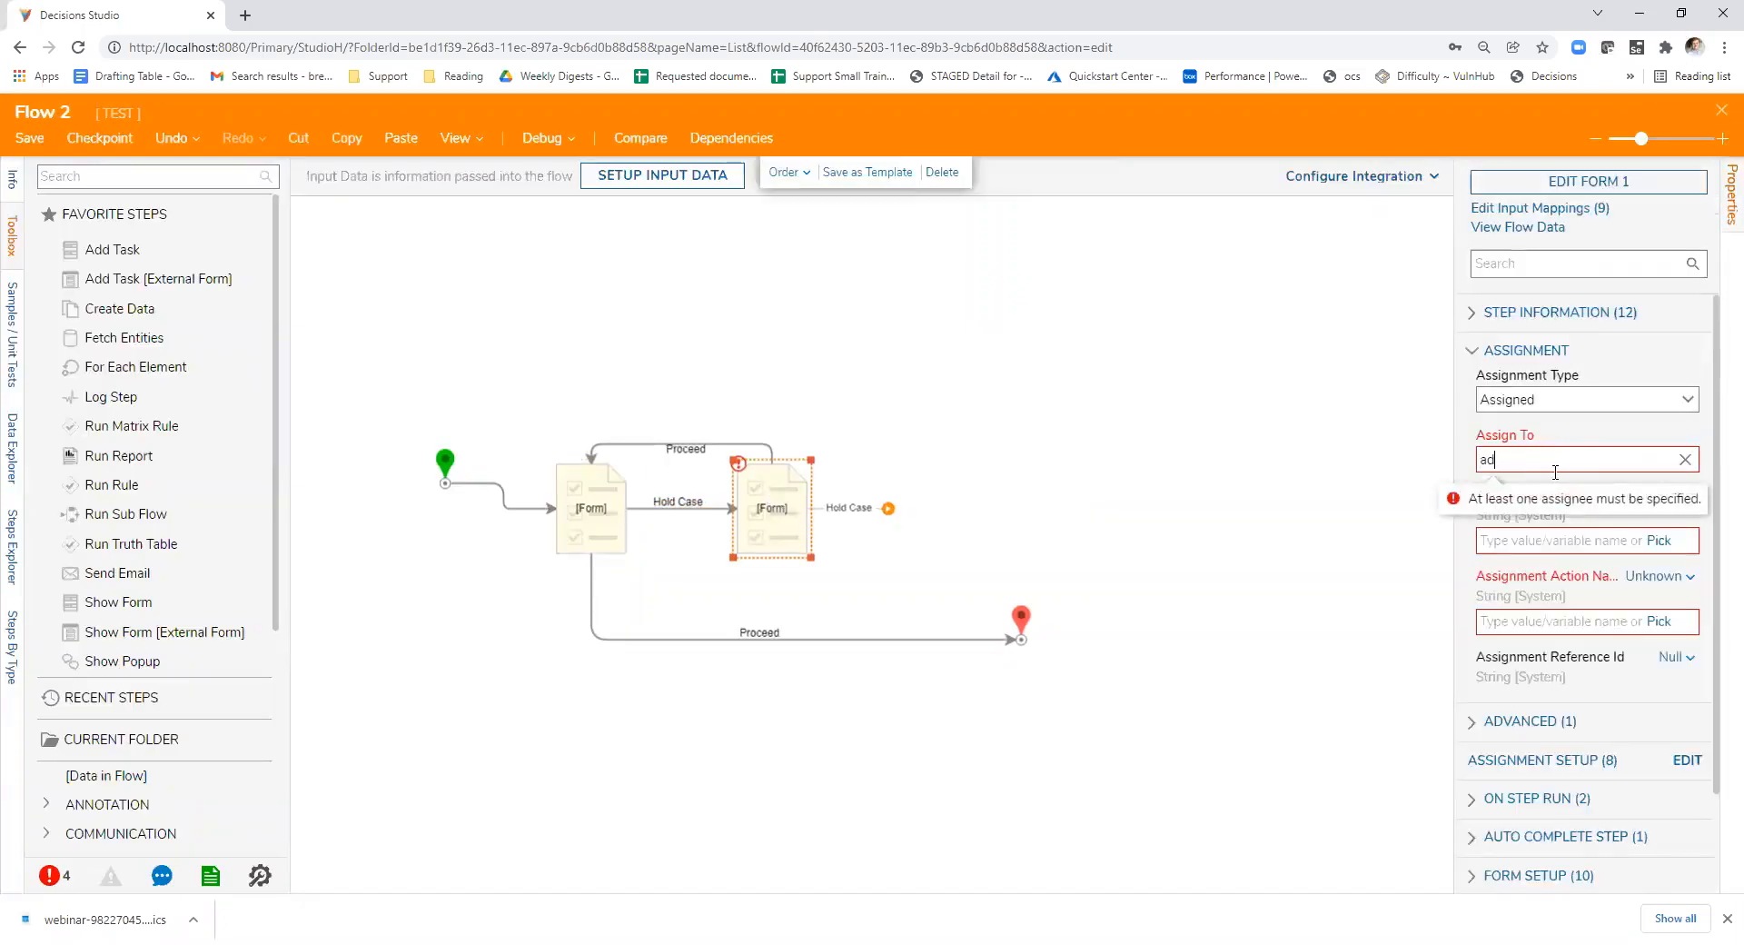
left_click(1553, 509)
left_click(1532, 586)
type("test")
left_click(1531, 668)
type("test")
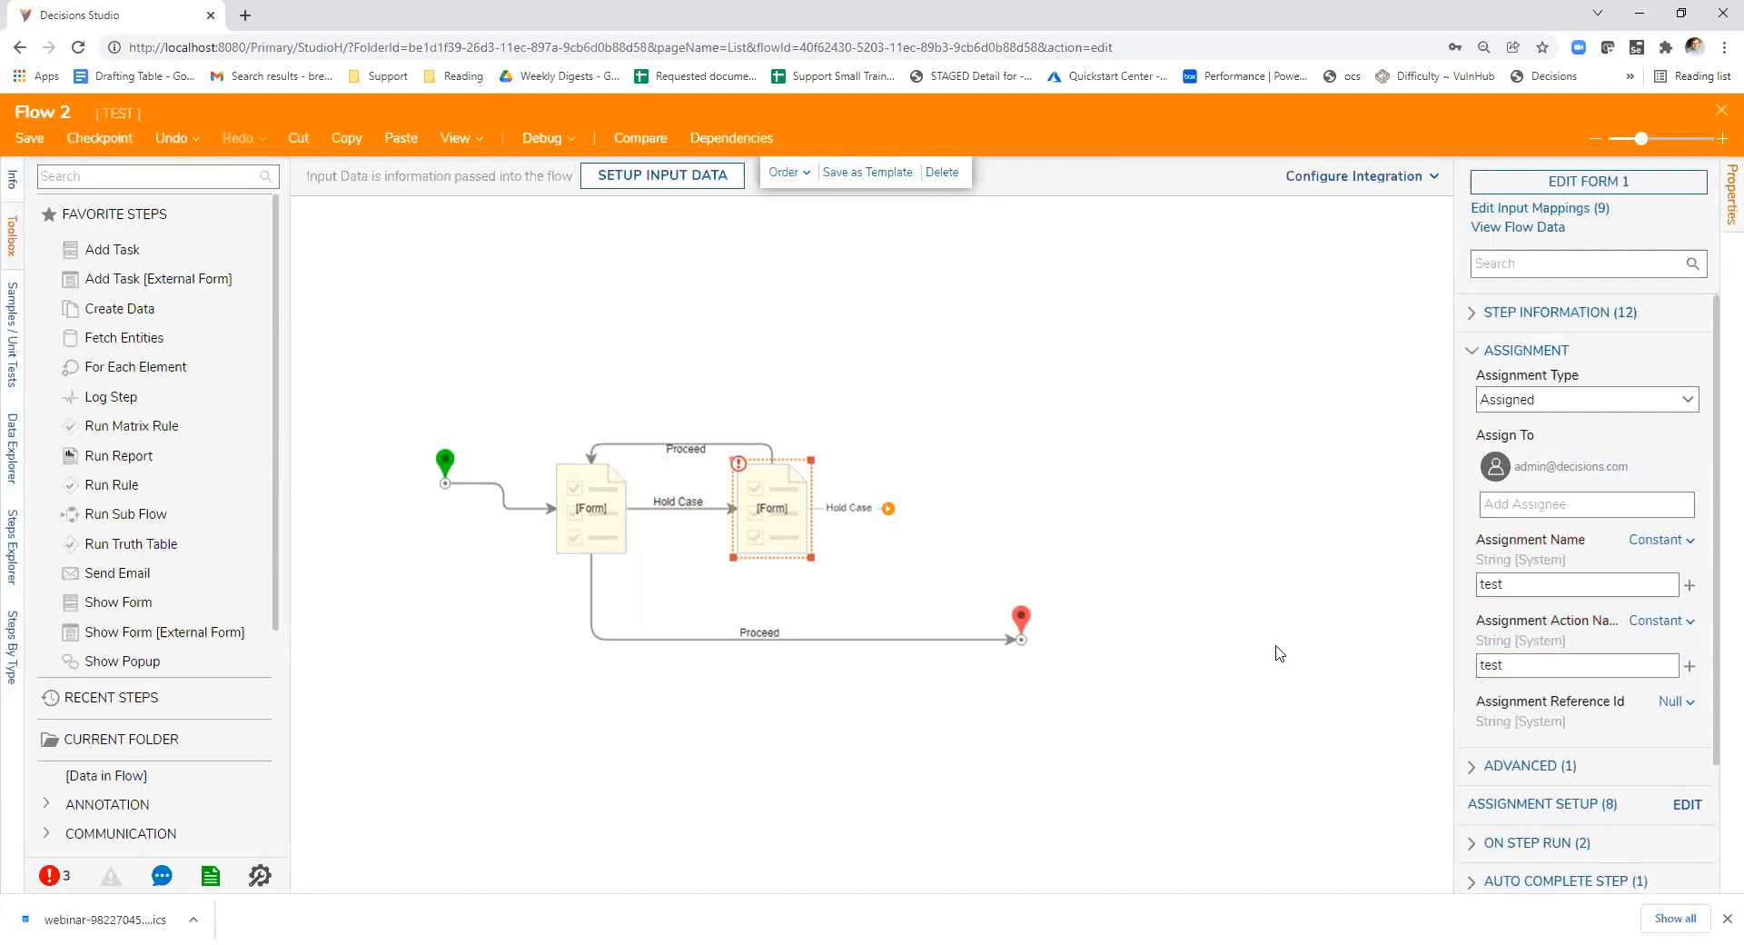
left_click(772, 377)
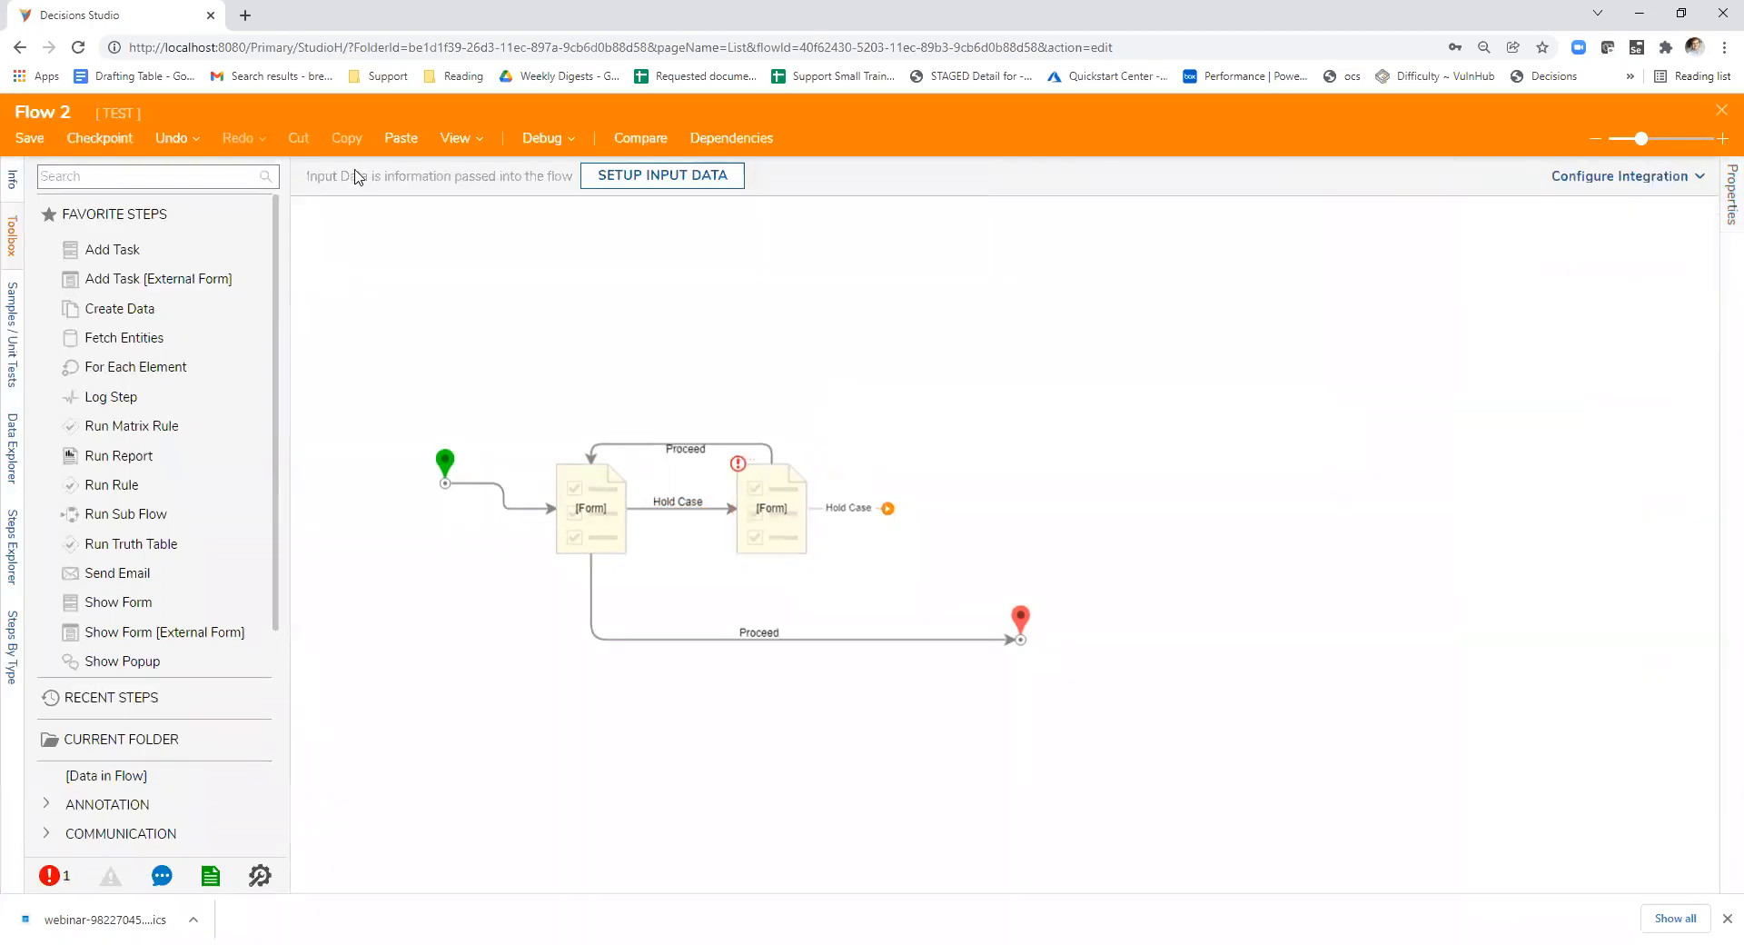
- Run Flow 2 in the debugger, follow the first task's Hold case outcome, and move the second task's form clear of the diagram
left_click(538, 138)
left_click(872, 407)
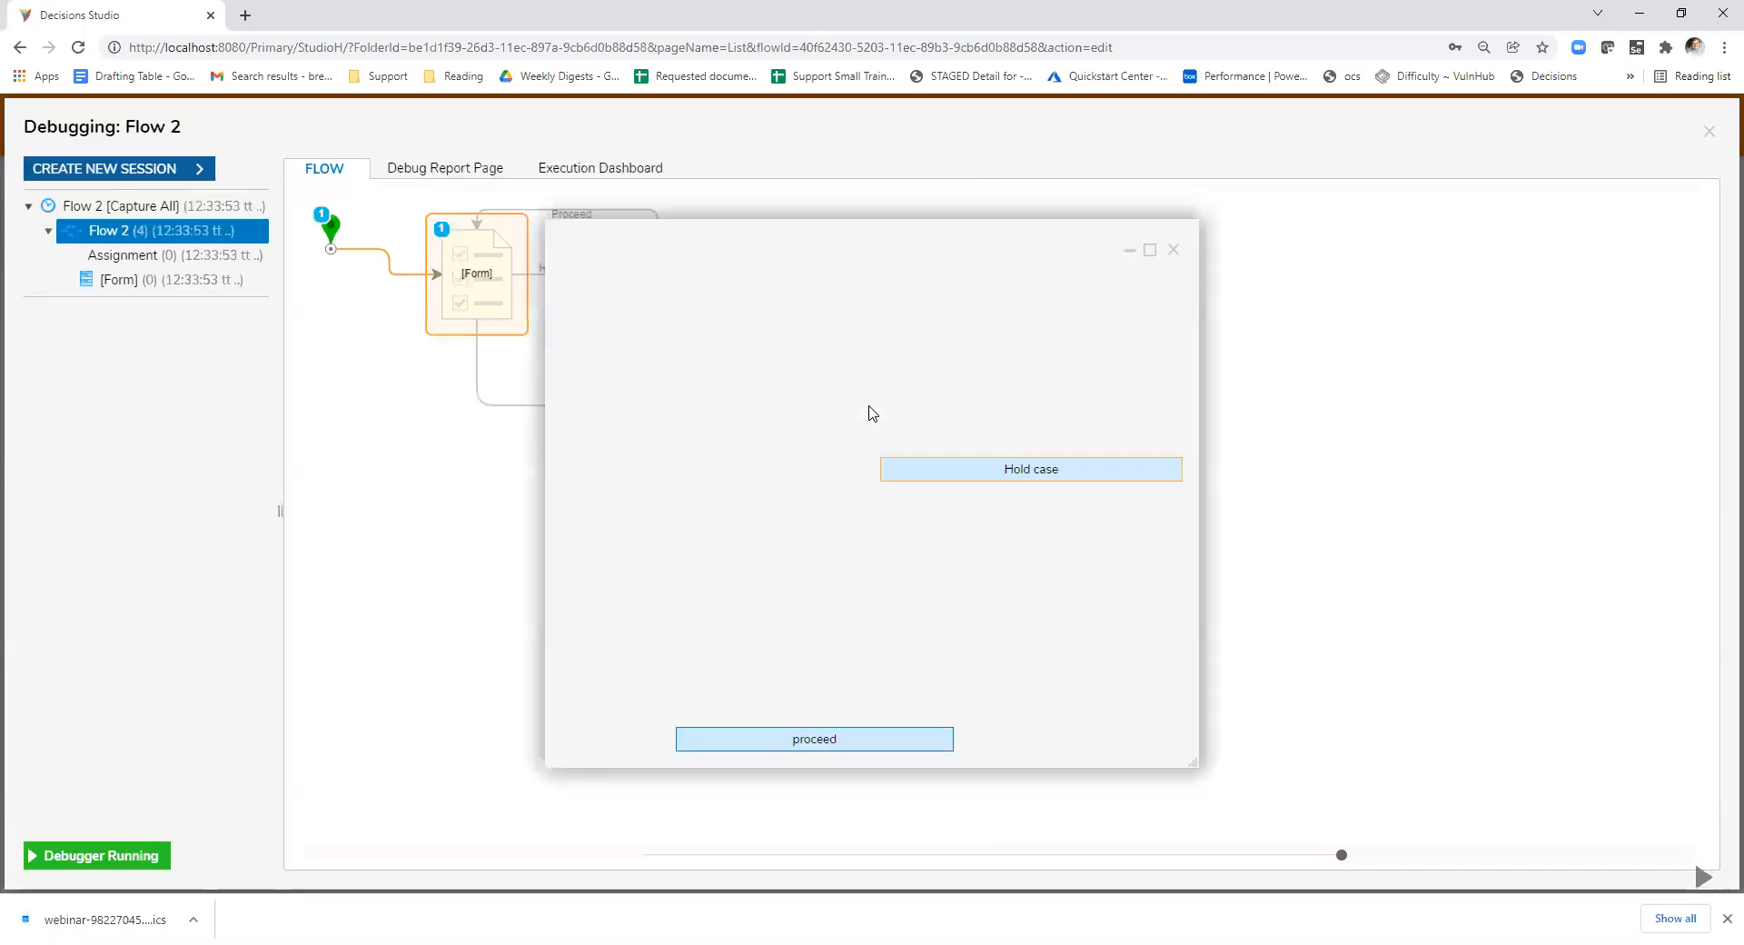
left_click_drag(862, 267, 1070, 161)
left_click(1293, 387)
left_click_drag(884, 285, 1160, 225)
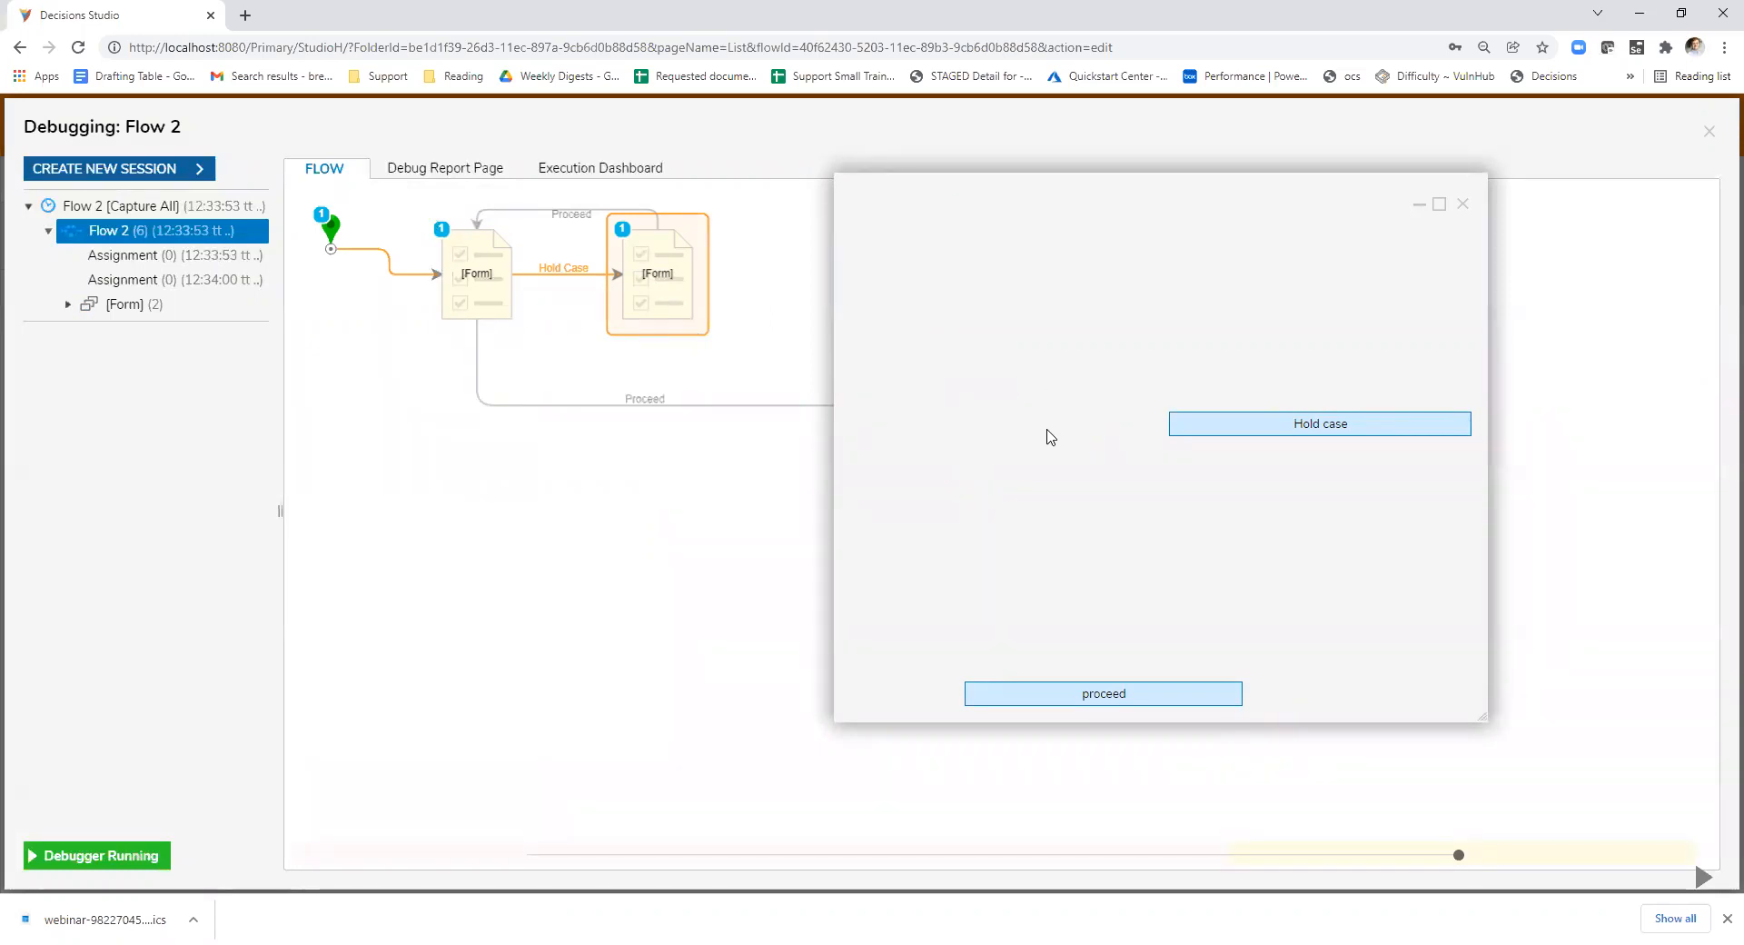
- Choose proceed on the second task's form to trace the loop back, then close the form and the debugger
mouse_move(1137, 211)
left_mouse_down()
mouse_move(1155, 230)
mouse_move(1141, 226)
left_mouse_up()
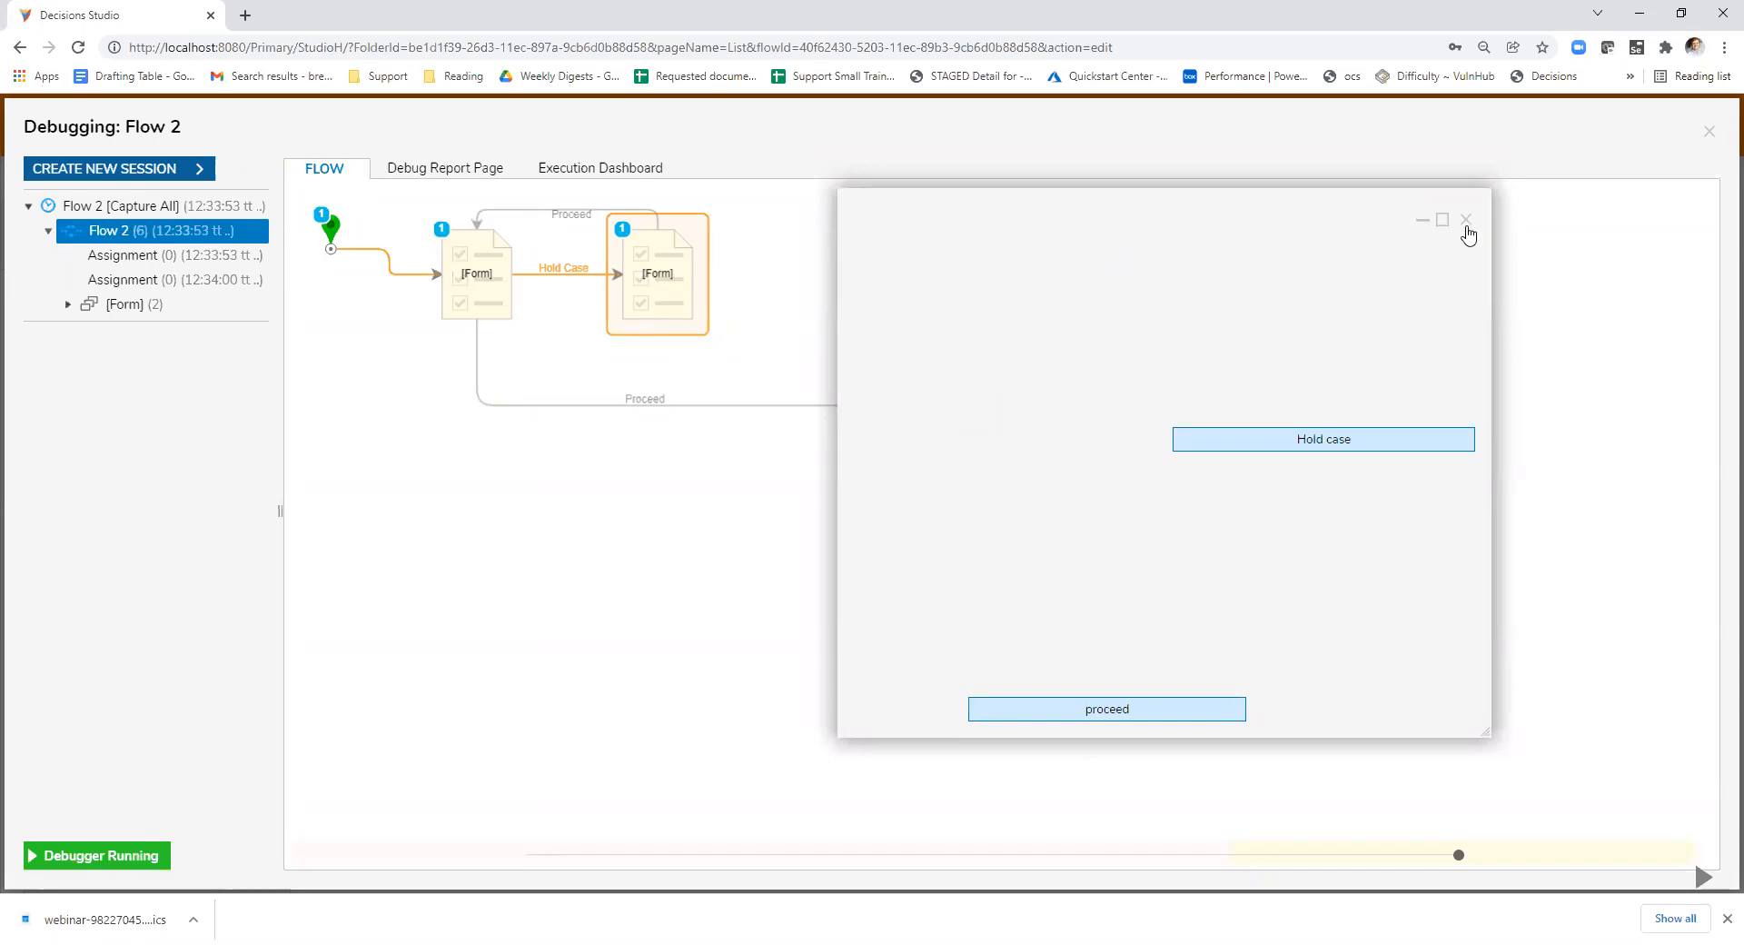
left_click_drag(1200, 223, 1156, 184)
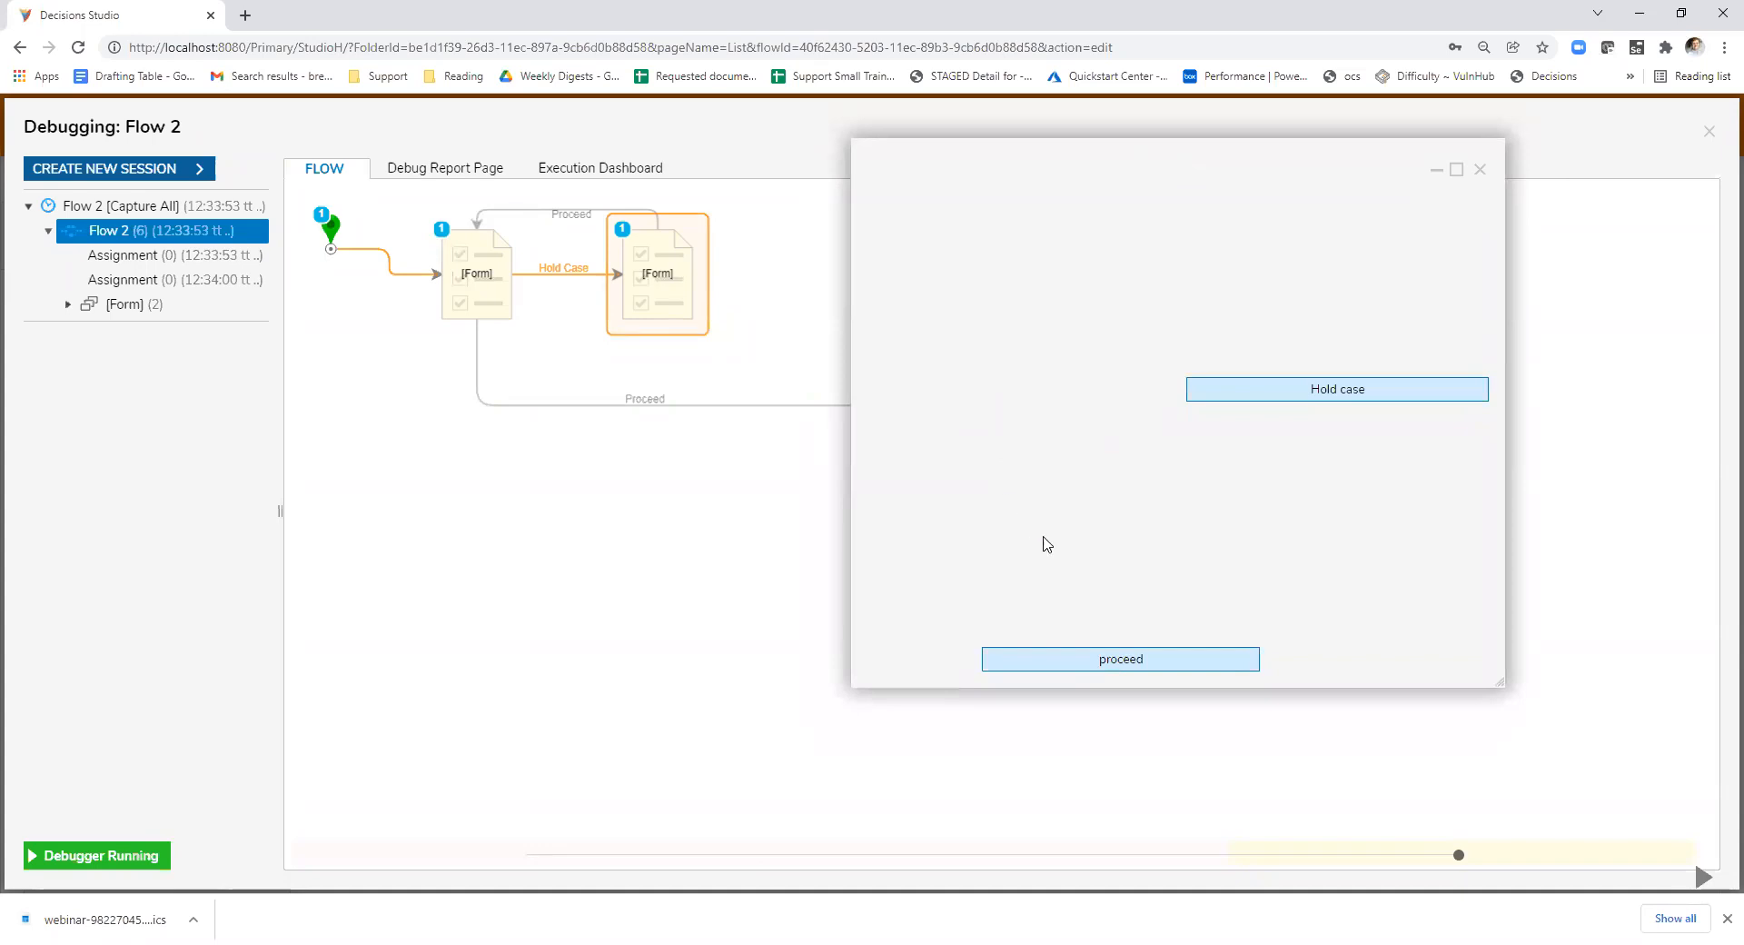
left_click(1122, 661)
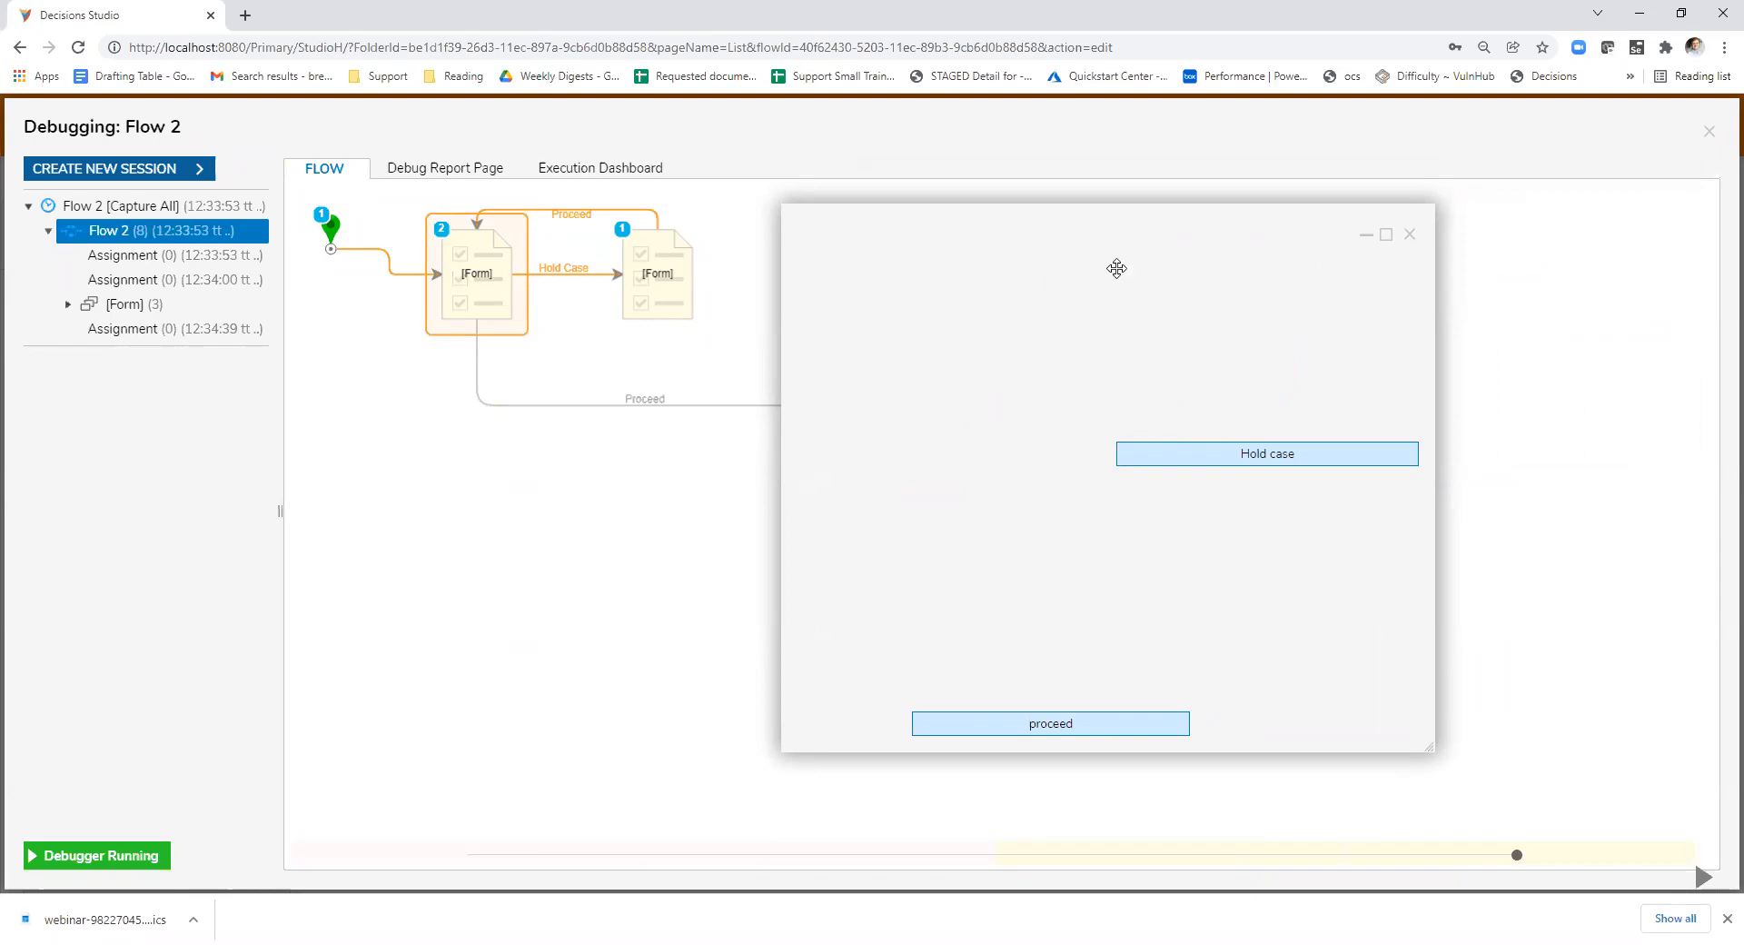
left_click(1410, 235)
left_click(1707, 134)
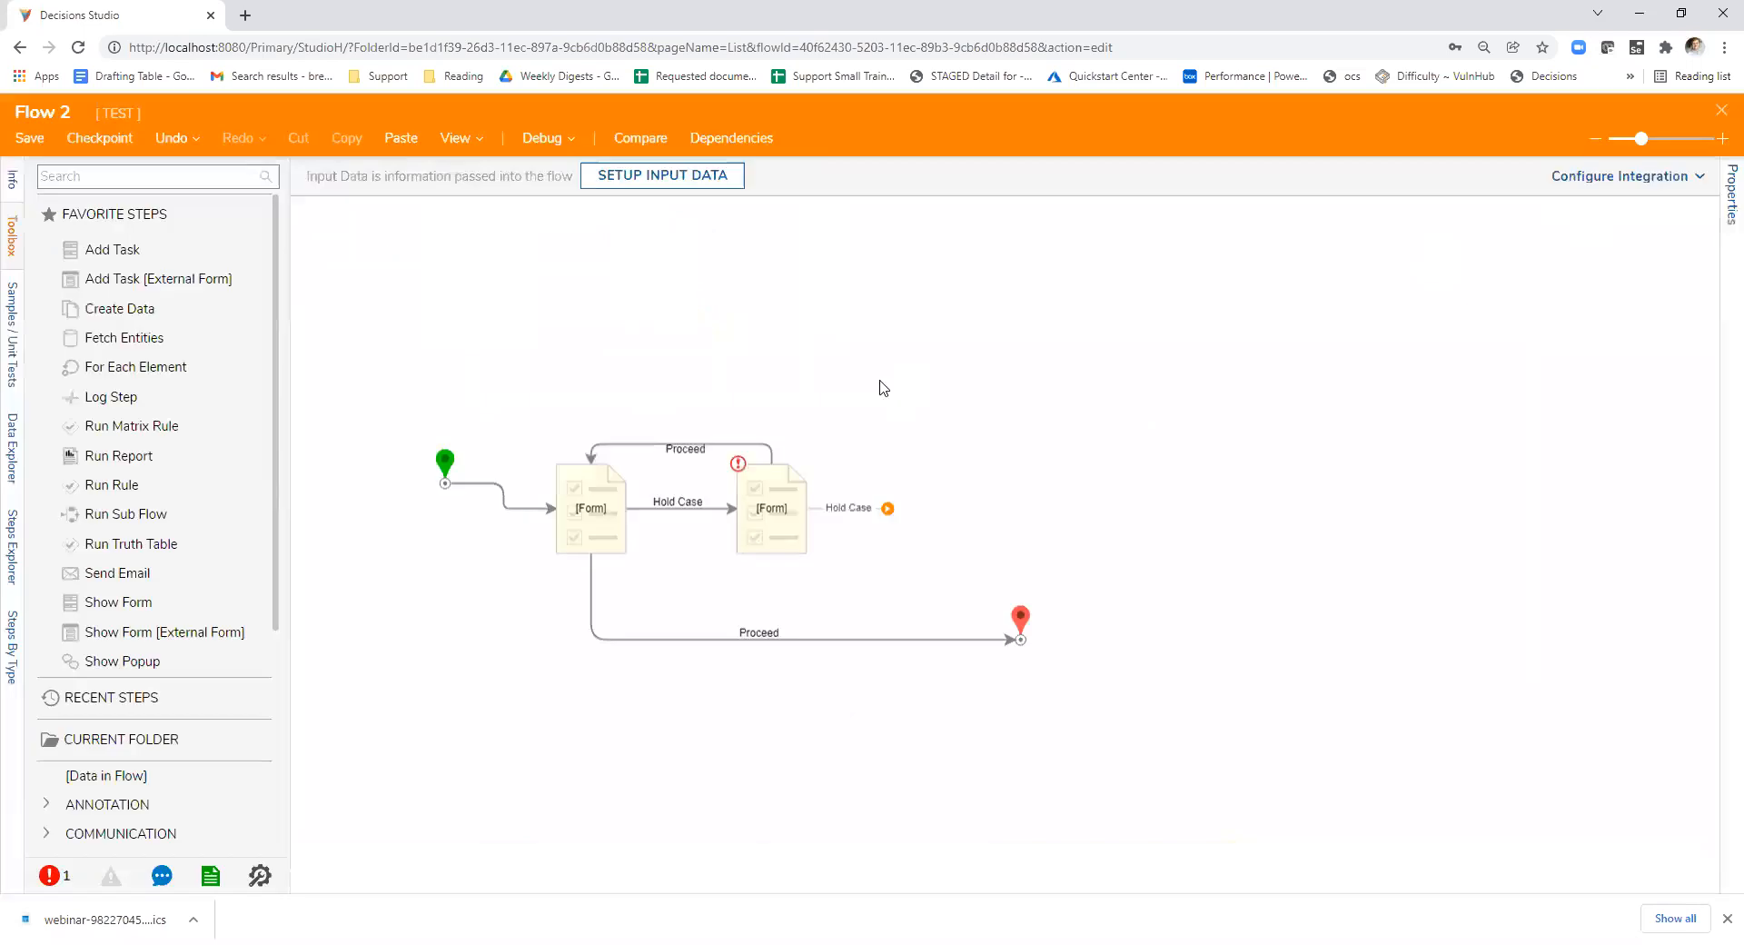
- Close Flow 2 and return to the TEST folder's list
scroll(877, 418, "down", 2)
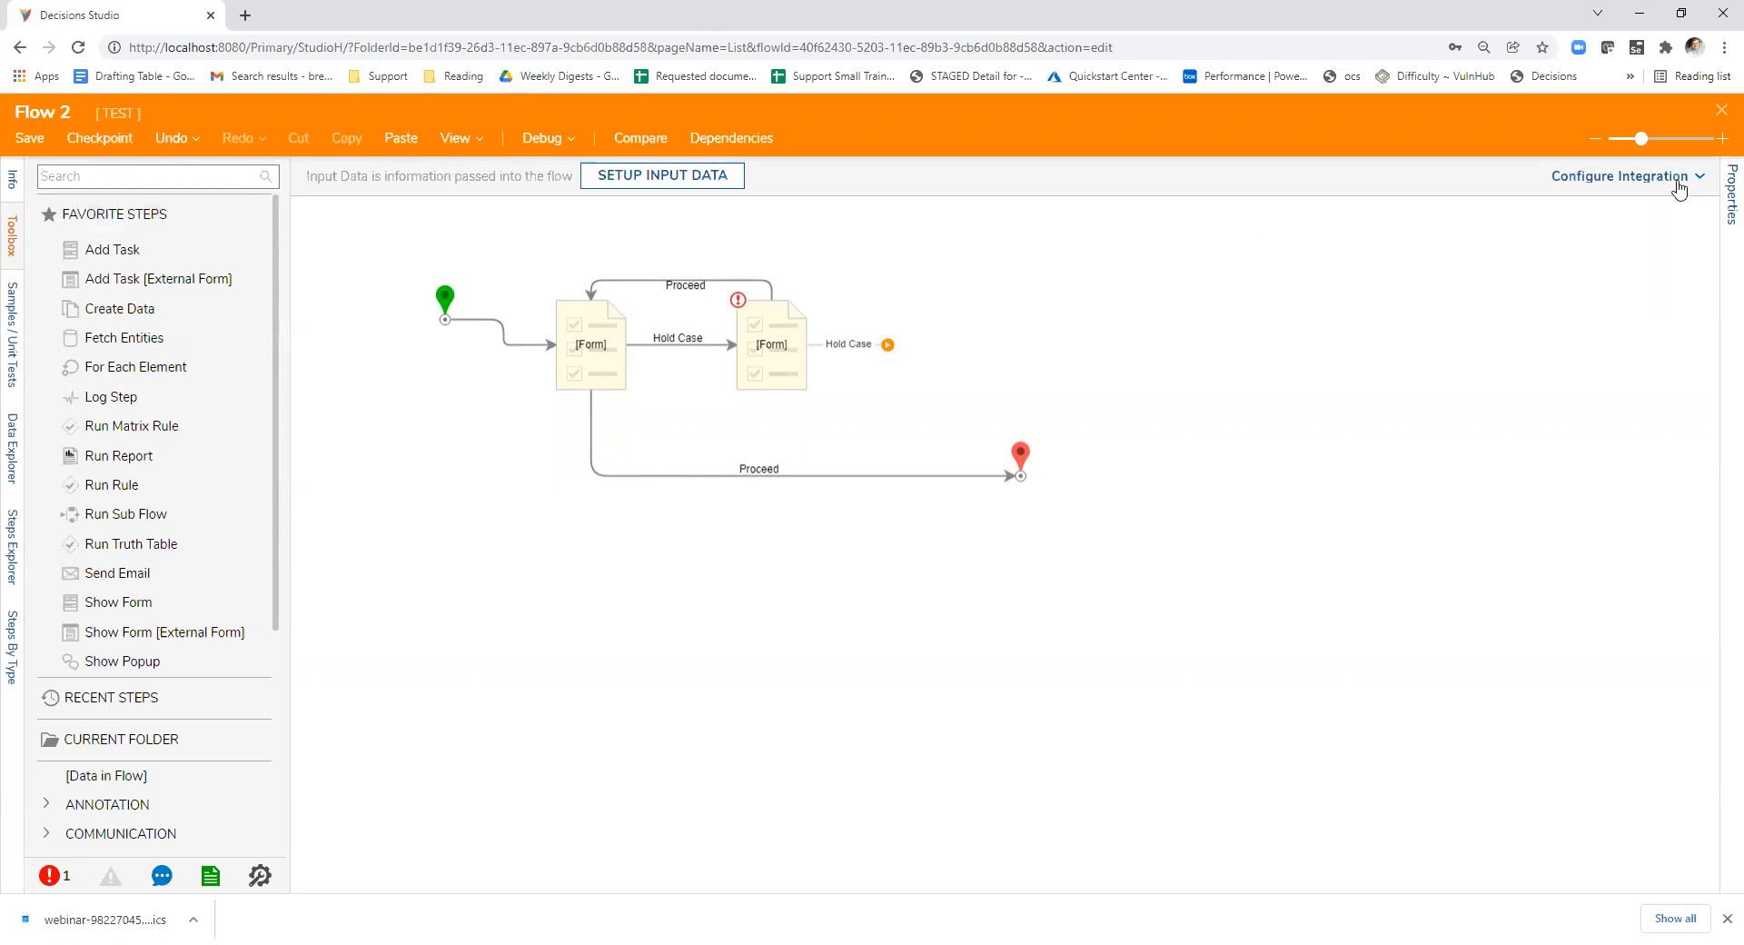
left_click(1721, 110)
left_click(1003, 604)
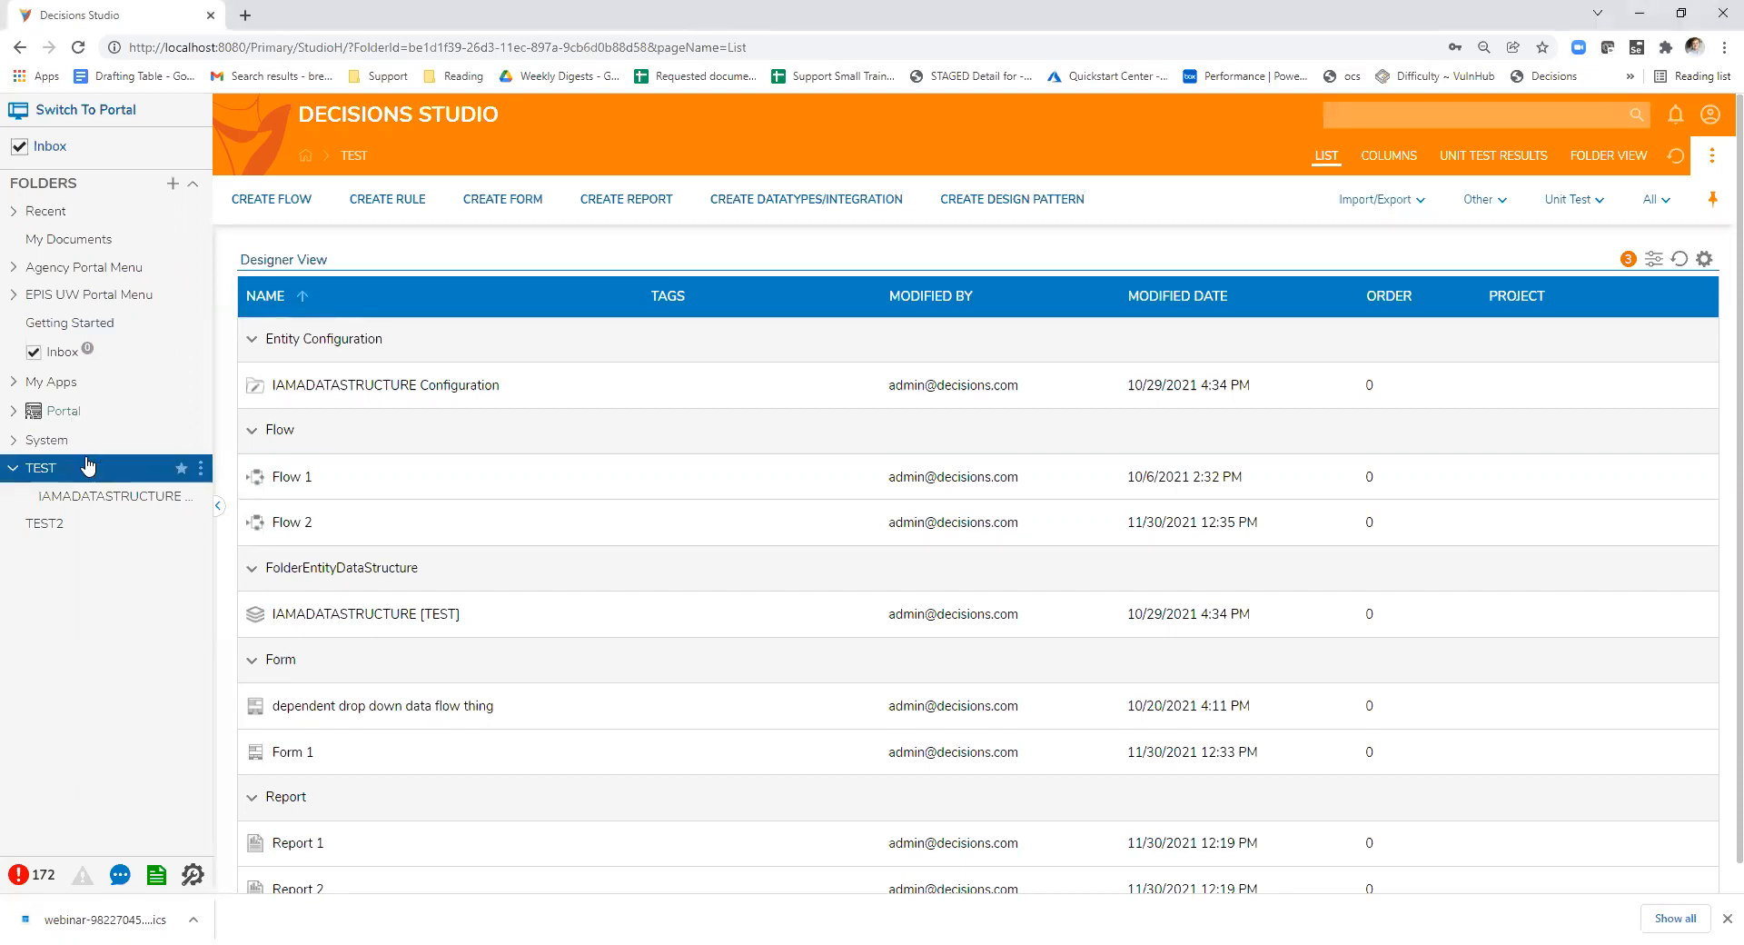
- Create a designer project named "TEST 3" at the root, starting from the TEST folder's actions
left_click(41, 469)
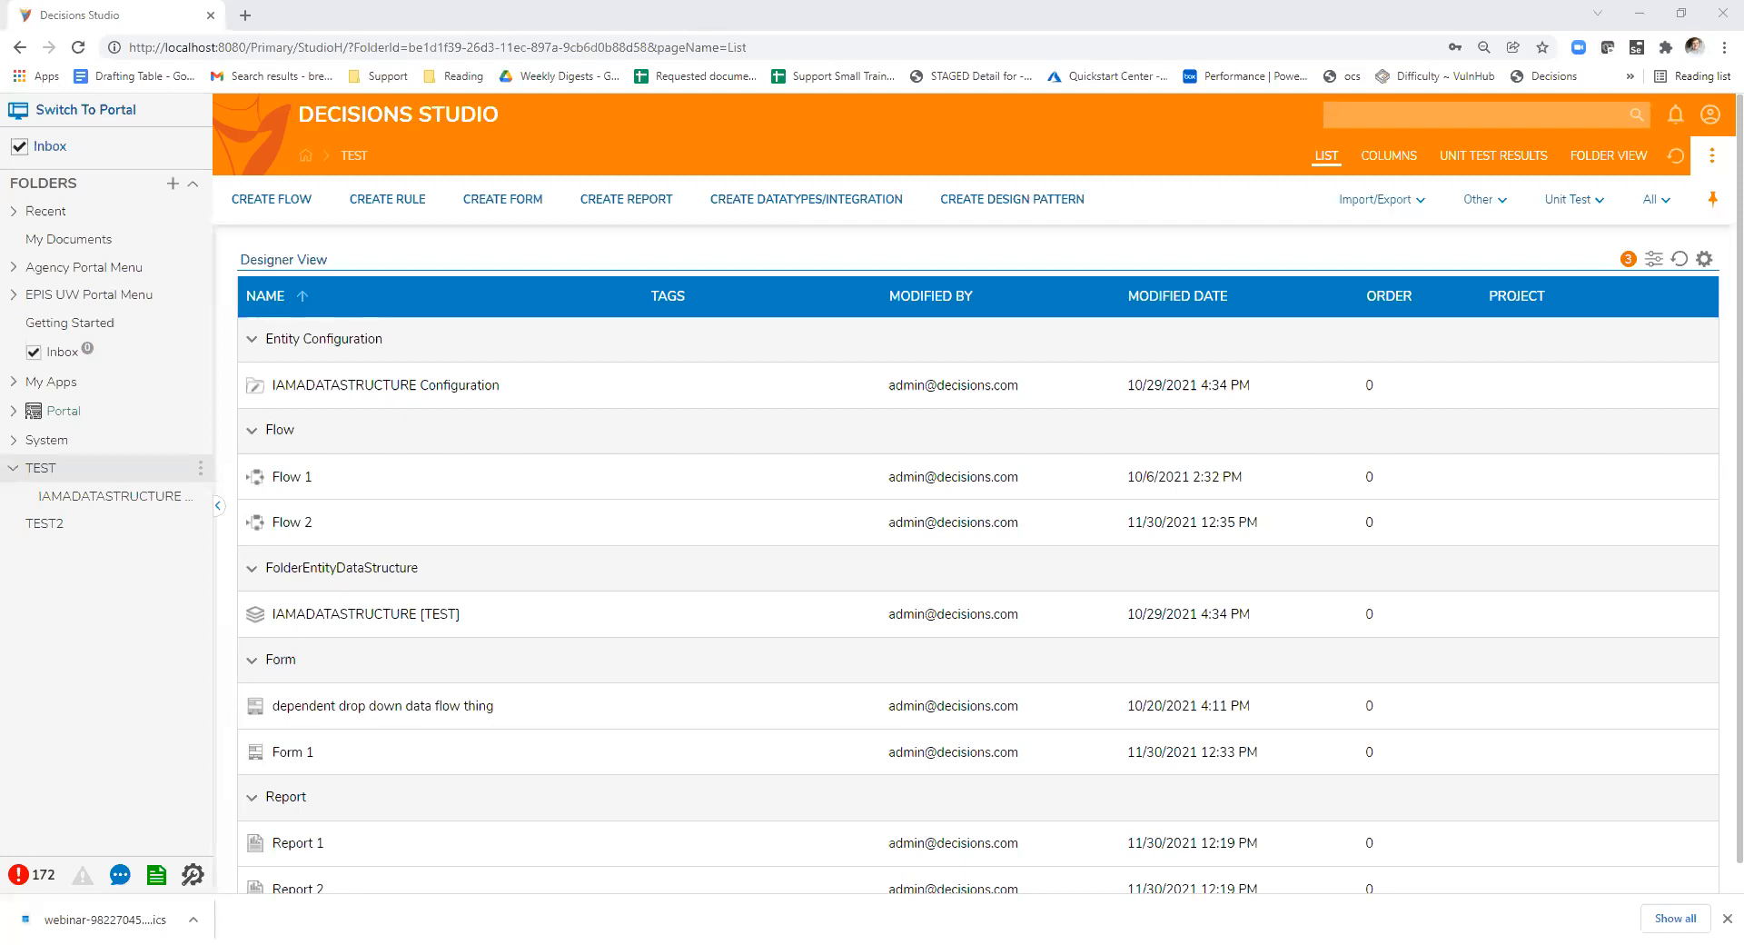
left_click(80, 472)
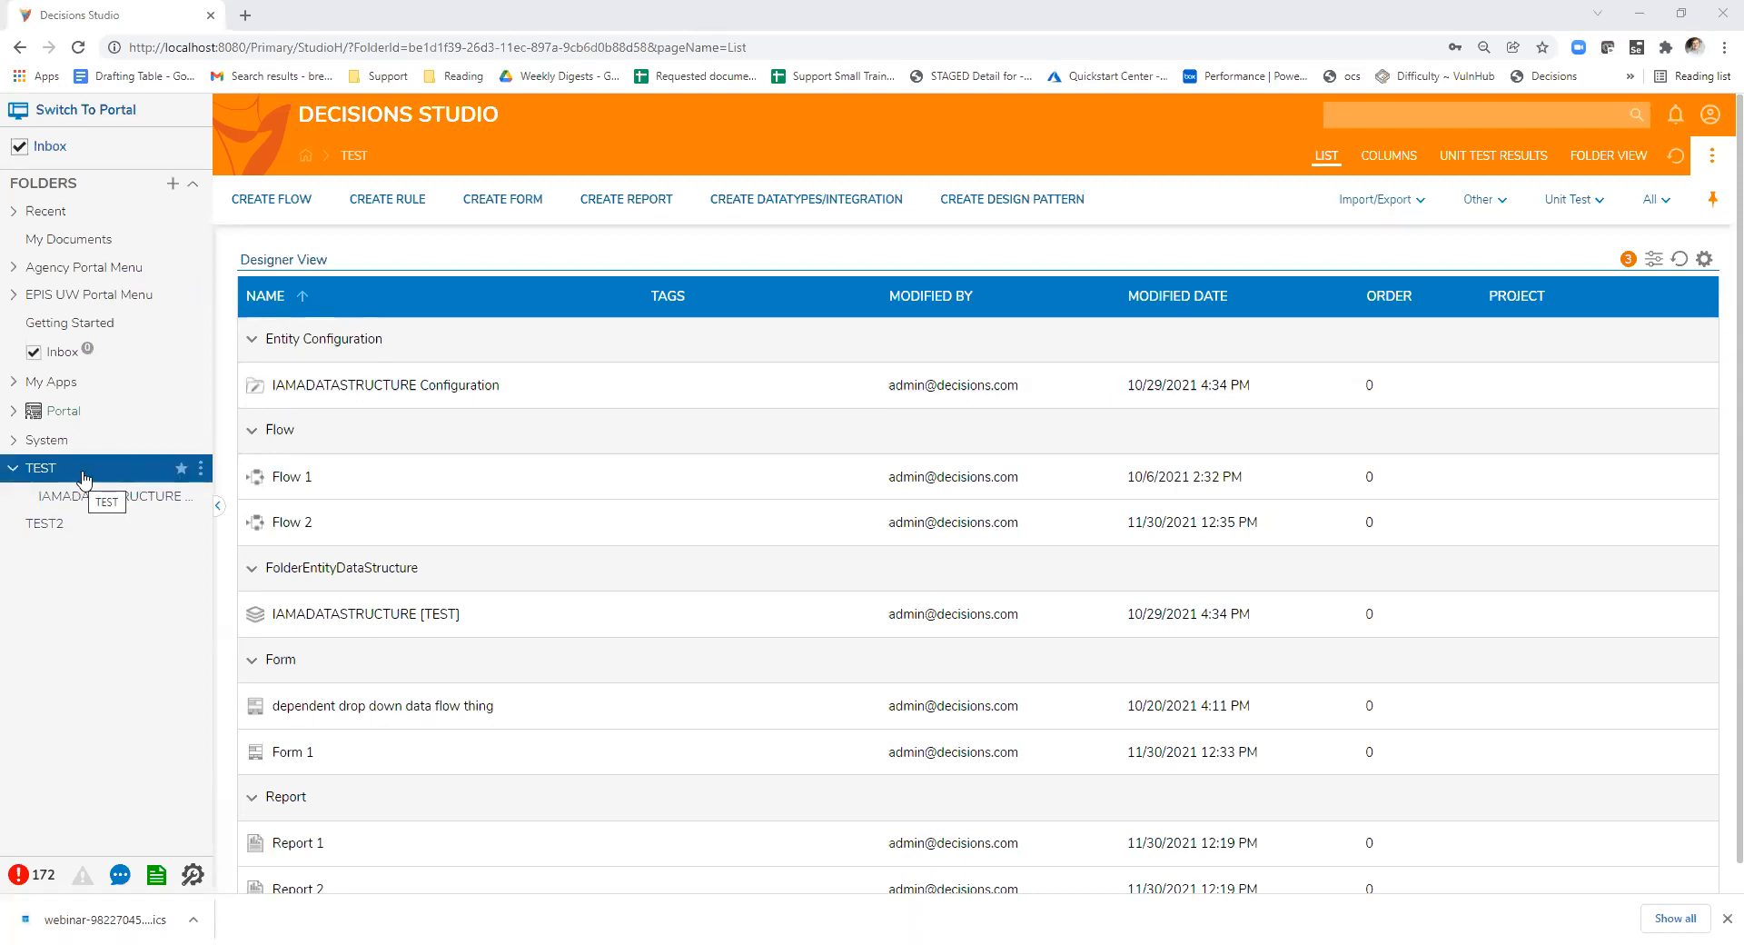
right_click(84, 479)
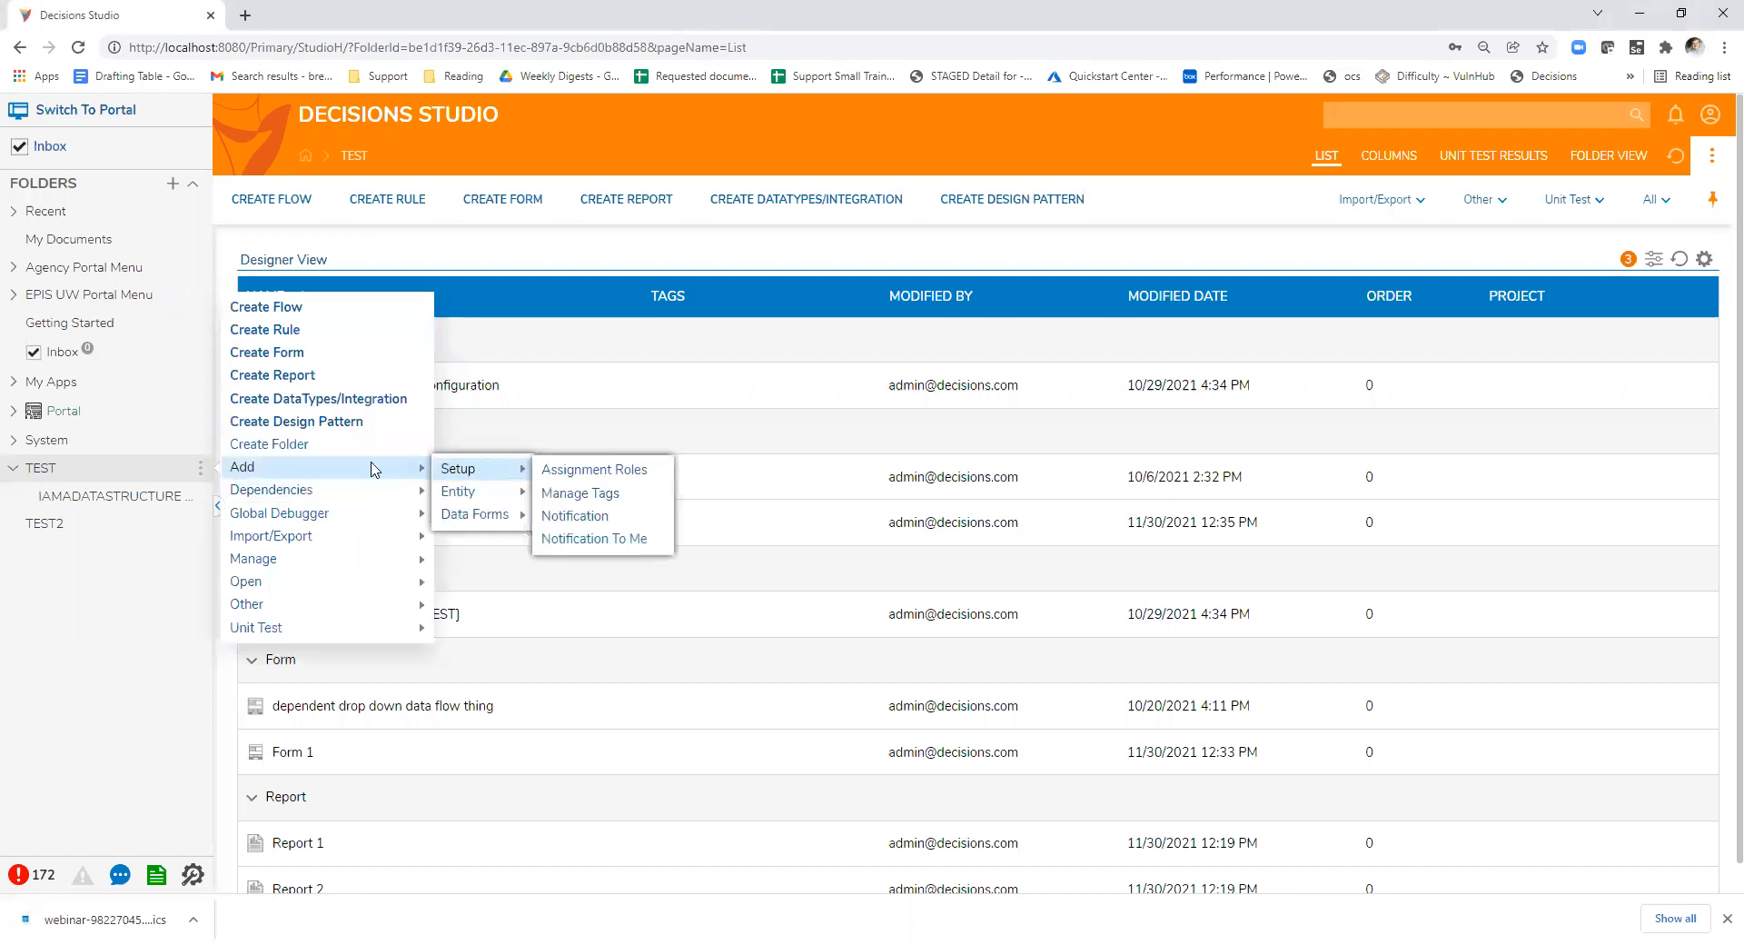
left_click(303, 444)
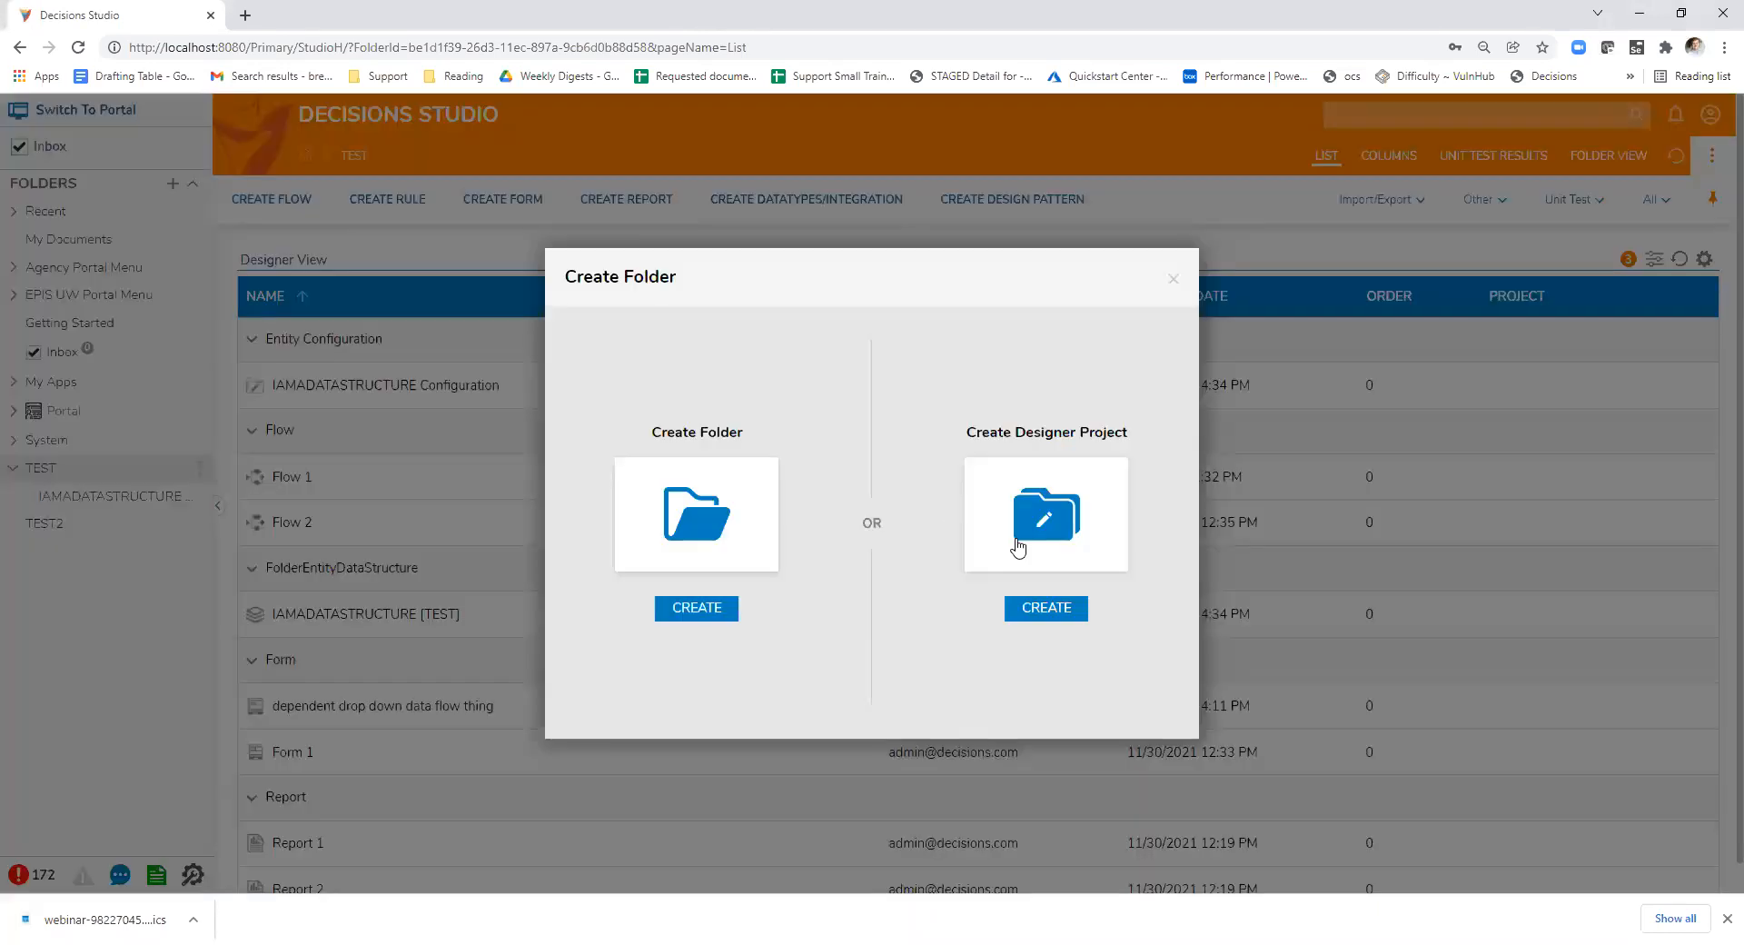
left_click(1043, 608)
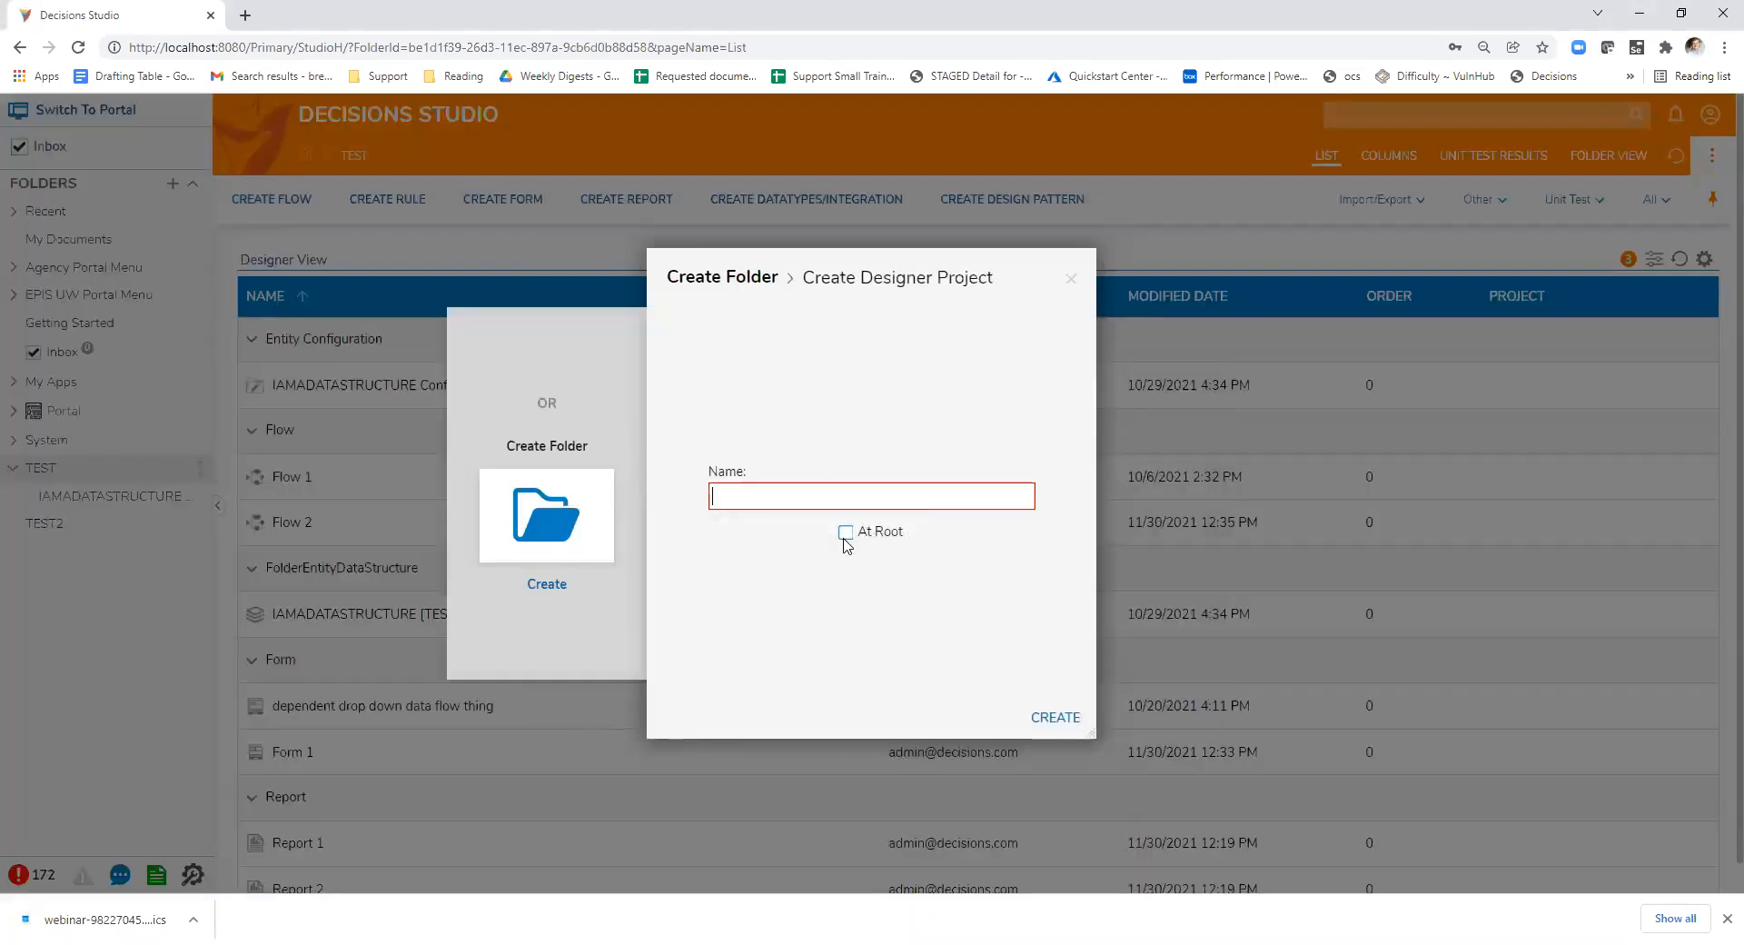
left_click(841, 498)
type("TEST 3")
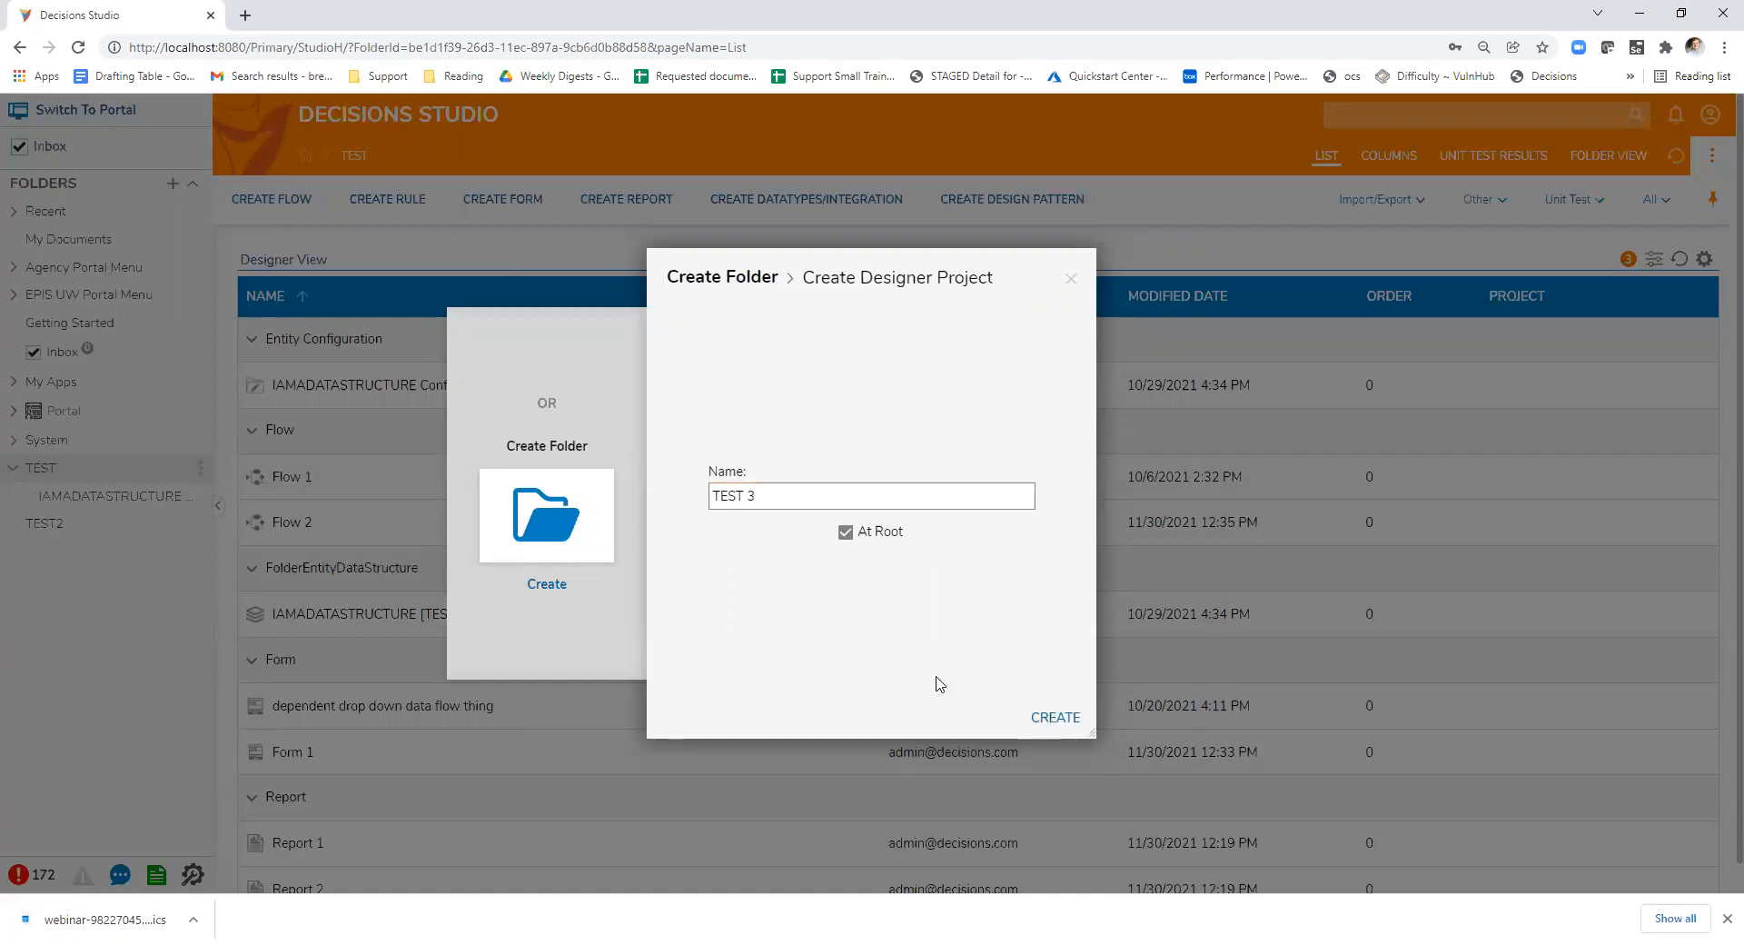
key("Return")
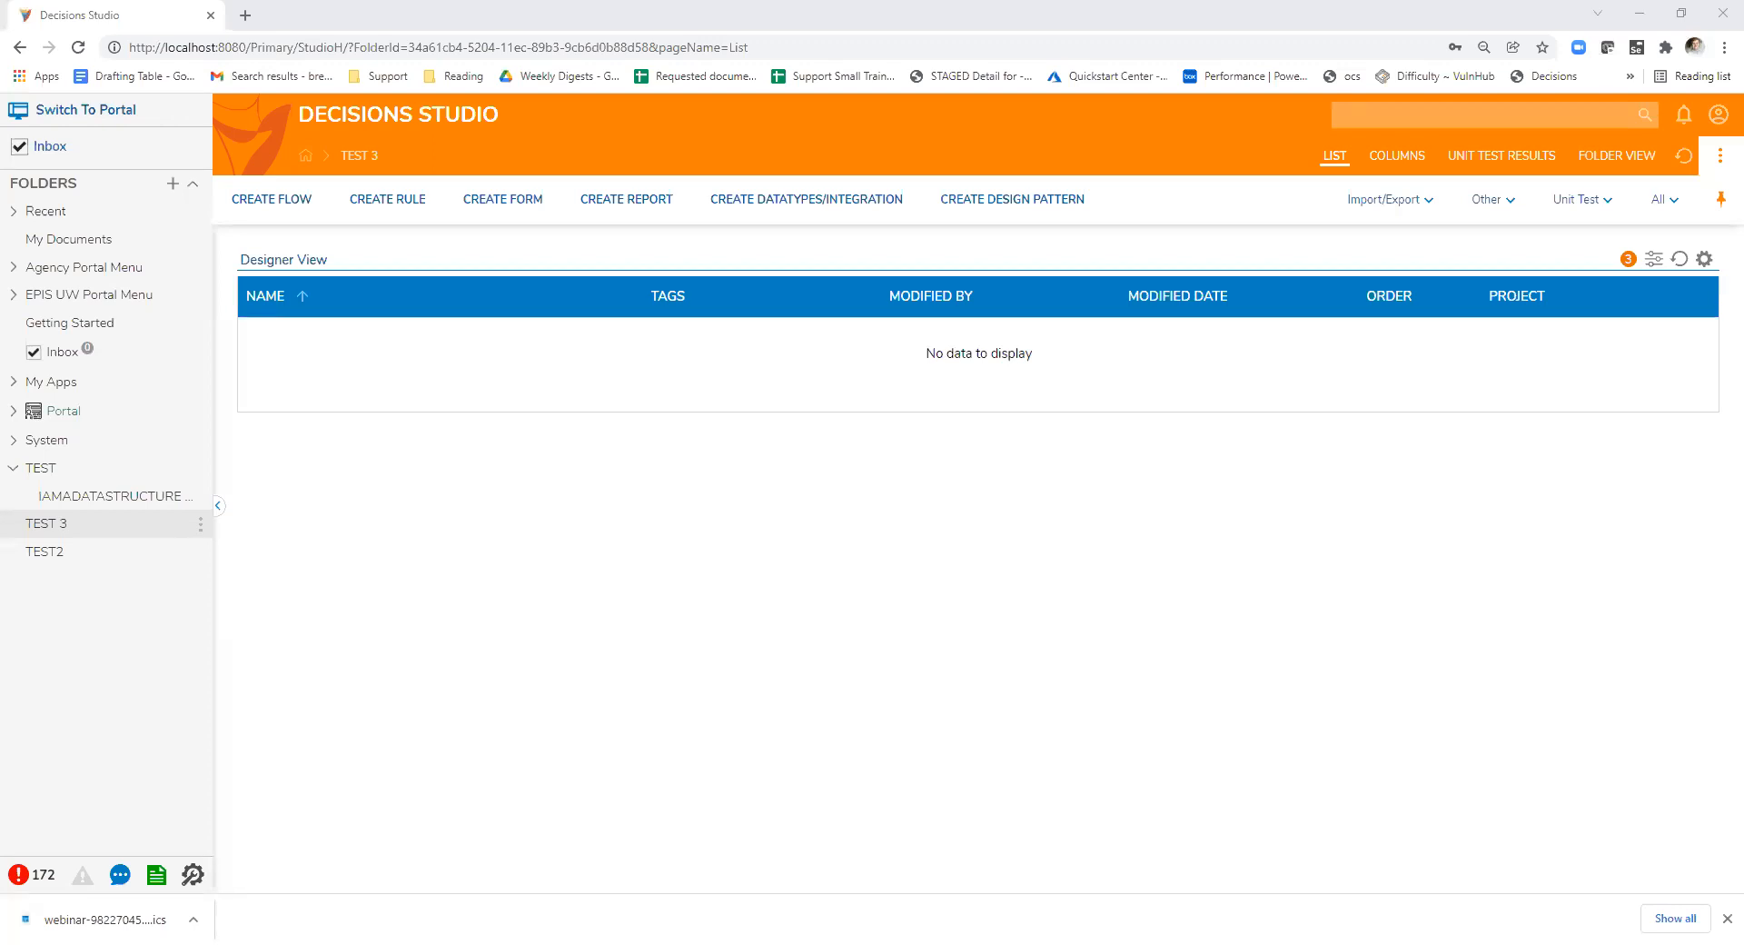
- Create a default Flow in the TEST 3 project and place an Add Task step on its canvas
left_click(86, 524)
left_click(284, 200)
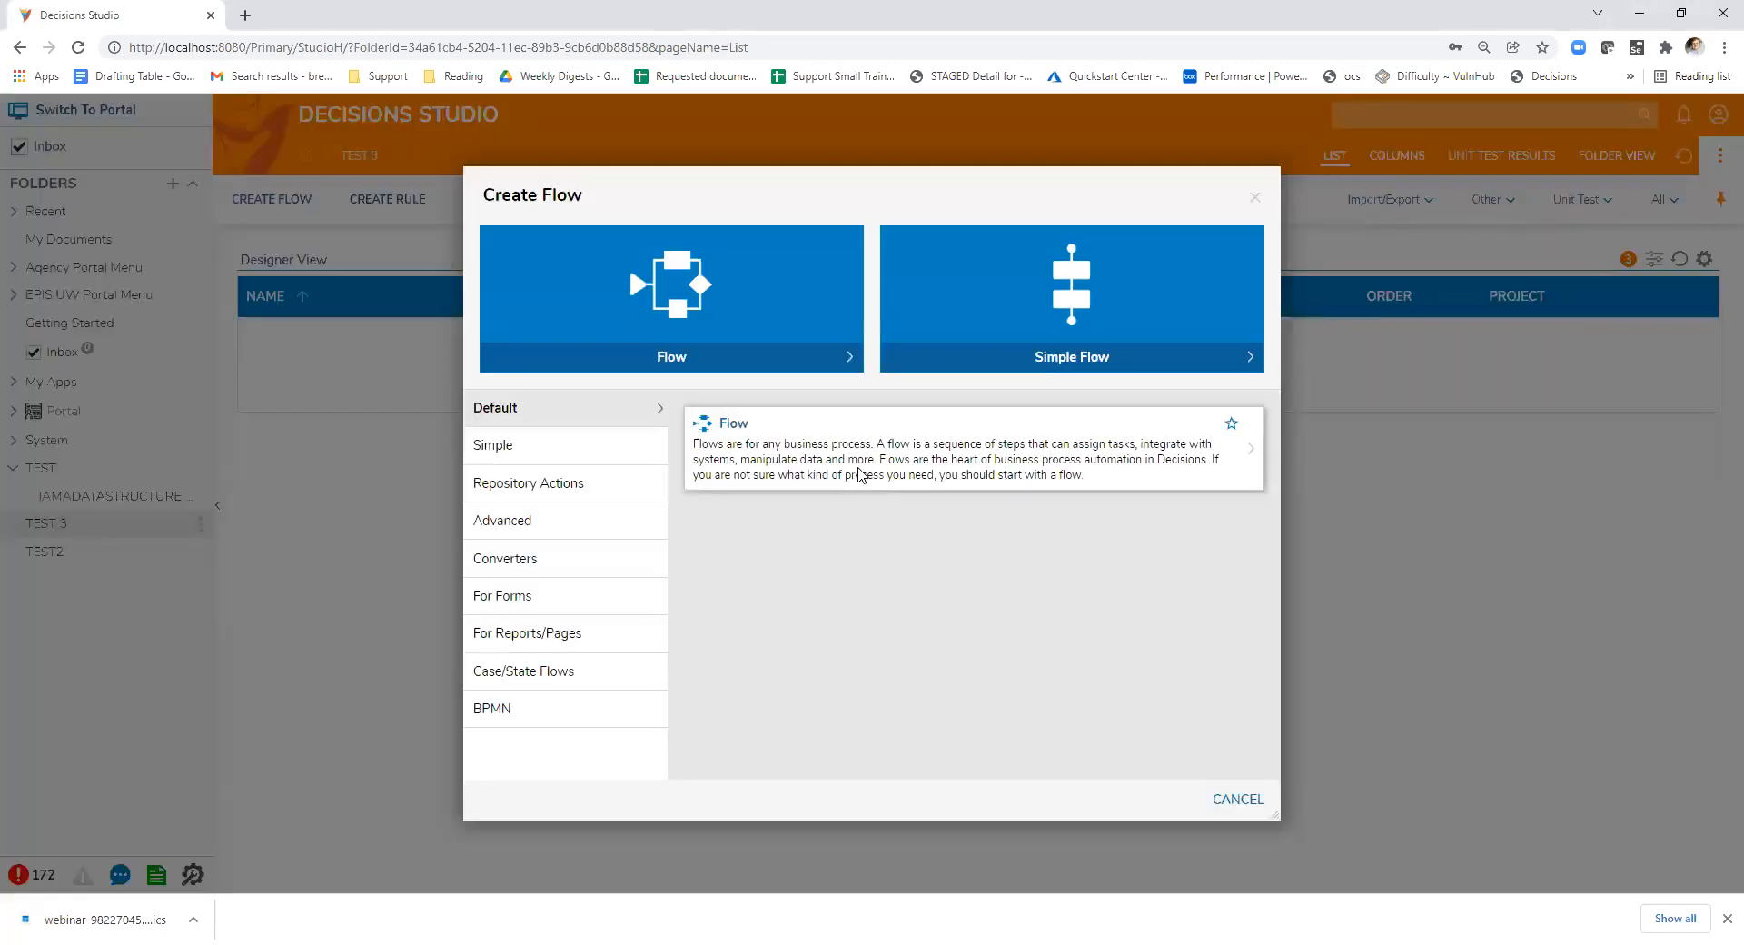
left_click(859, 498)
left_click(1071, 580)
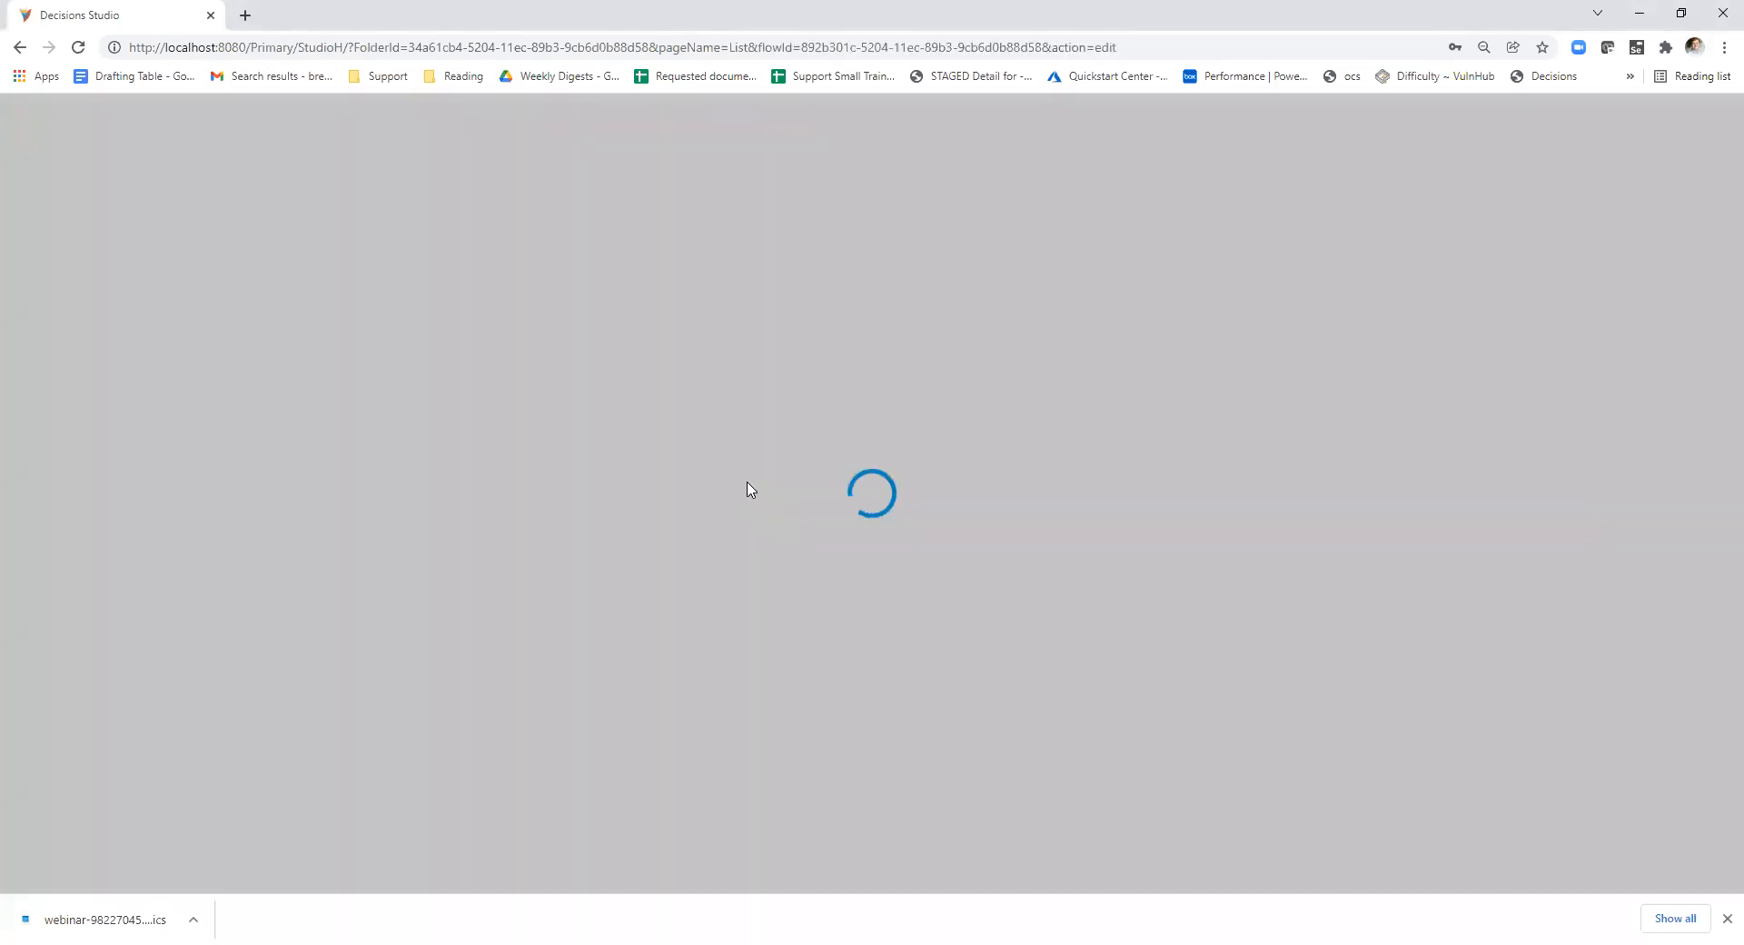
left_click_drag(139, 257, 592, 400)
- Examine the new task's Assignment Setup options, including folder type, flow types and reuse, then close the dialog and the flow
scroll(1594, 633, "down", 2)
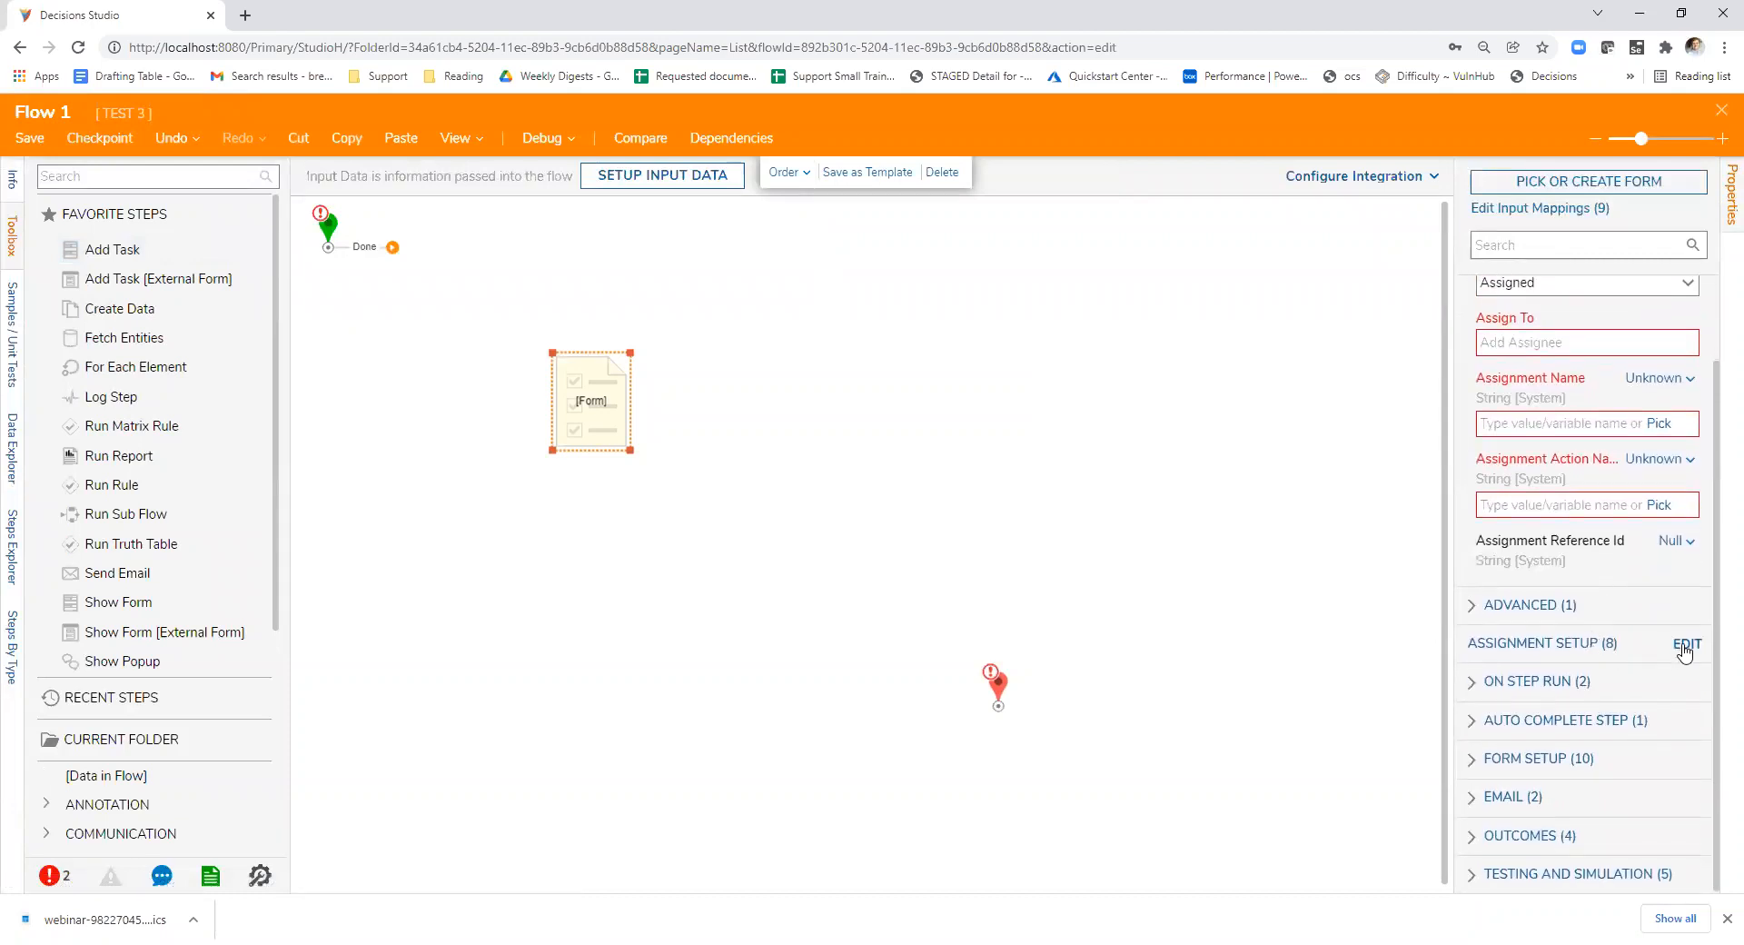
left_click(1555, 647)
scroll(909, 609, "down", 6)
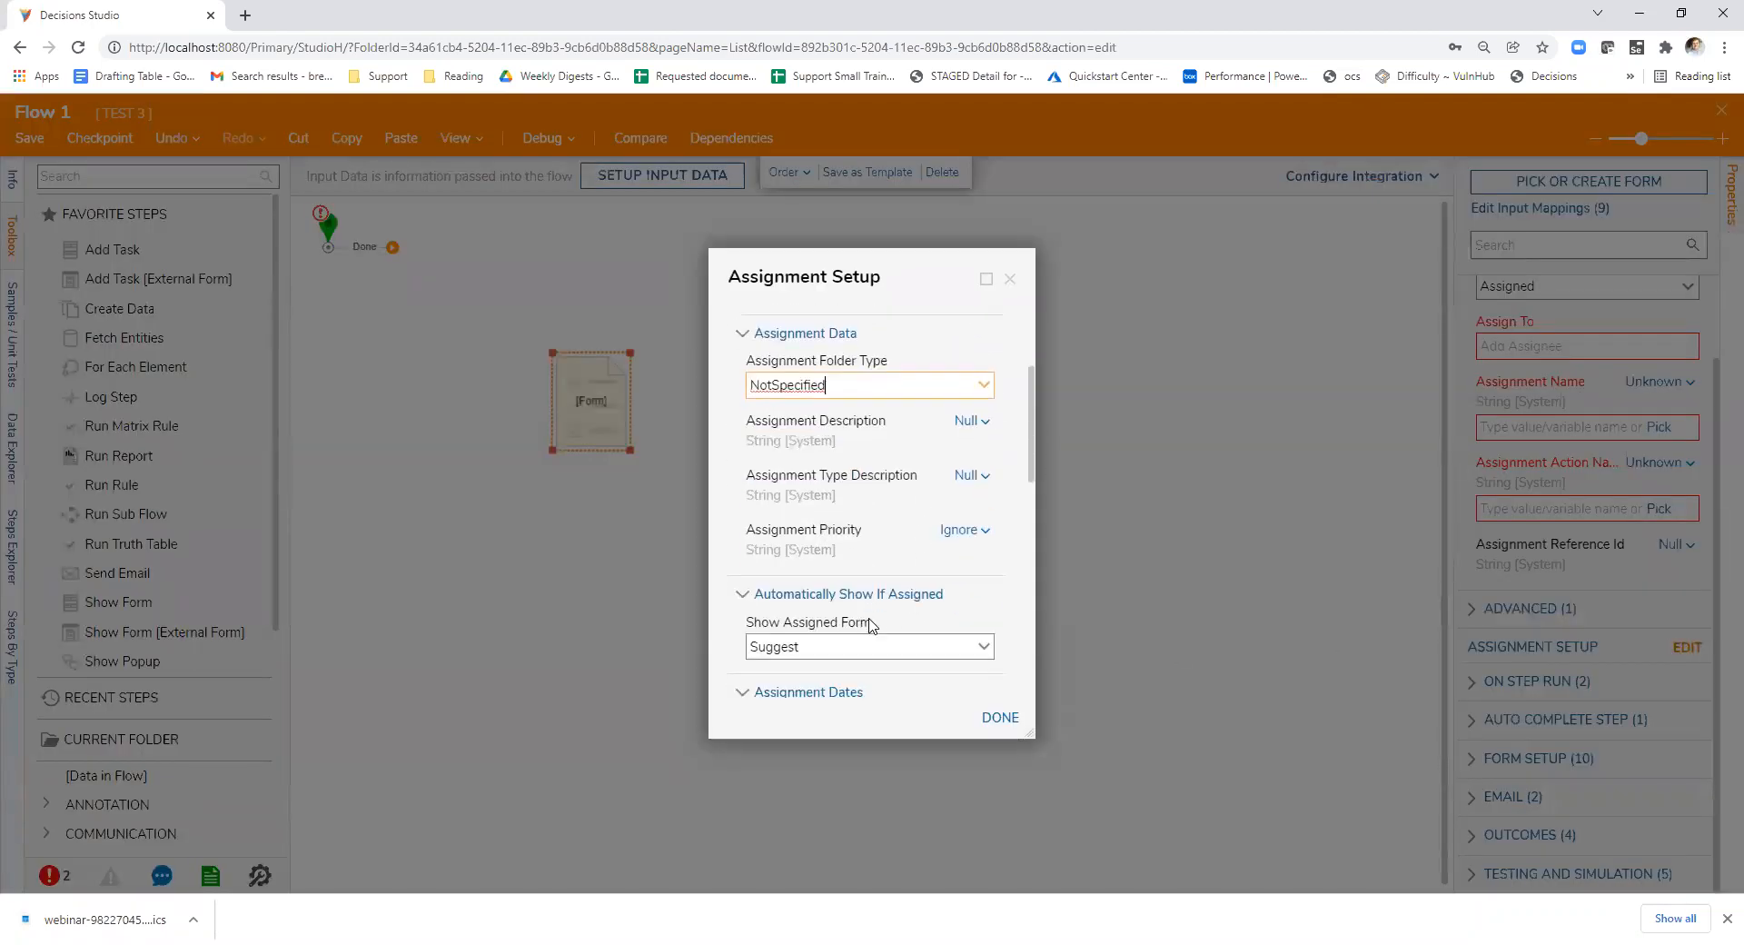
scroll(917, 607, "down", 4)
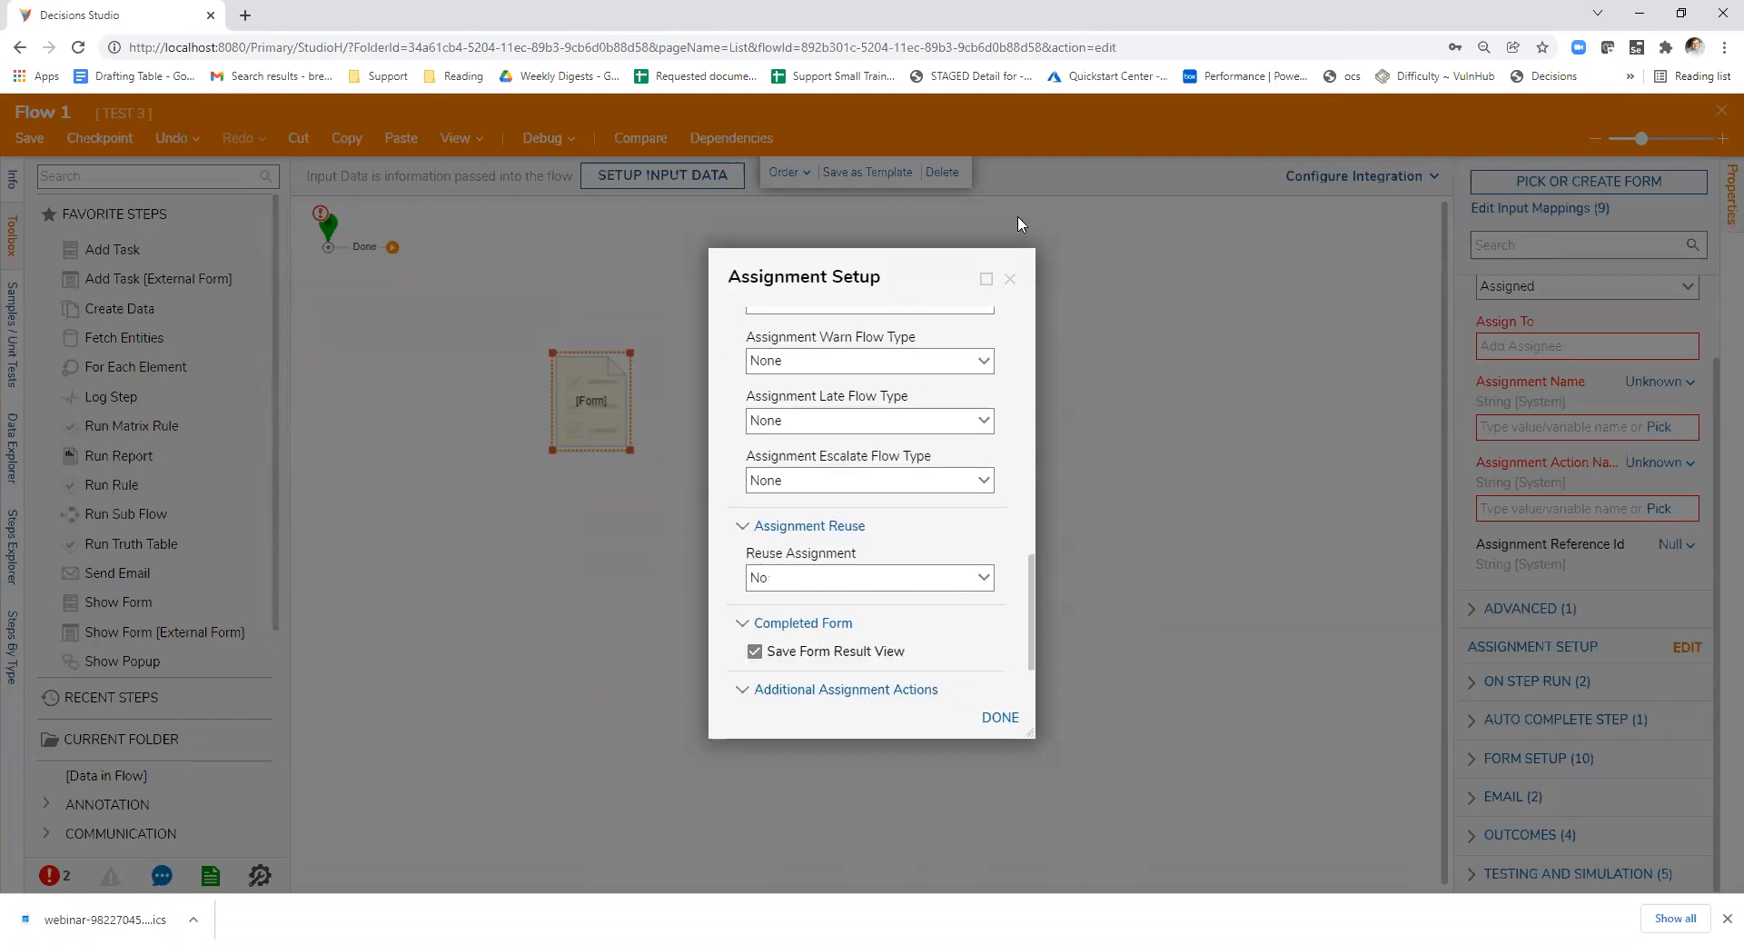
left_click(1013, 289)
left_click(1721, 109)
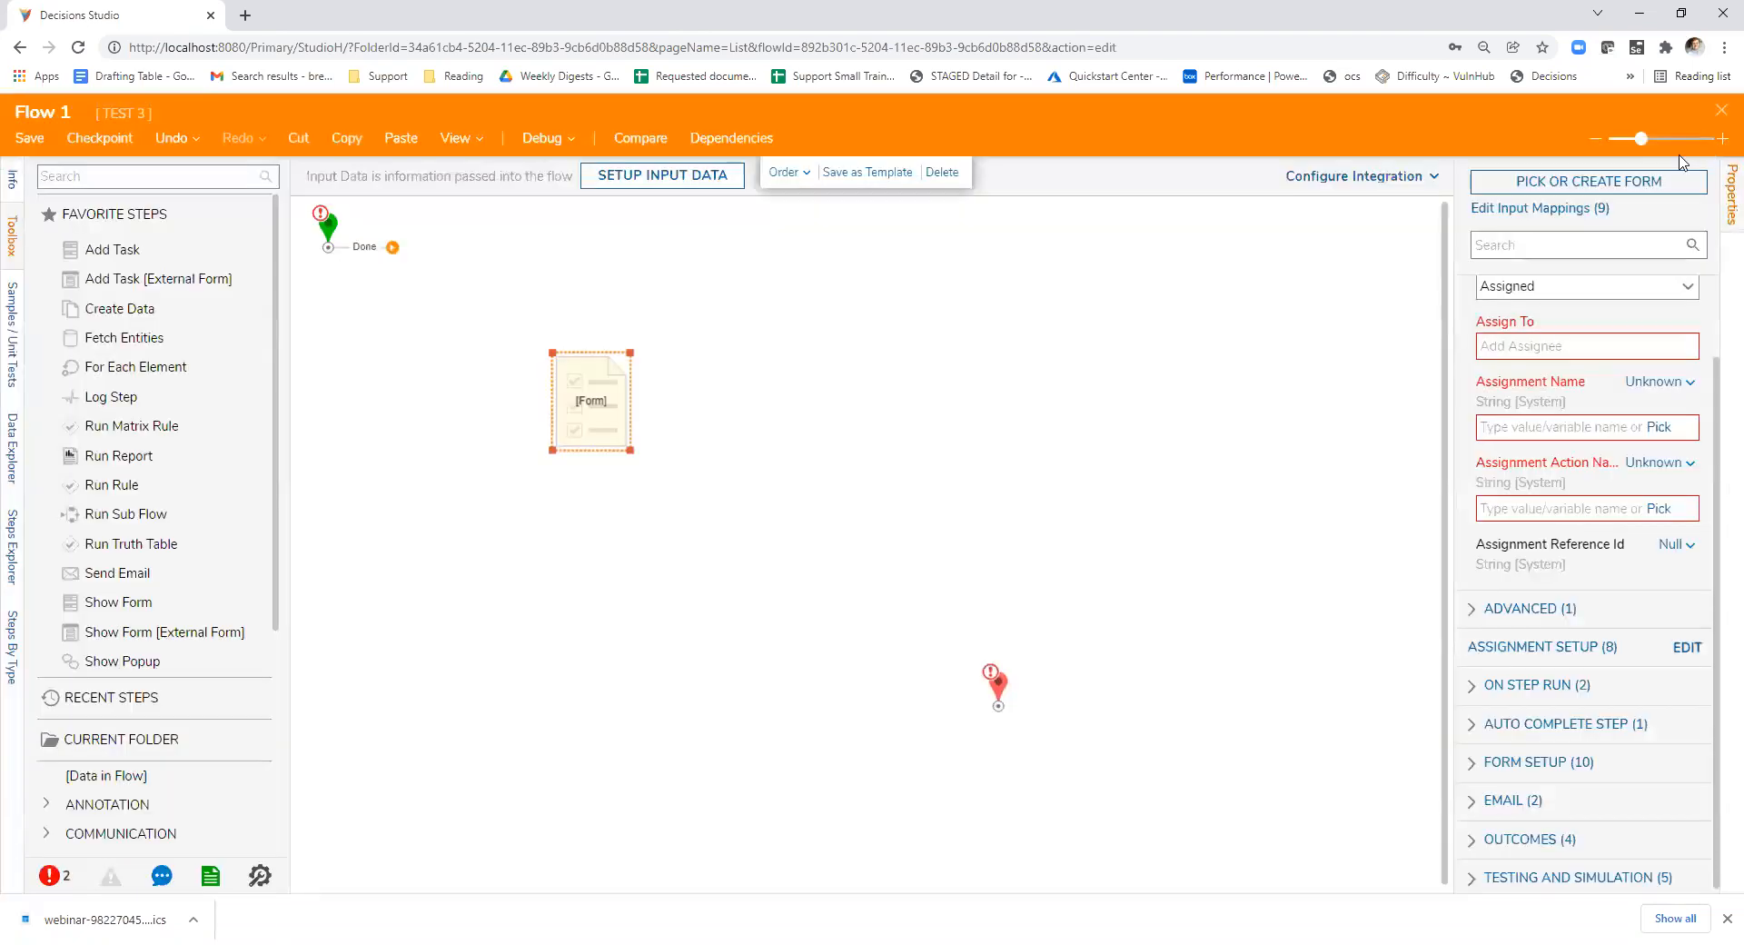
left_click(1009, 605)
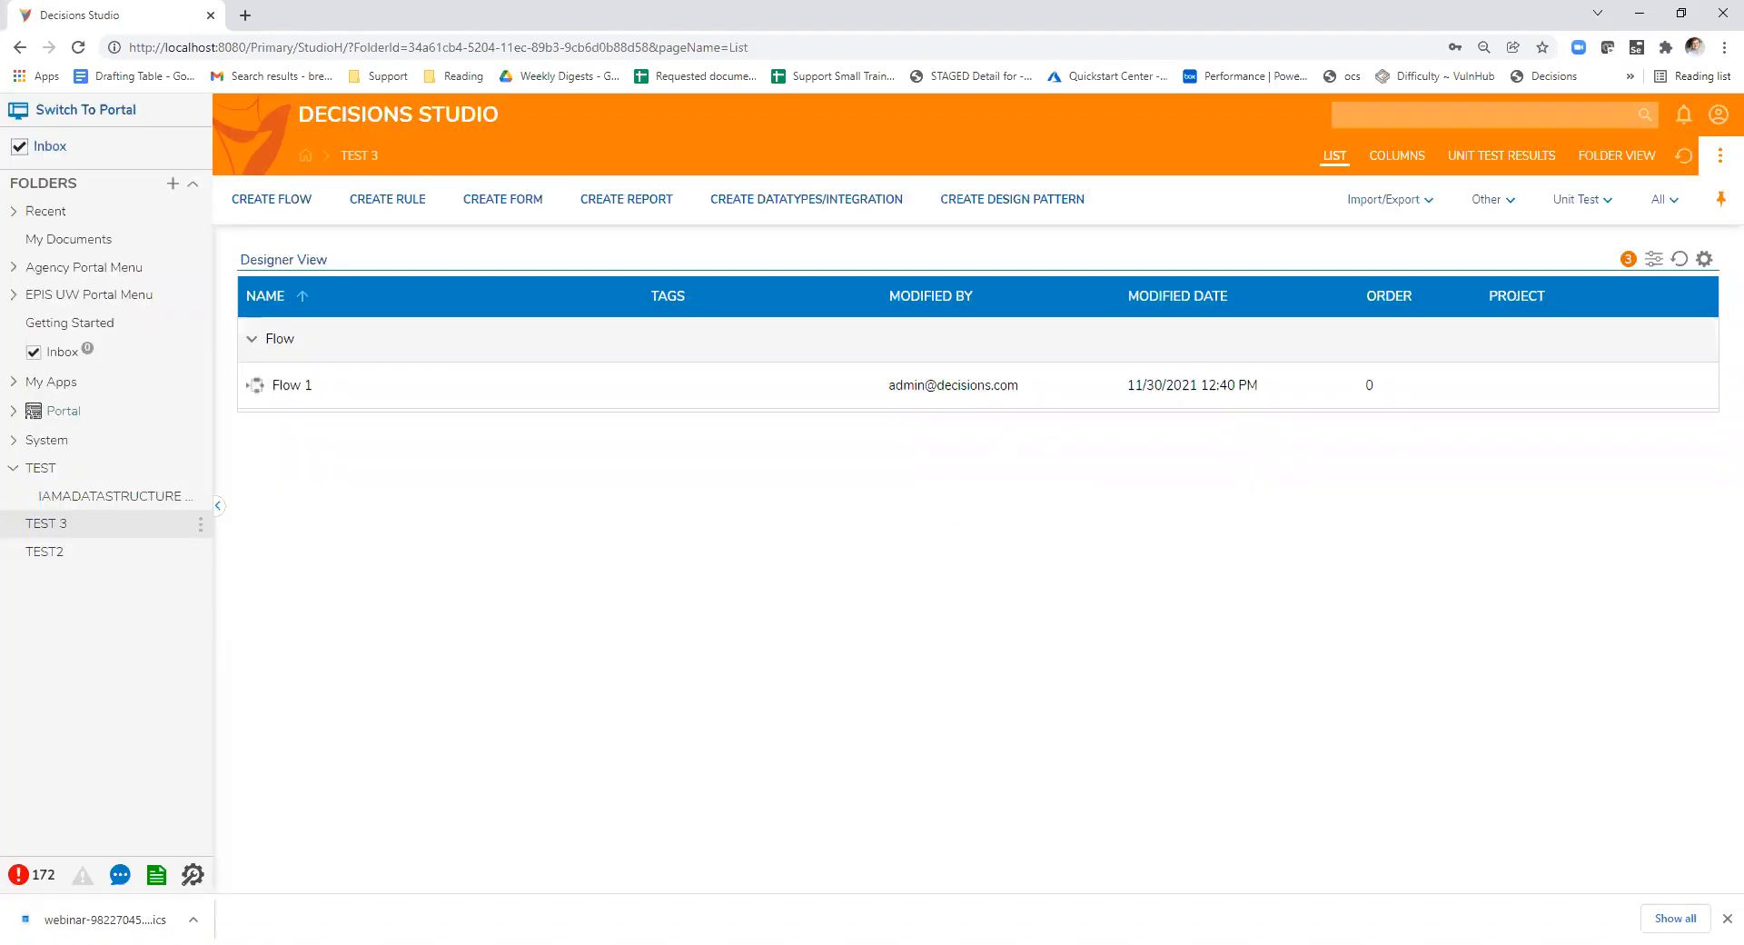